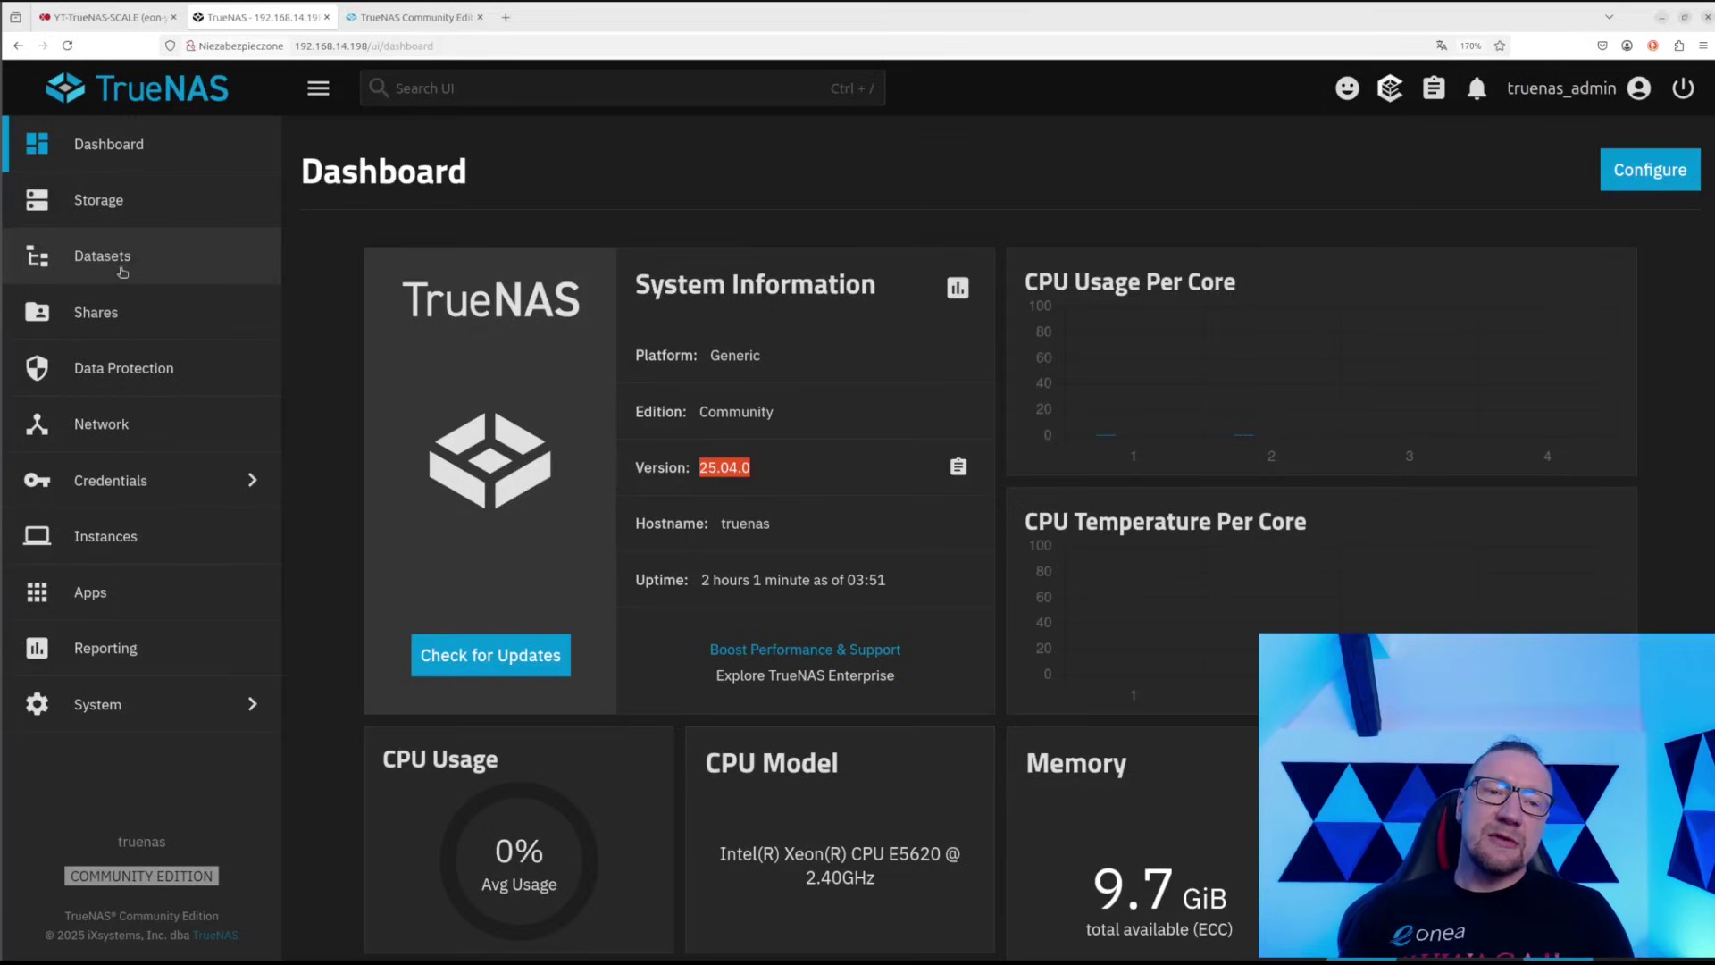
Look over the storage dashboard, the test-pool datasets and the installed apps list
{"action": "left_click", "coordinate": [114, 204]}
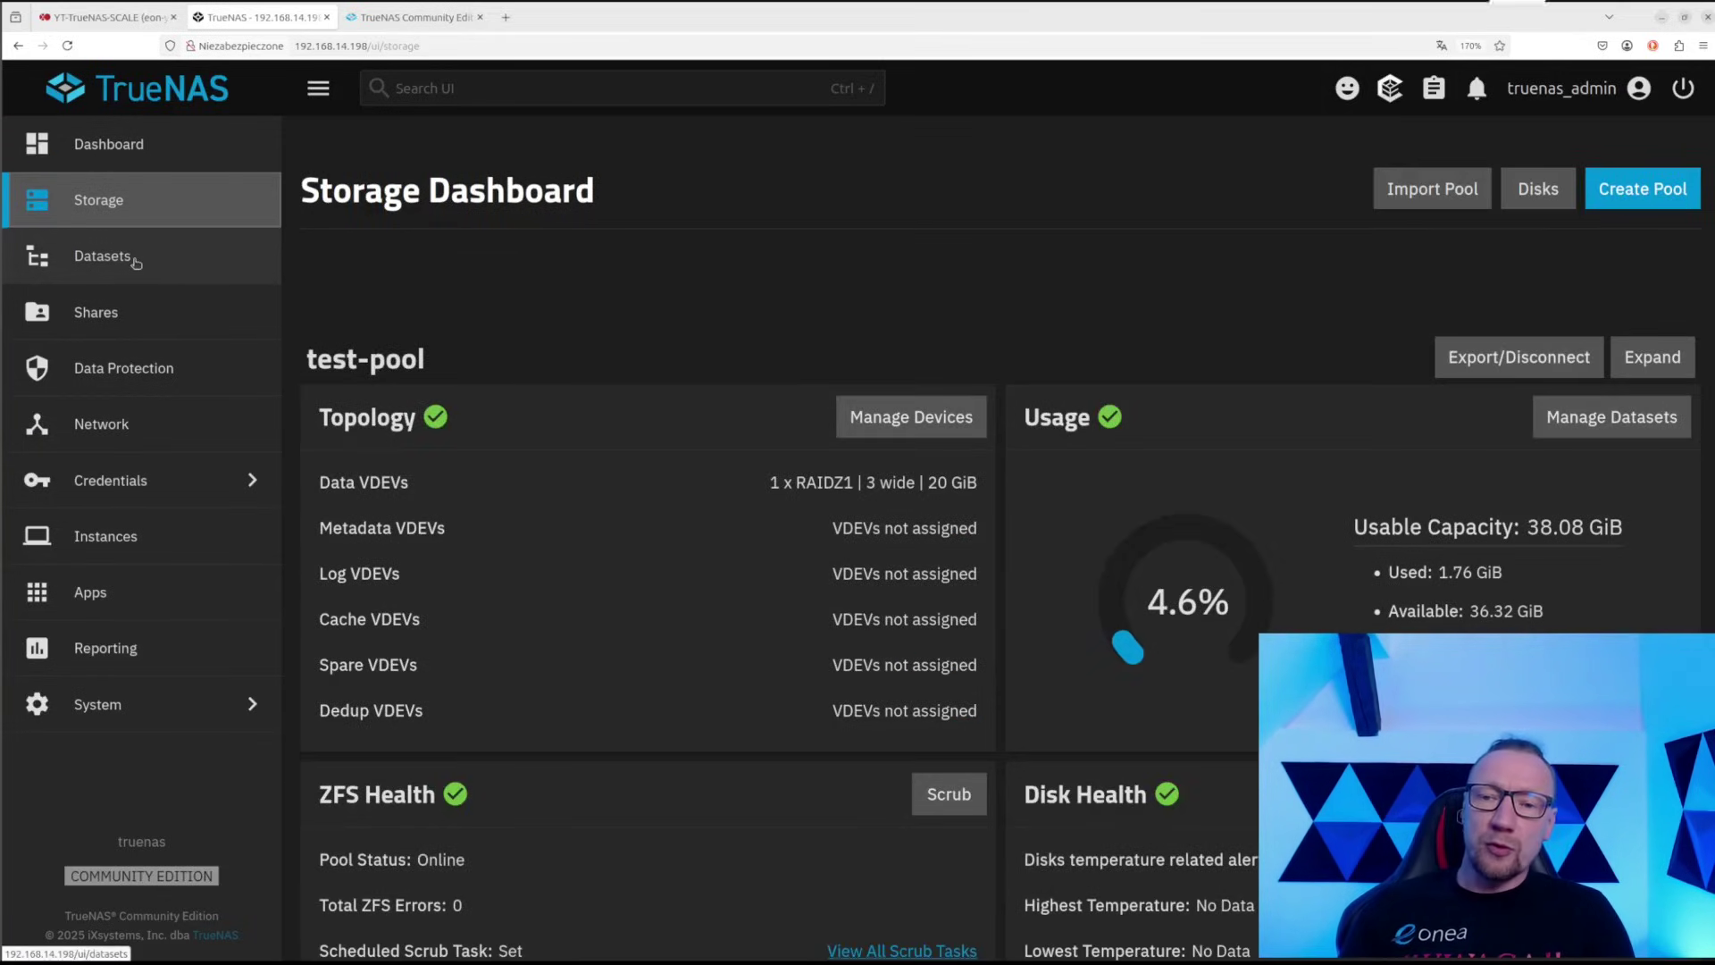
{"action": "left_click", "coordinate": [134, 259]}
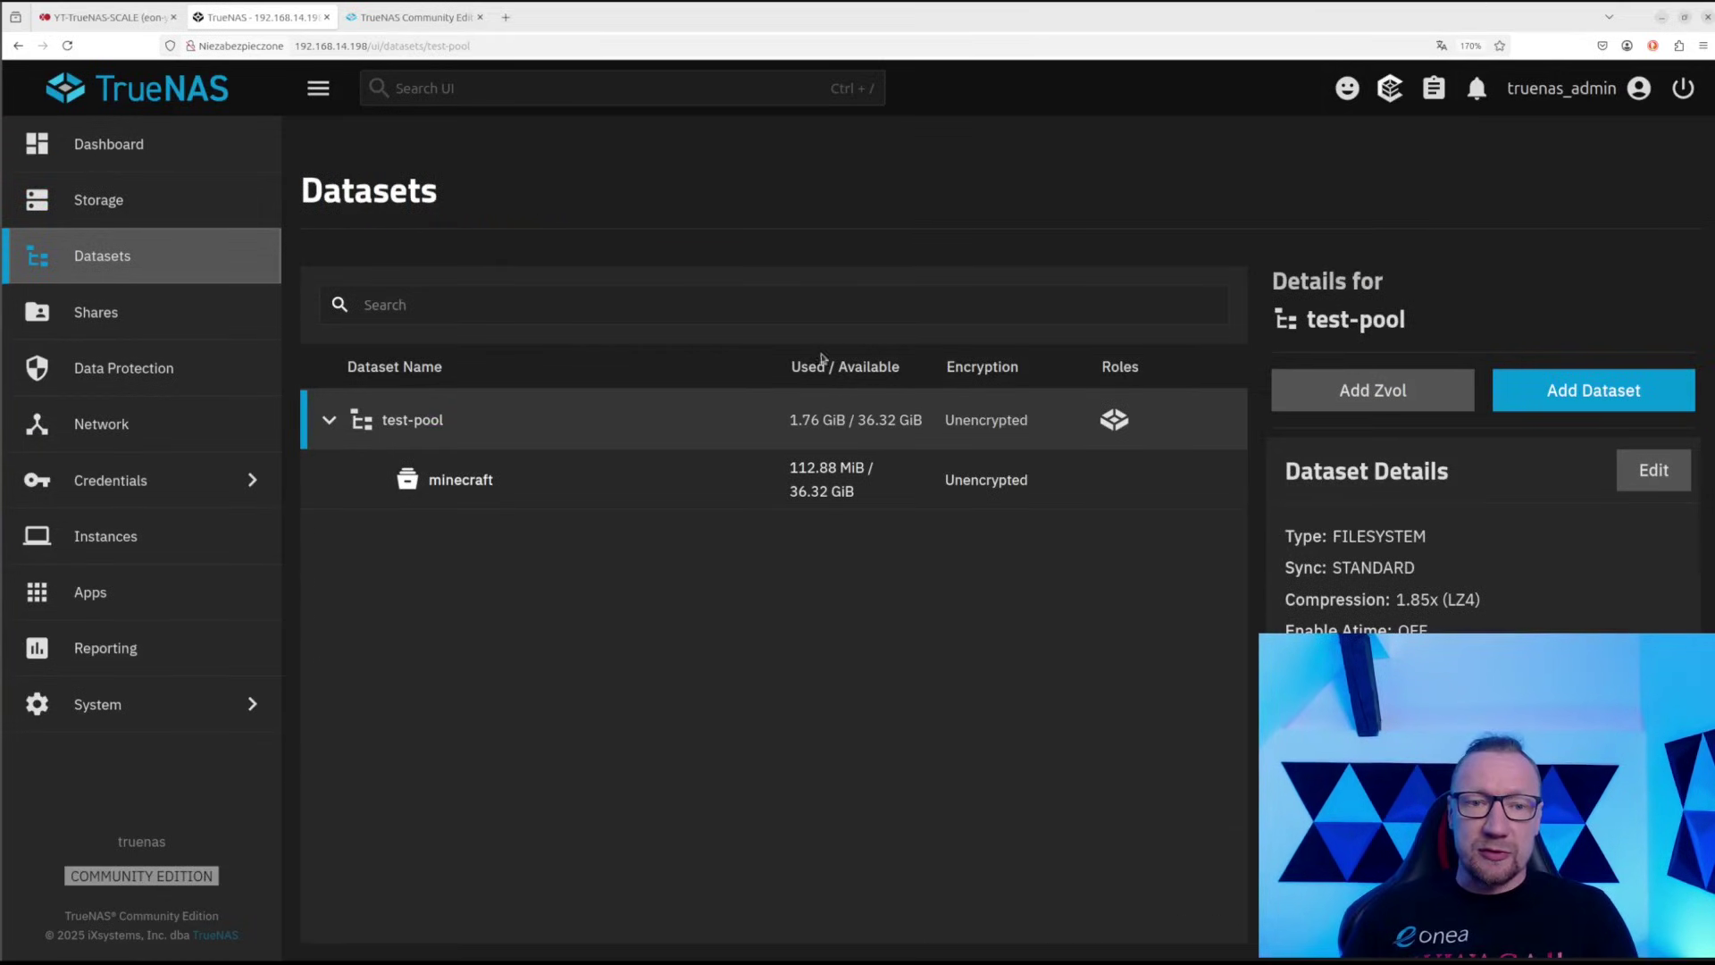
{"action": "left_click", "coordinate": [202, 593]}
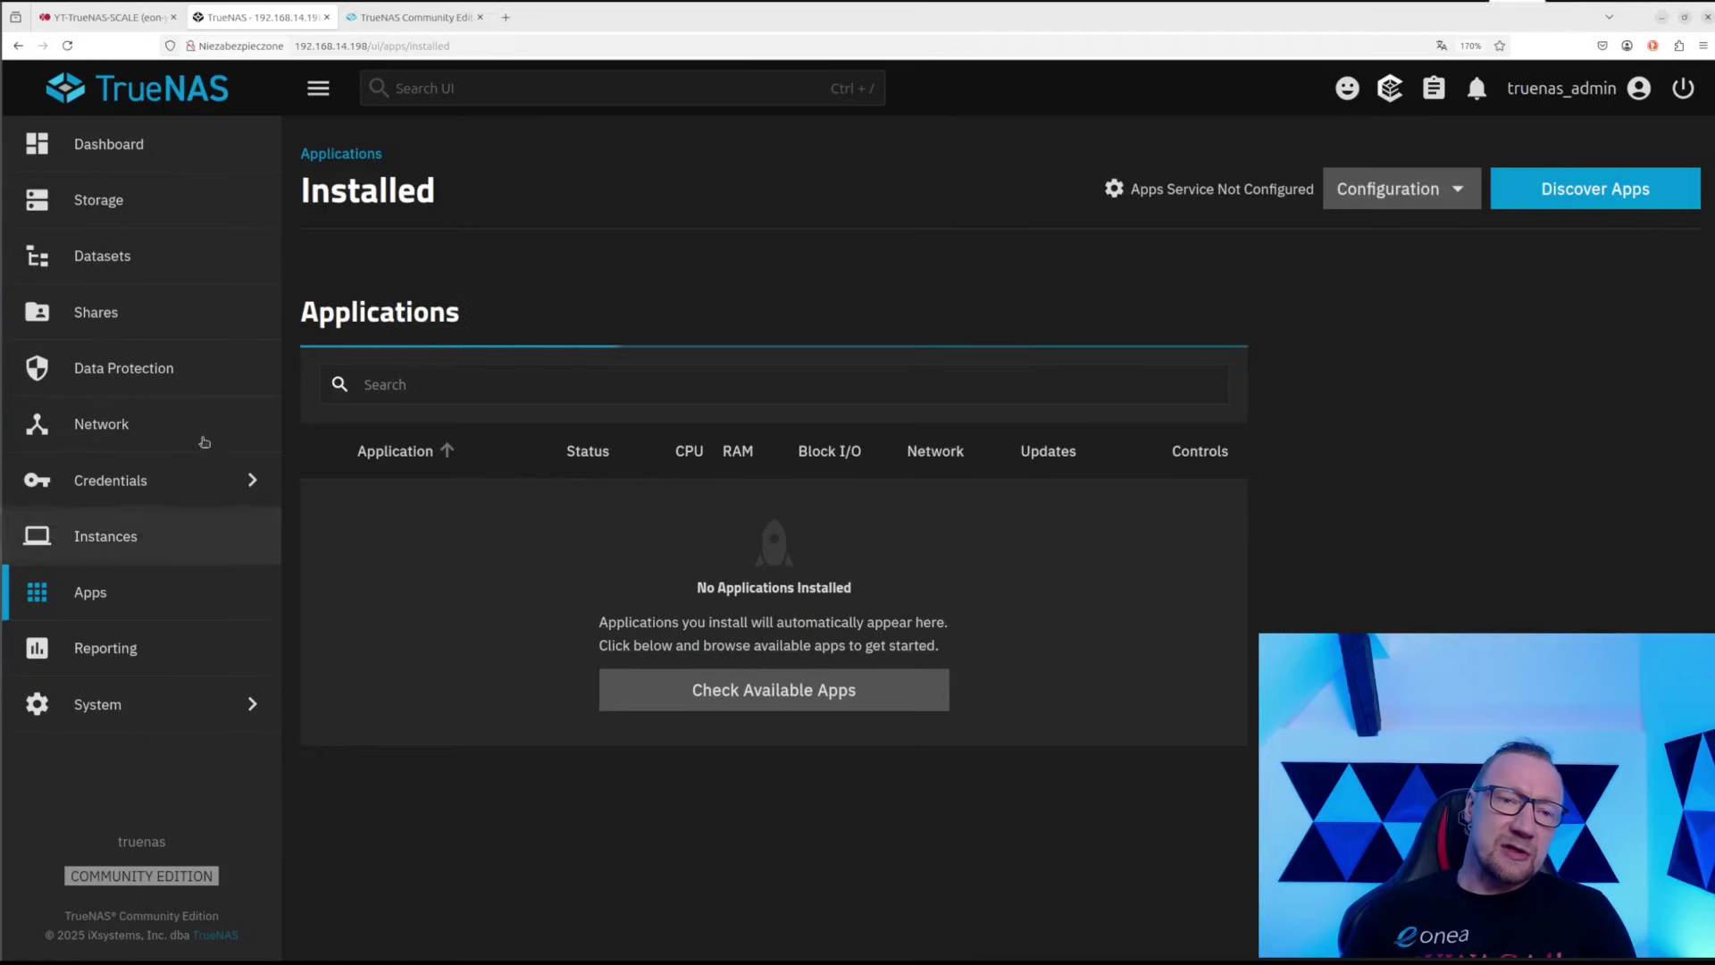
{"action": "left_click", "coordinate": [159, 145]}
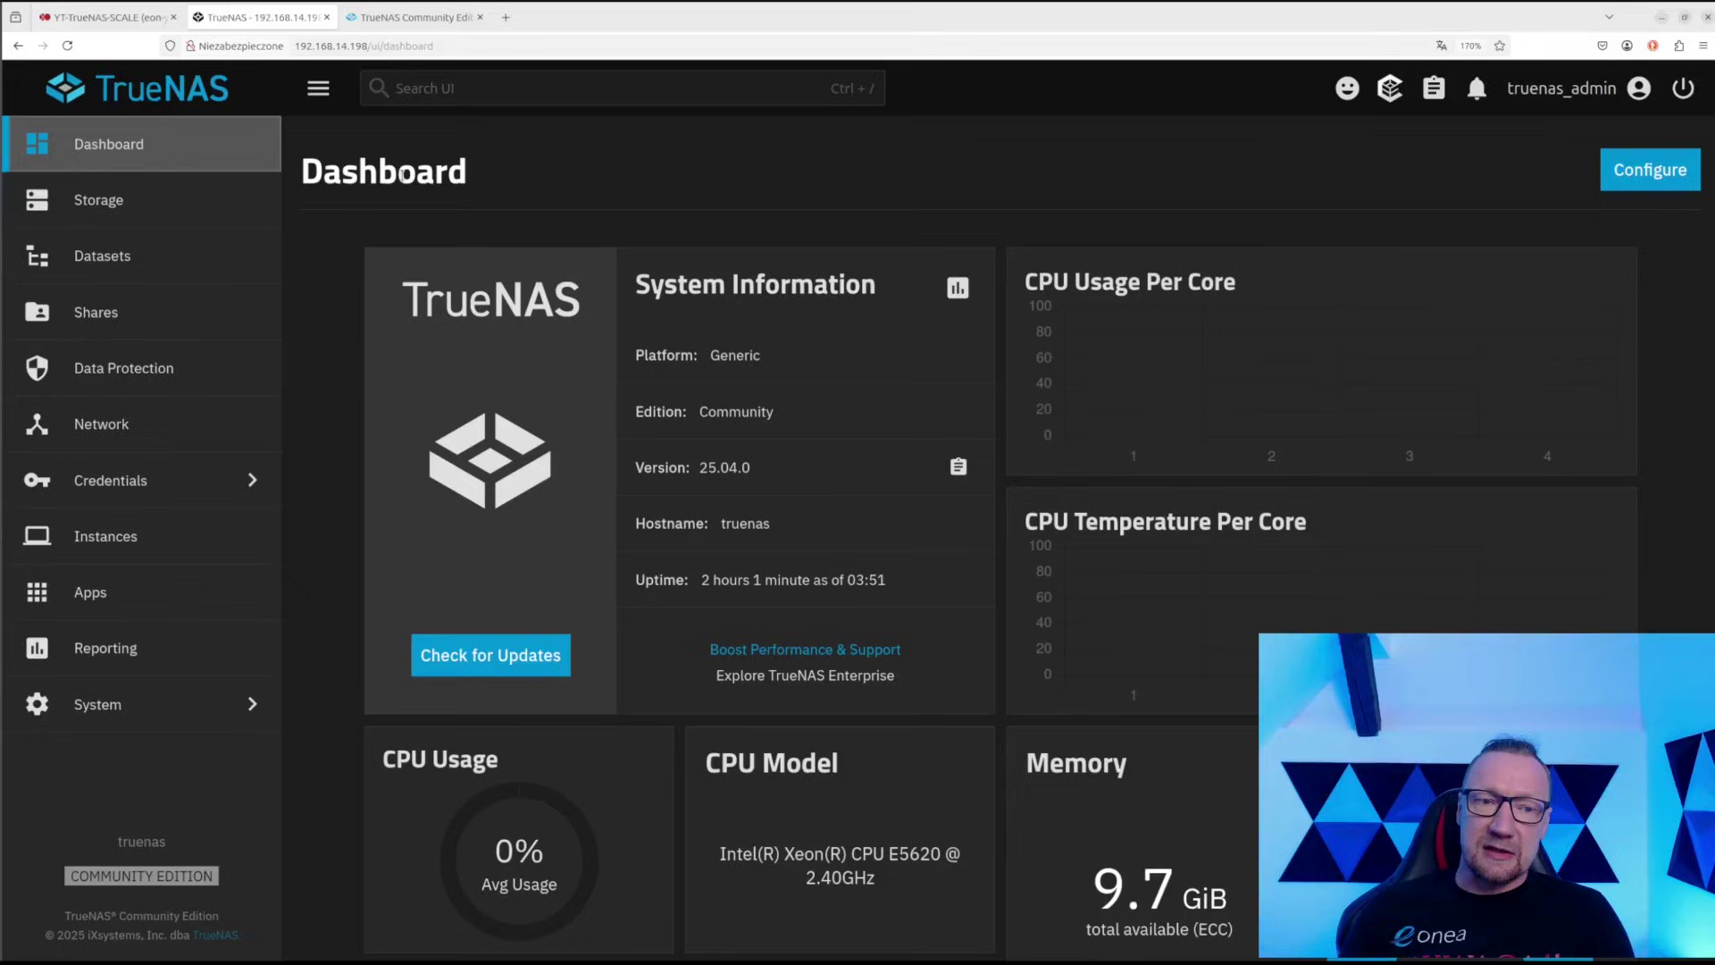
{"action": "left_click", "coordinate": [134, 590]}
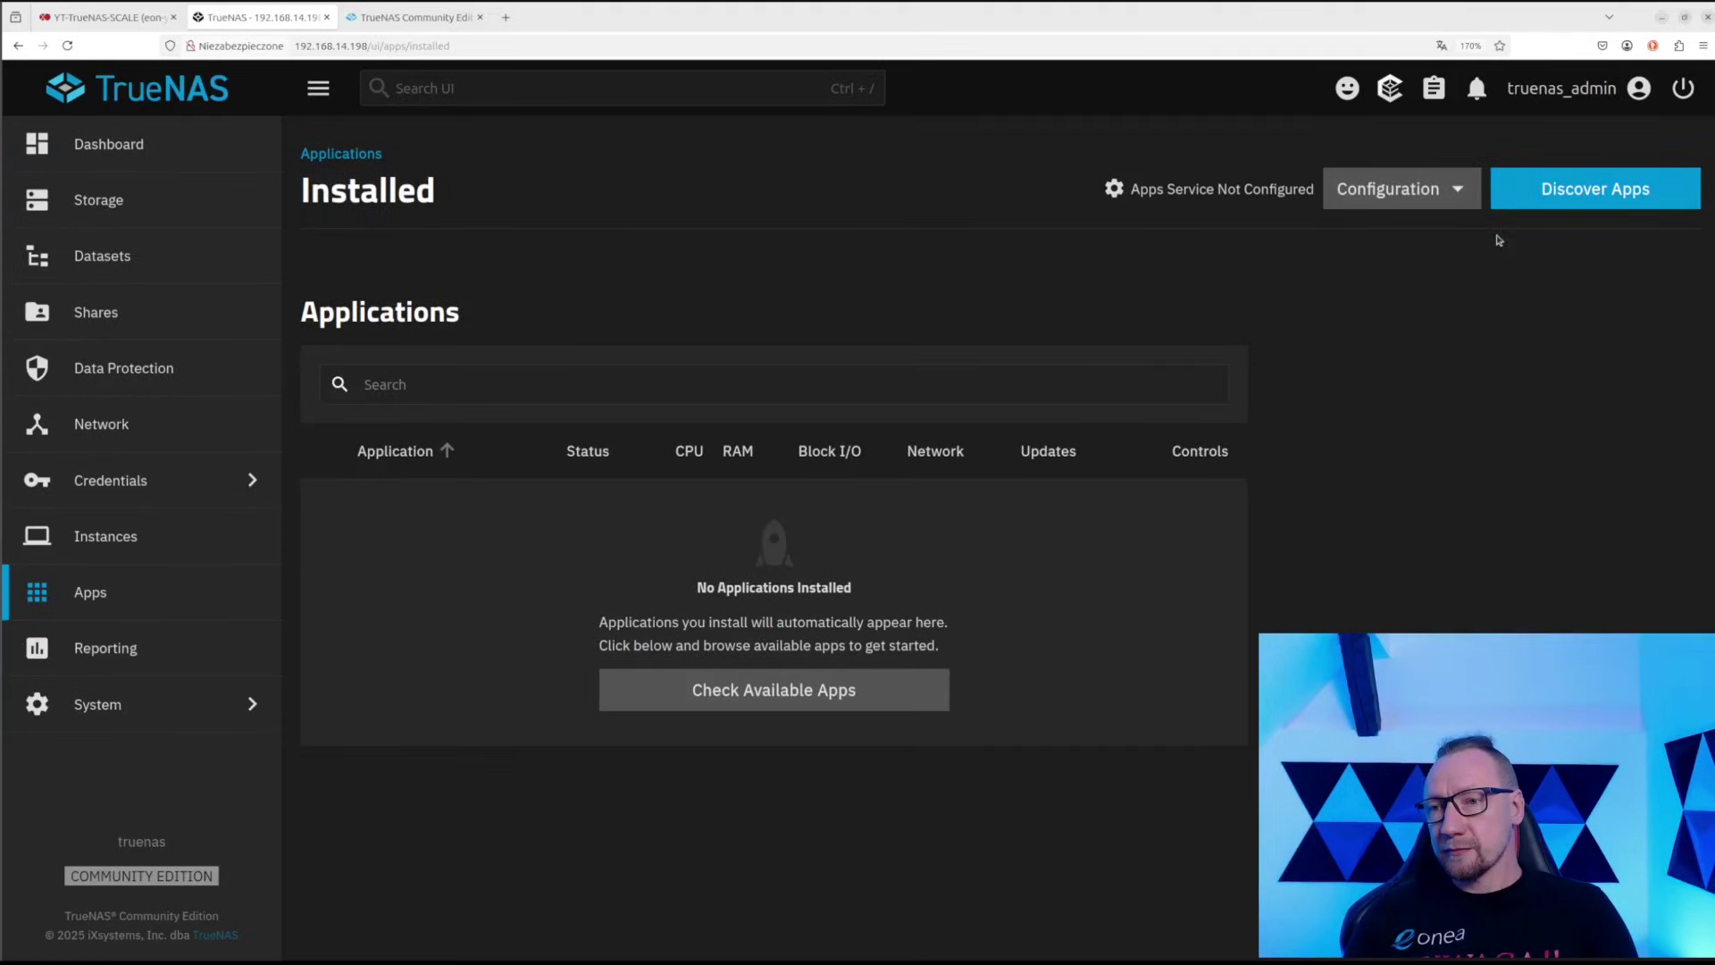
Search the app catalog for 'next' and open the Nextcloud app page
{"action": "left_click", "coordinate": [1536, 181]}
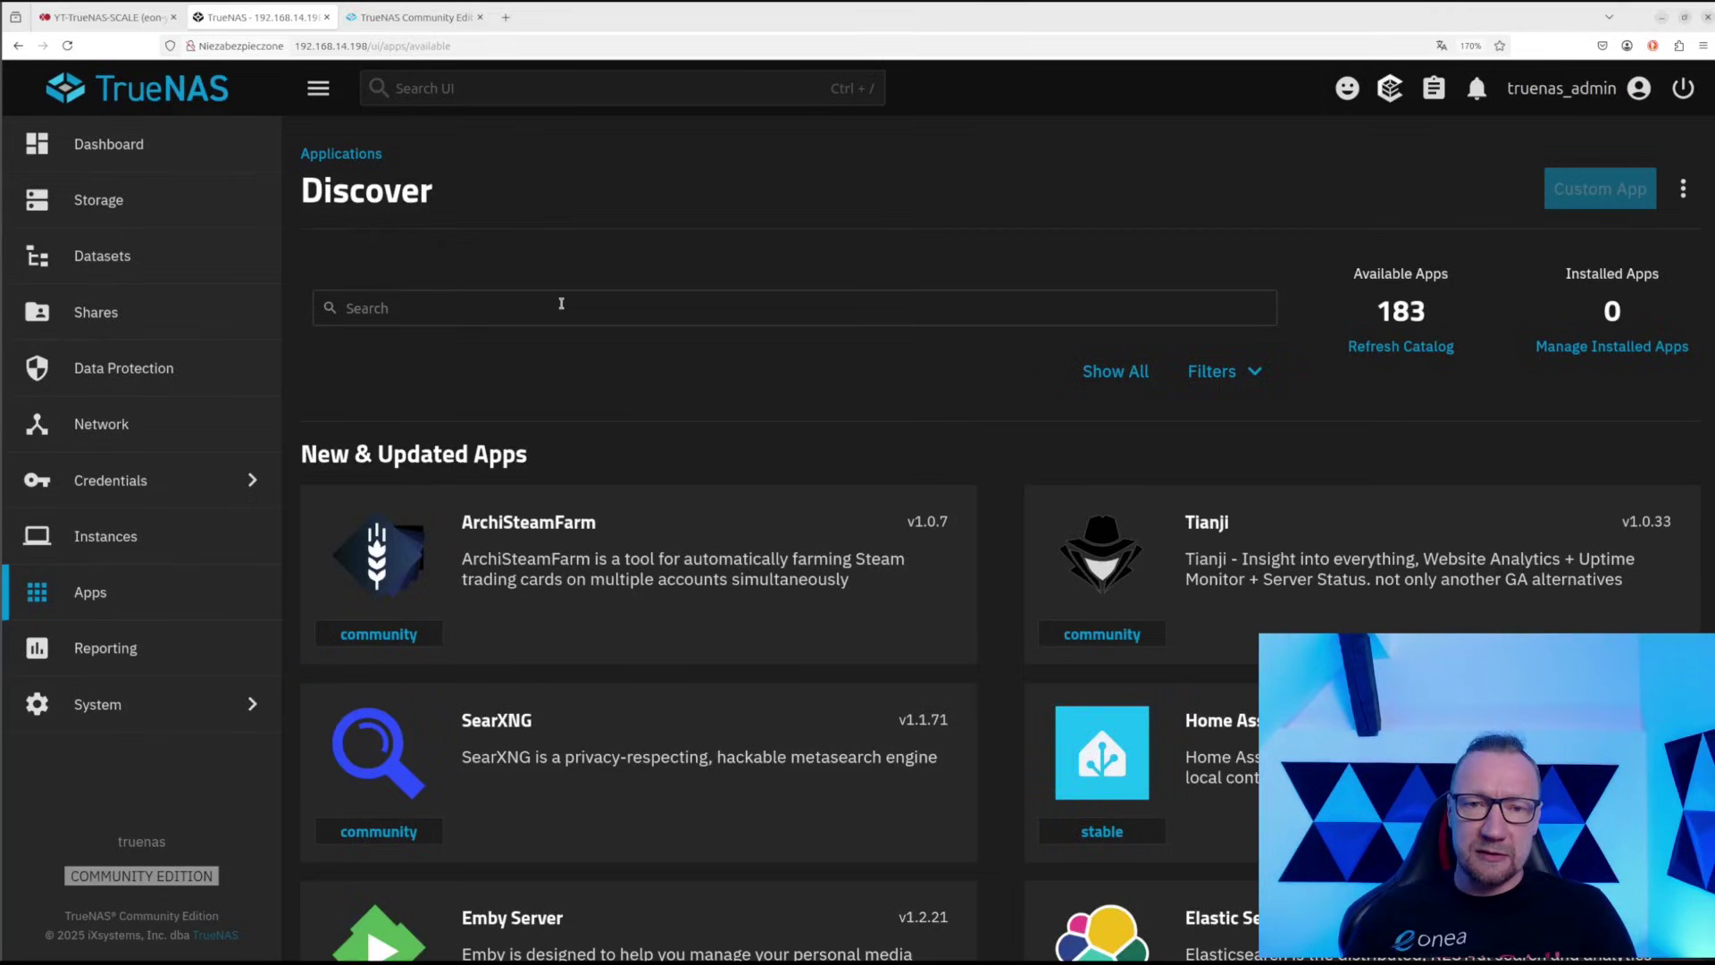
{"action": "left_click", "coordinate": [881, 307]}
{"action": "type", "text": "next"}
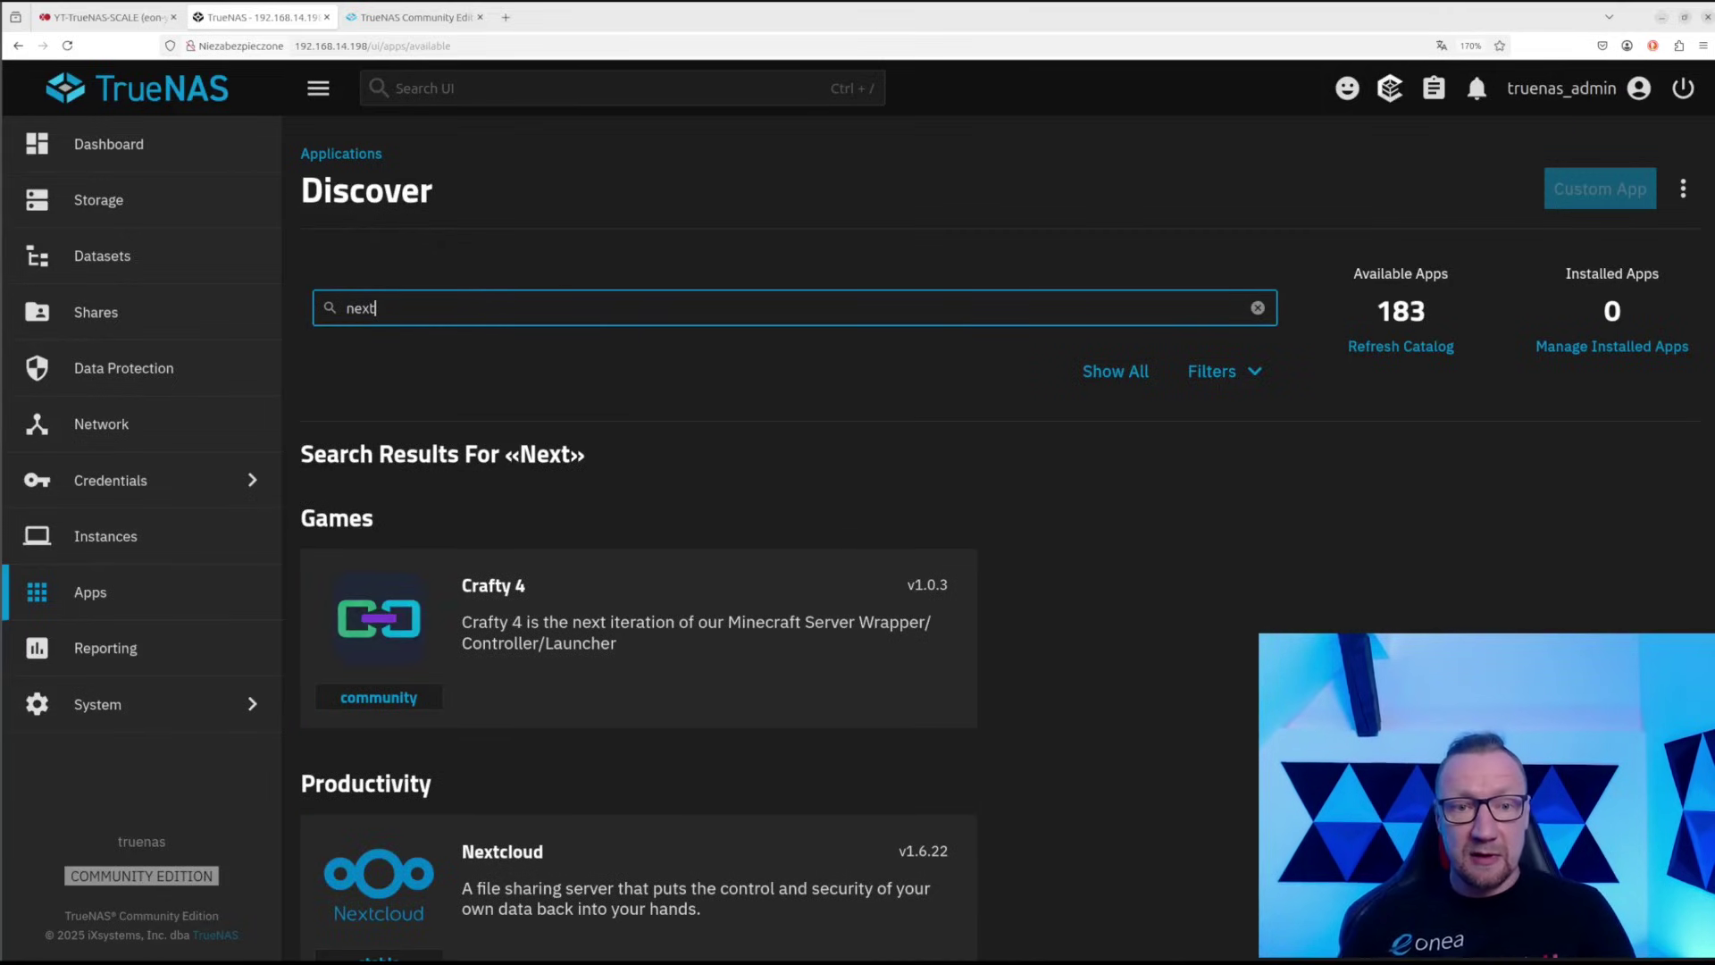
{"action": "scroll", "coordinate": [598, 705], "scroll_direction": "down", "scroll_amount": 1}
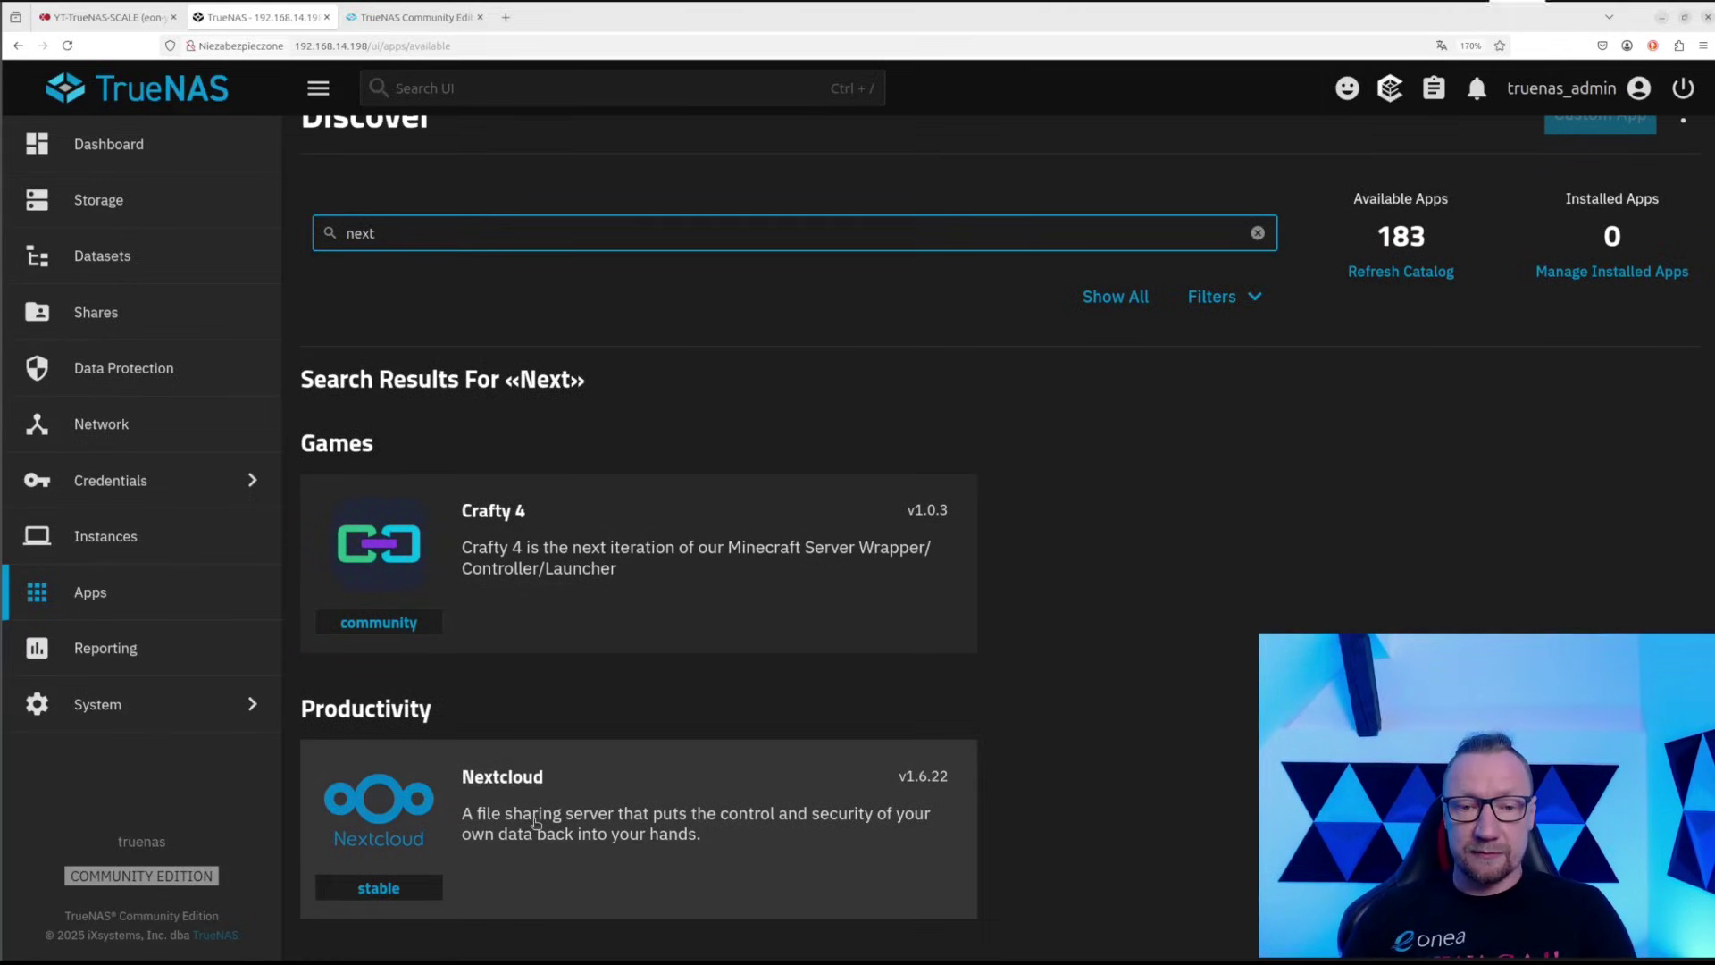
{"action": "left_click", "coordinate": [554, 769]}
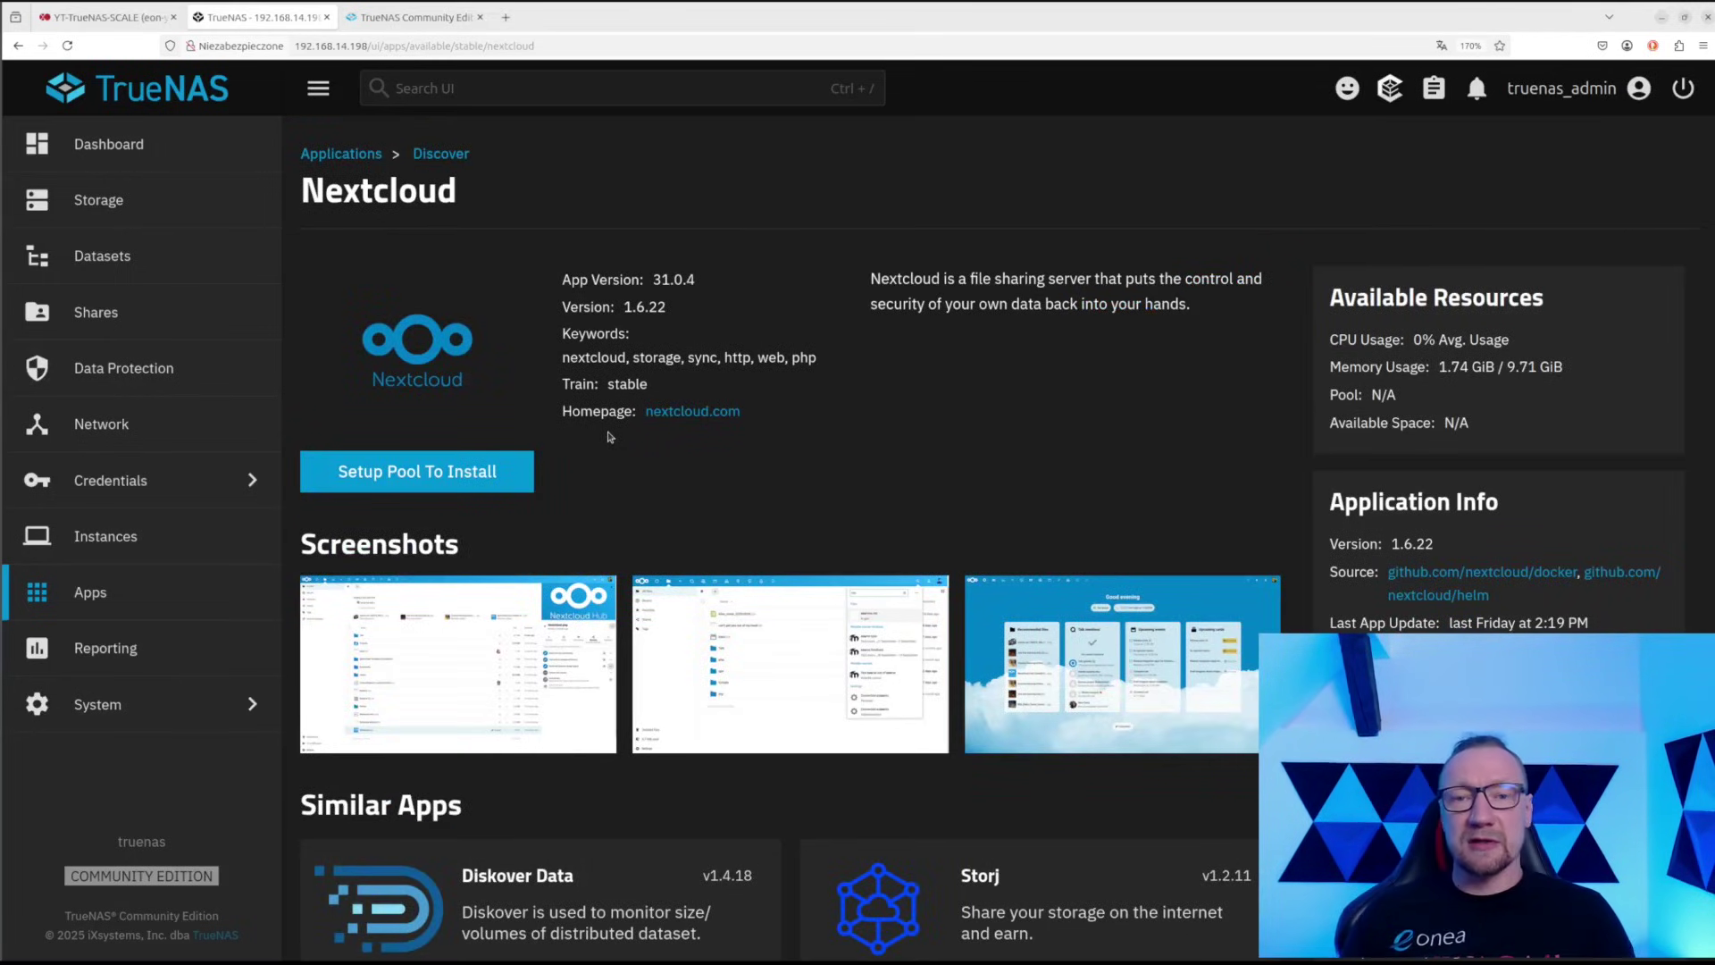
{"action": "left_click_drag", "start_coordinate": [563, 278], "coordinate": [710, 295]}
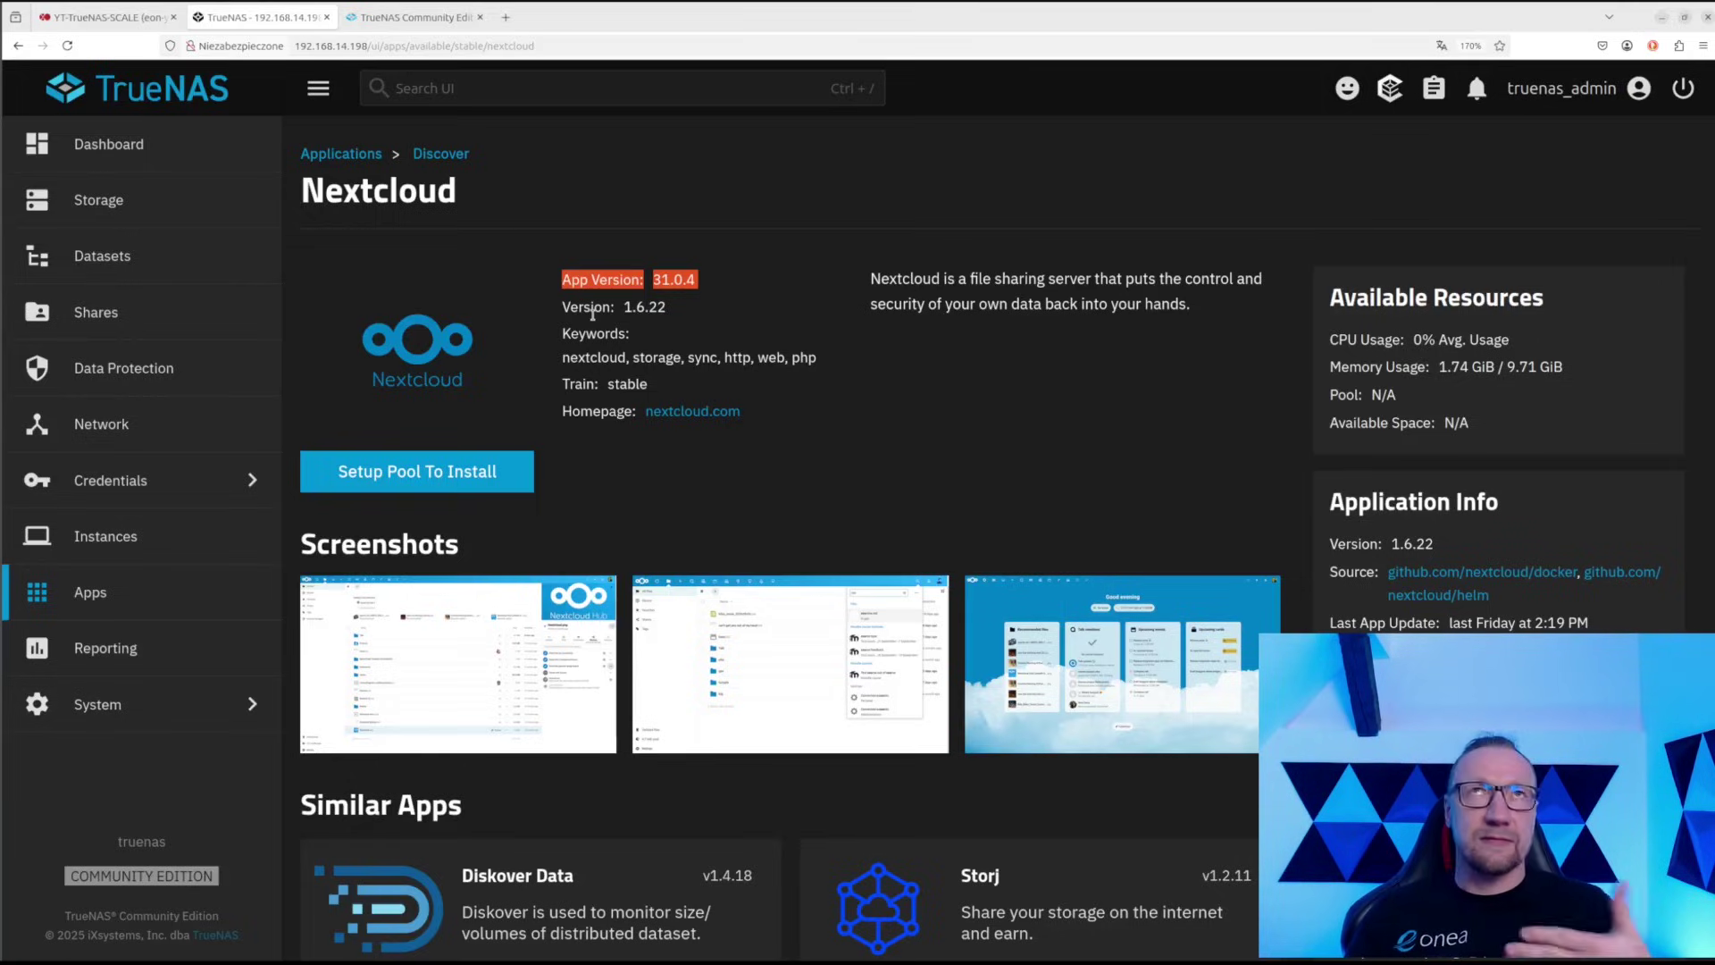
{"action": "left_click", "coordinate": [642, 312]}
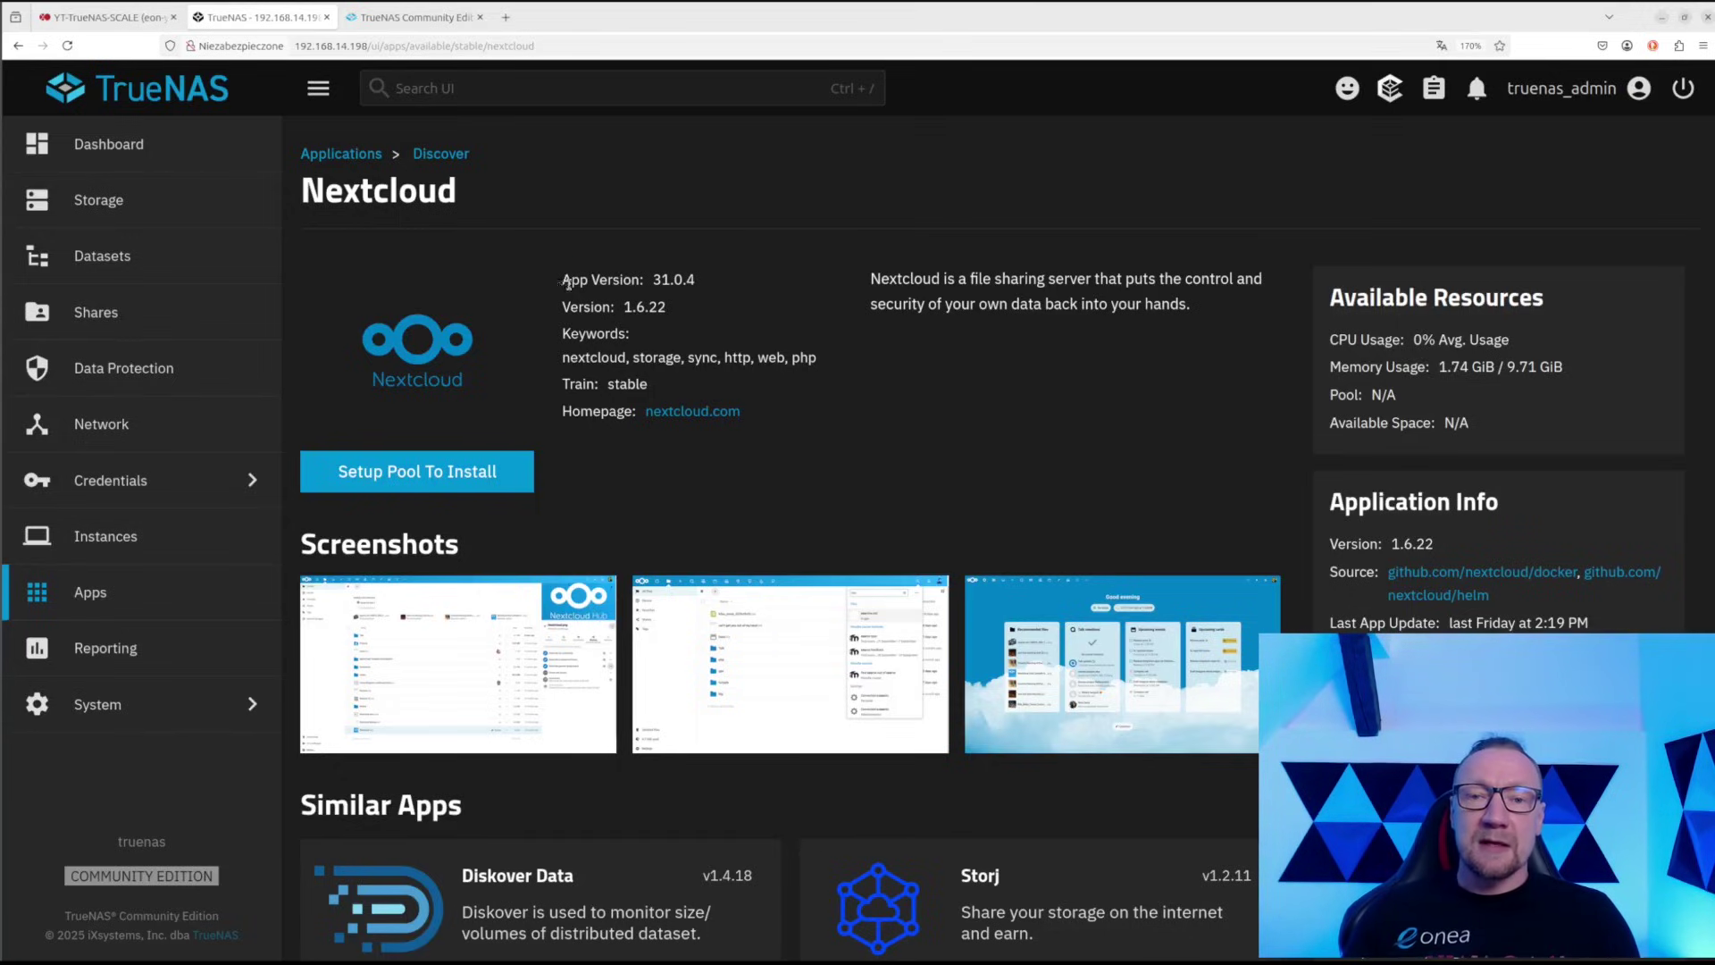
{"action": "left_click_drag", "start_coordinate": [560, 279], "coordinate": [709, 295]}
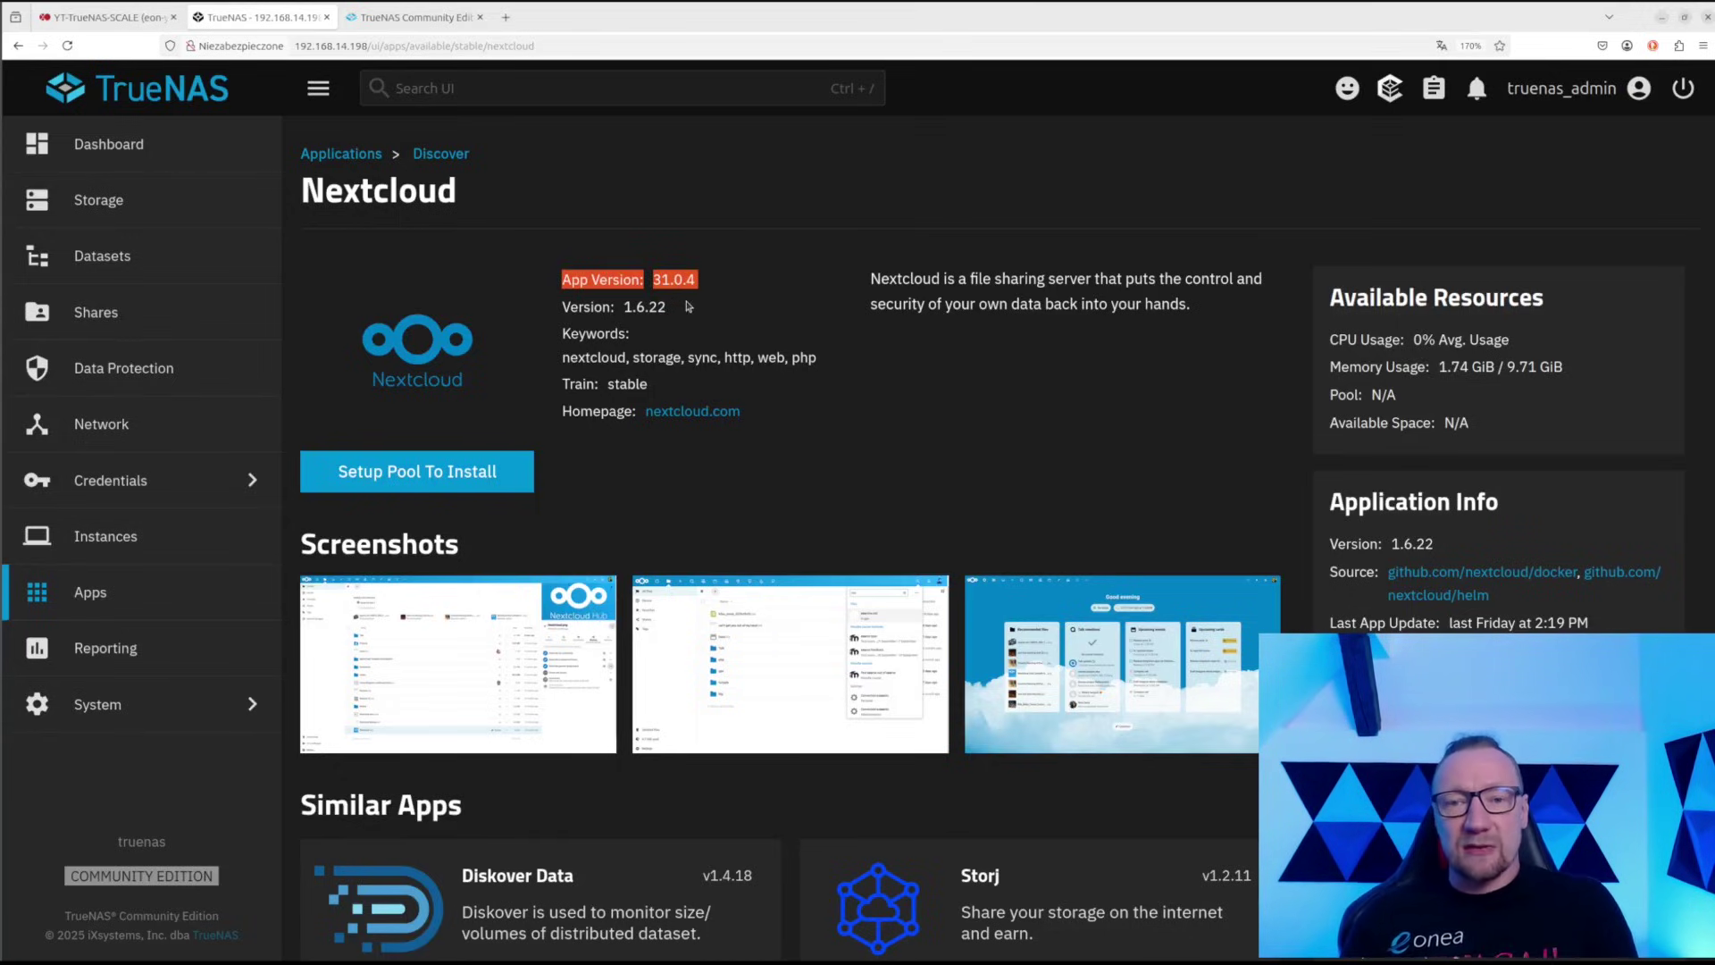
{"action": "left_click_drag", "start_coordinate": [562, 306], "coordinate": [684, 312]}
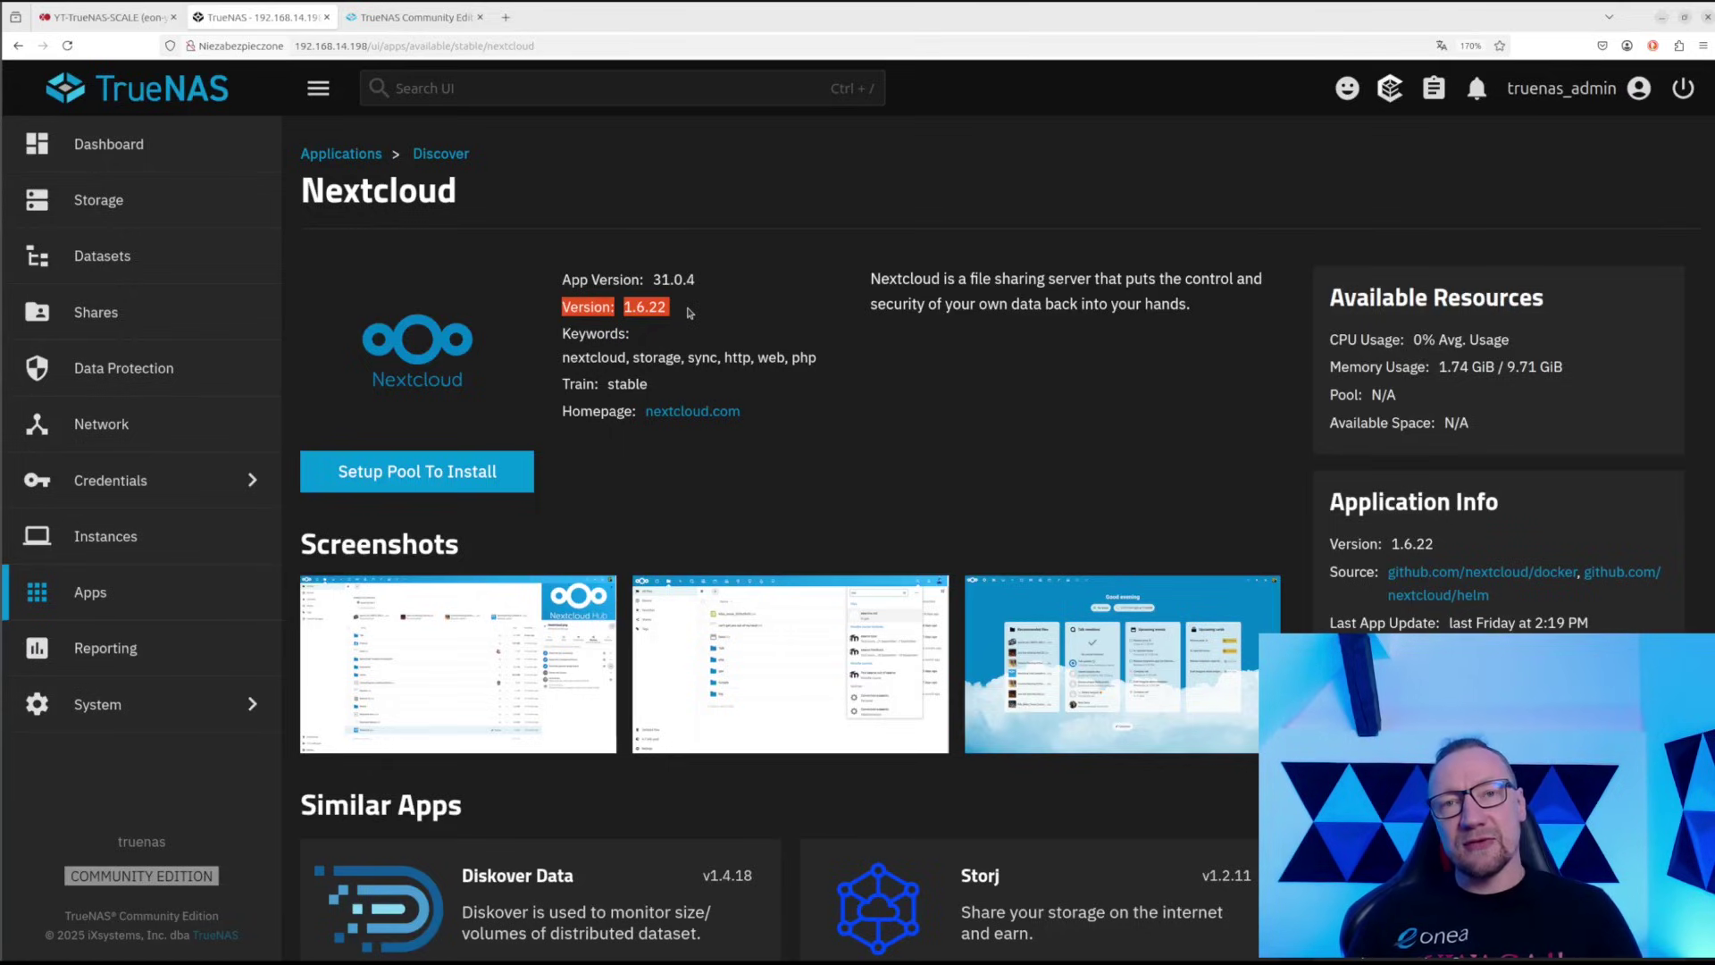
{"action": "left_click", "coordinate": [560, 322]}
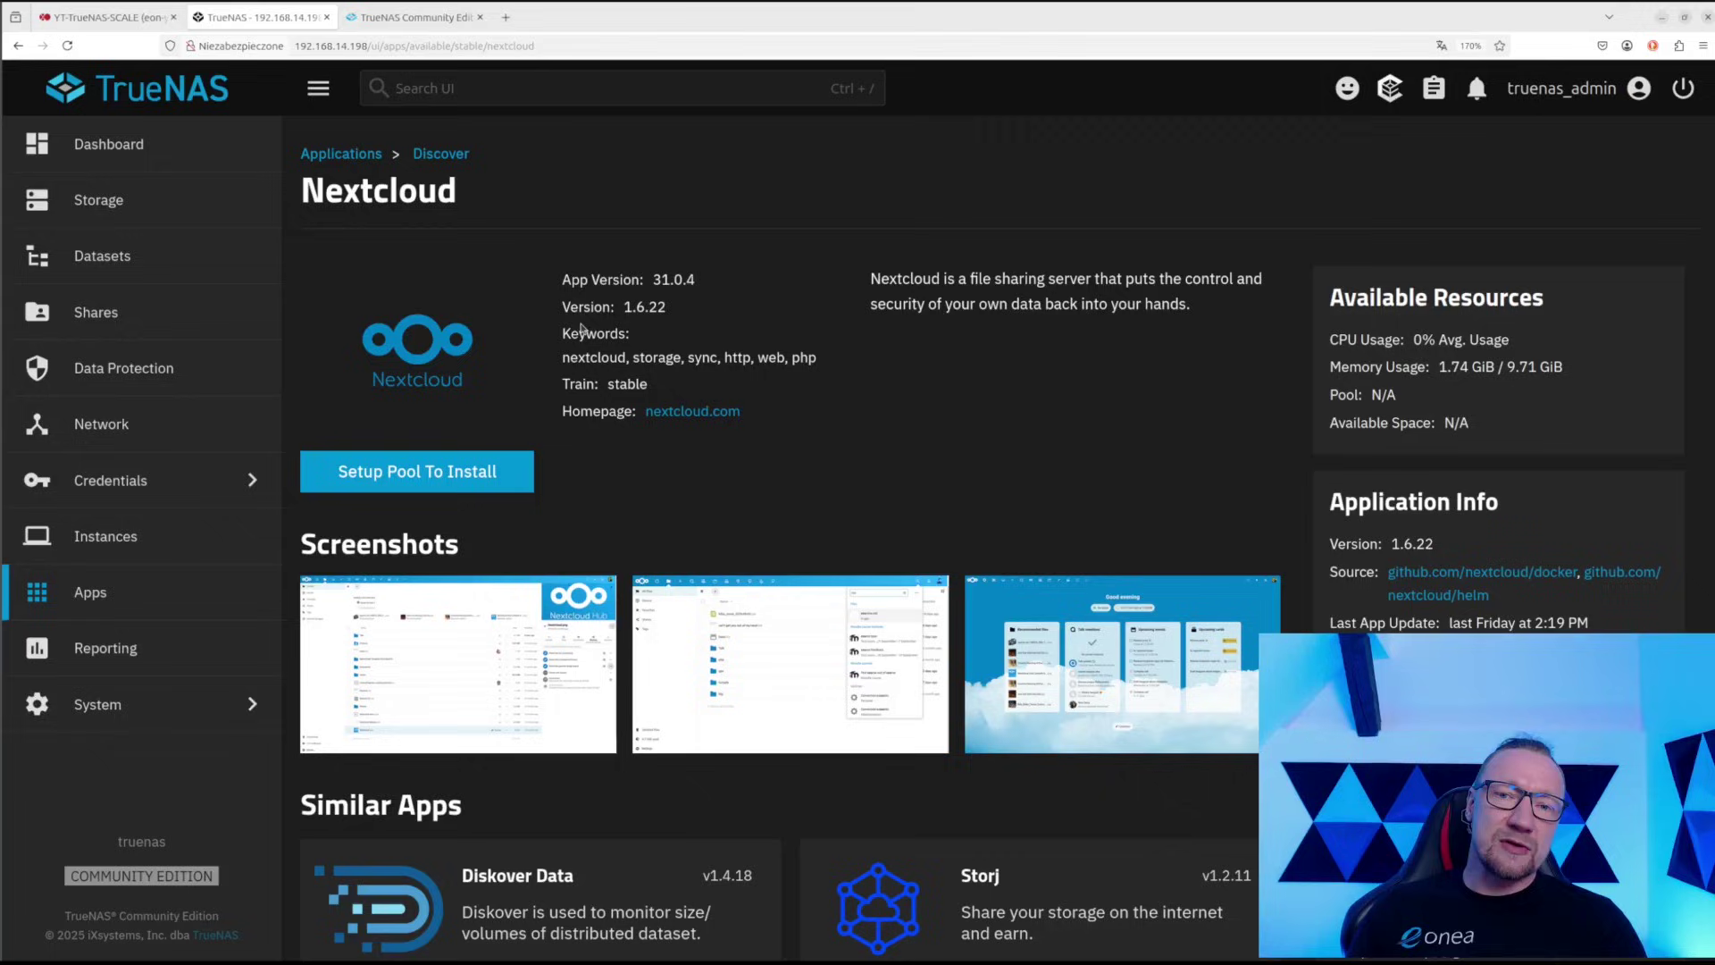
{"action": "left_click_drag", "start_coordinate": [561, 307], "coordinate": [676, 321]}
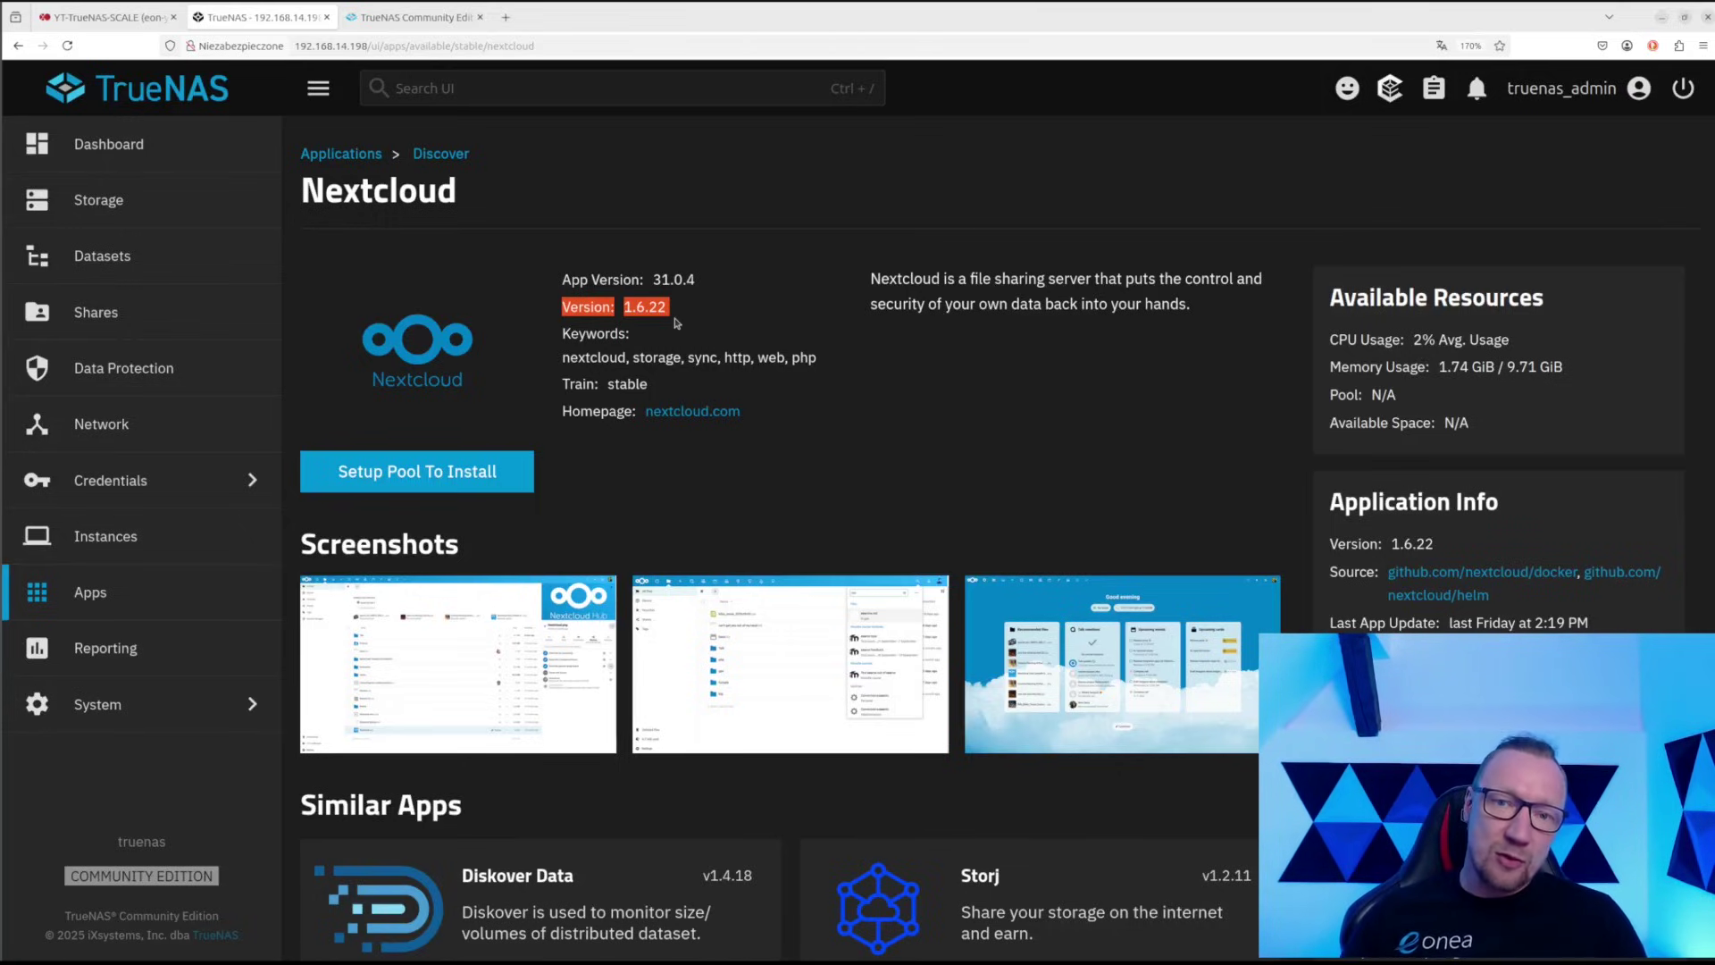
{"action": "left_click", "coordinate": [676, 312]}
{"action": "left_click_drag", "start_coordinate": [685, 312], "coordinate": [720, 291]}
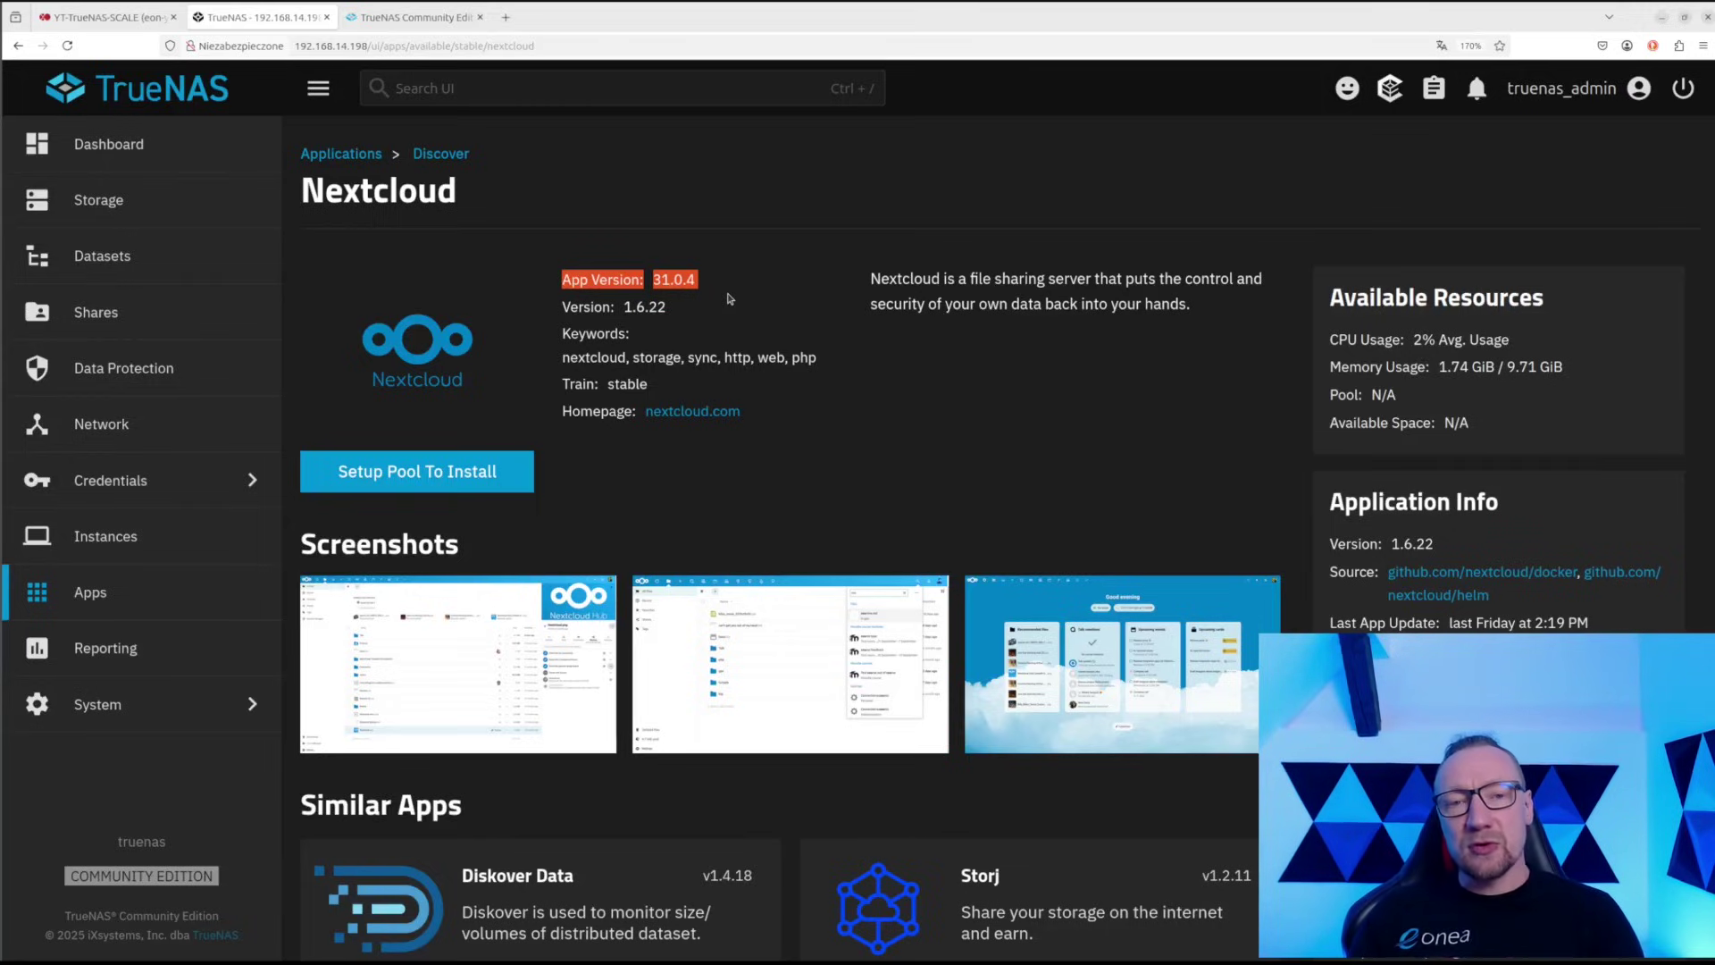
{"action": "left_click", "coordinate": [716, 283]}
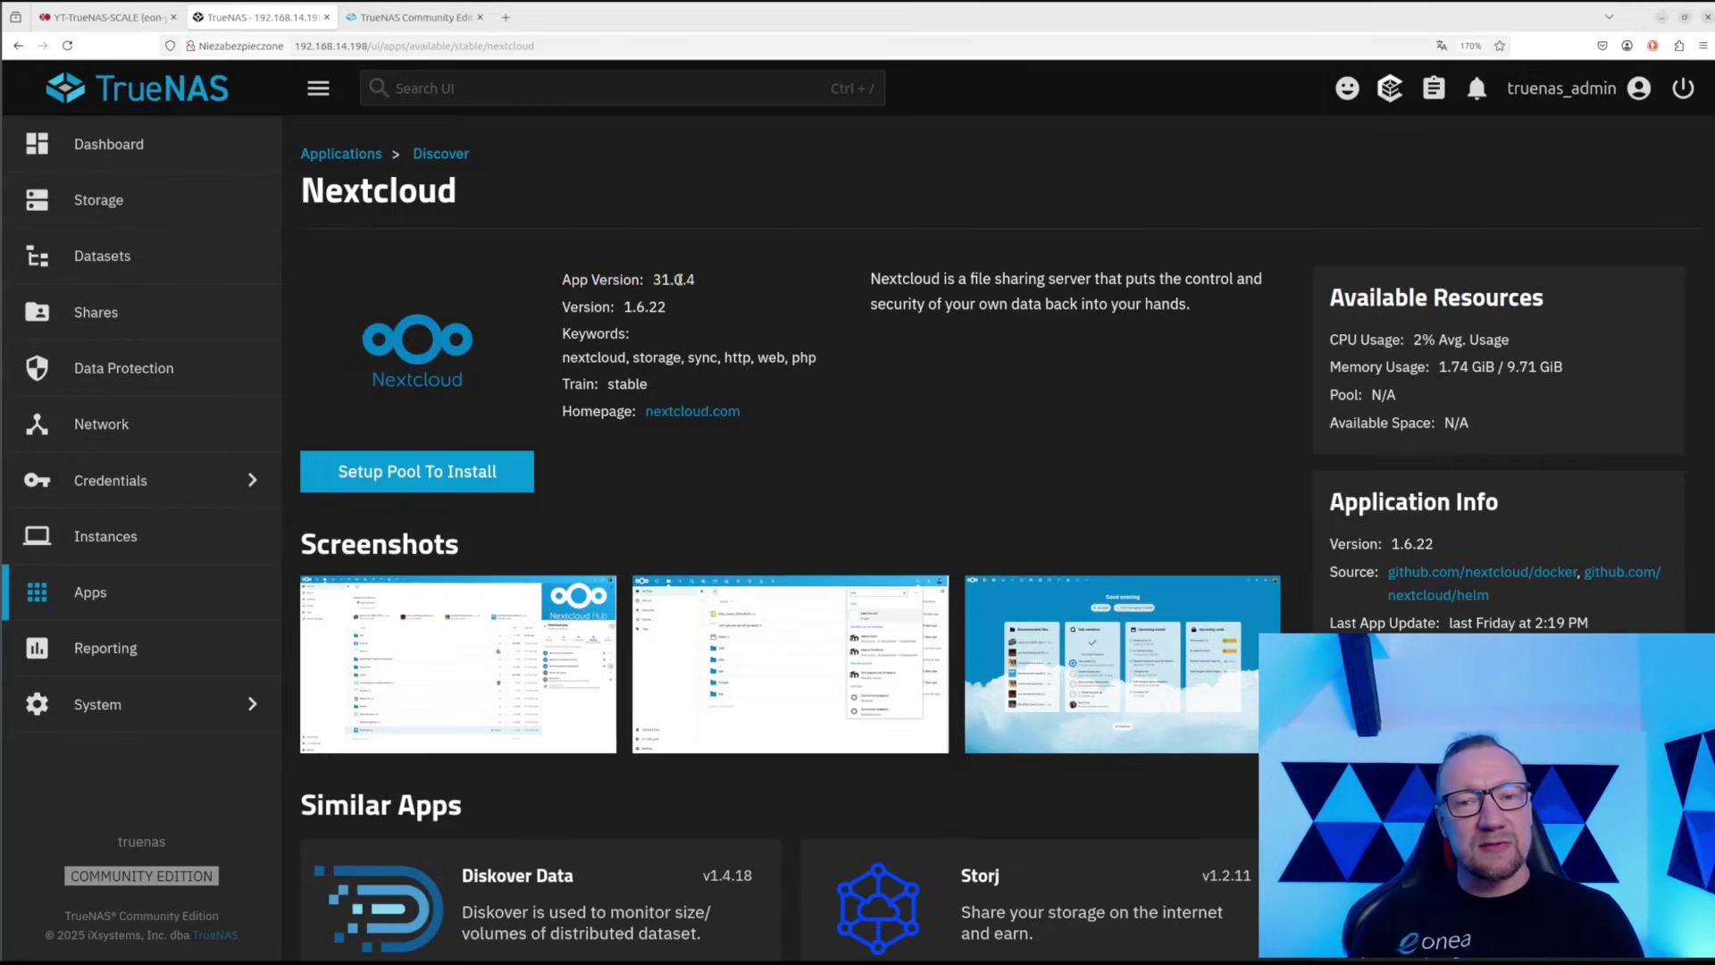
{"action": "left_click_drag", "start_coordinate": [716, 283], "coordinate": [554, 284]}
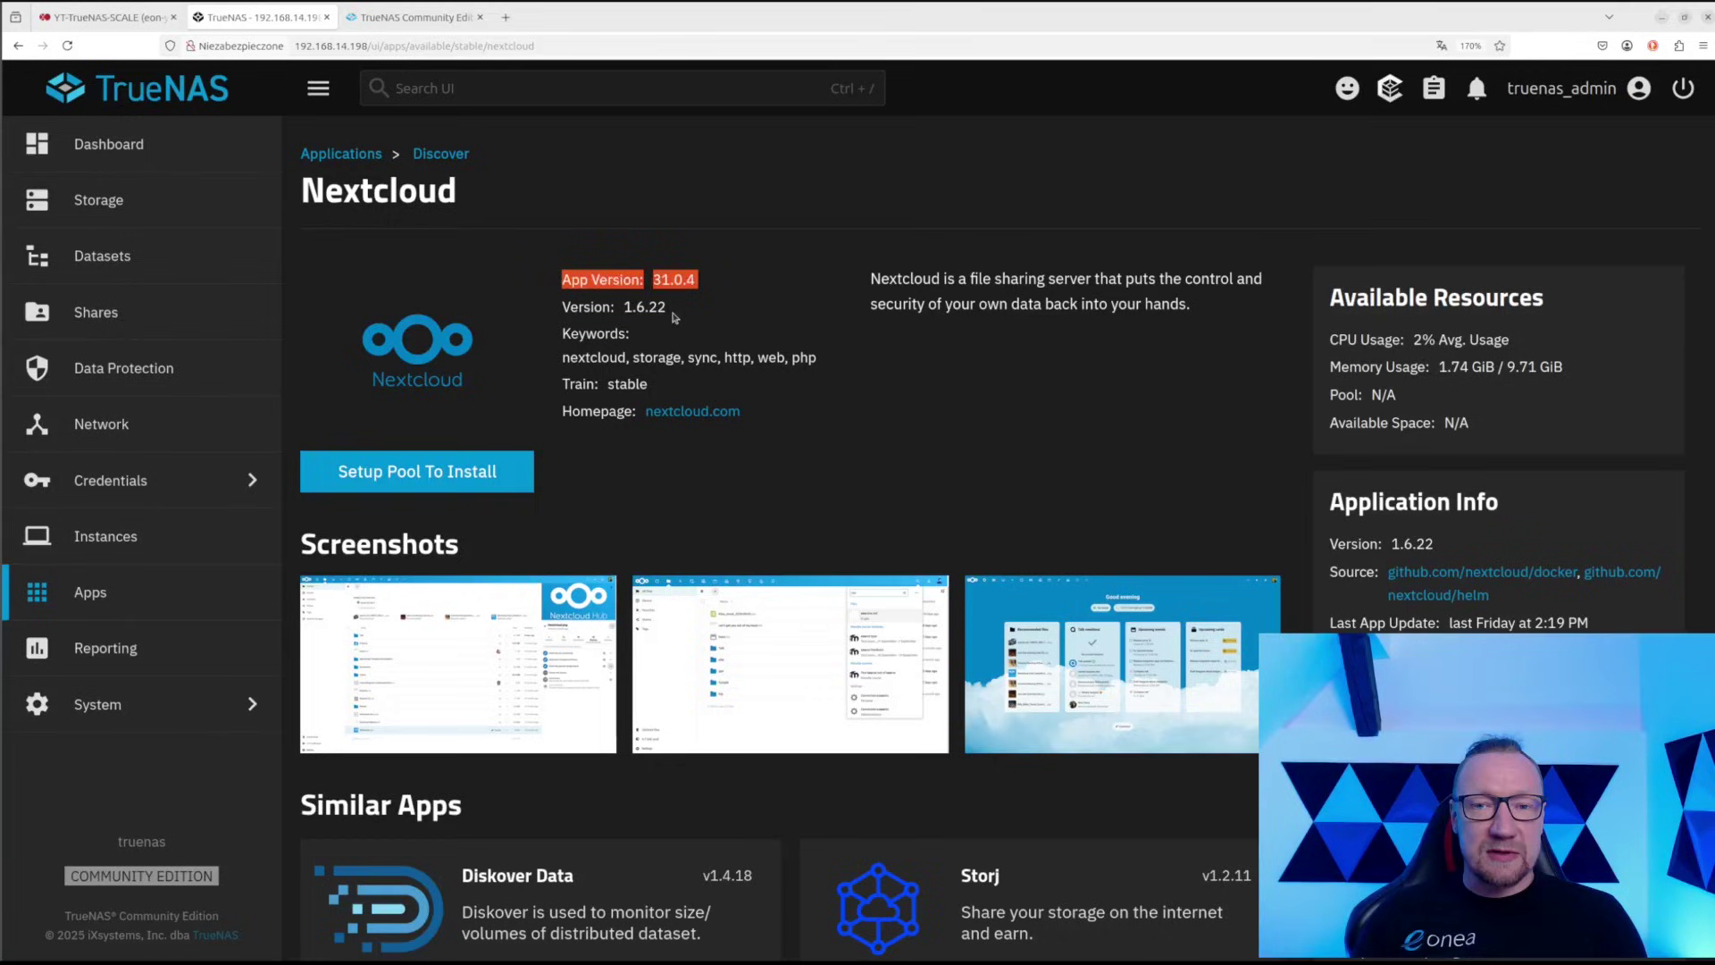
{"action": "left_click_drag", "start_coordinate": [672, 315], "coordinate": [558, 313]}
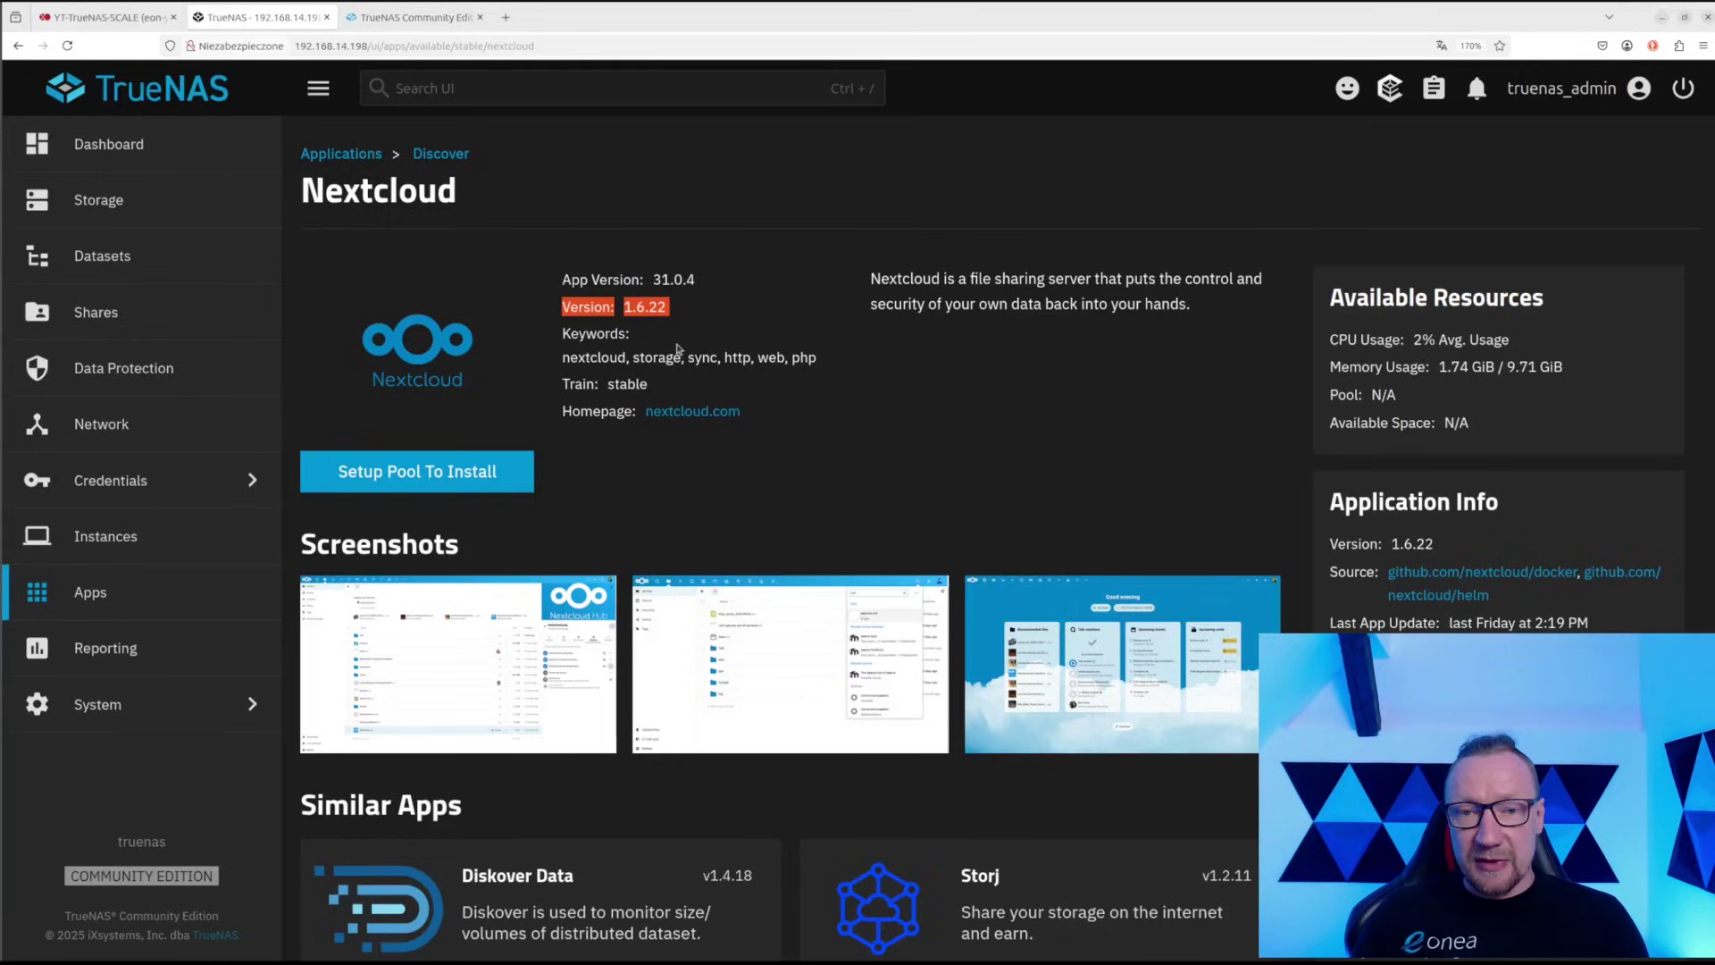
Choose test-pool as the apps pool, leading to the Install Nextcloud form
{"action": "left_click", "coordinate": [465, 473]}
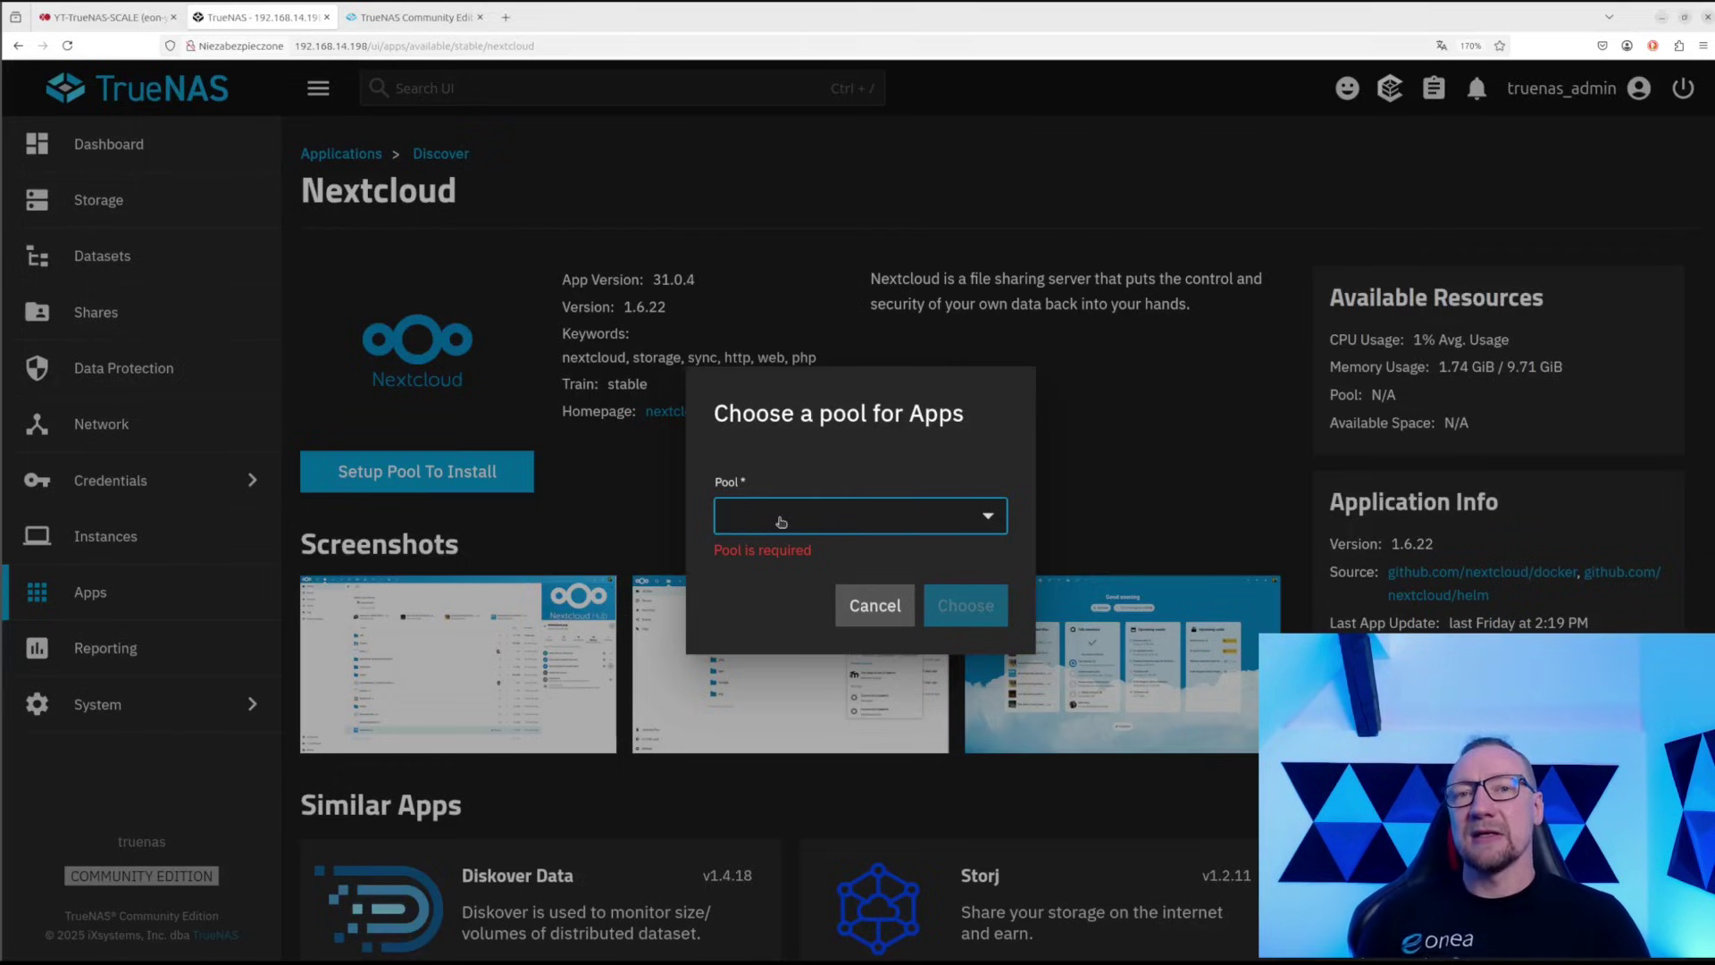
{"action": "left_click", "coordinate": [780, 522]}
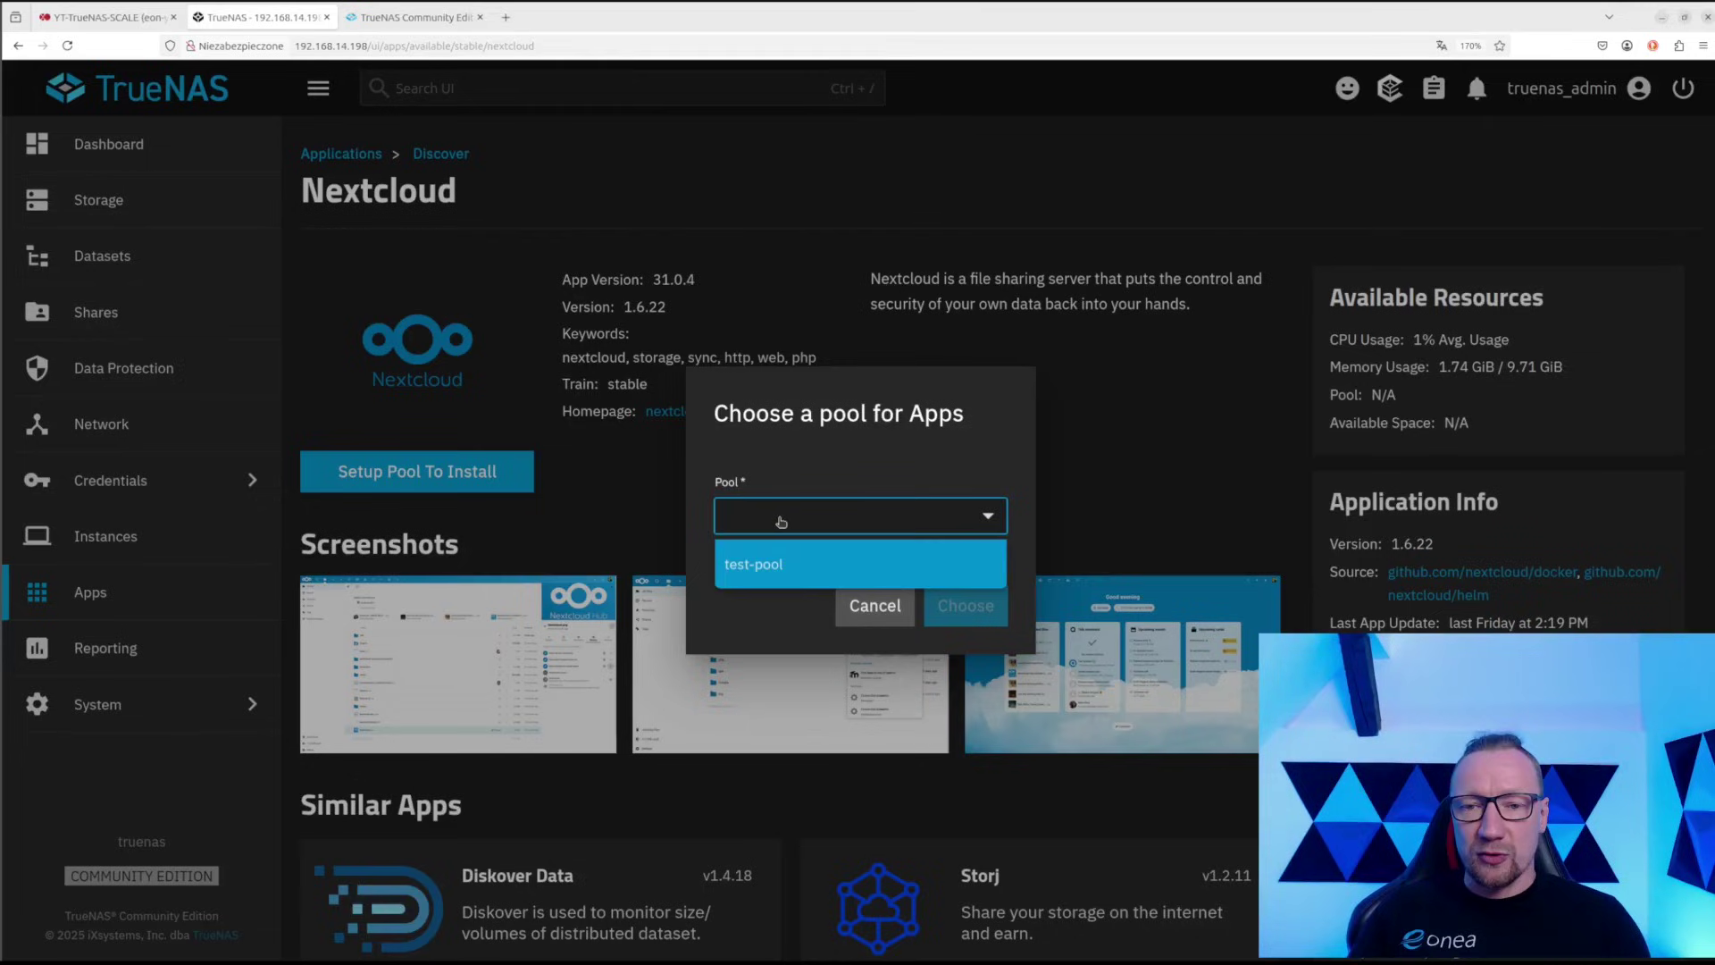
{"action": "left_click", "coordinate": [781, 566]}
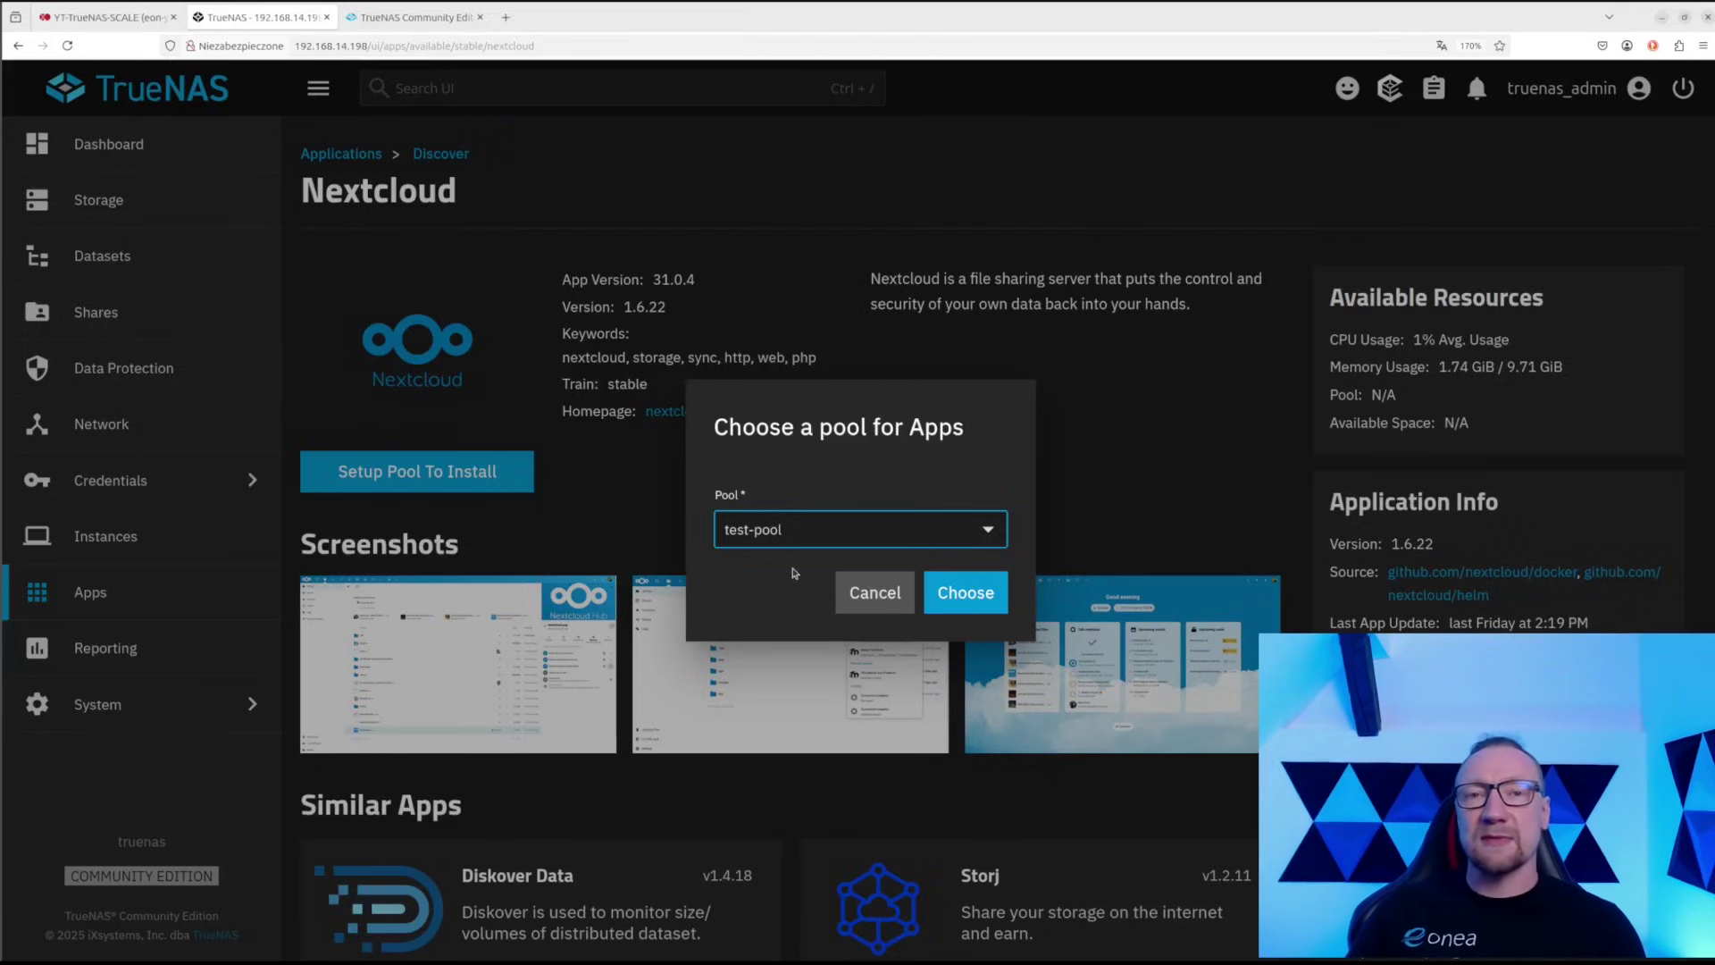
{"action": "left_click", "coordinate": [953, 597]}
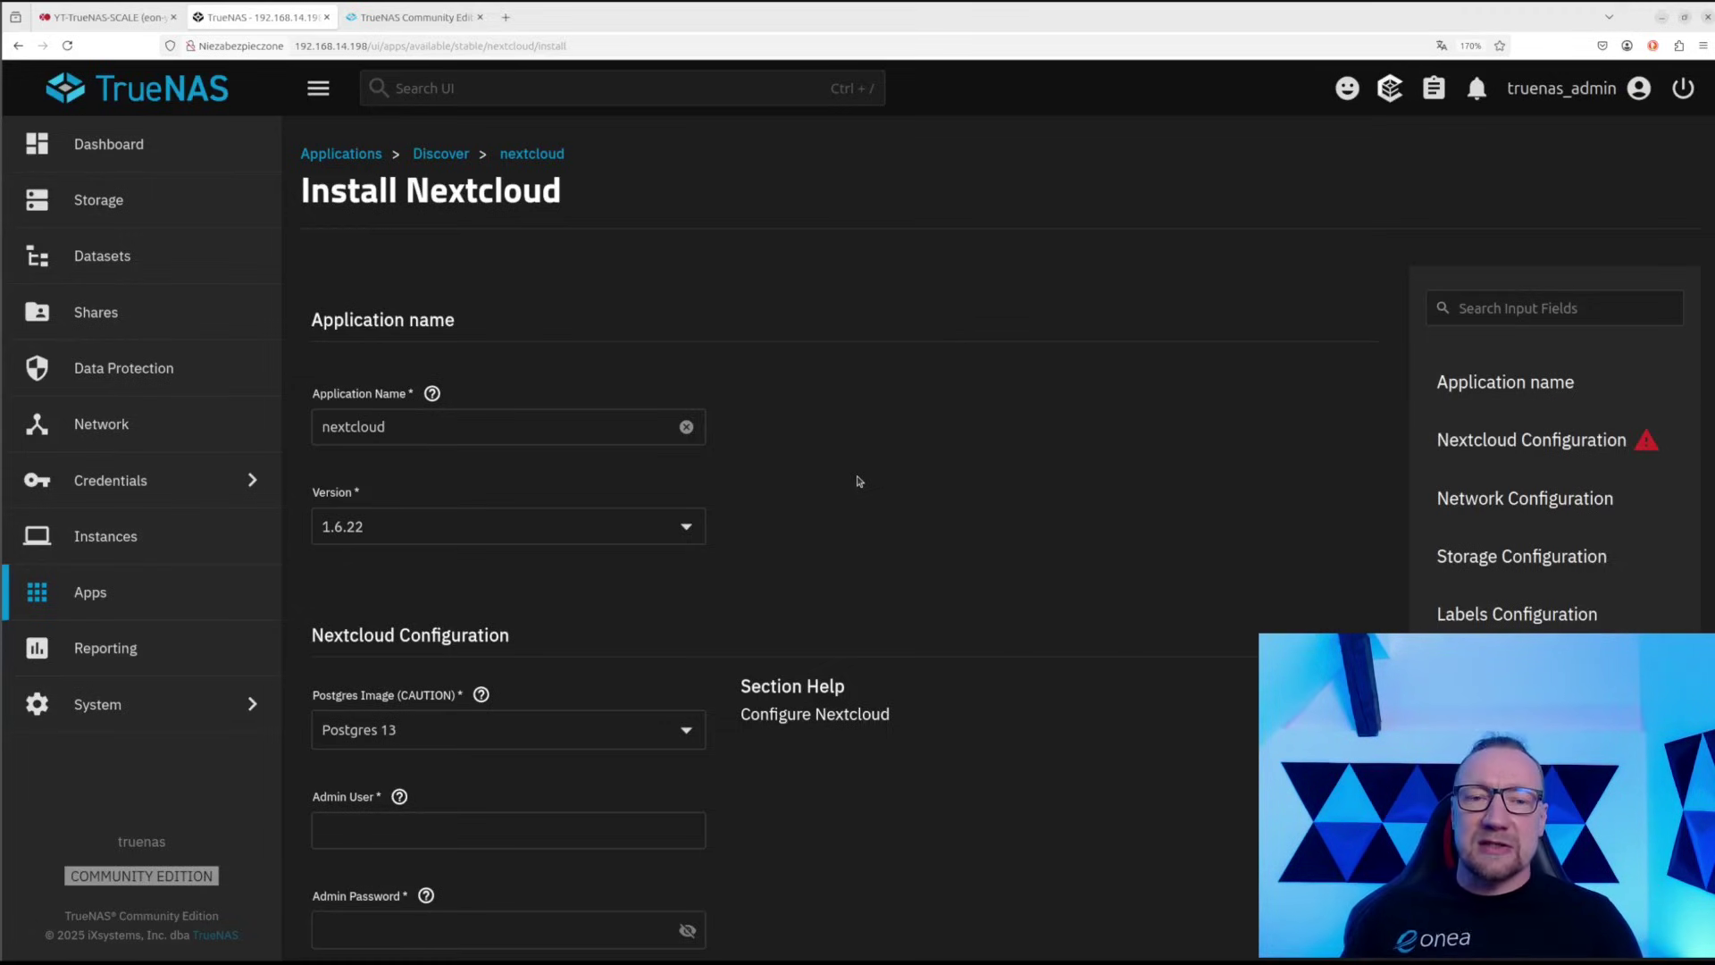
Inspect the application name field, leaving it as nextcloud
{"action": "double_click", "coordinate": [322, 416]}
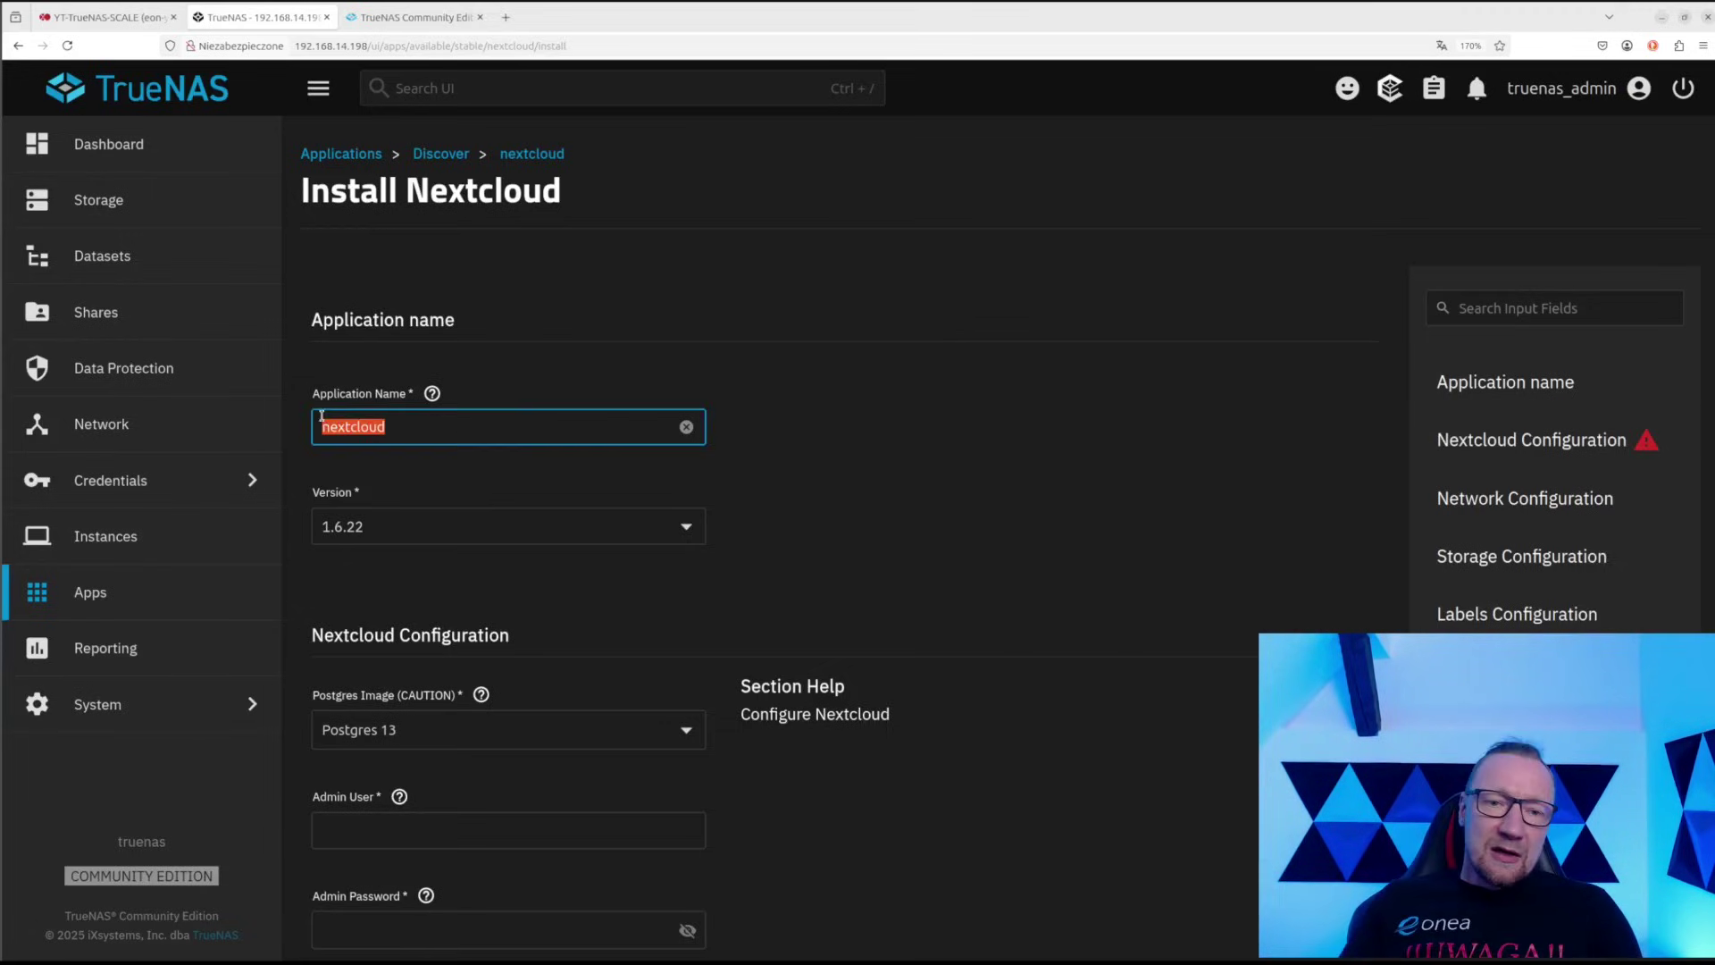
{"action": "left_click", "coordinate": [438, 427]}
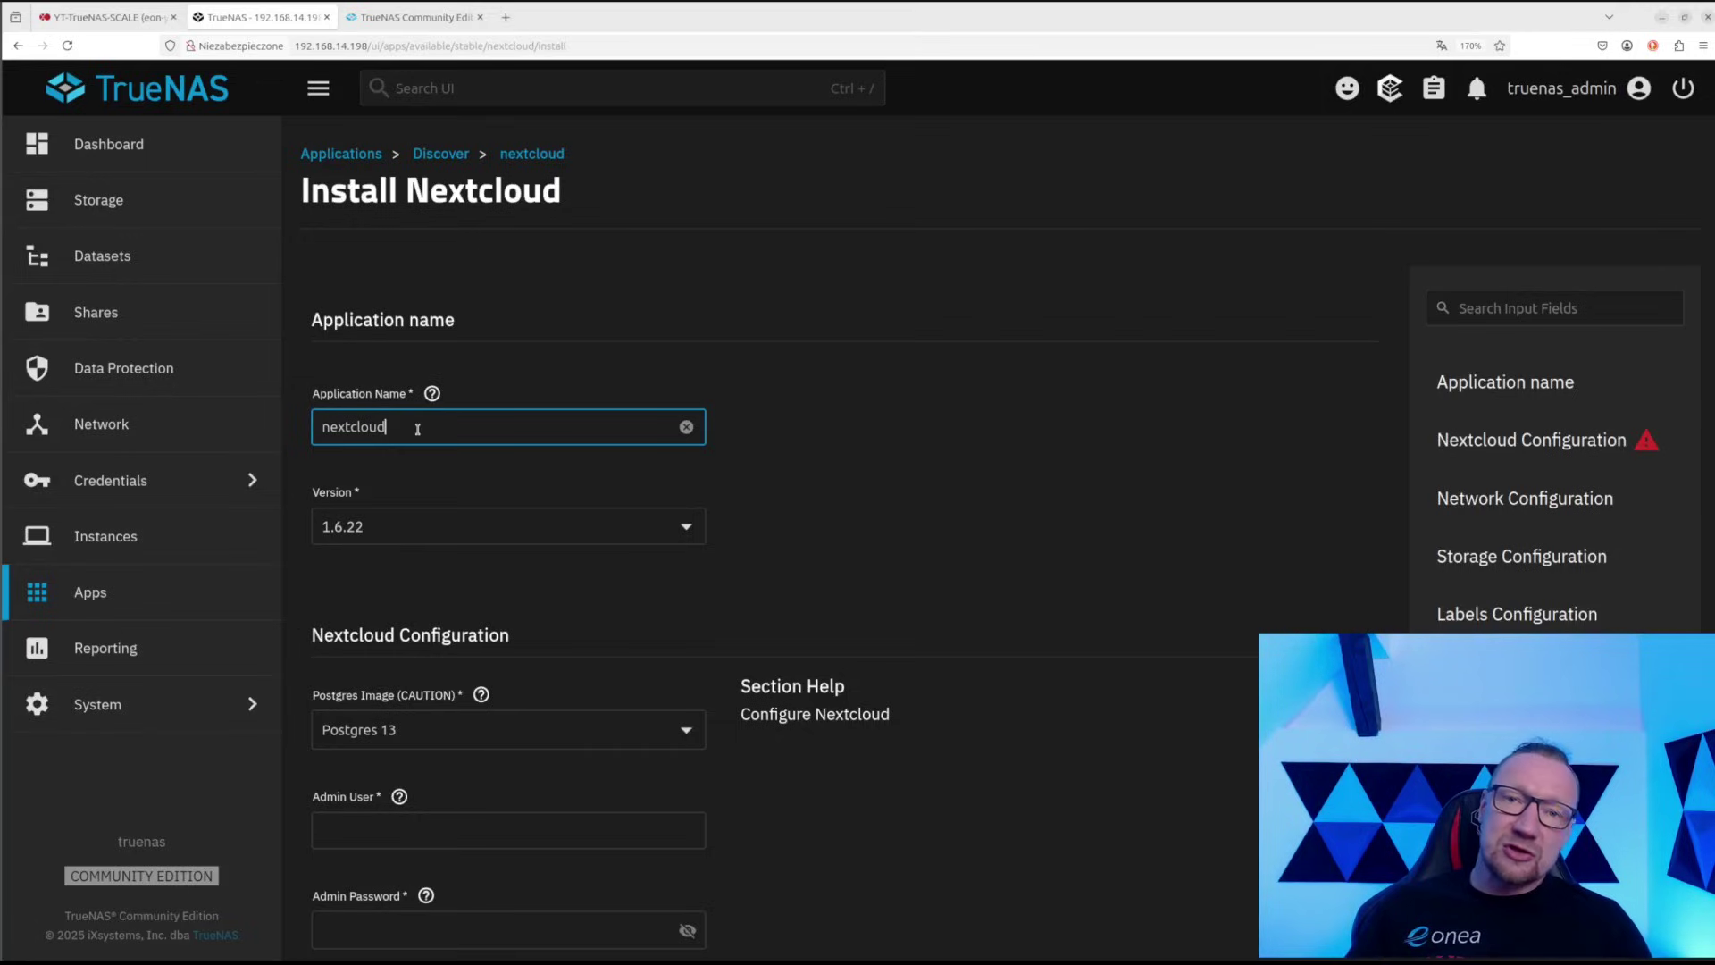
{"action": "double_click", "coordinate": [350, 425]}
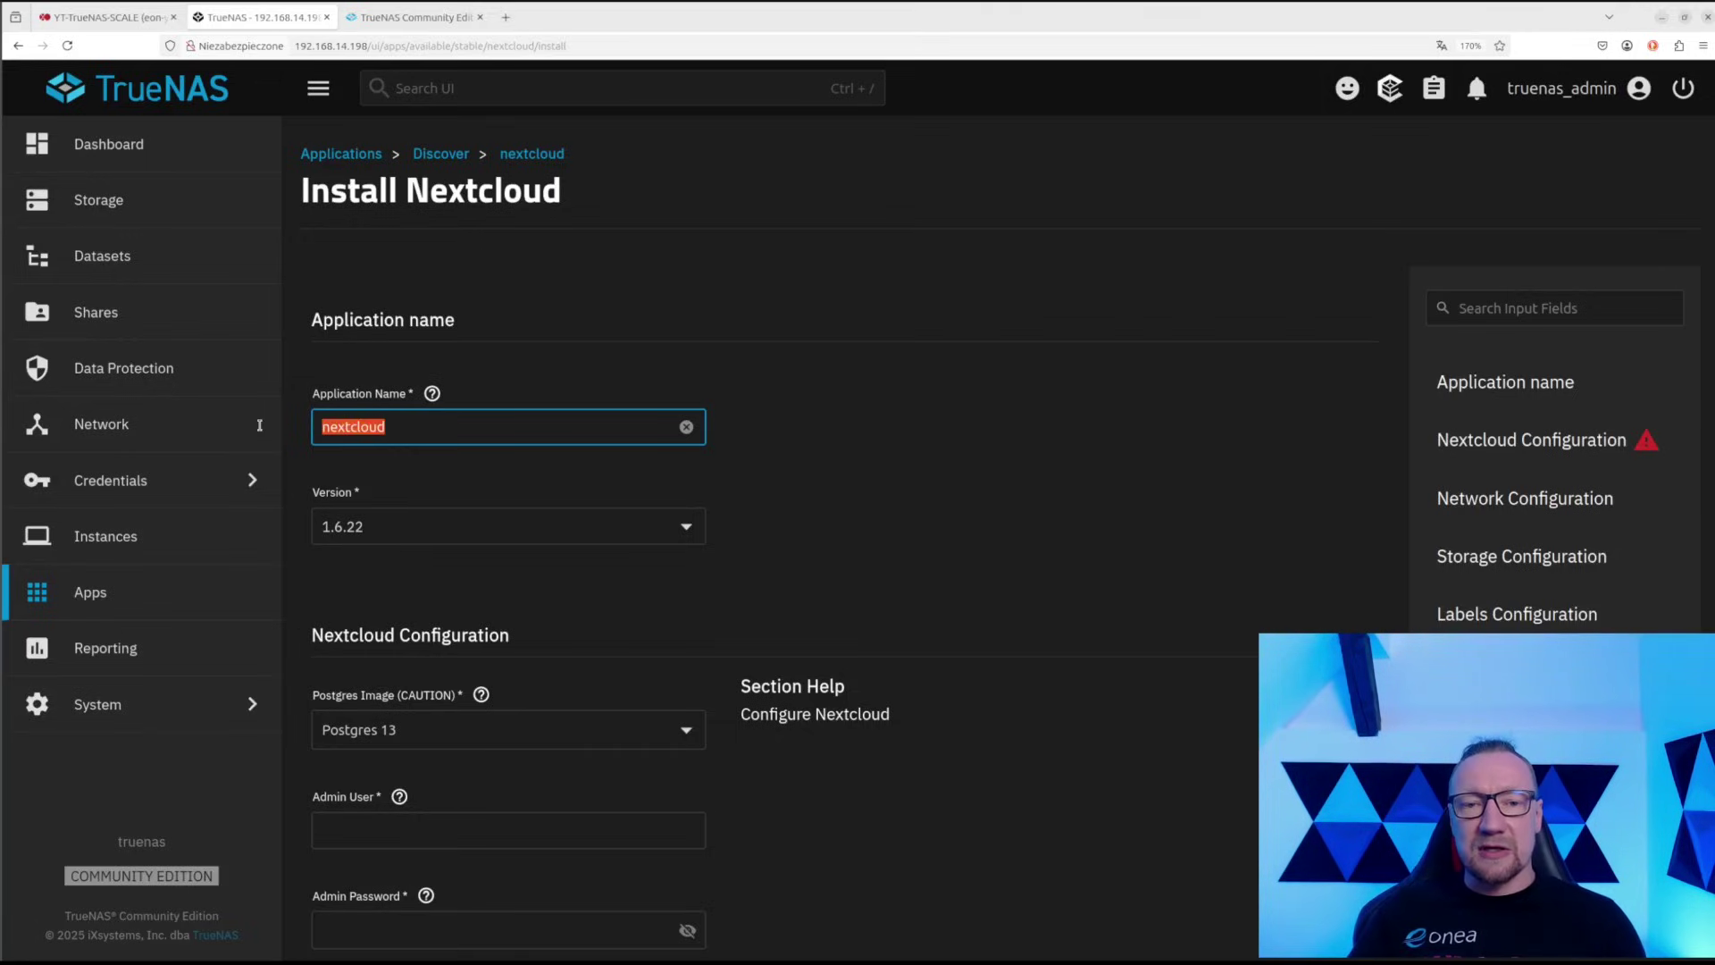
{"action": "left_click", "coordinate": [434, 429]}
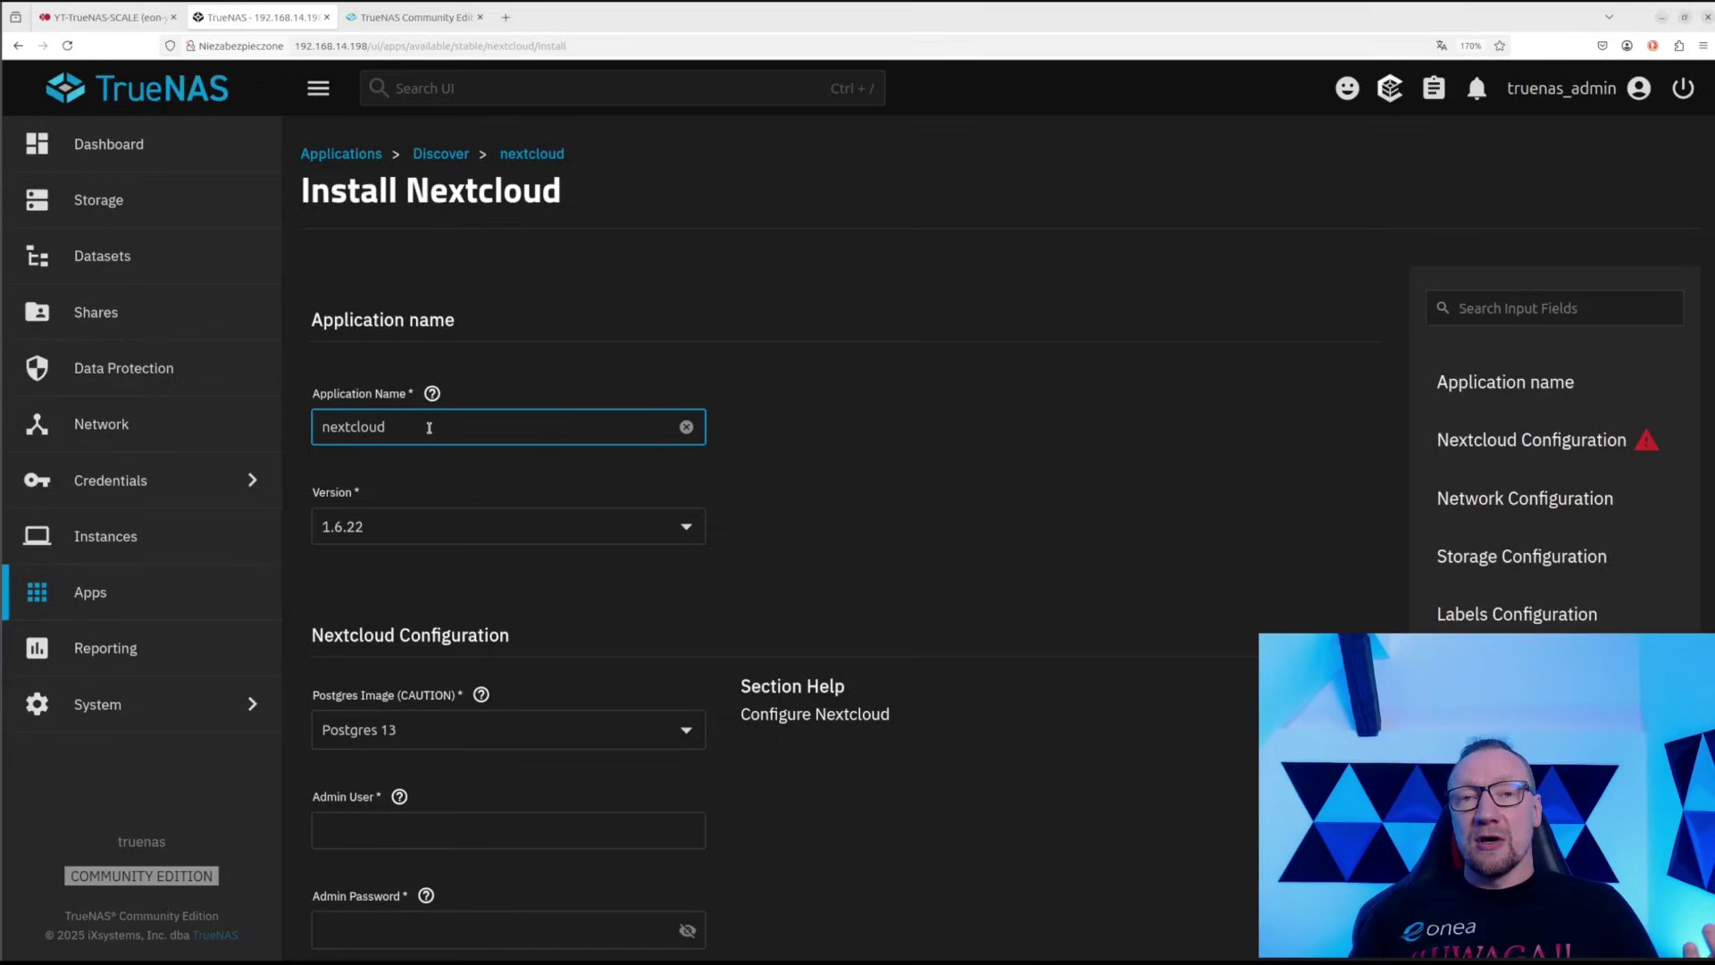
Check the Version list and keep 1.6.22 selected
{"action": "left_click", "coordinate": [416, 527]}
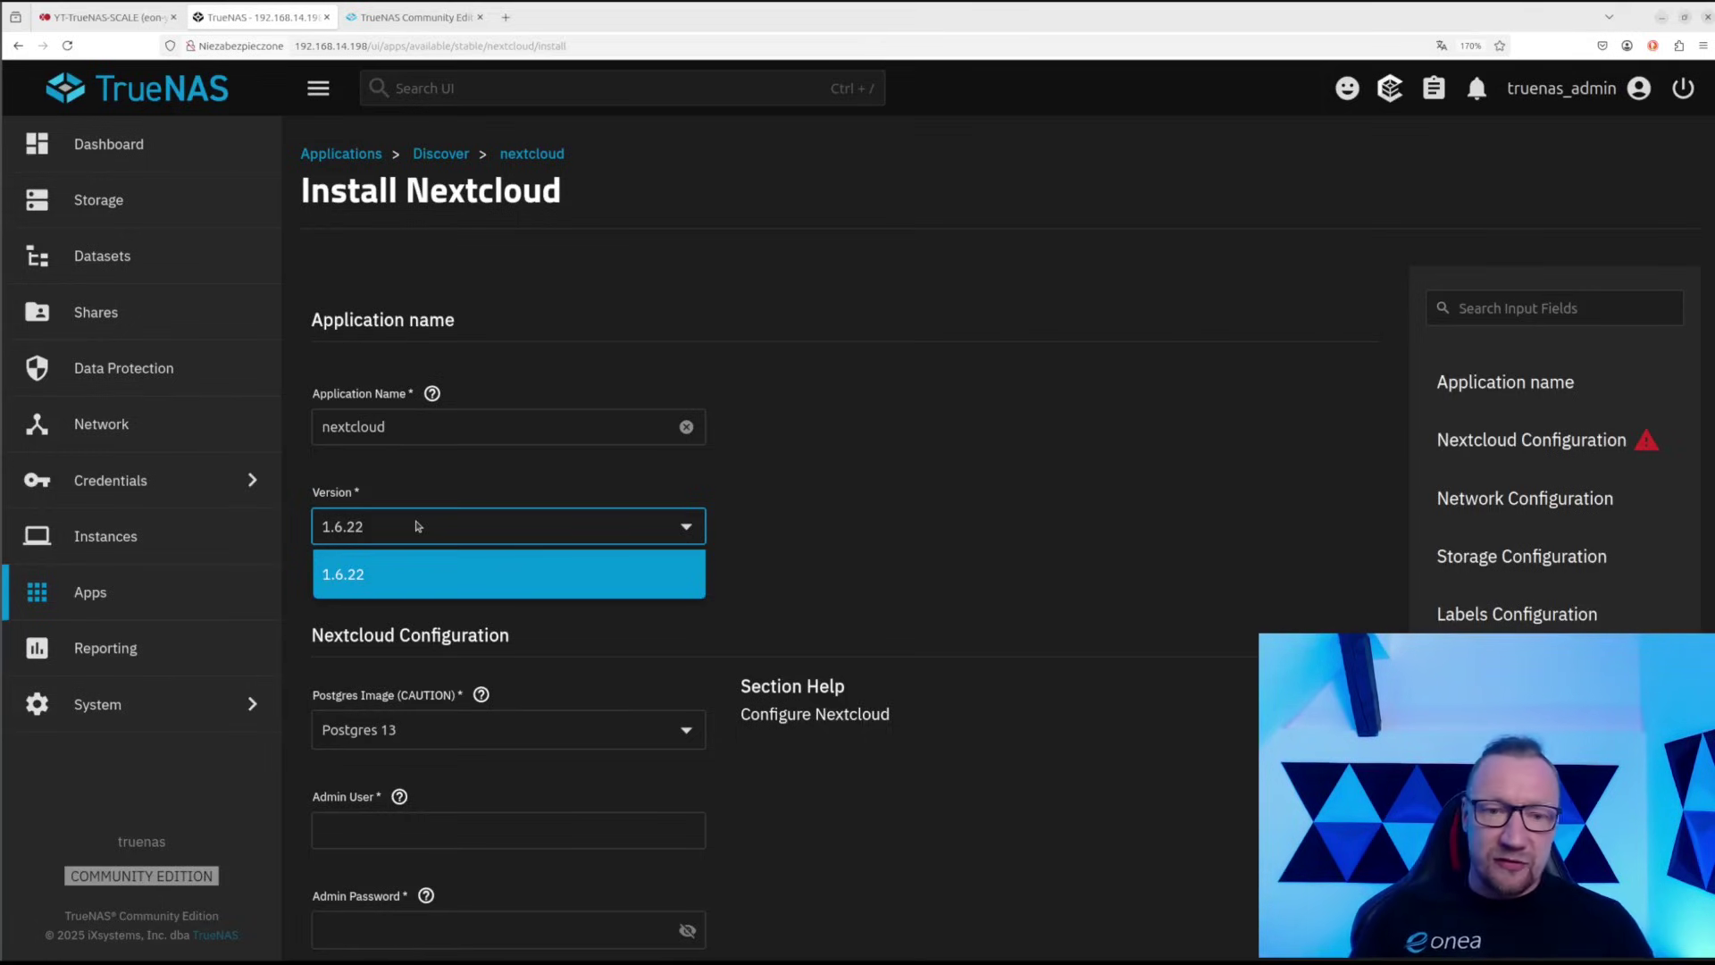
{"action": "left_click", "coordinate": [429, 531]}
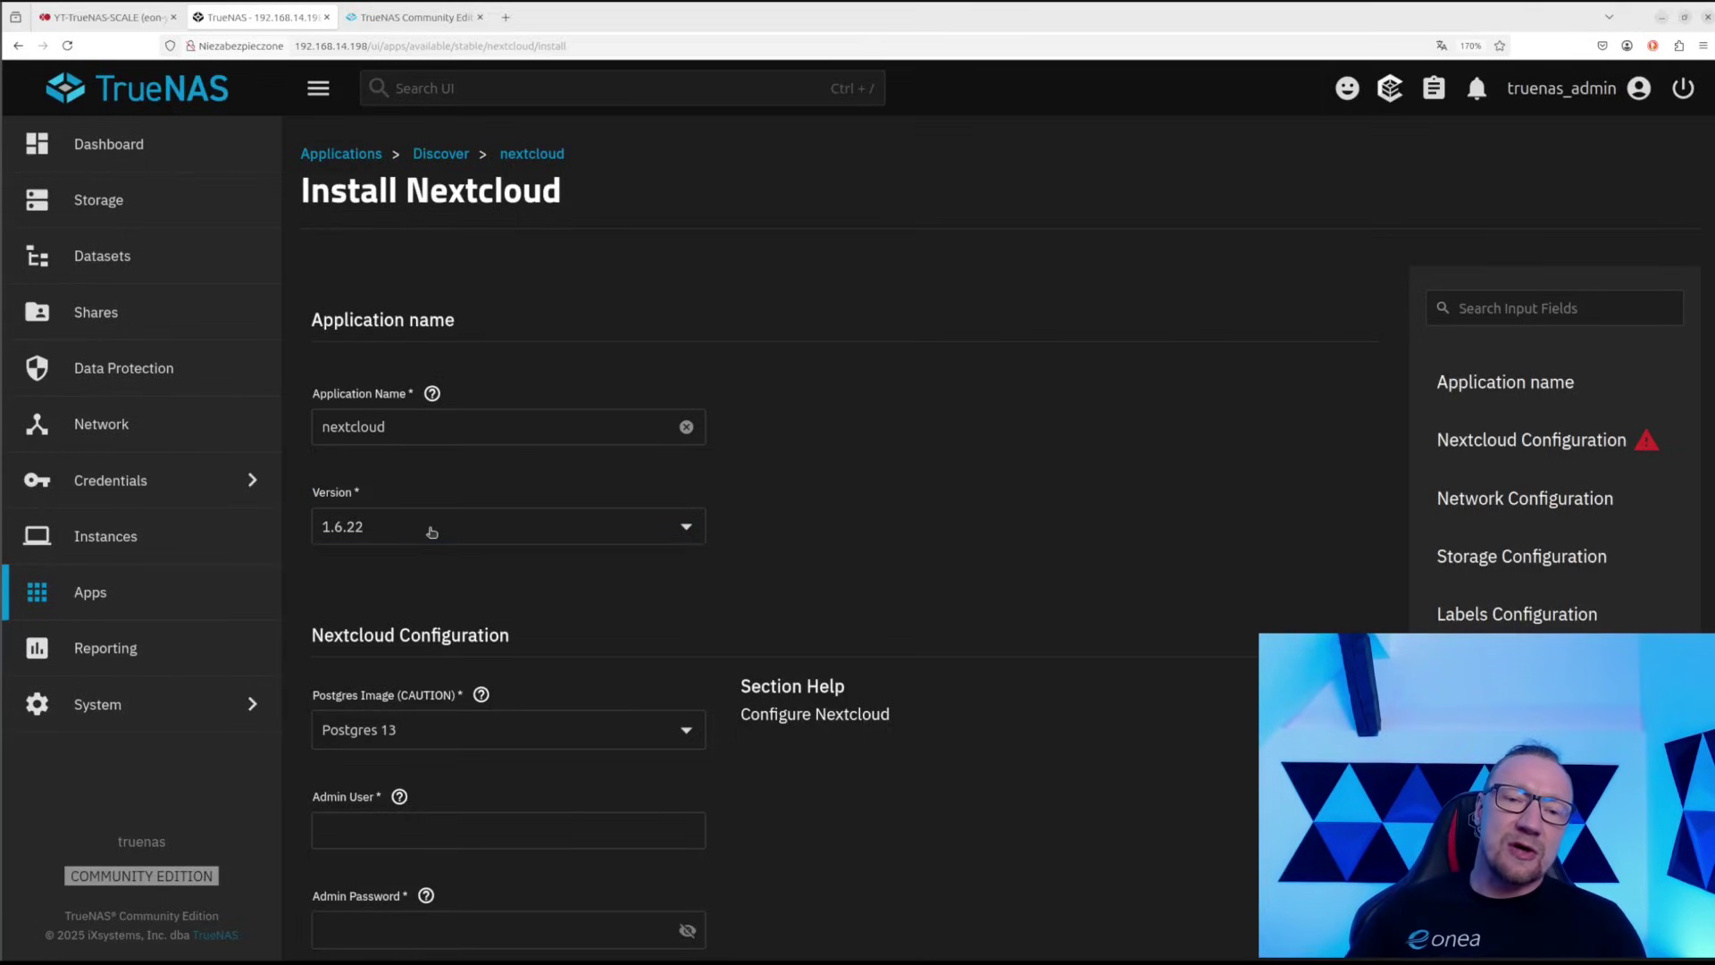
{"action": "left_click", "coordinate": [431, 532]}
{"action": "left_click", "coordinate": [438, 487]}
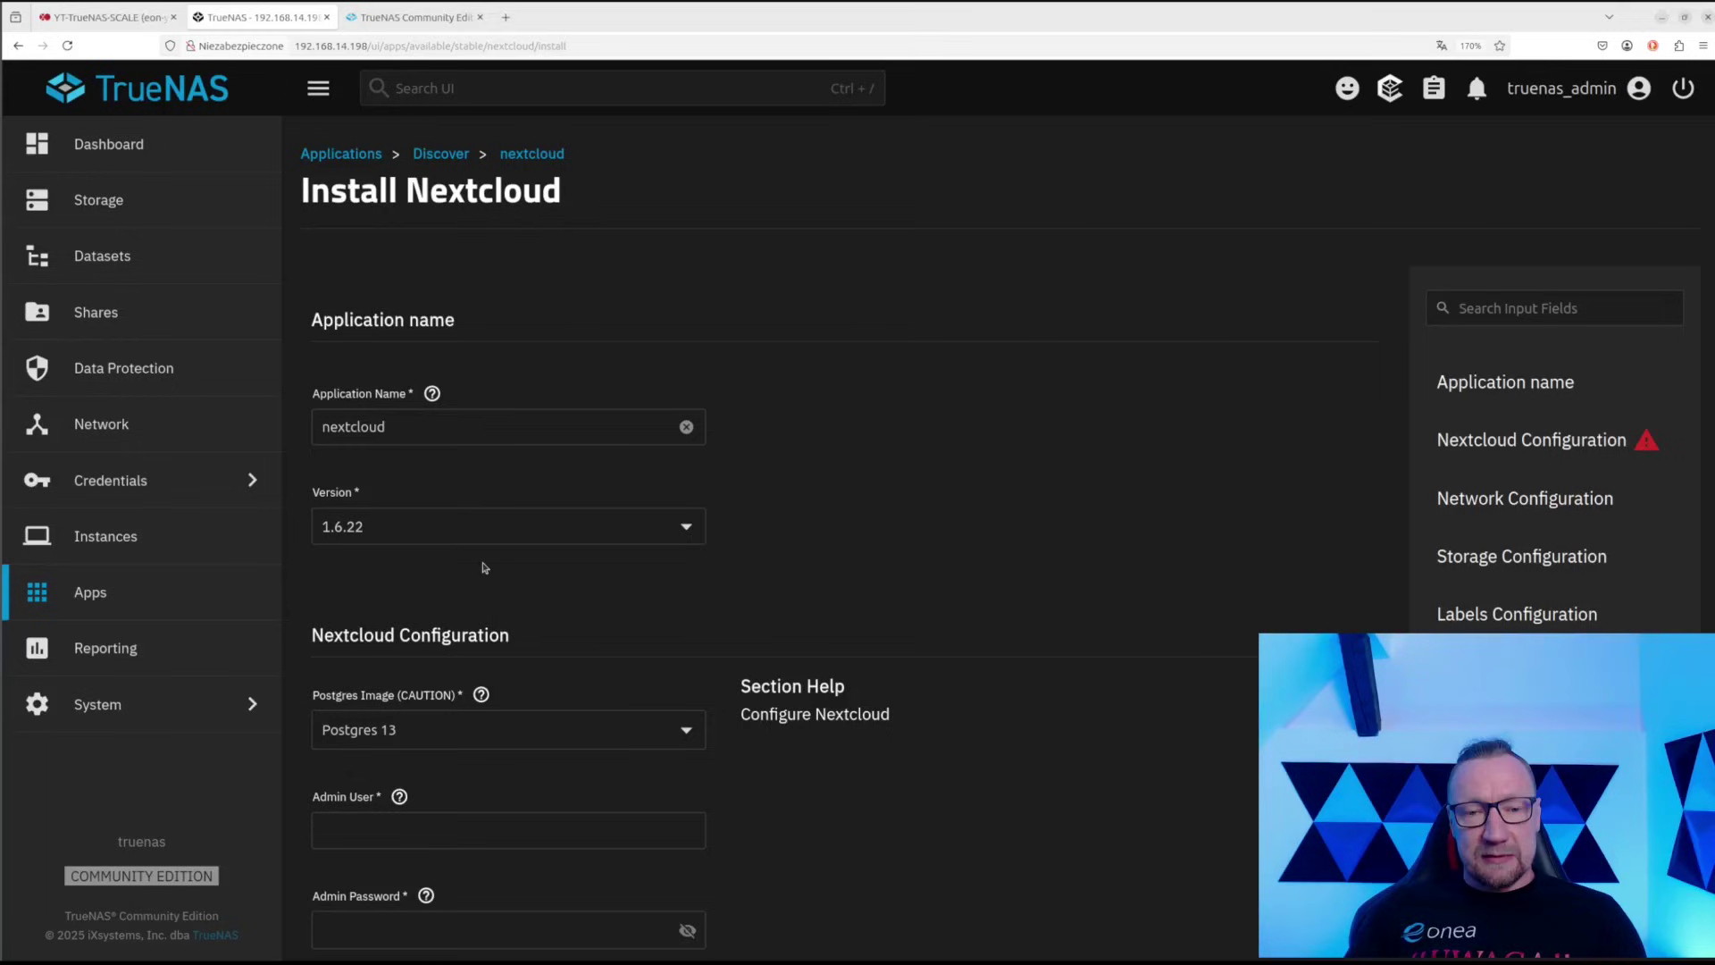
{"action": "scroll", "coordinate": [514, 585], "scroll_direction": "down", "scroll_amount": 2}
{"action": "scroll", "coordinate": [514, 585], "scroll_direction": "down", "scroll_amount": 1}
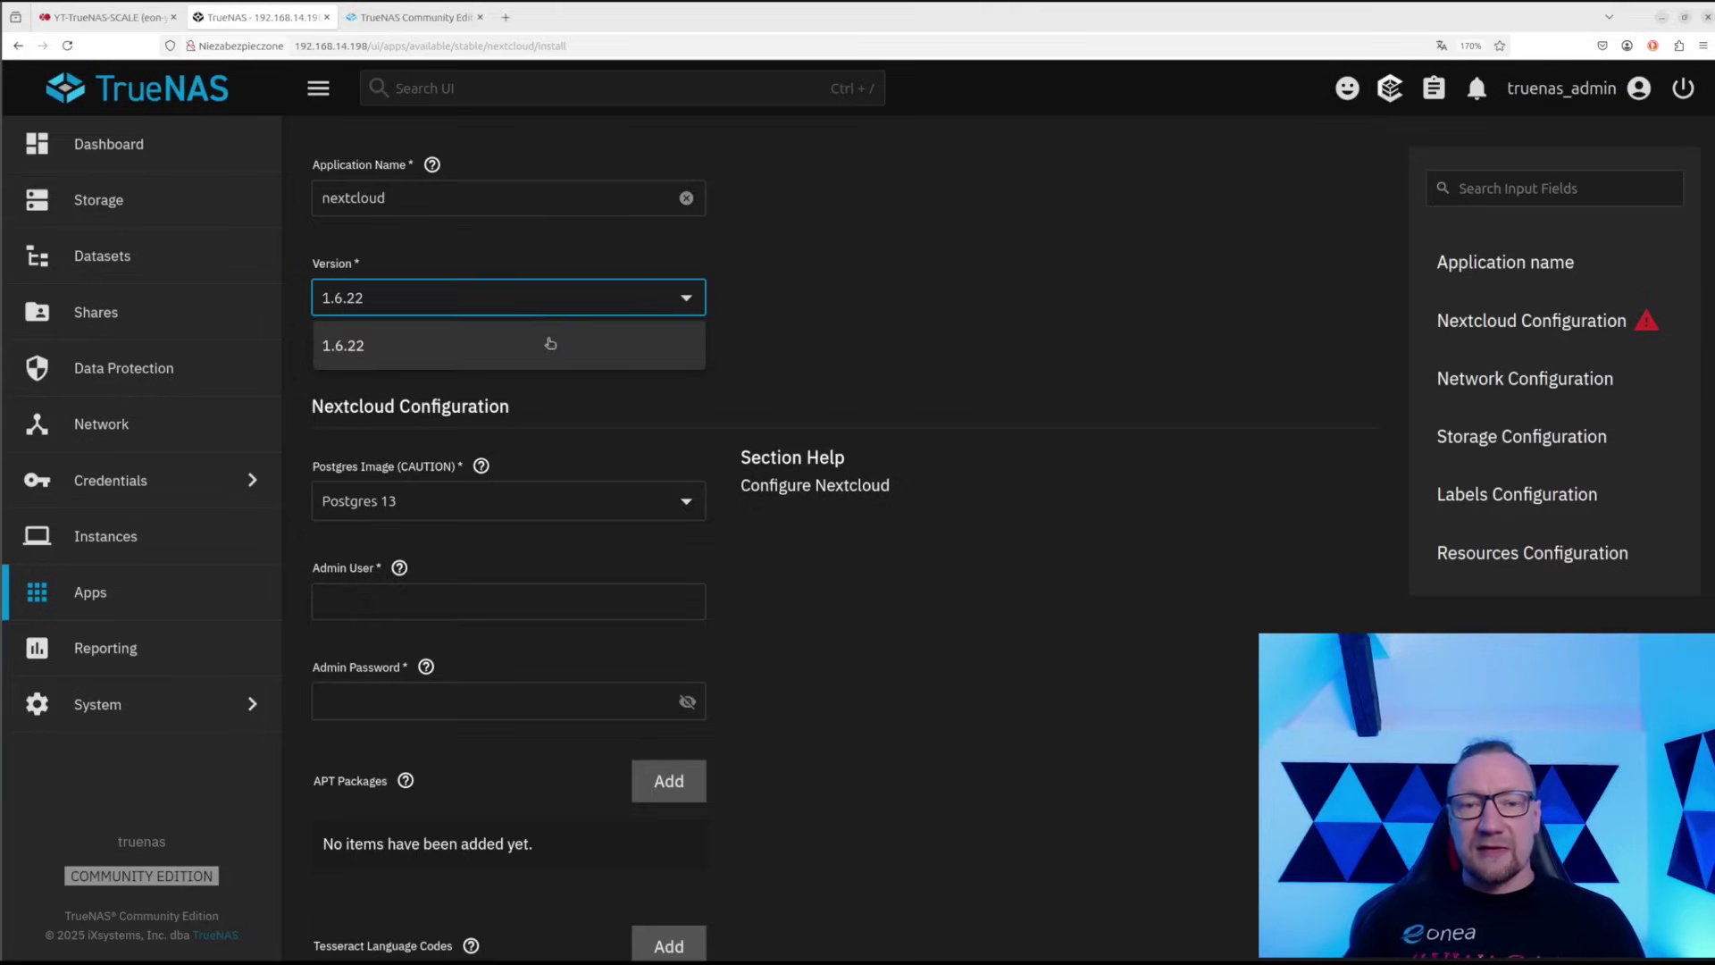
Keep version 1.6.22 and choose Postgres 17 as the database image
{"action": "left_click", "coordinate": [541, 407]}
{"action": "left_click", "coordinate": [428, 503]}
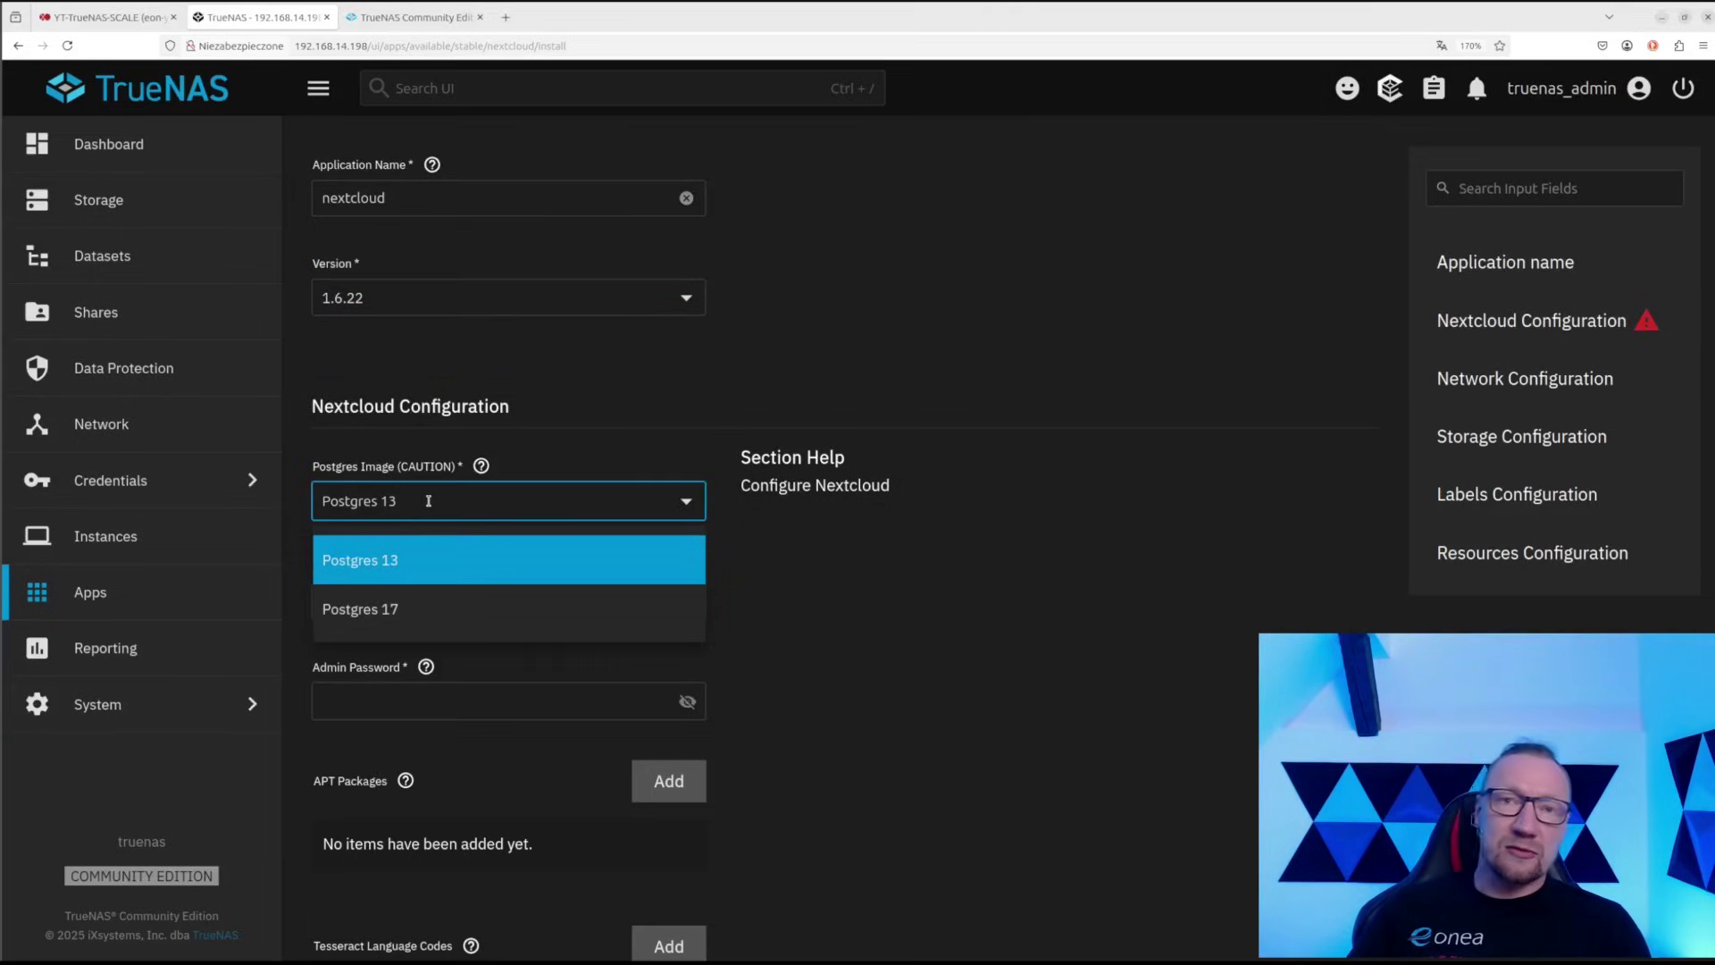
{"action": "left_click", "coordinate": [455, 615]}
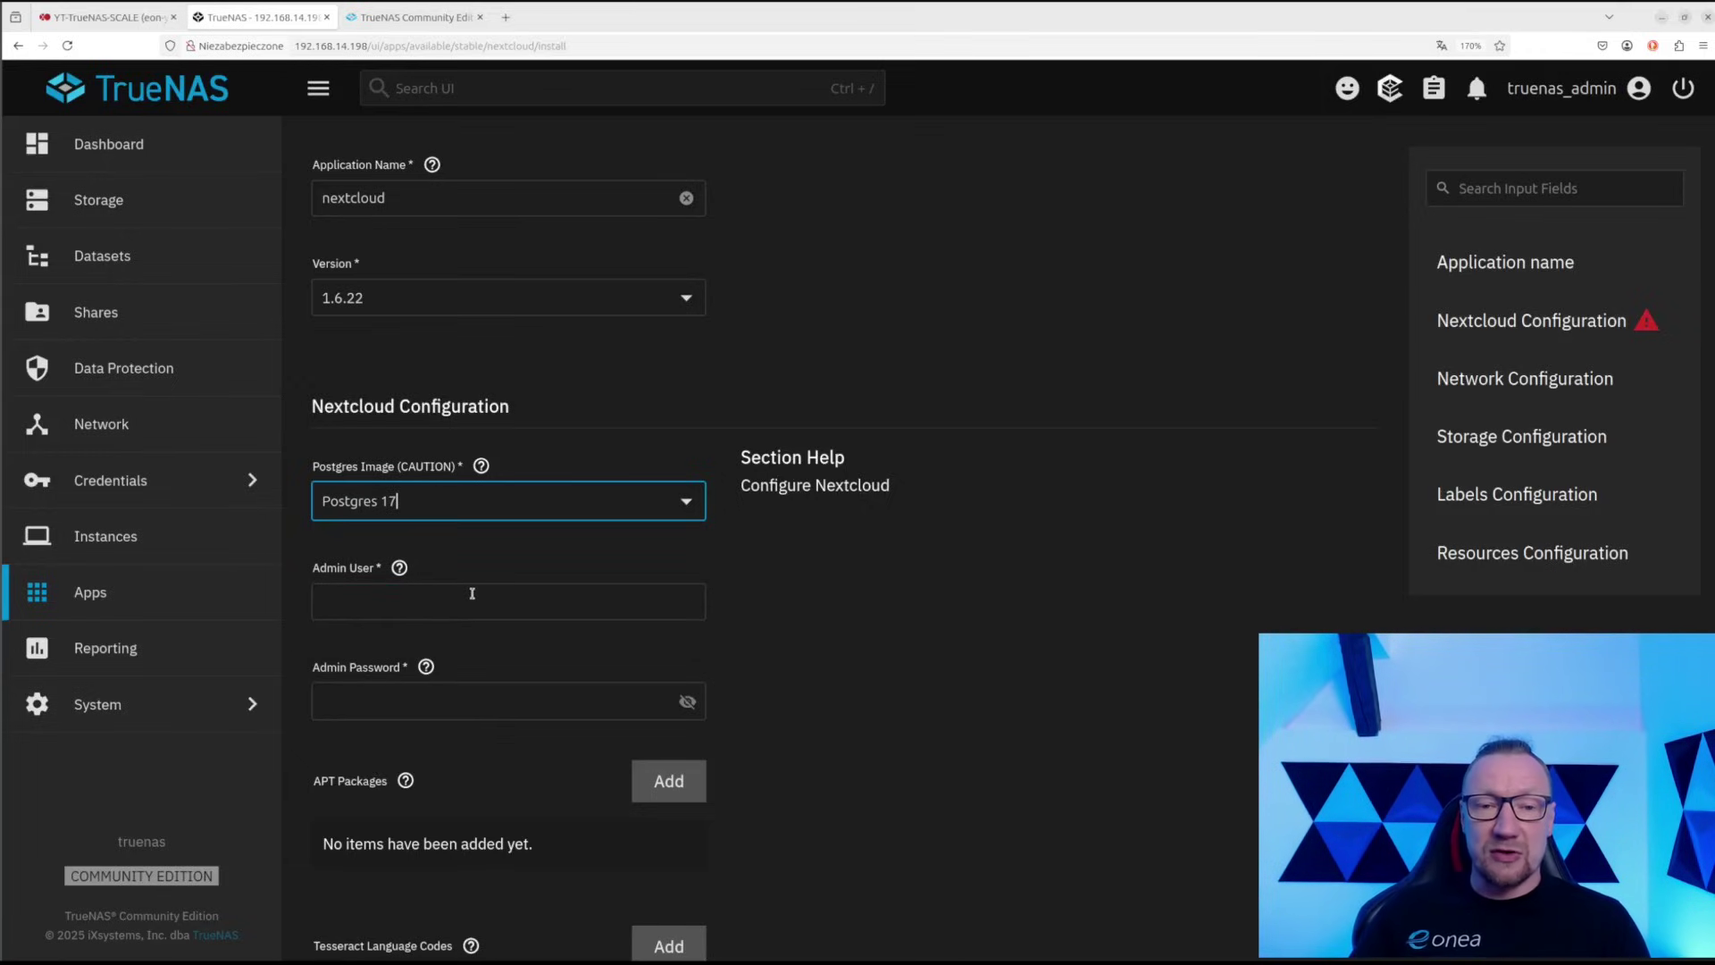
Enter admin as the admin username and set the admin password, verifying it via the eye icon
{"action": "left_click", "coordinate": [472, 592]}
{"action": "scroll", "coordinate": [728, 589], "scroll_direction": "down", "scroll_amount": 1}
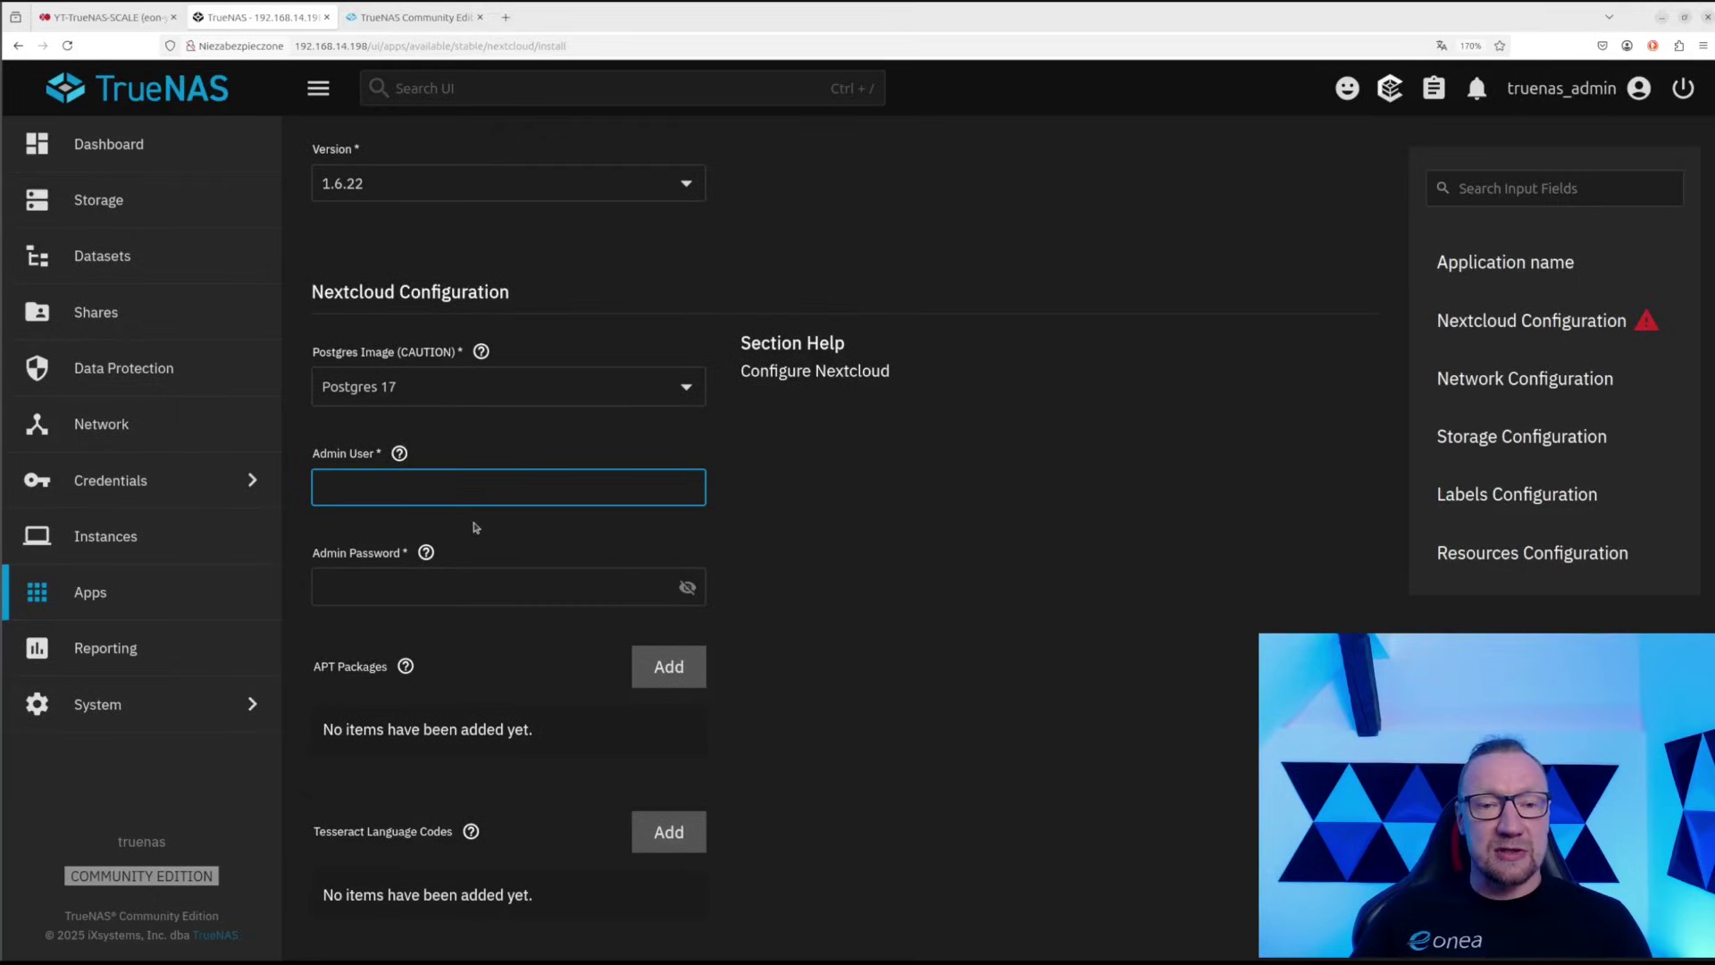
{"action": "type", "text": "admin"}
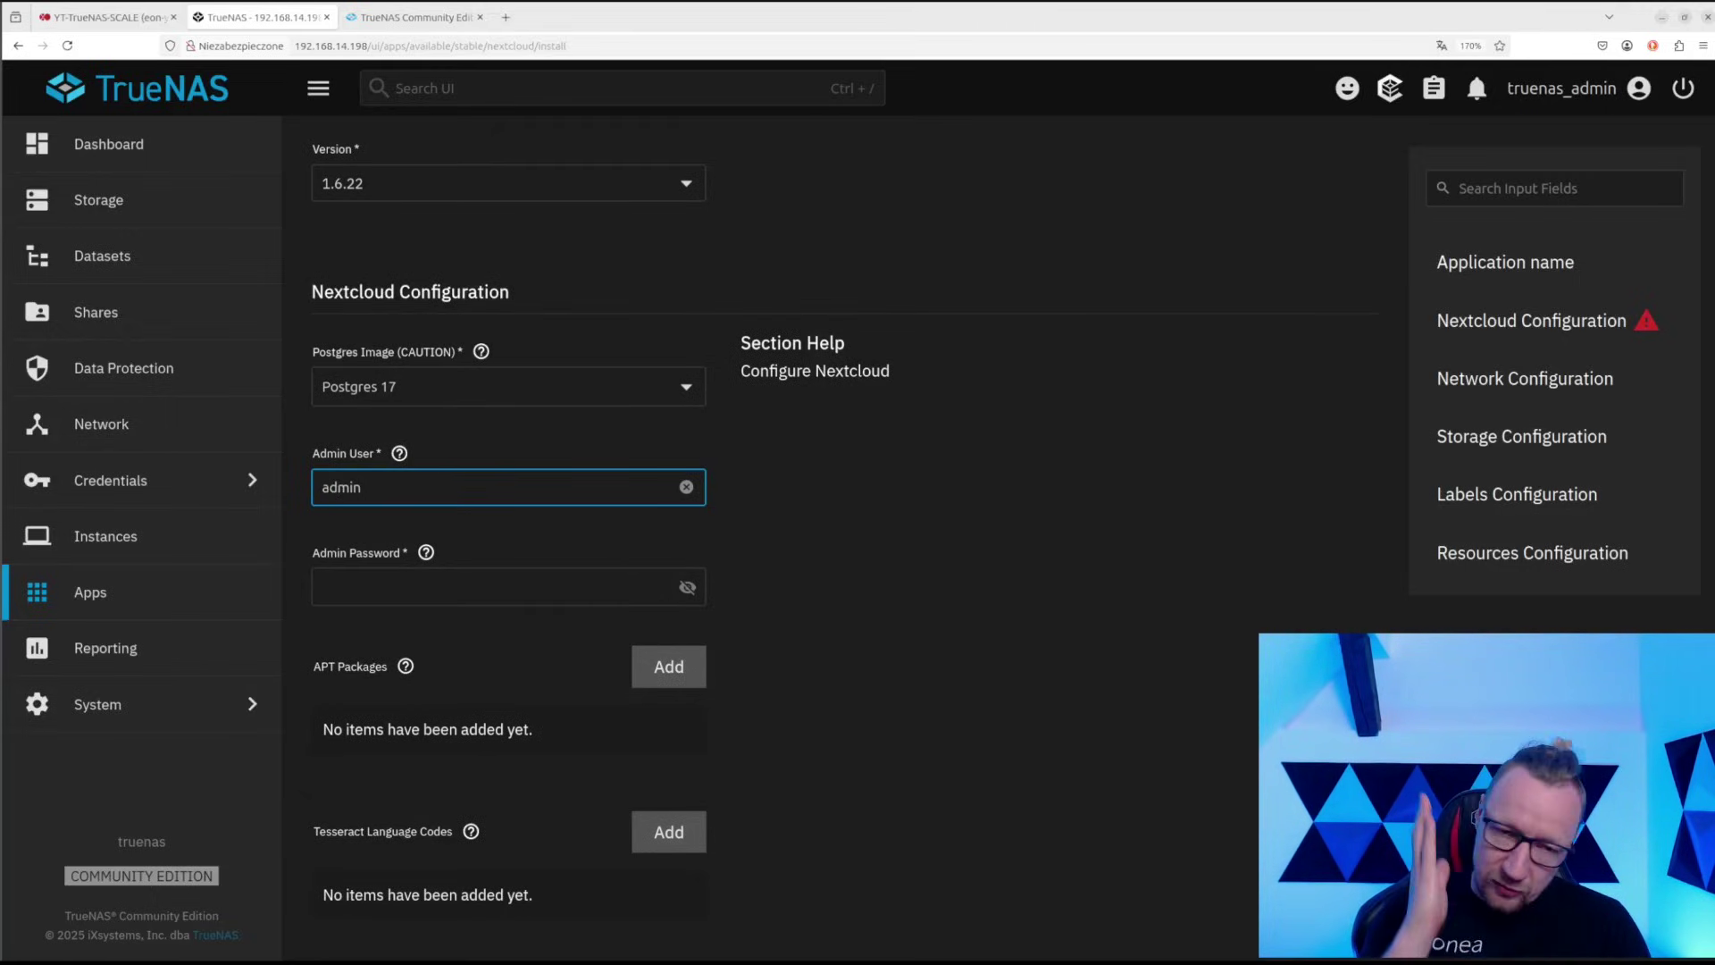
{"action": "key", "text": "Tab"}
{"action": "type", "text": "•••••"}
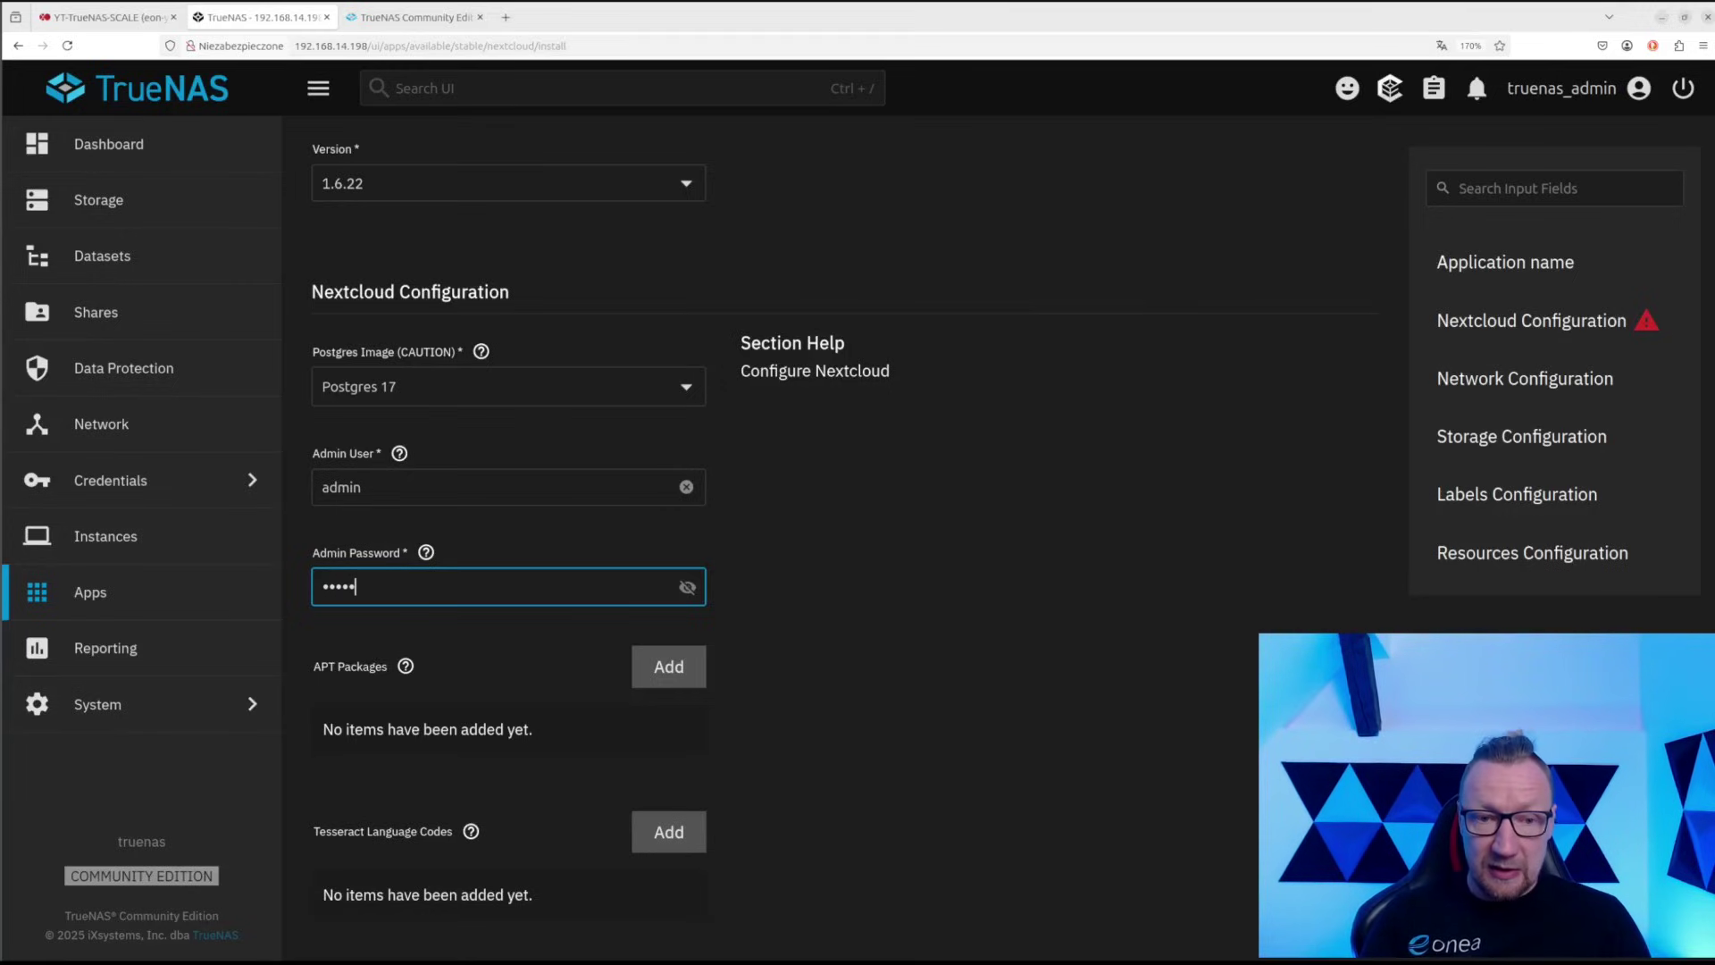
{"action": "left_click", "coordinate": [689, 589]}
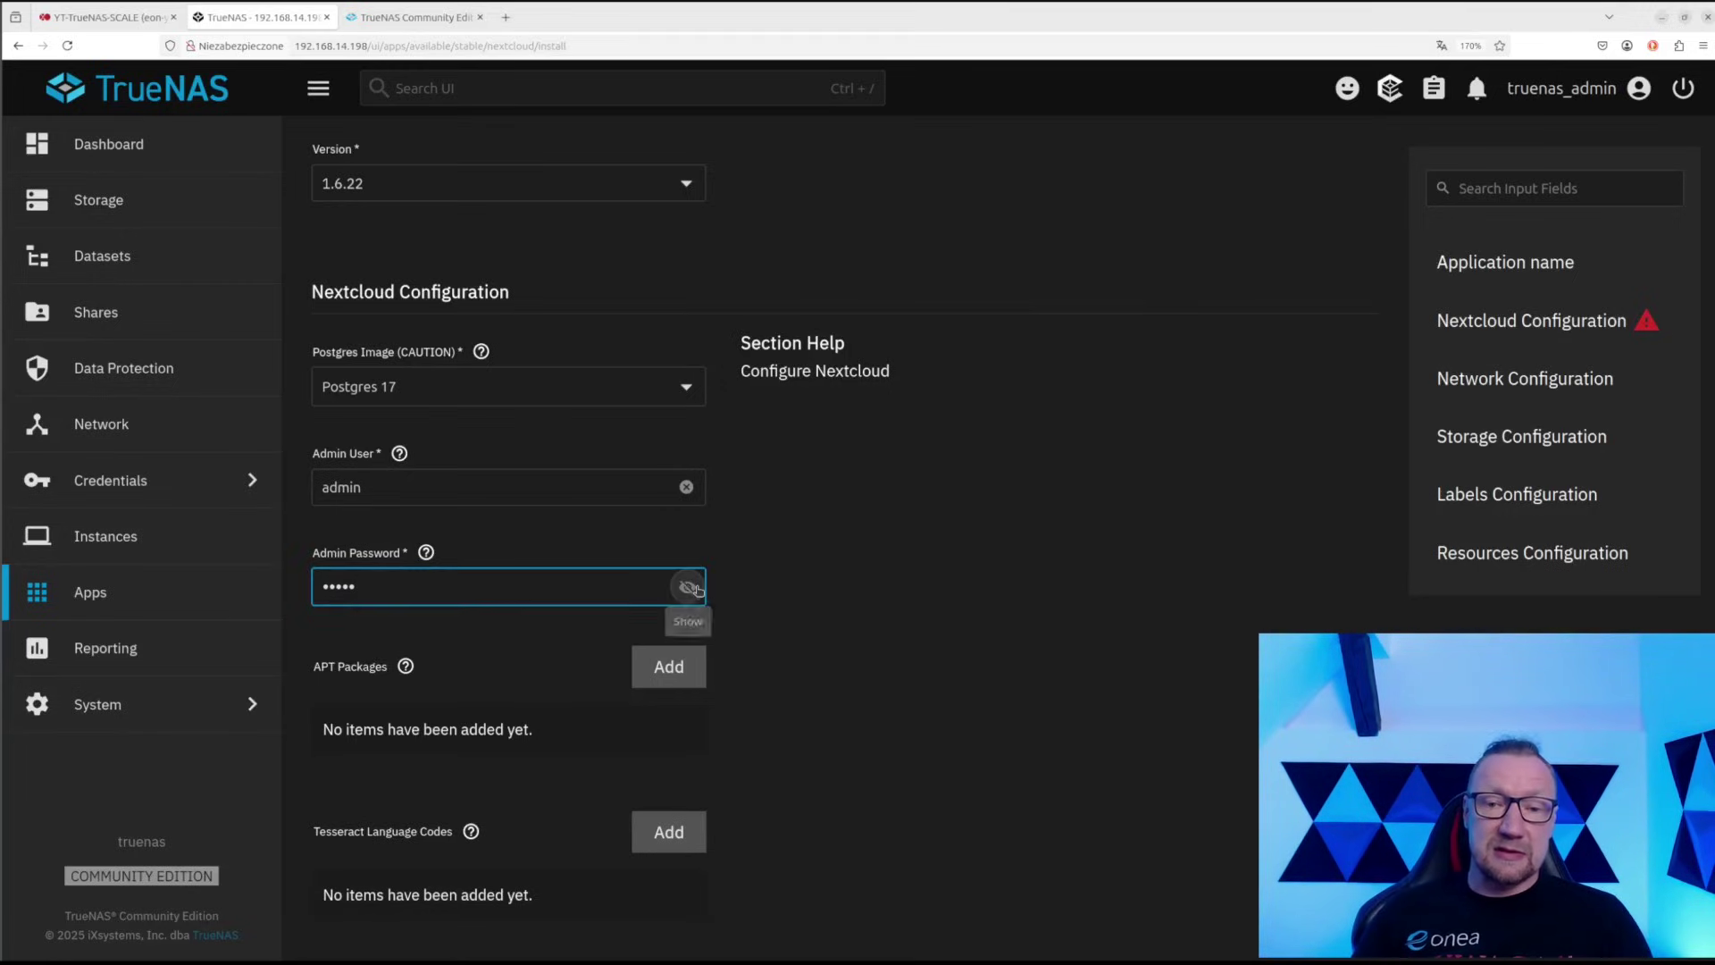
{"action": "left_click", "coordinate": [690, 588]}
{"action": "scroll", "coordinate": [626, 643], "scroll_direction": "down", "scroll_amount": 3}
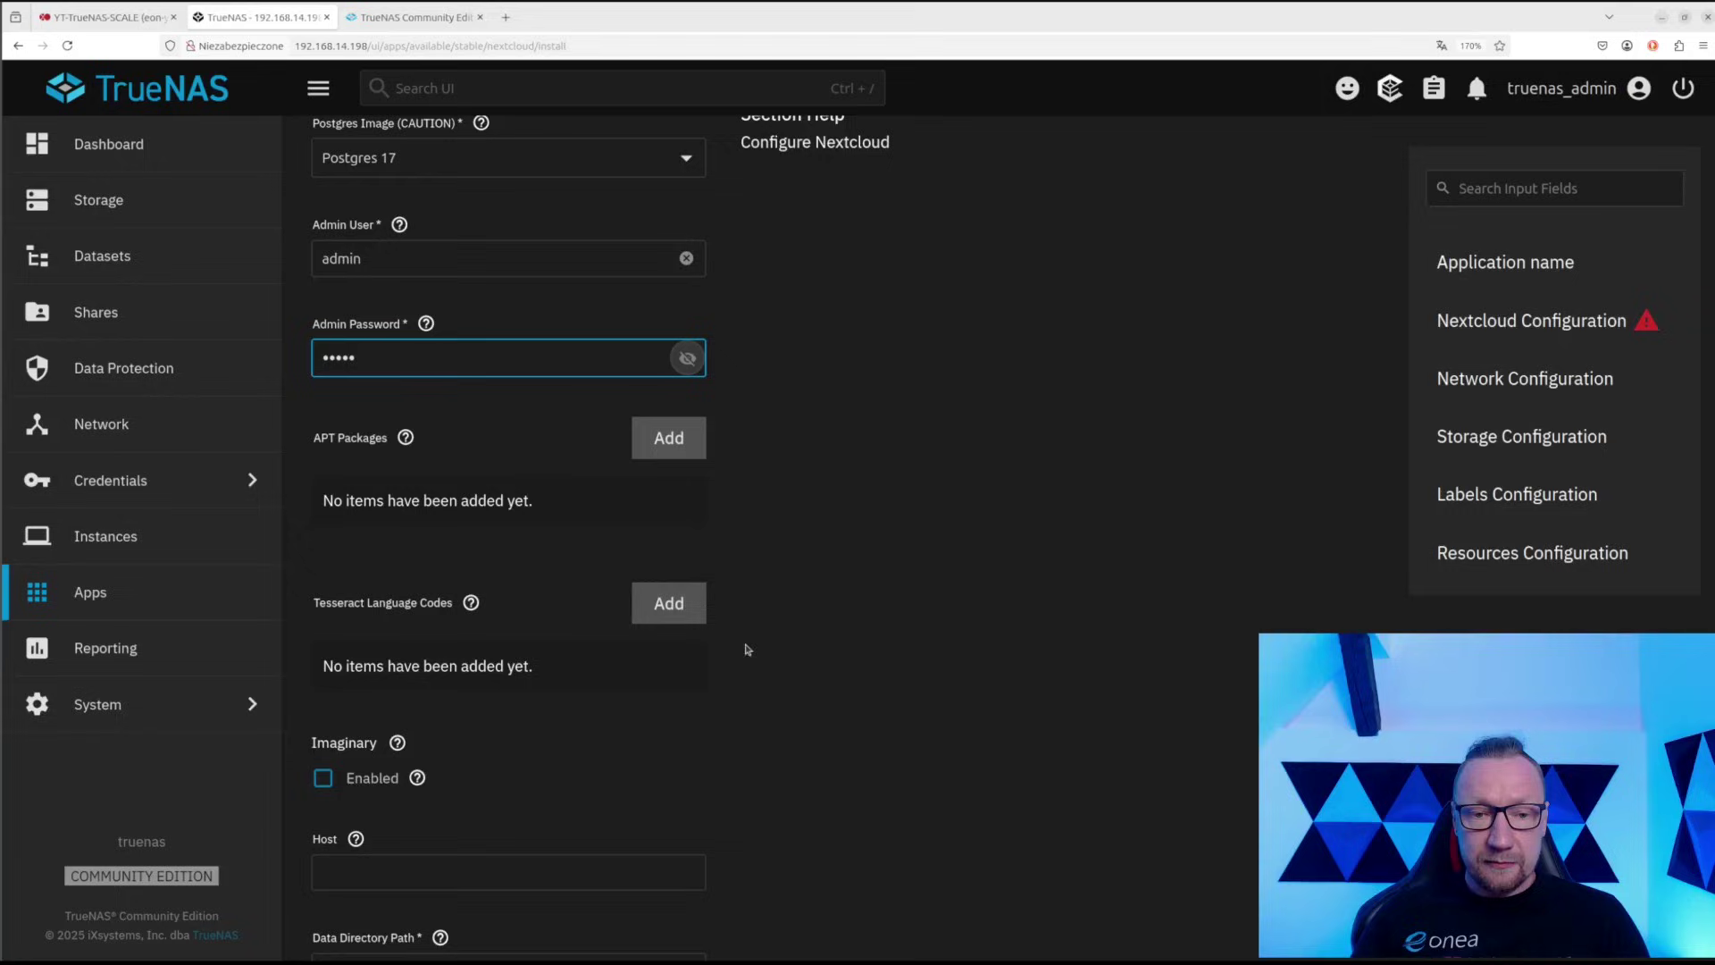
{"action": "scroll", "coordinate": [844, 659], "scroll_direction": "down", "scroll_amount": 5}
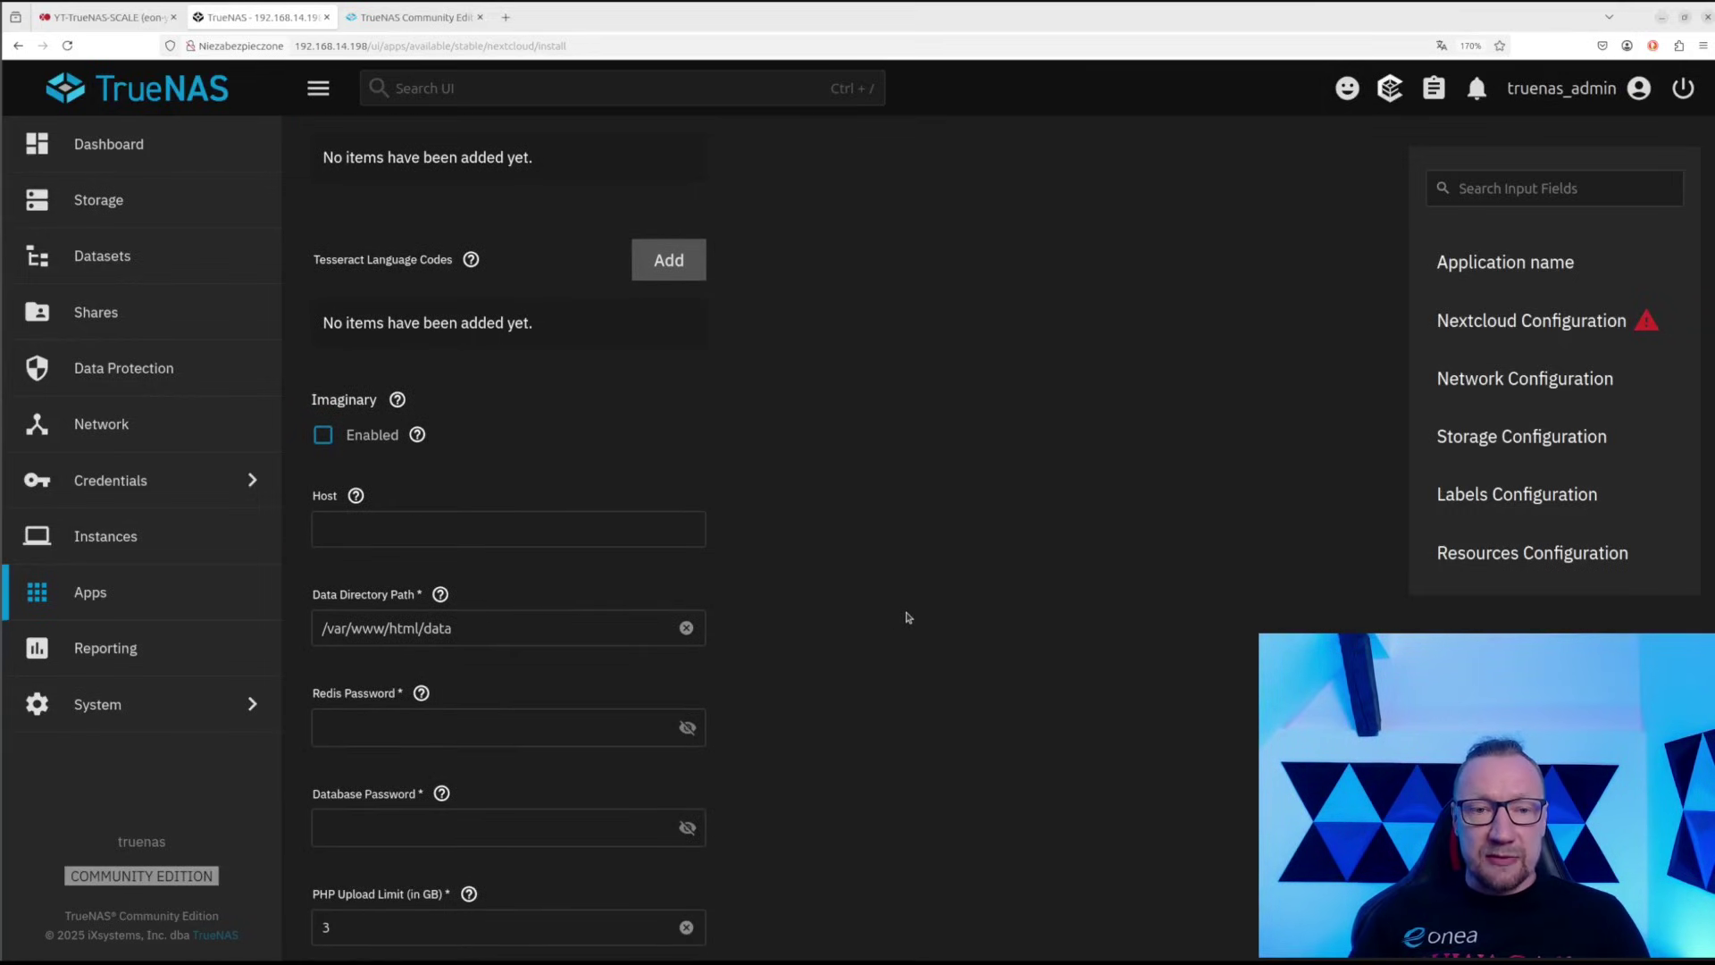
Enable the Imaginary image service
{"action": "left_click", "coordinate": [324, 436]}
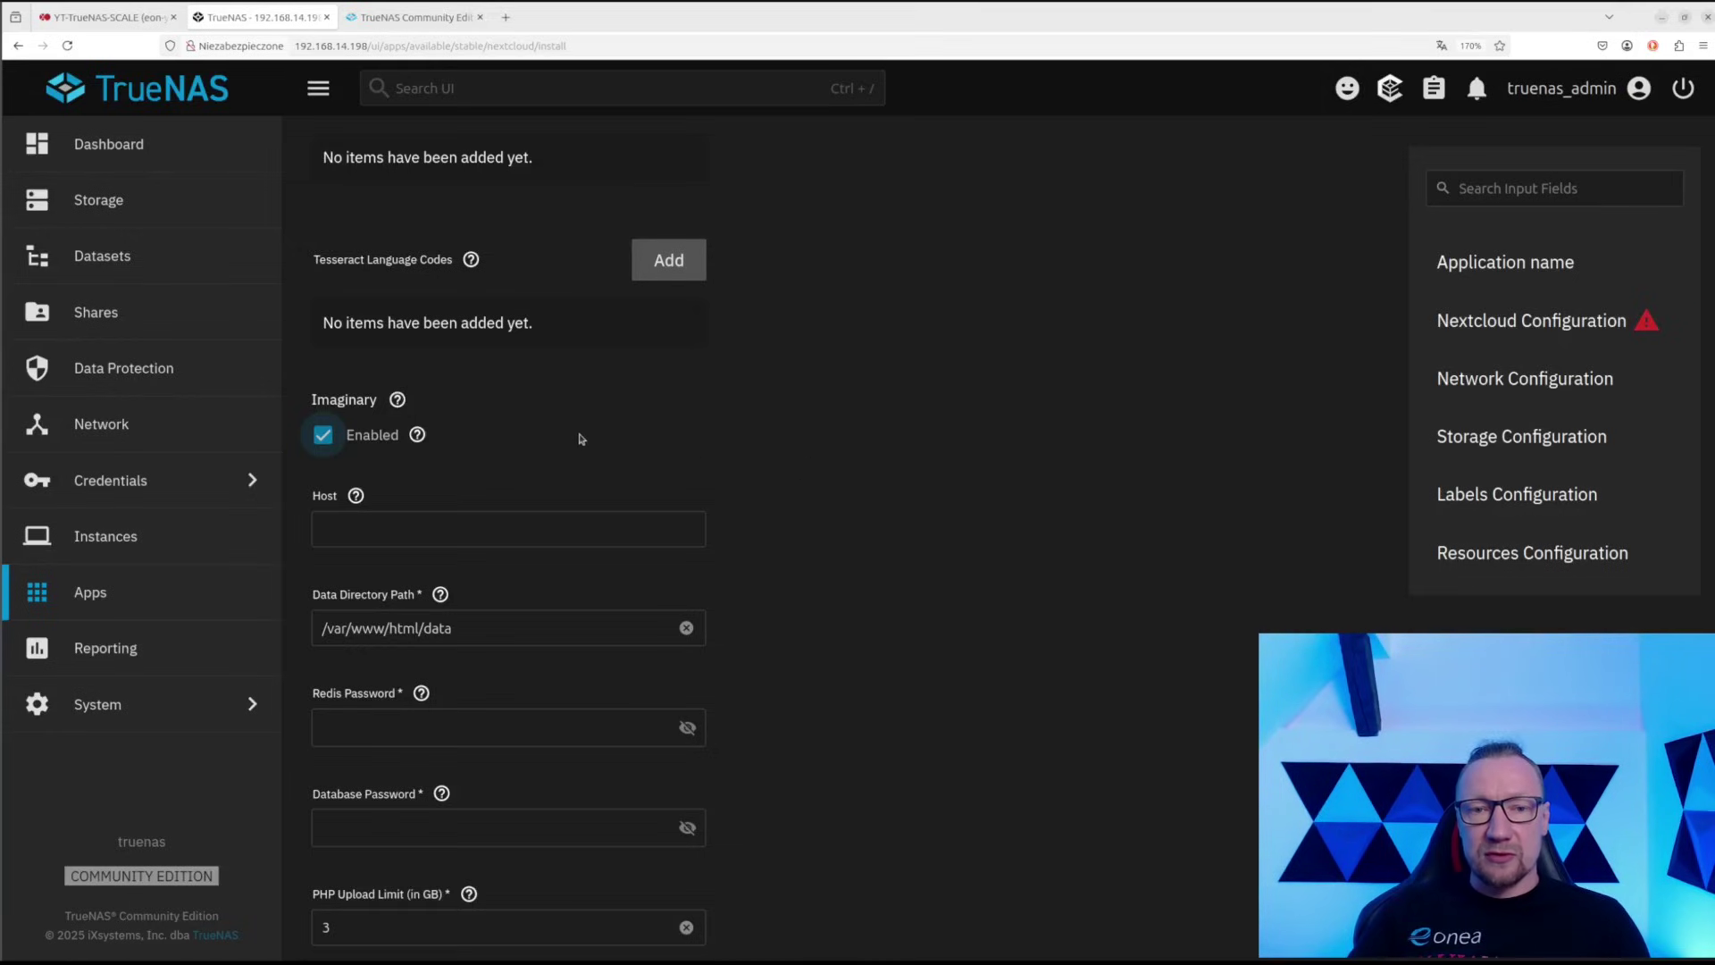
{"action": "scroll", "coordinate": [742, 448], "scroll_direction": "down", "scroll_amount": 2}
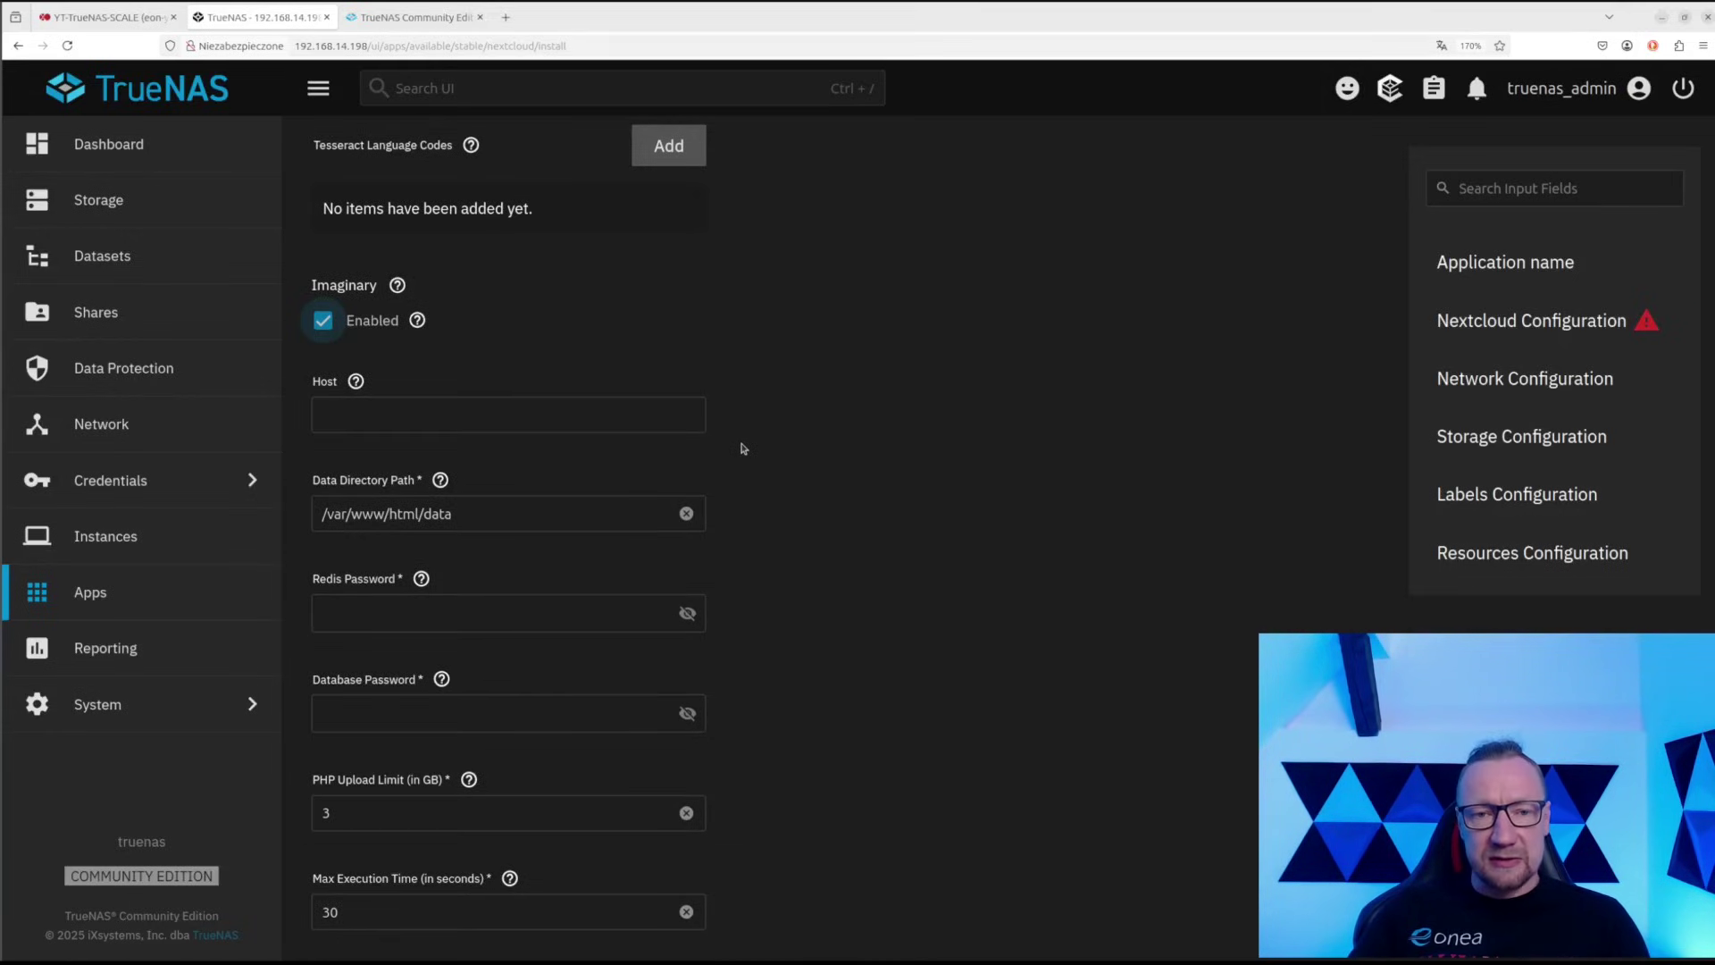
{"action": "left_click", "coordinate": [642, 416]}
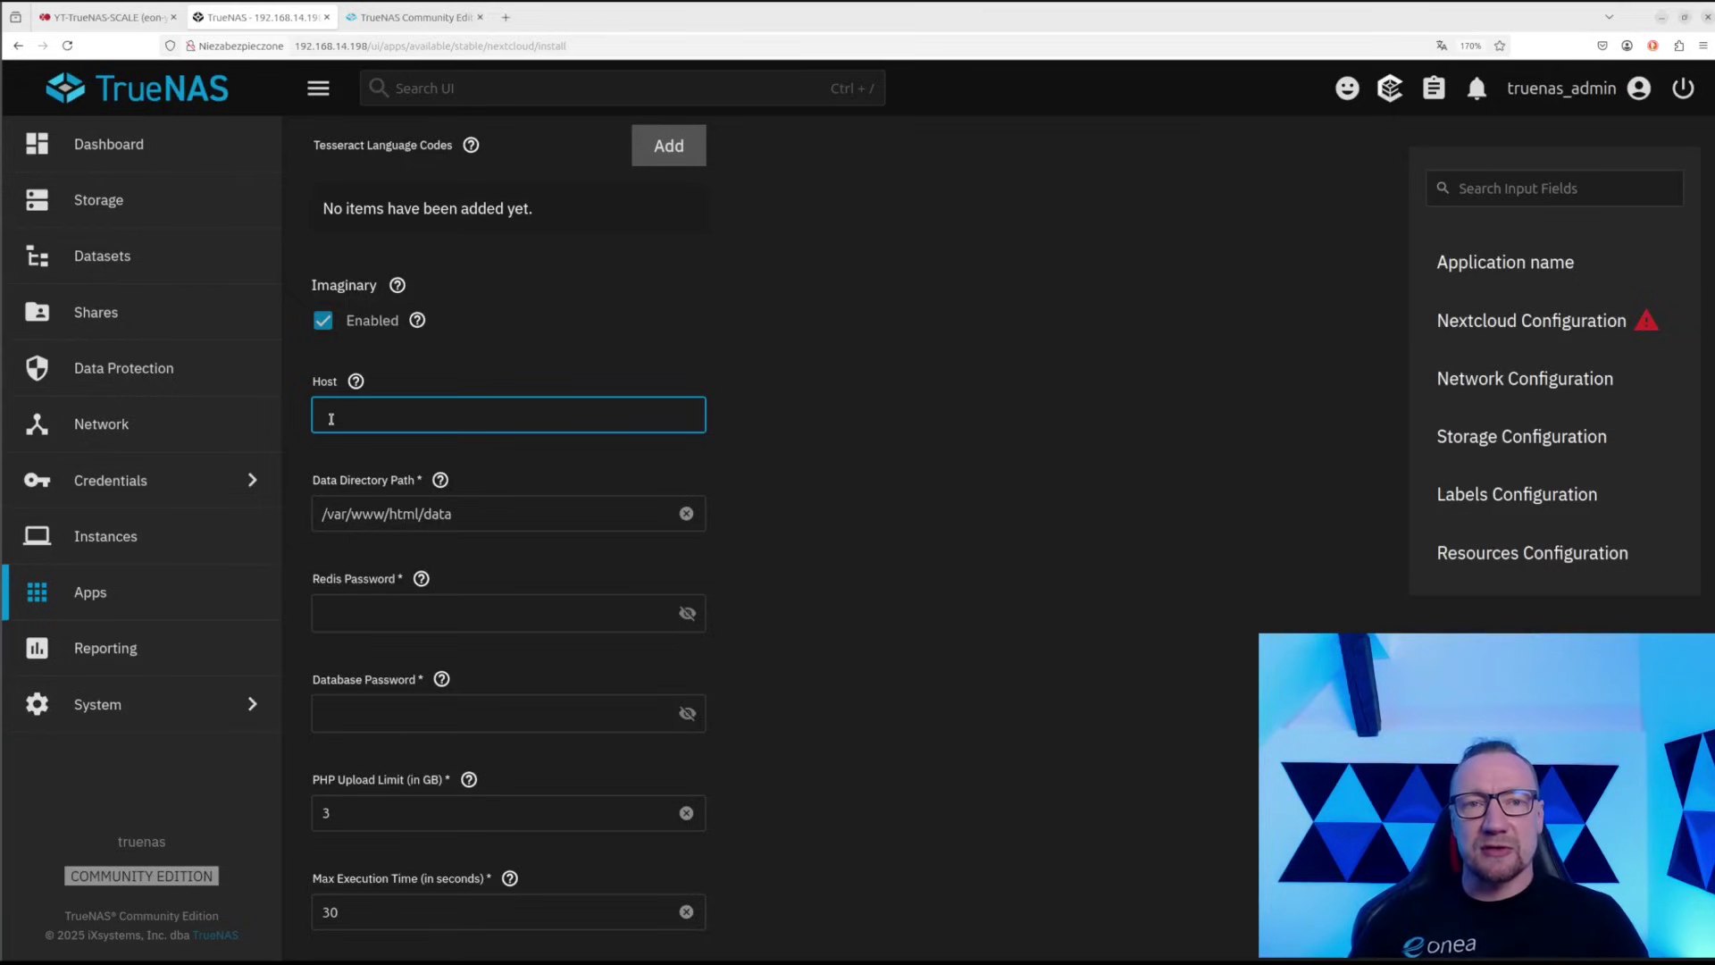
{"action": "left_click", "coordinate": [364, 45]}
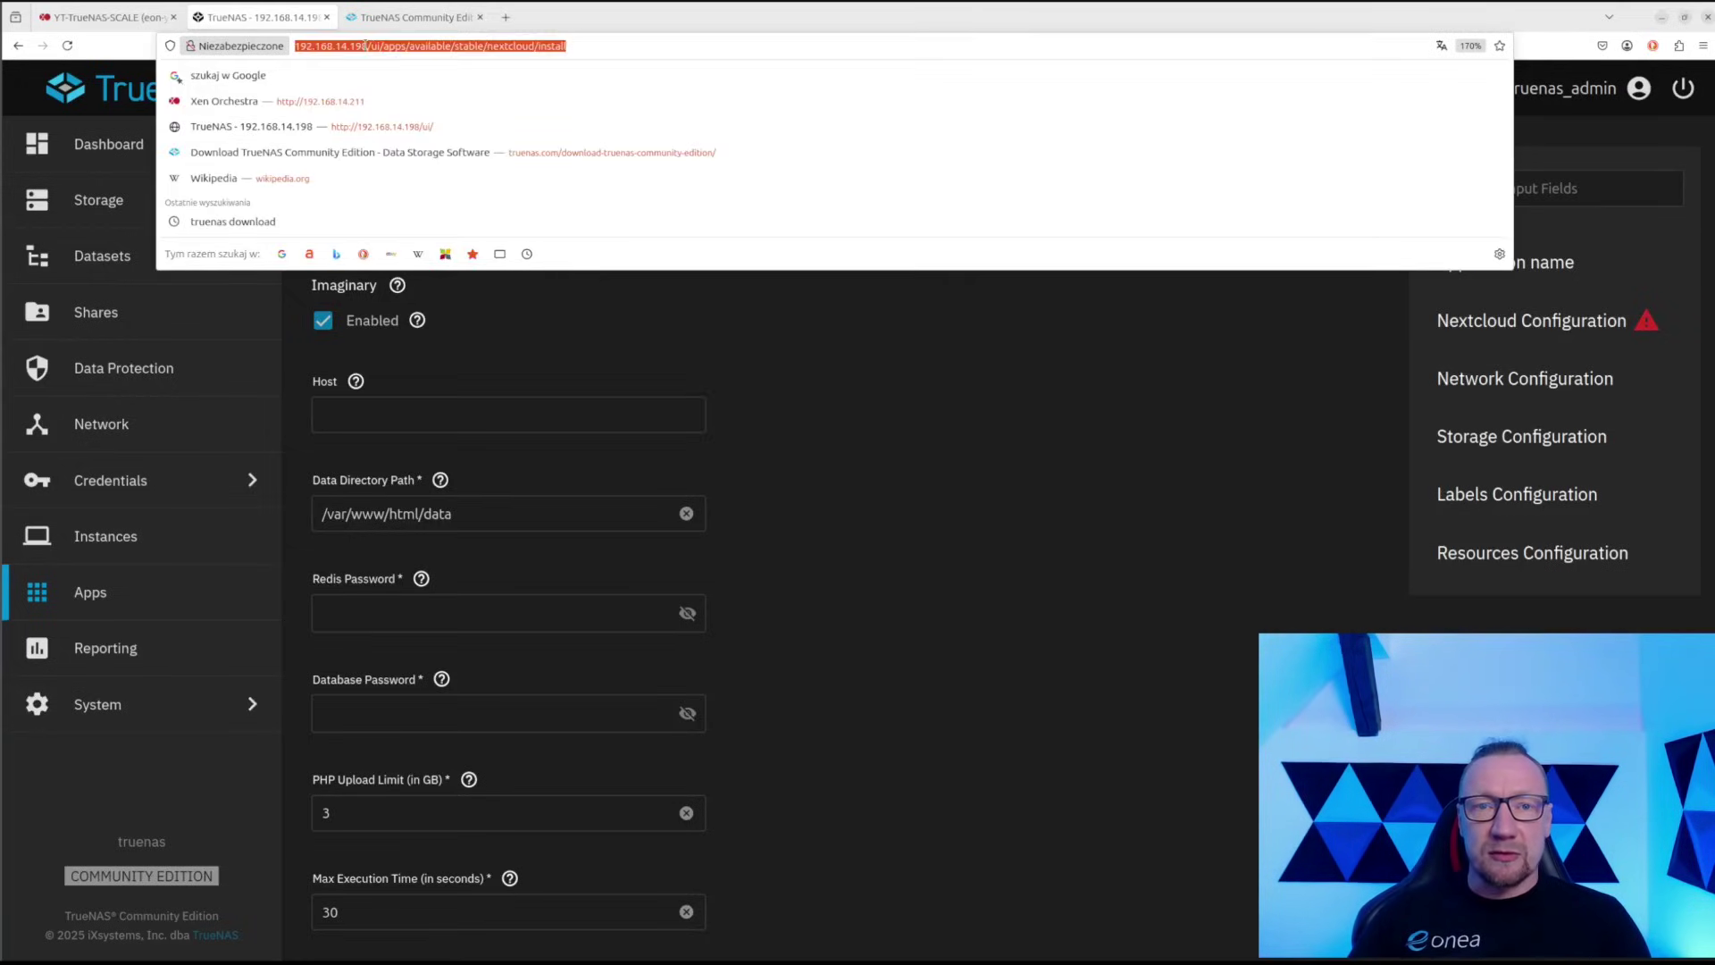
{"action": "left_click_drag", "start_coordinate": [367, 46], "coordinate": [290, 54]}
{"action": "key", "text": "ctrl+c"}
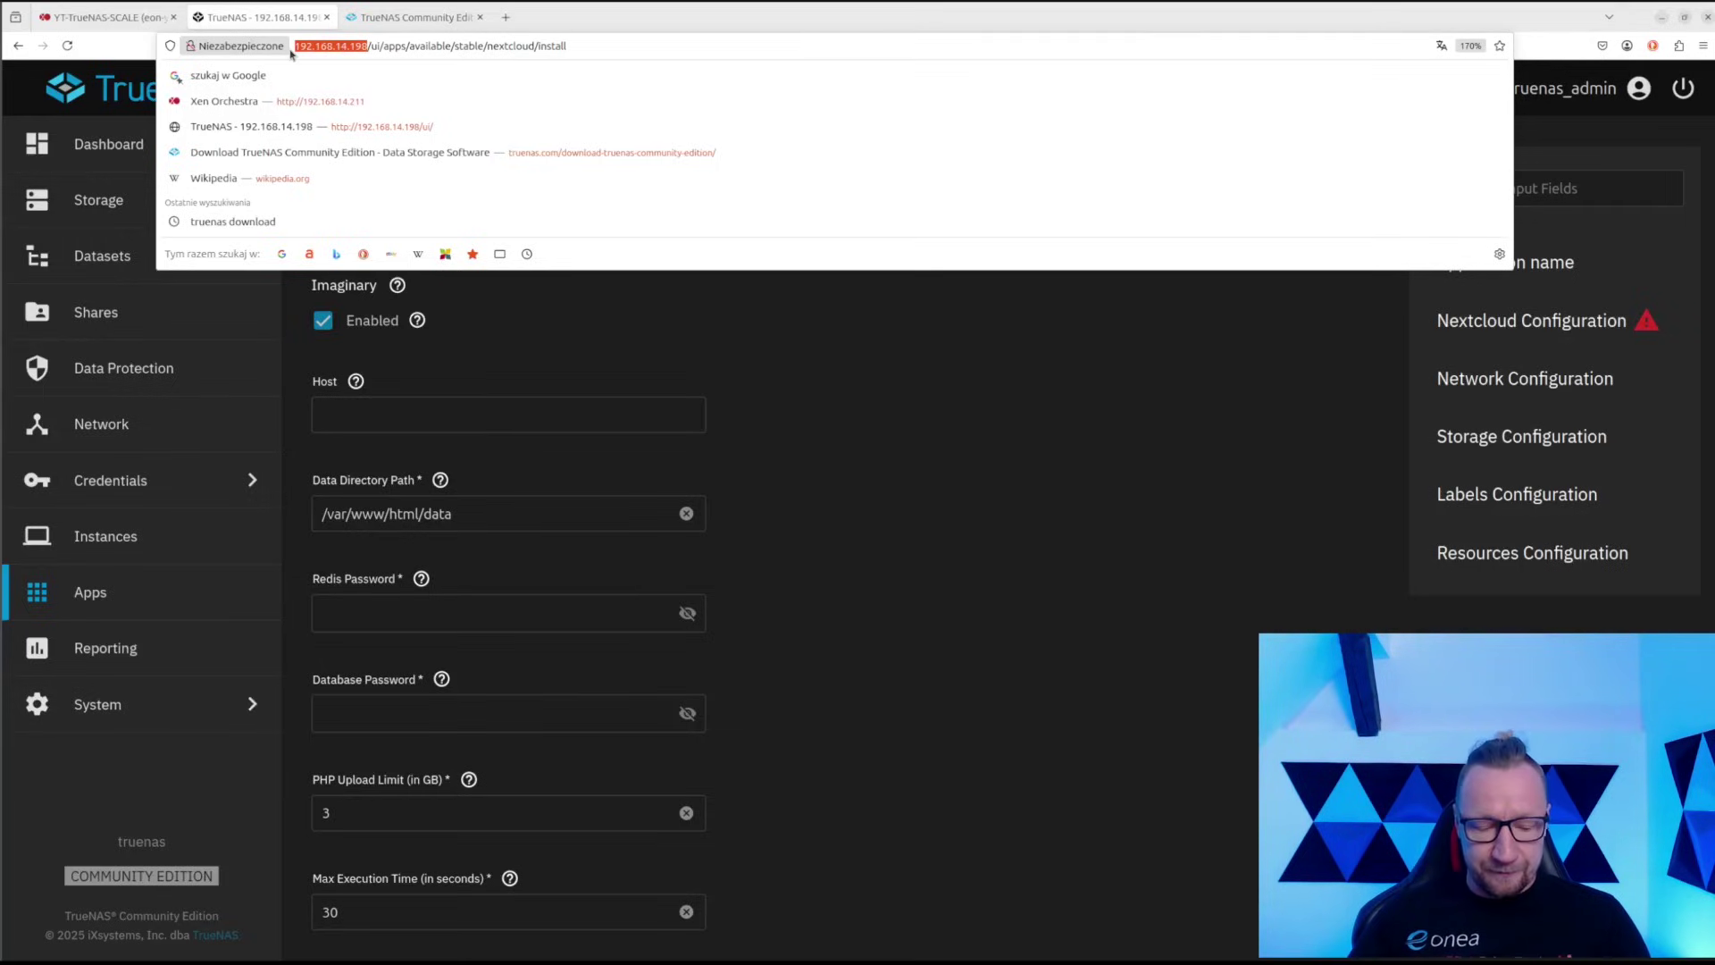
{"action": "left_click", "coordinate": [761, 527]}
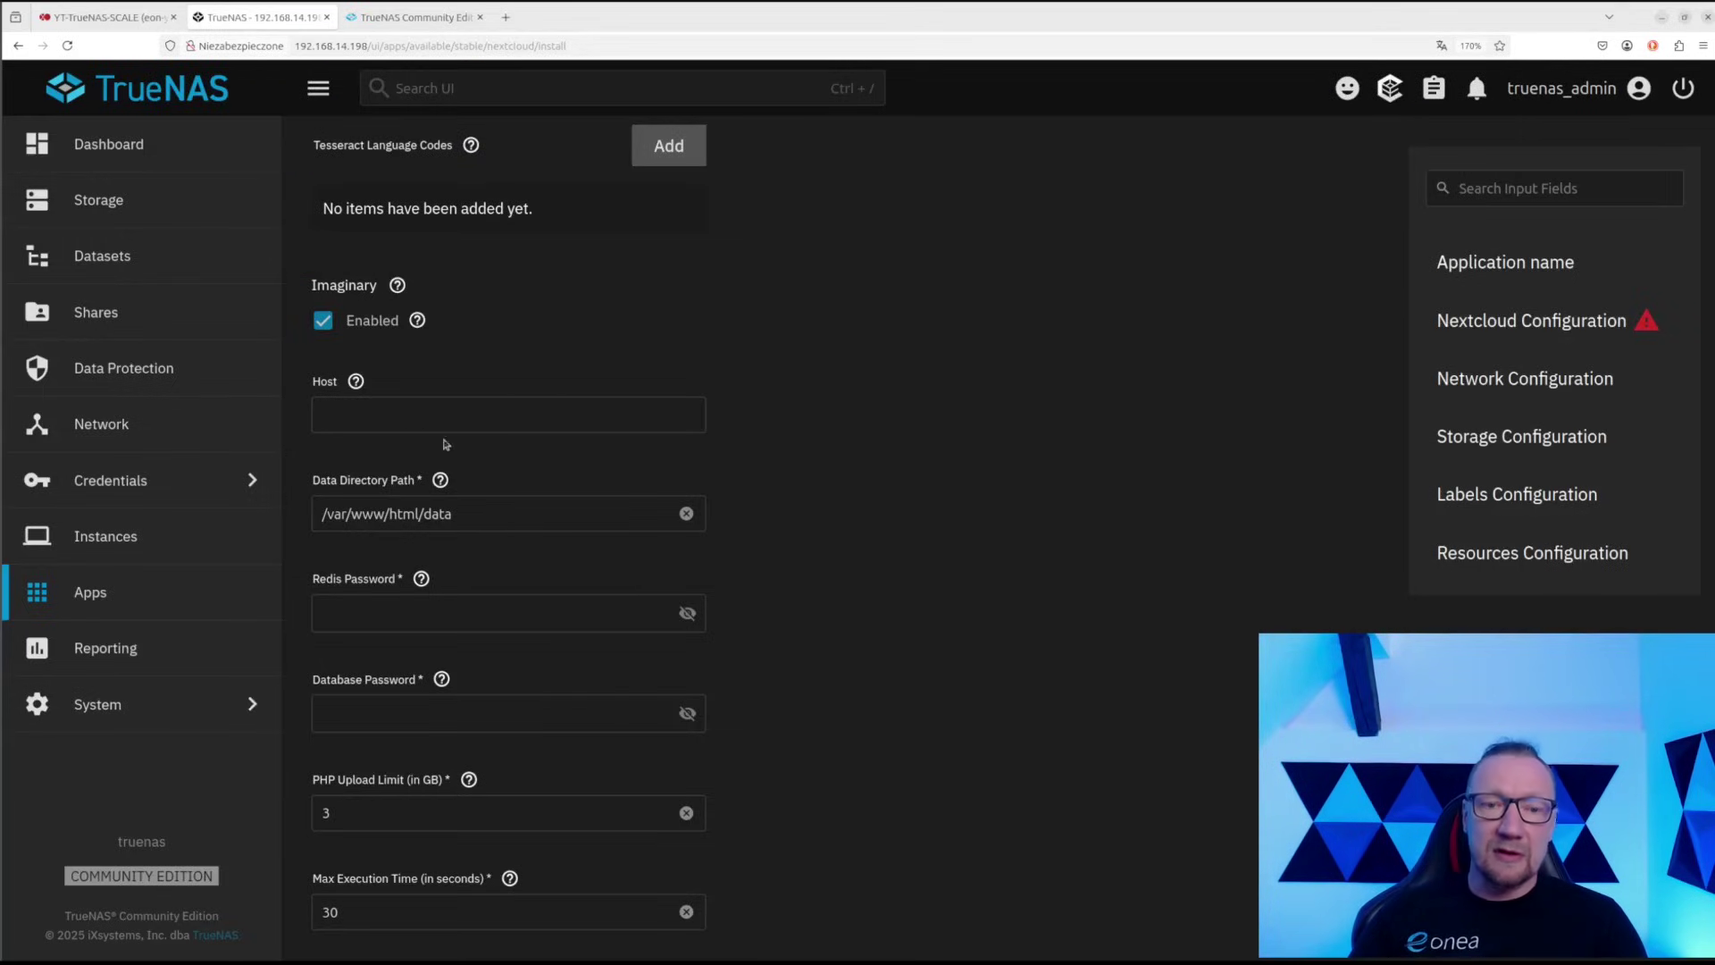
{"action": "left_click", "coordinate": [386, 411]}
{"action": "key", "text": "ctrl+v"}
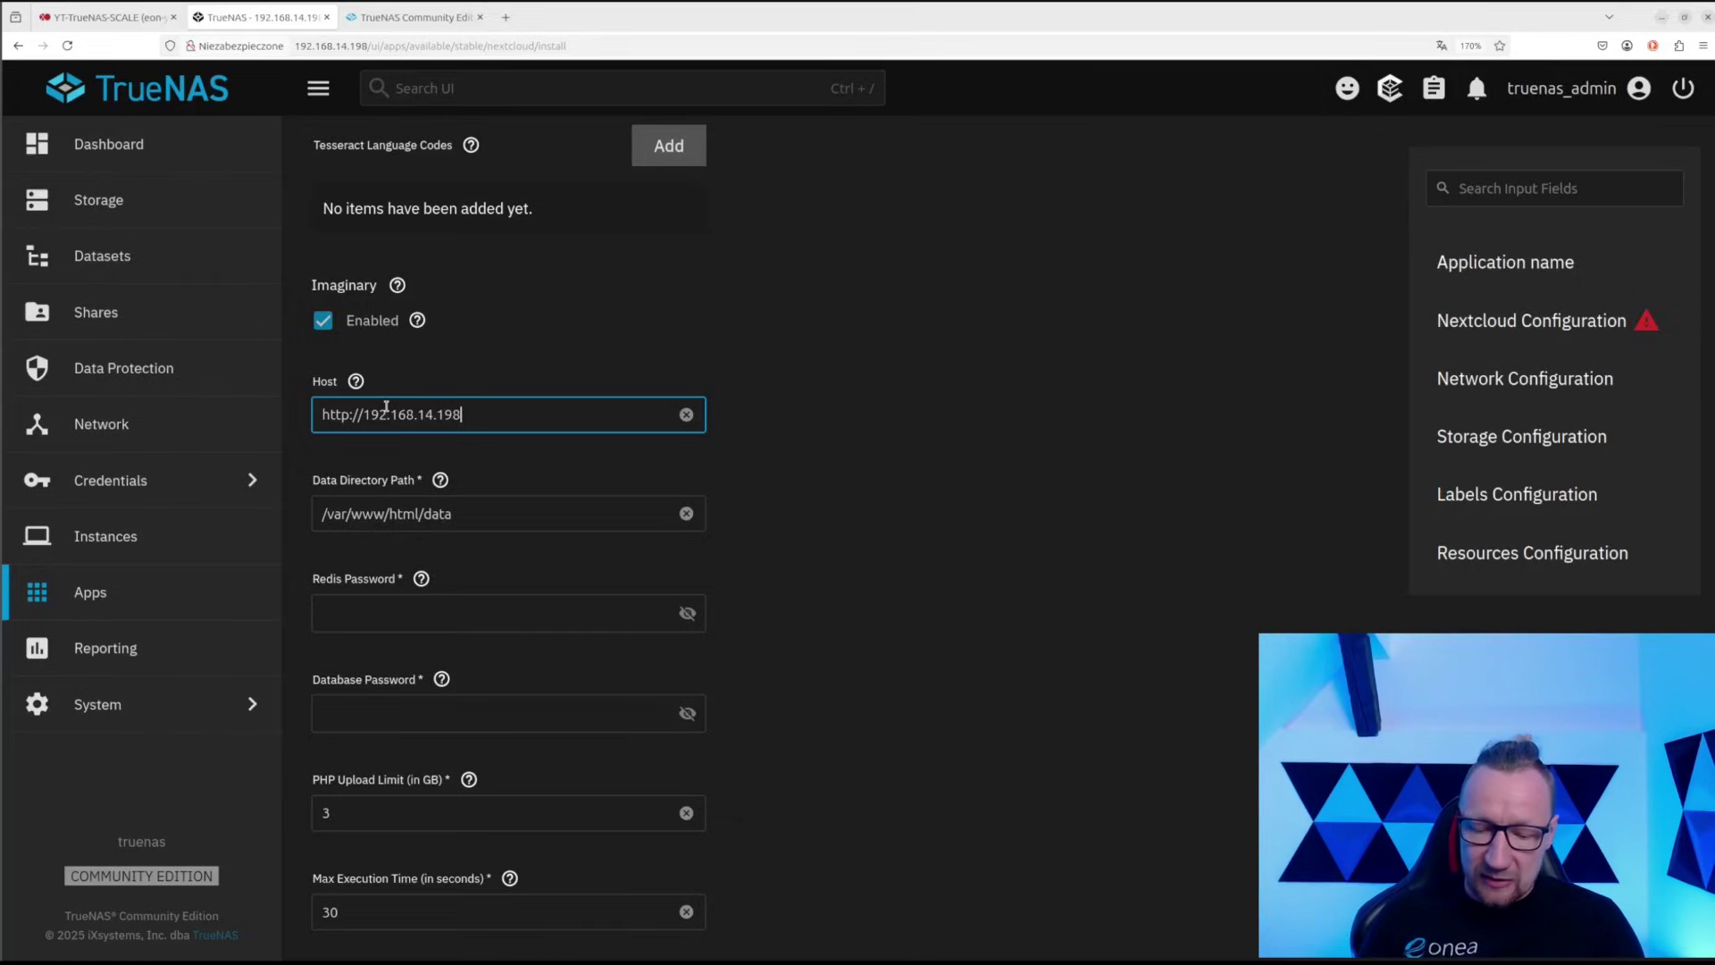
{"action": "type", "text": ":30000"}
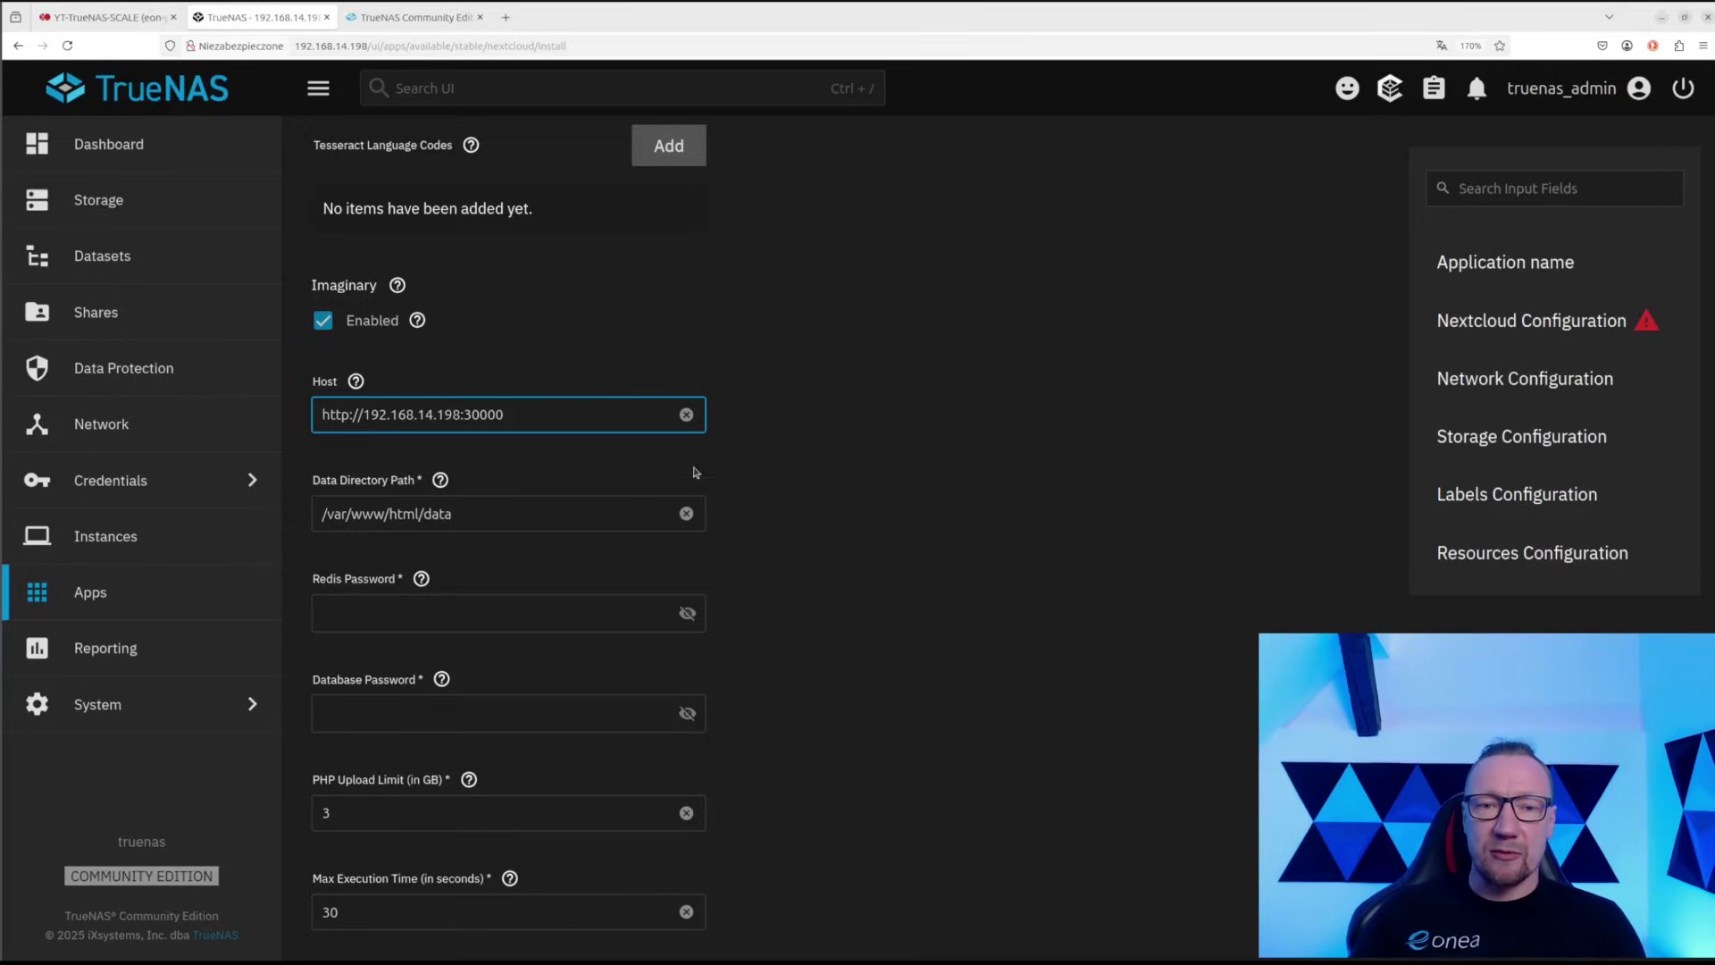
{"action": "left_click", "coordinate": [631, 480]}
{"action": "left_click_drag", "start_coordinate": [561, 419], "coordinate": [294, 406]}
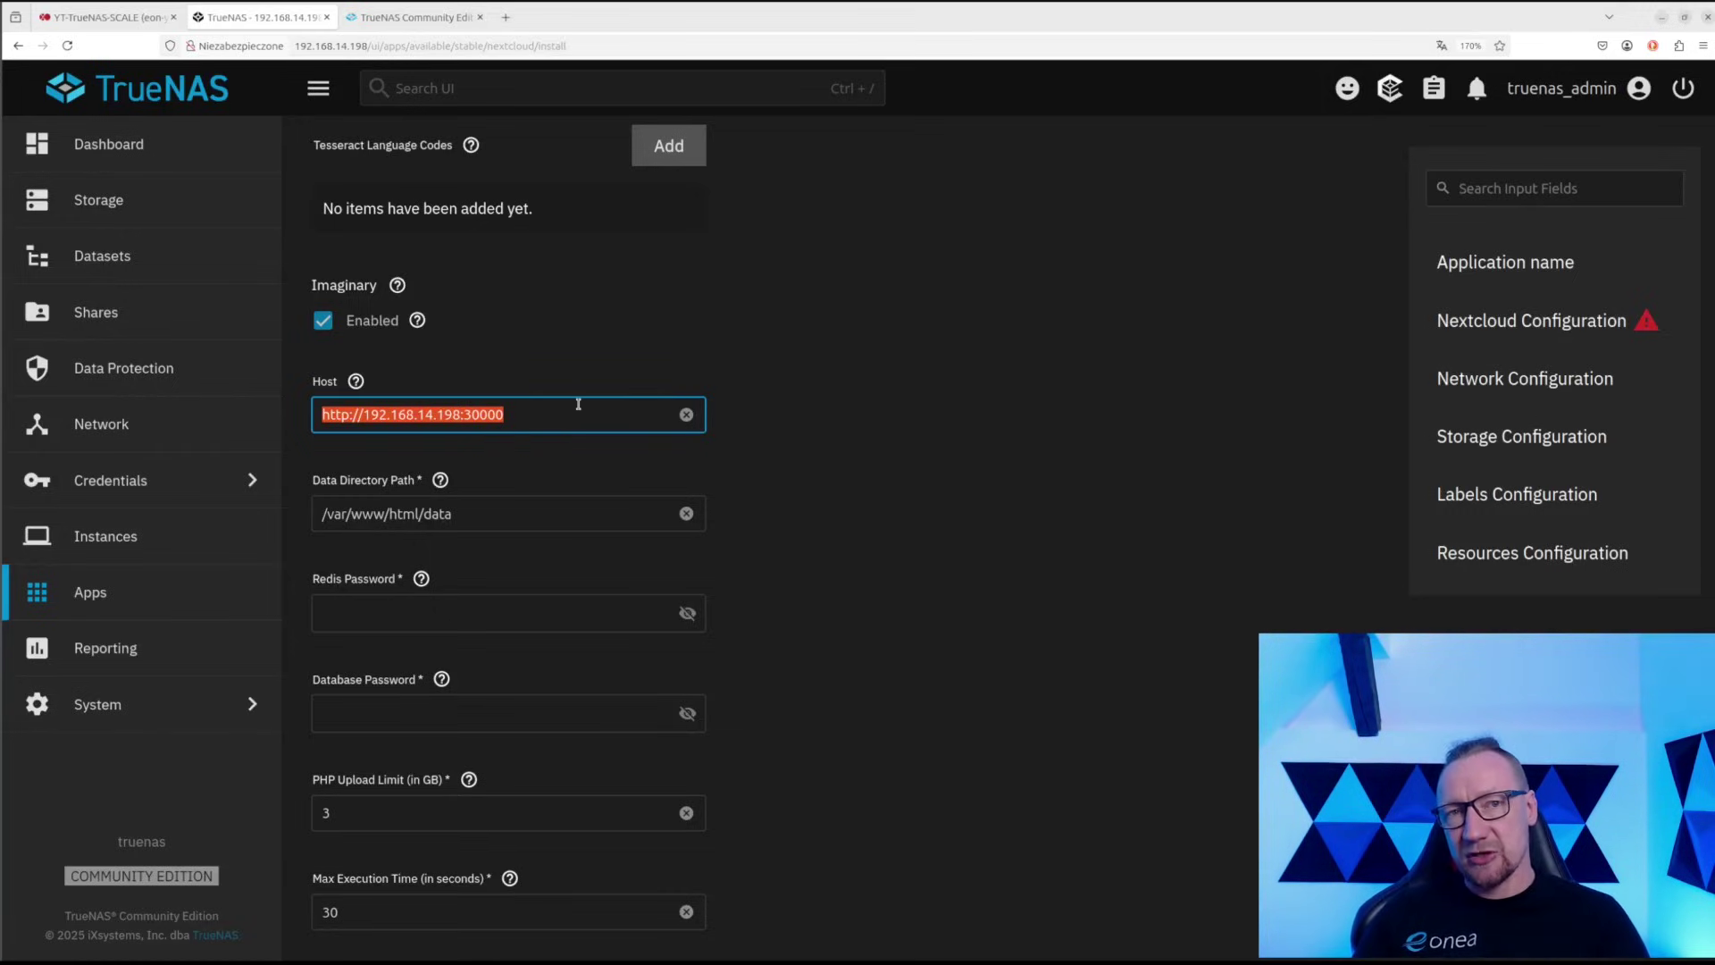
{"action": "left_click", "coordinate": [478, 516]}
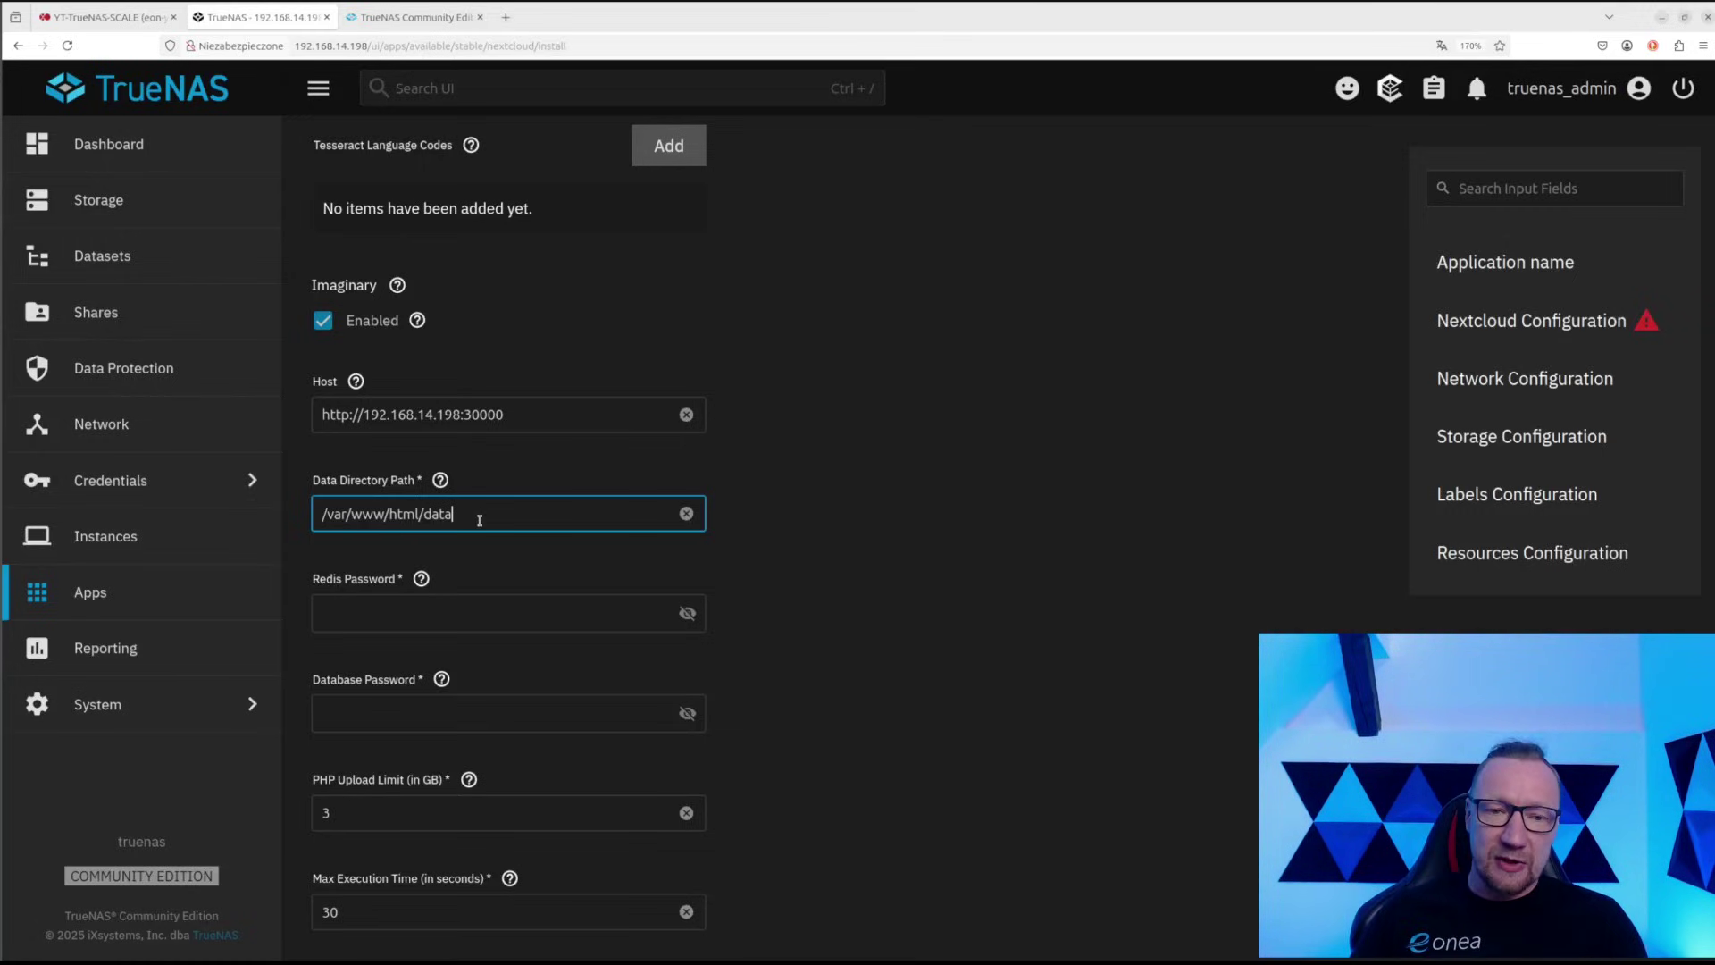
Fill in the Redis password and reveal it to verify
{"action": "left_click", "coordinate": [432, 612]}
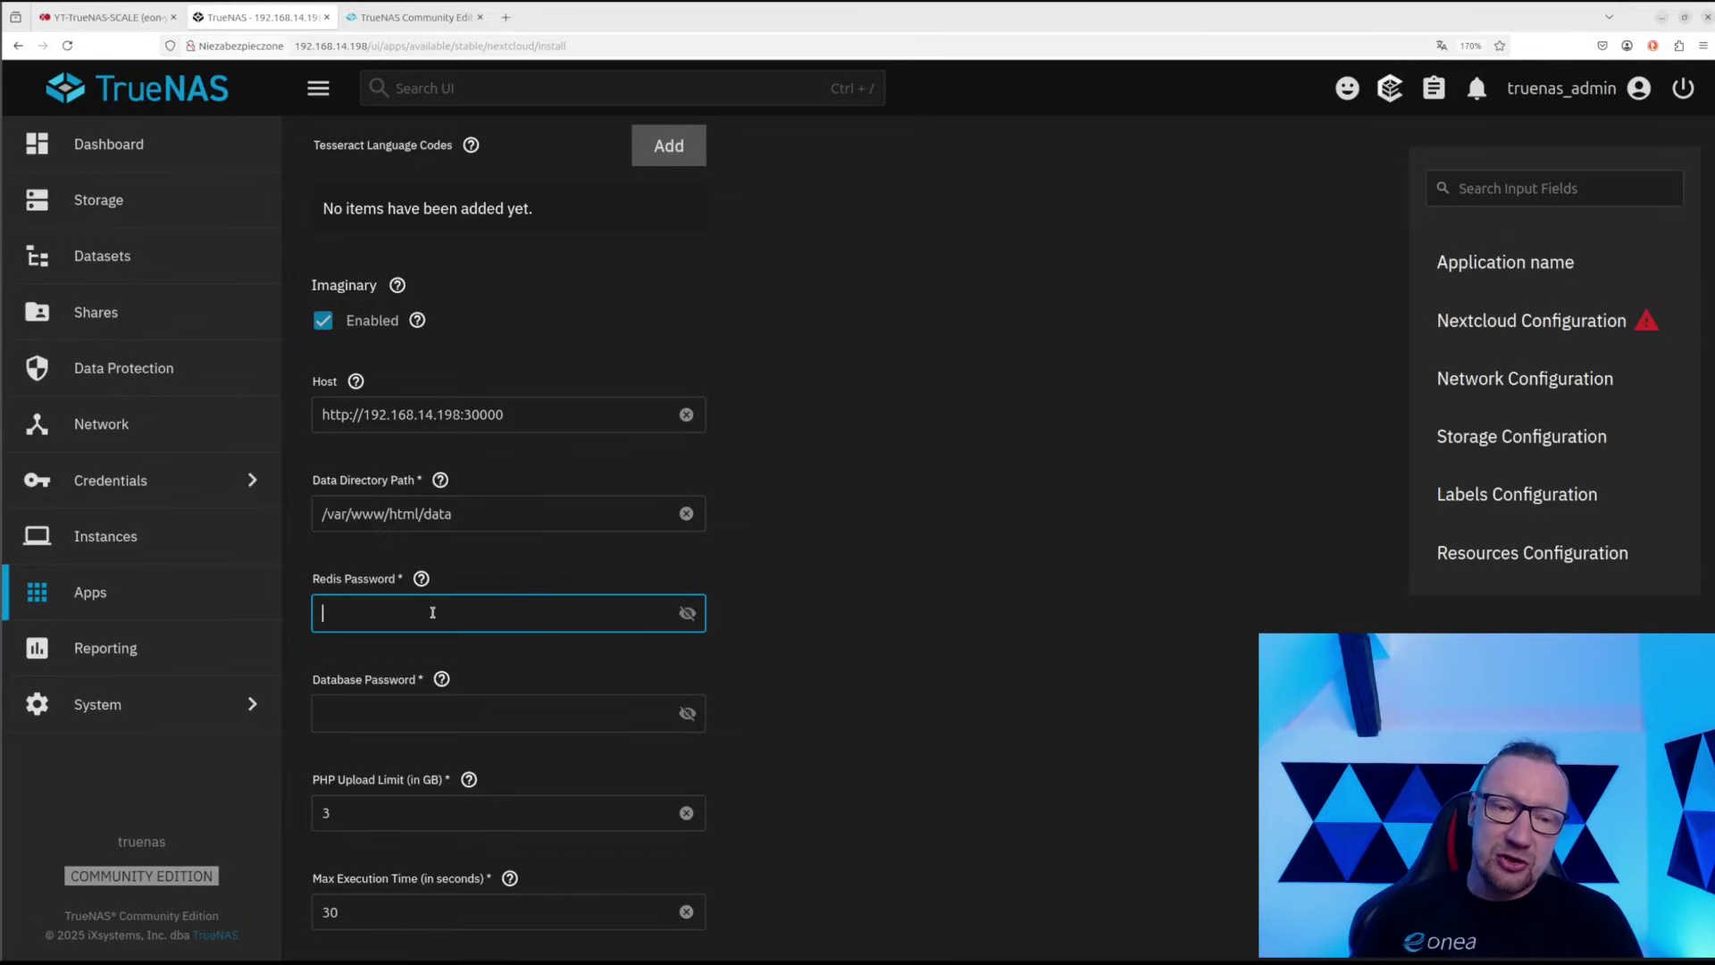
{"action": "type", "text": "•••••"}
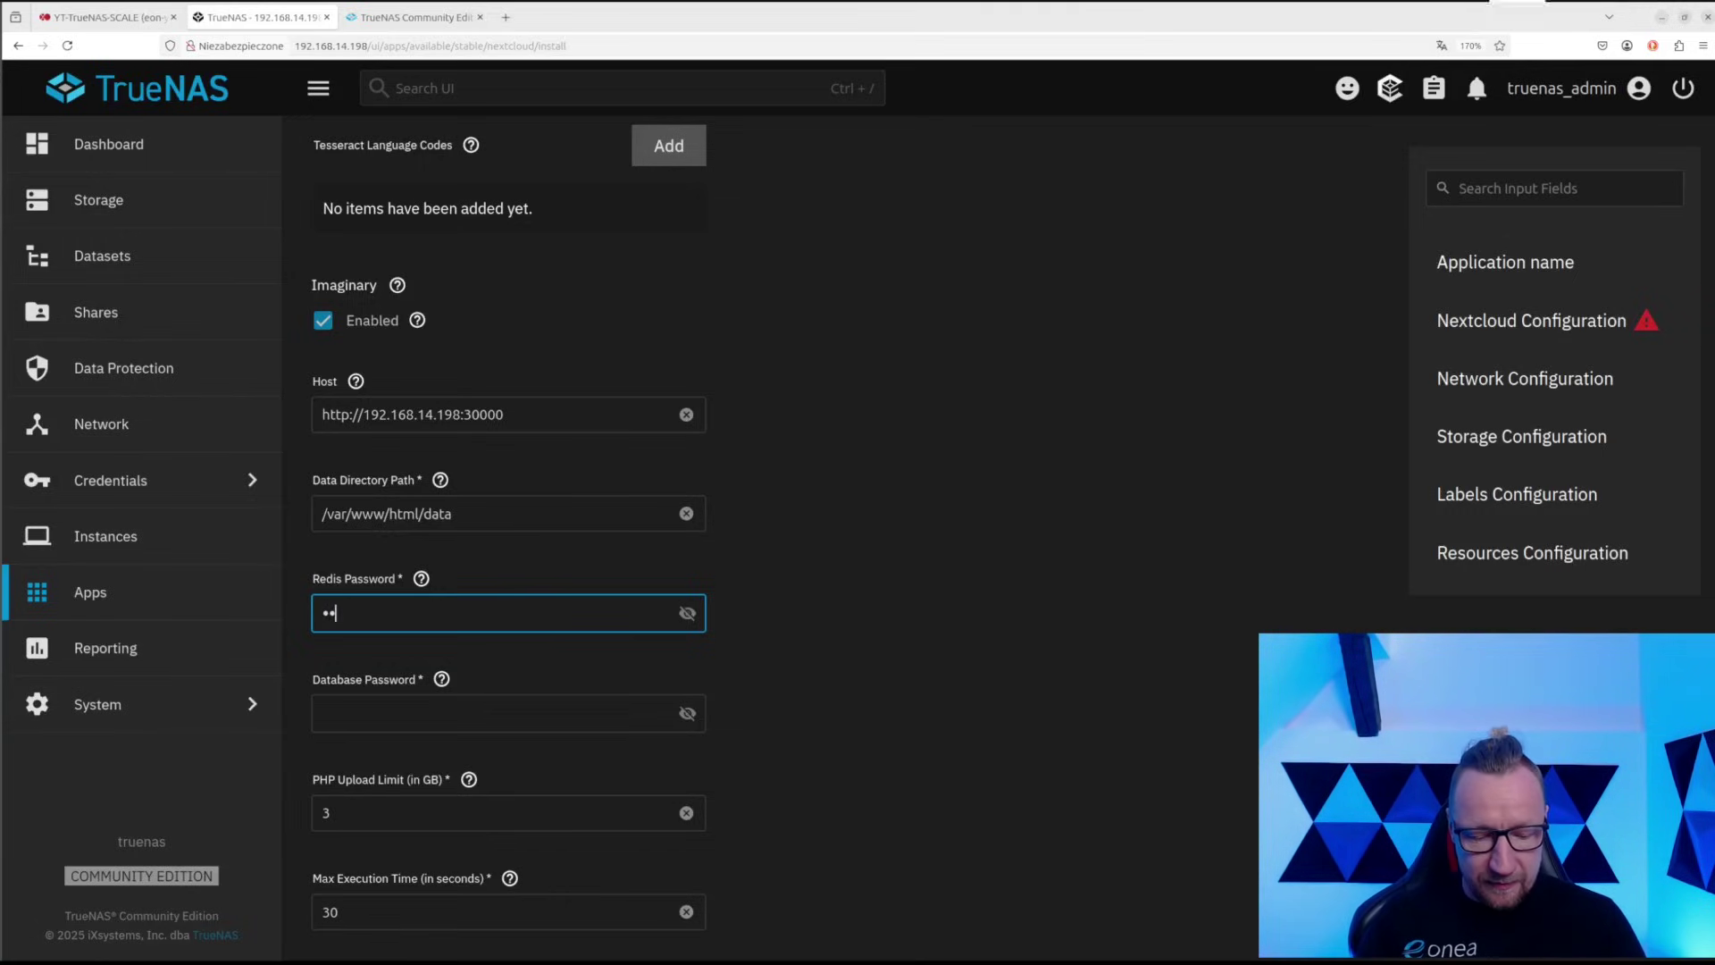
{"action": "type", "text": "•••"}
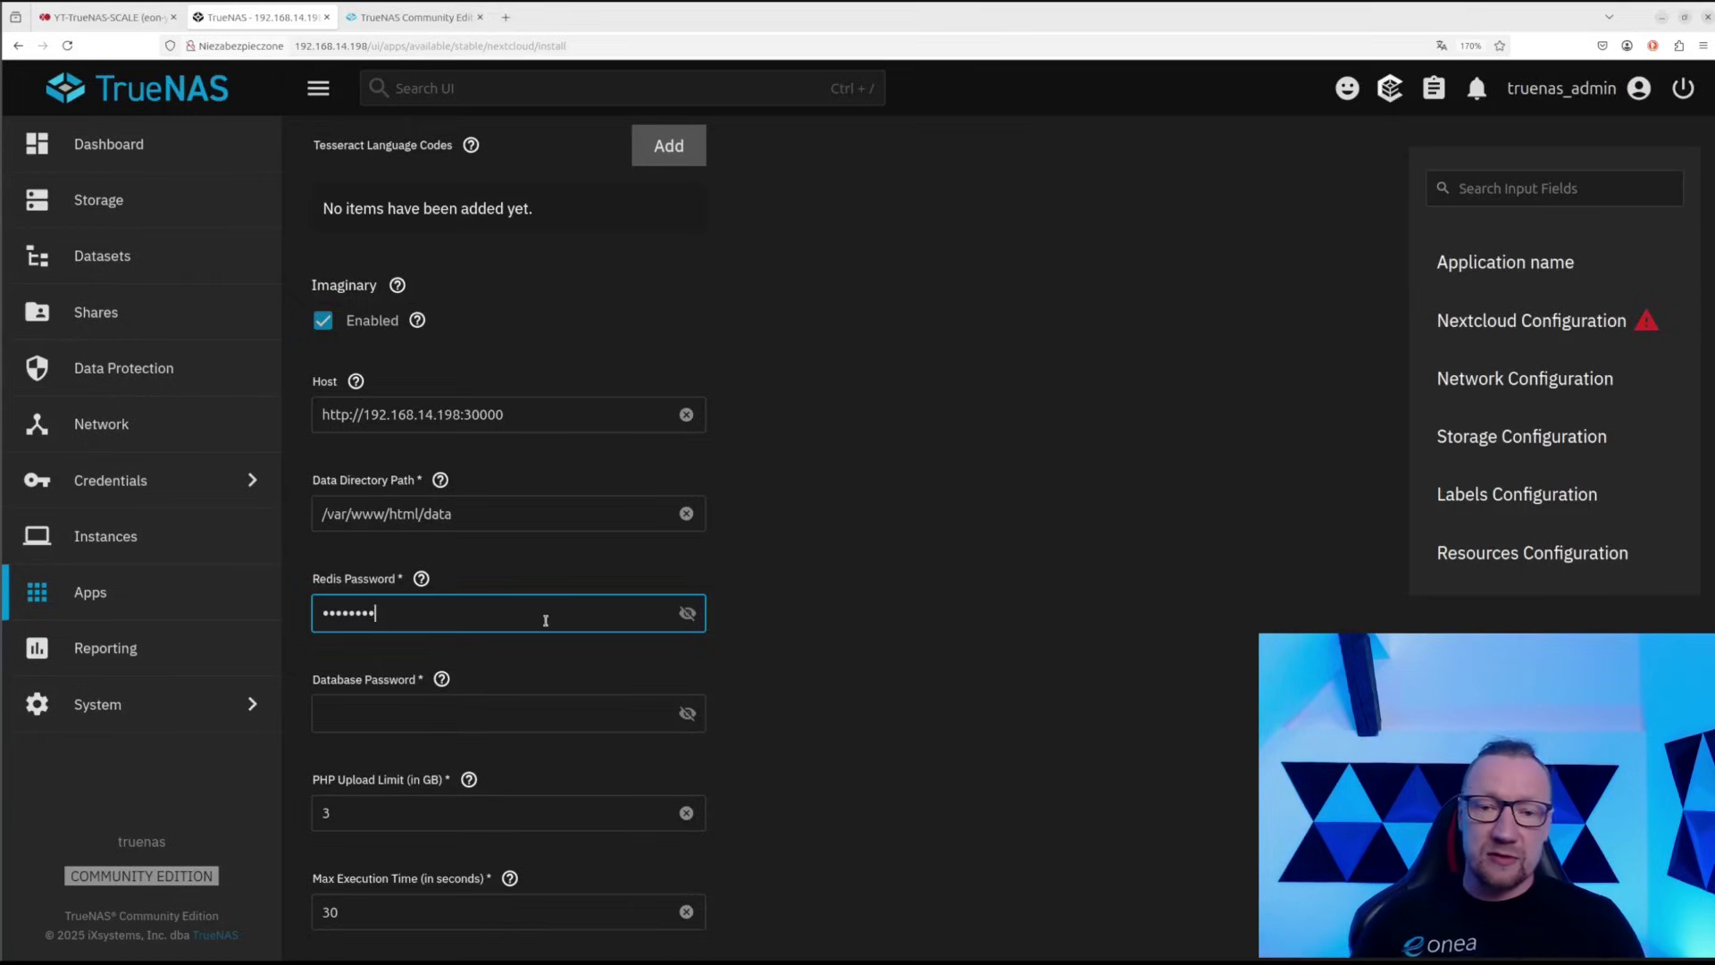
{"action": "left_click", "coordinate": [688, 615]}
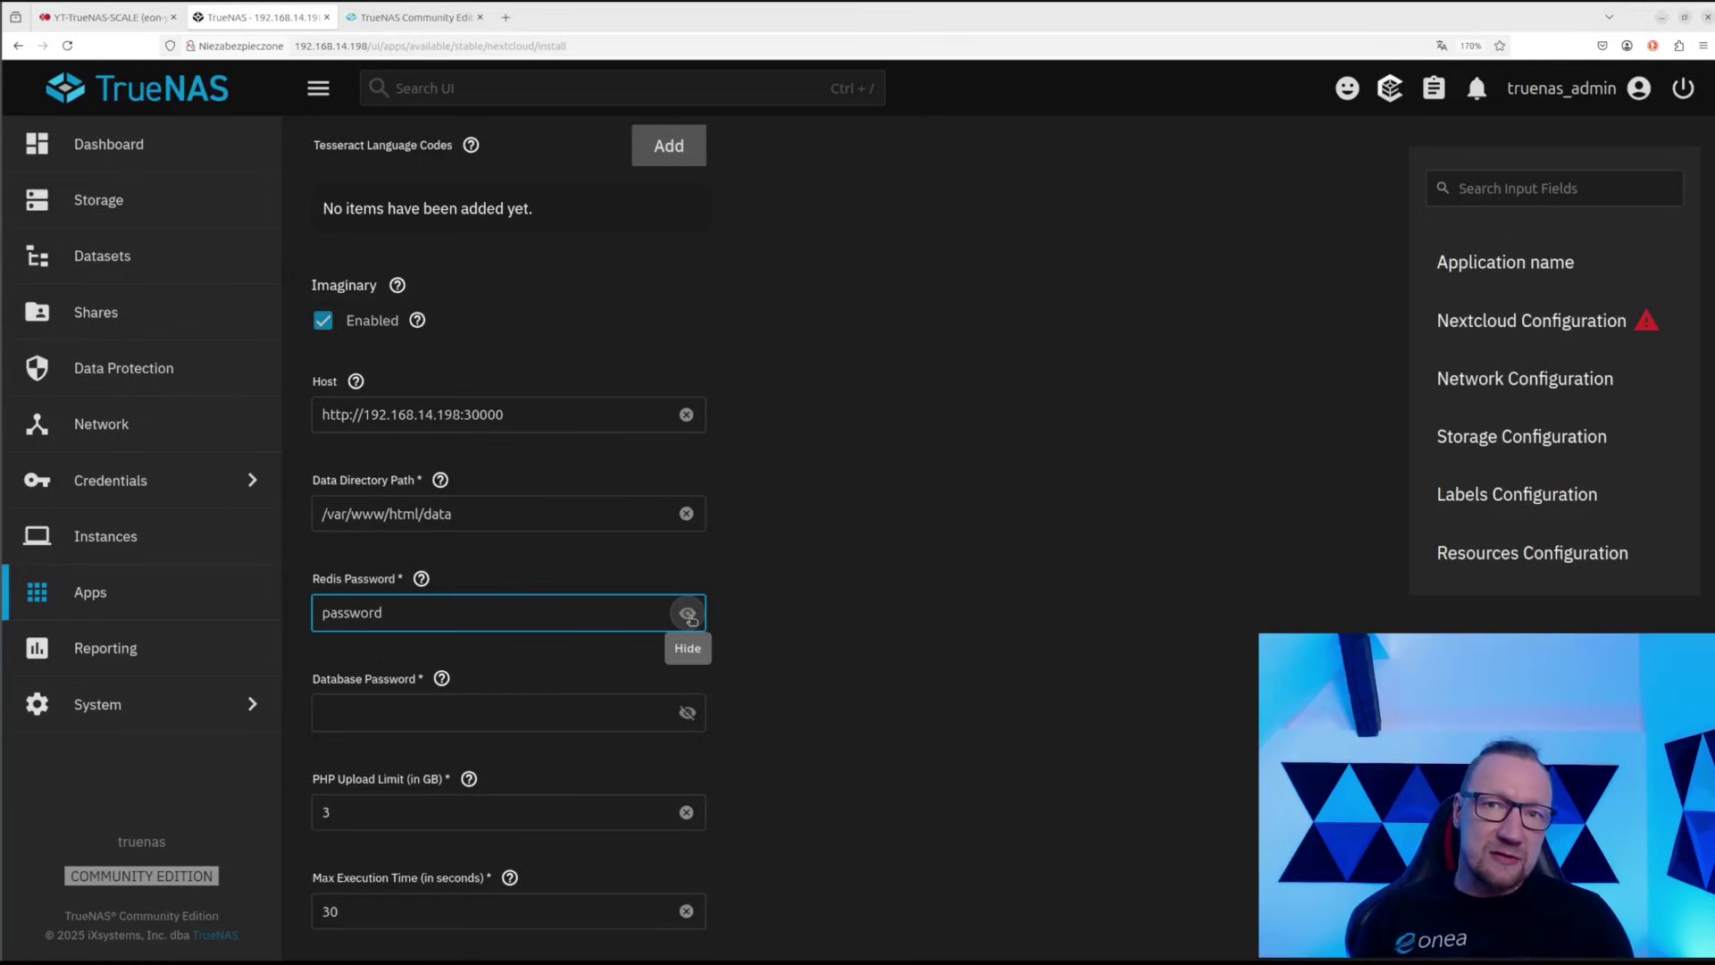
Fill in the database password
{"action": "left_click", "coordinate": [491, 714]}
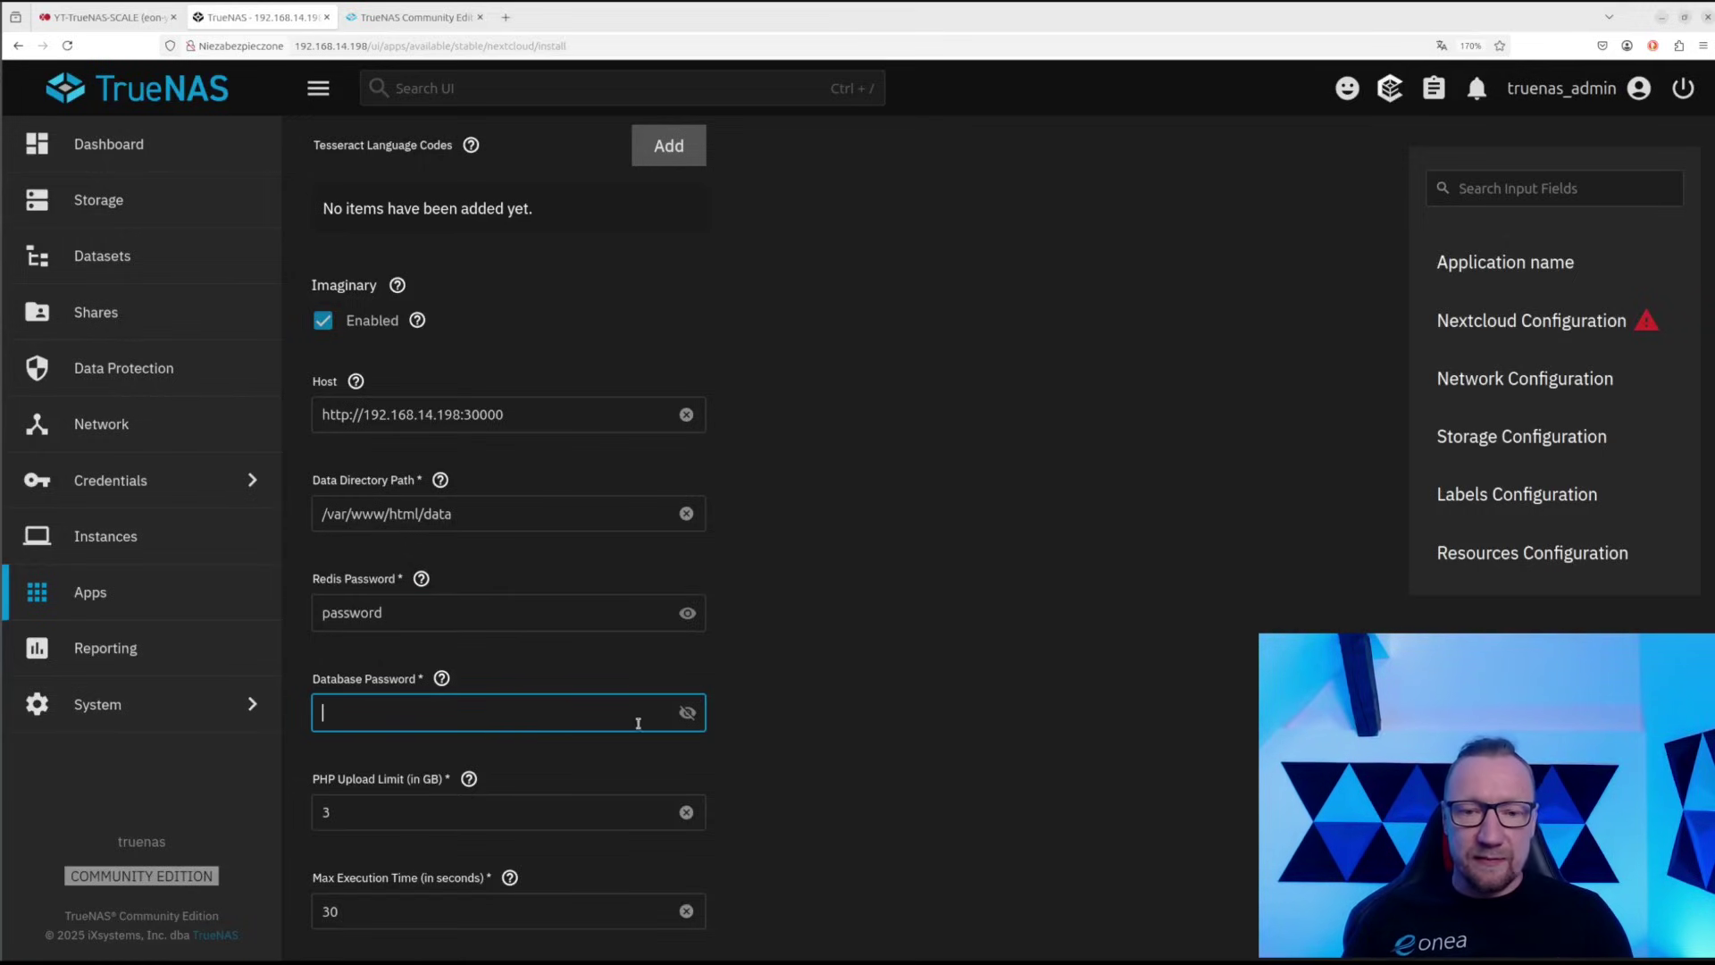
{"action": "left_click", "coordinate": [687, 715]}
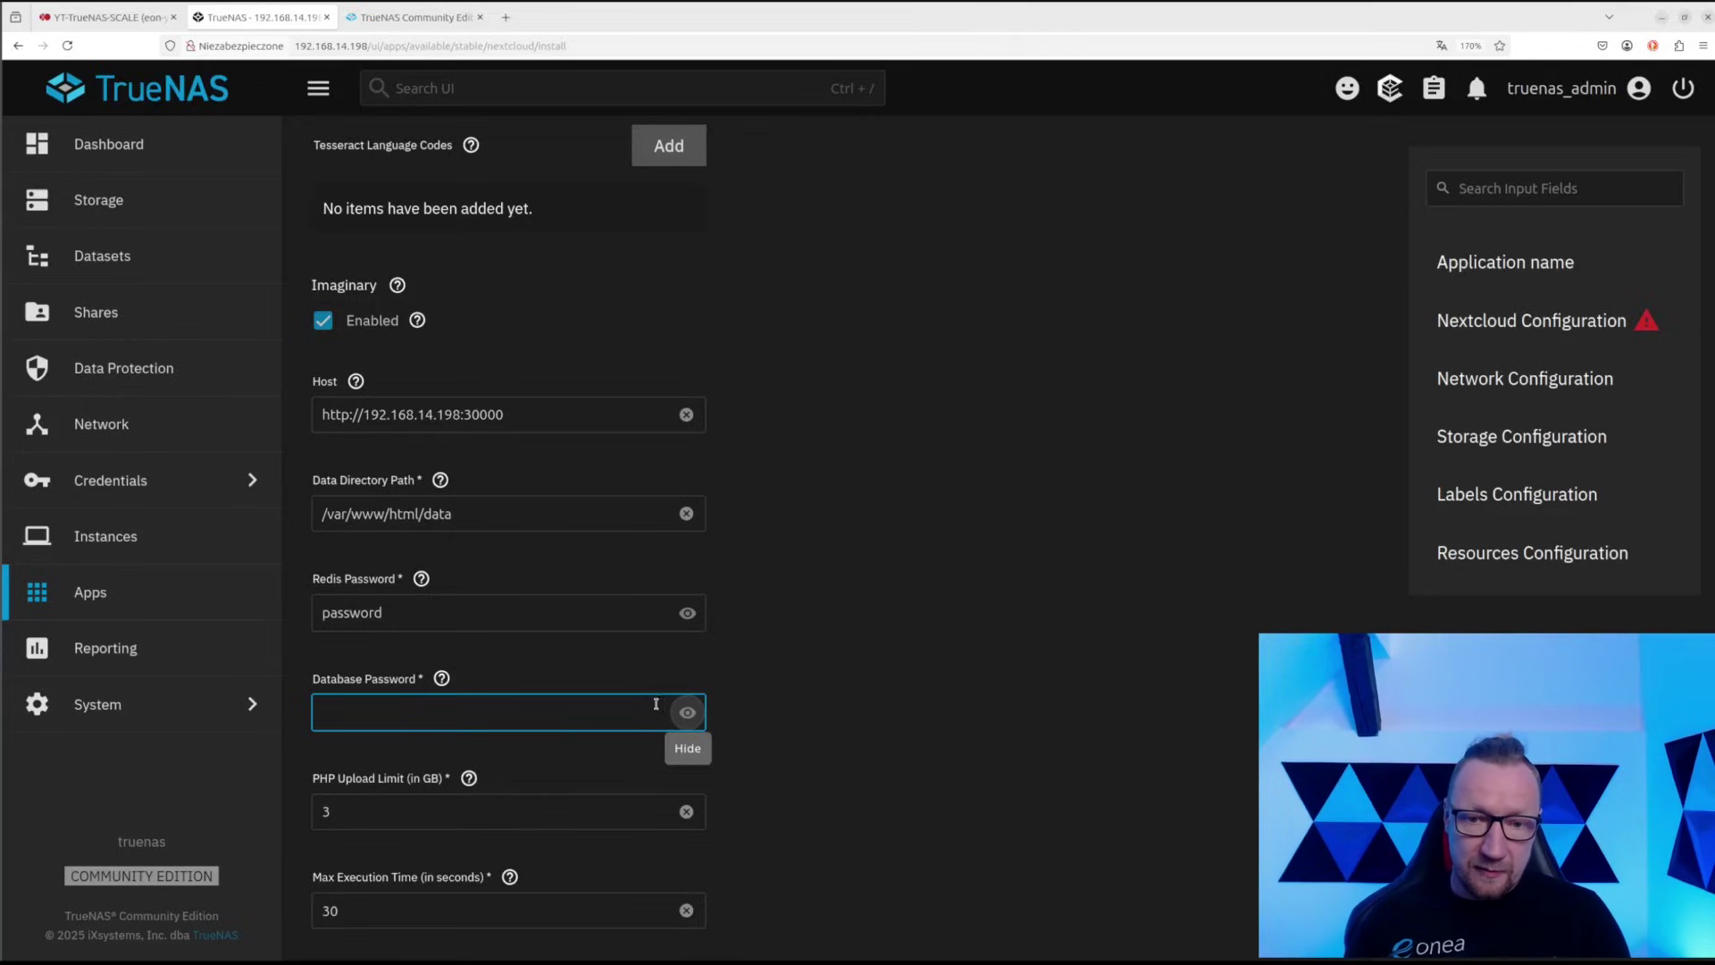
{"action": "left_click", "coordinate": [650, 714]}
{"action": "type", "text": "password"}
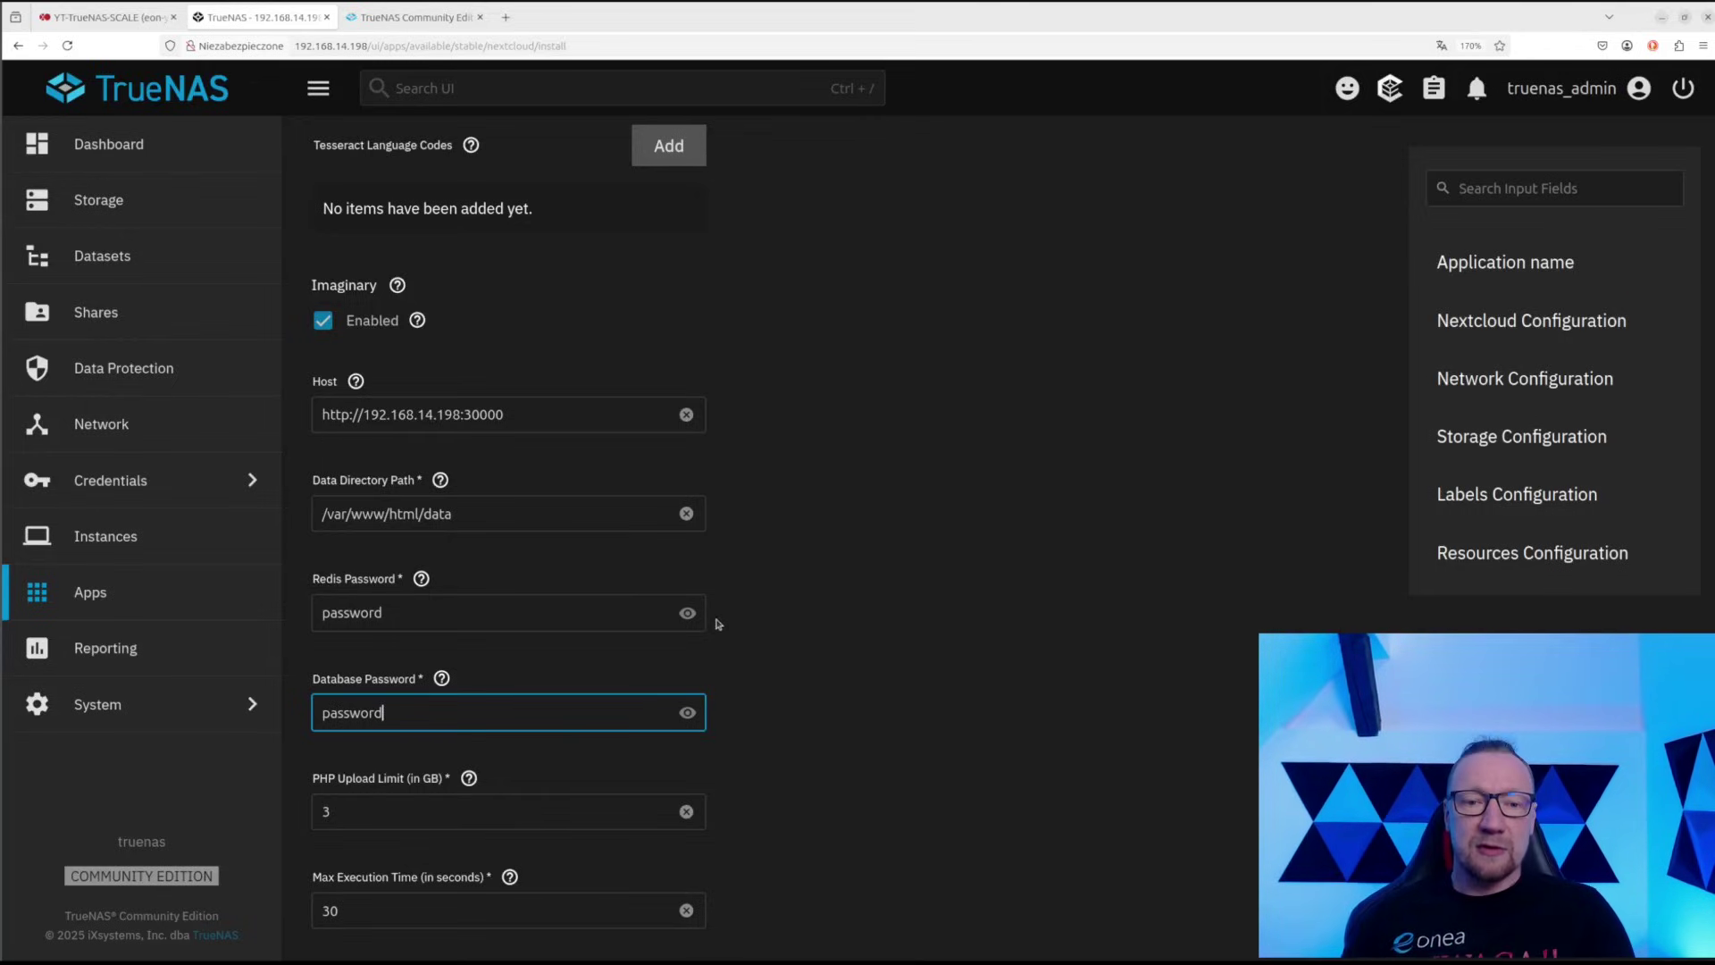
{"action": "left_click", "coordinate": [813, 694]}
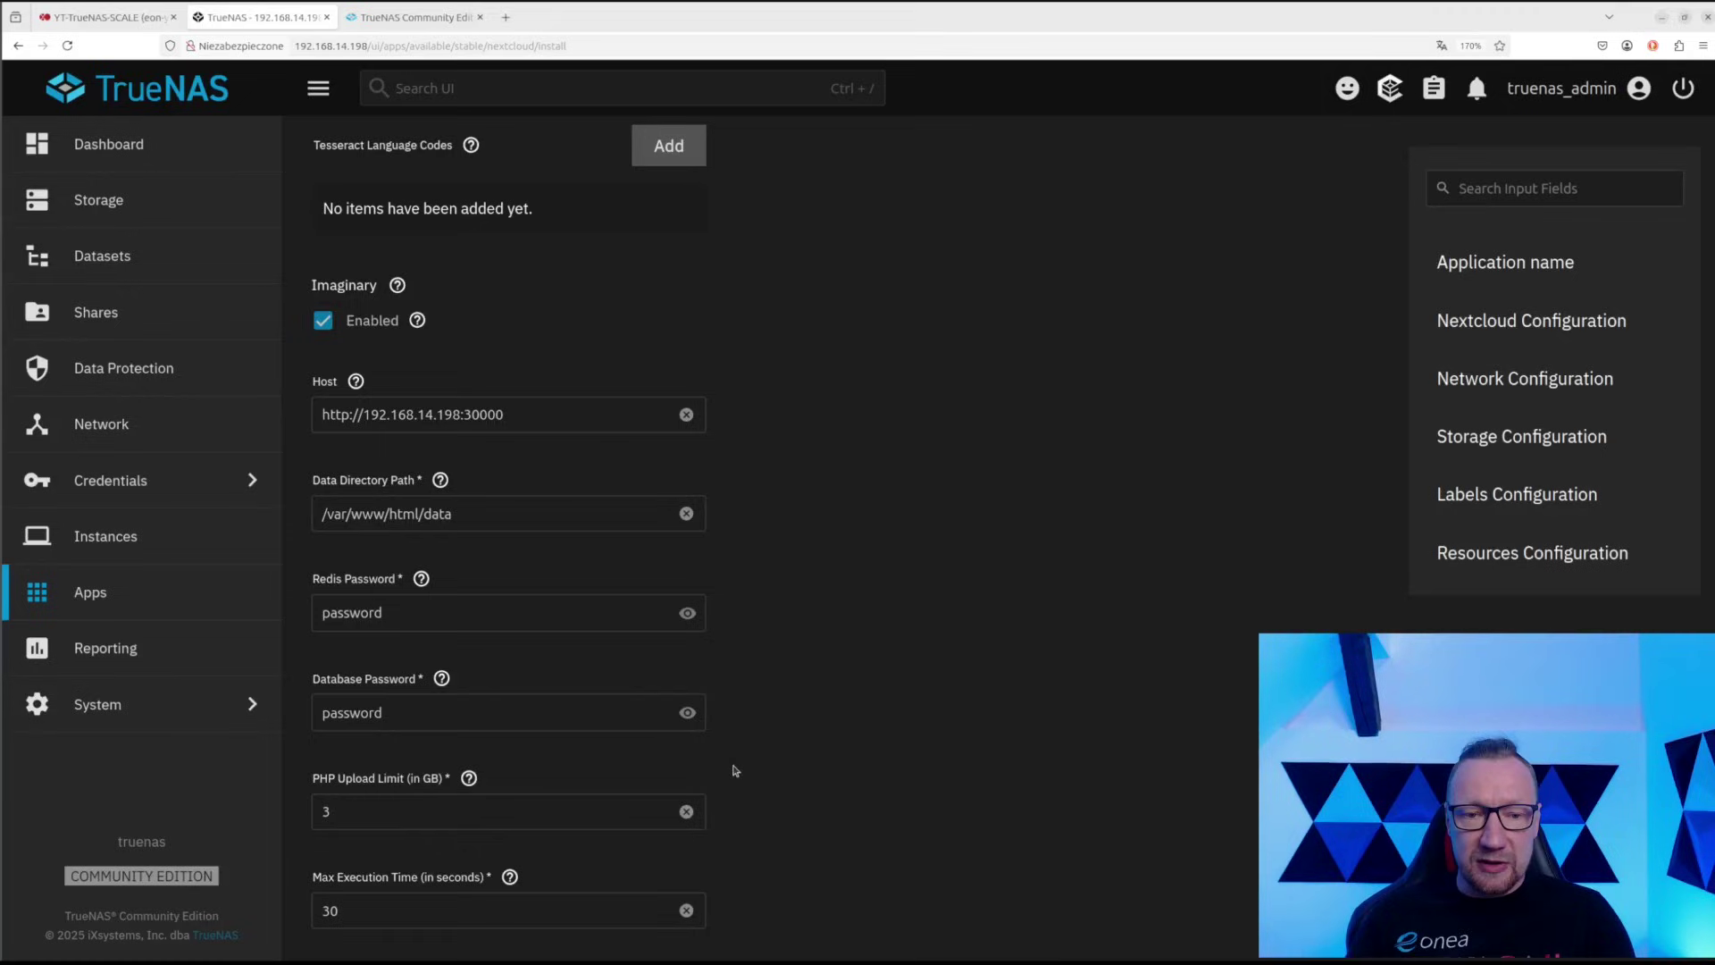
{"action": "scroll", "coordinate": [734, 774], "scroll_direction": "down", "scroll_amount": 1}
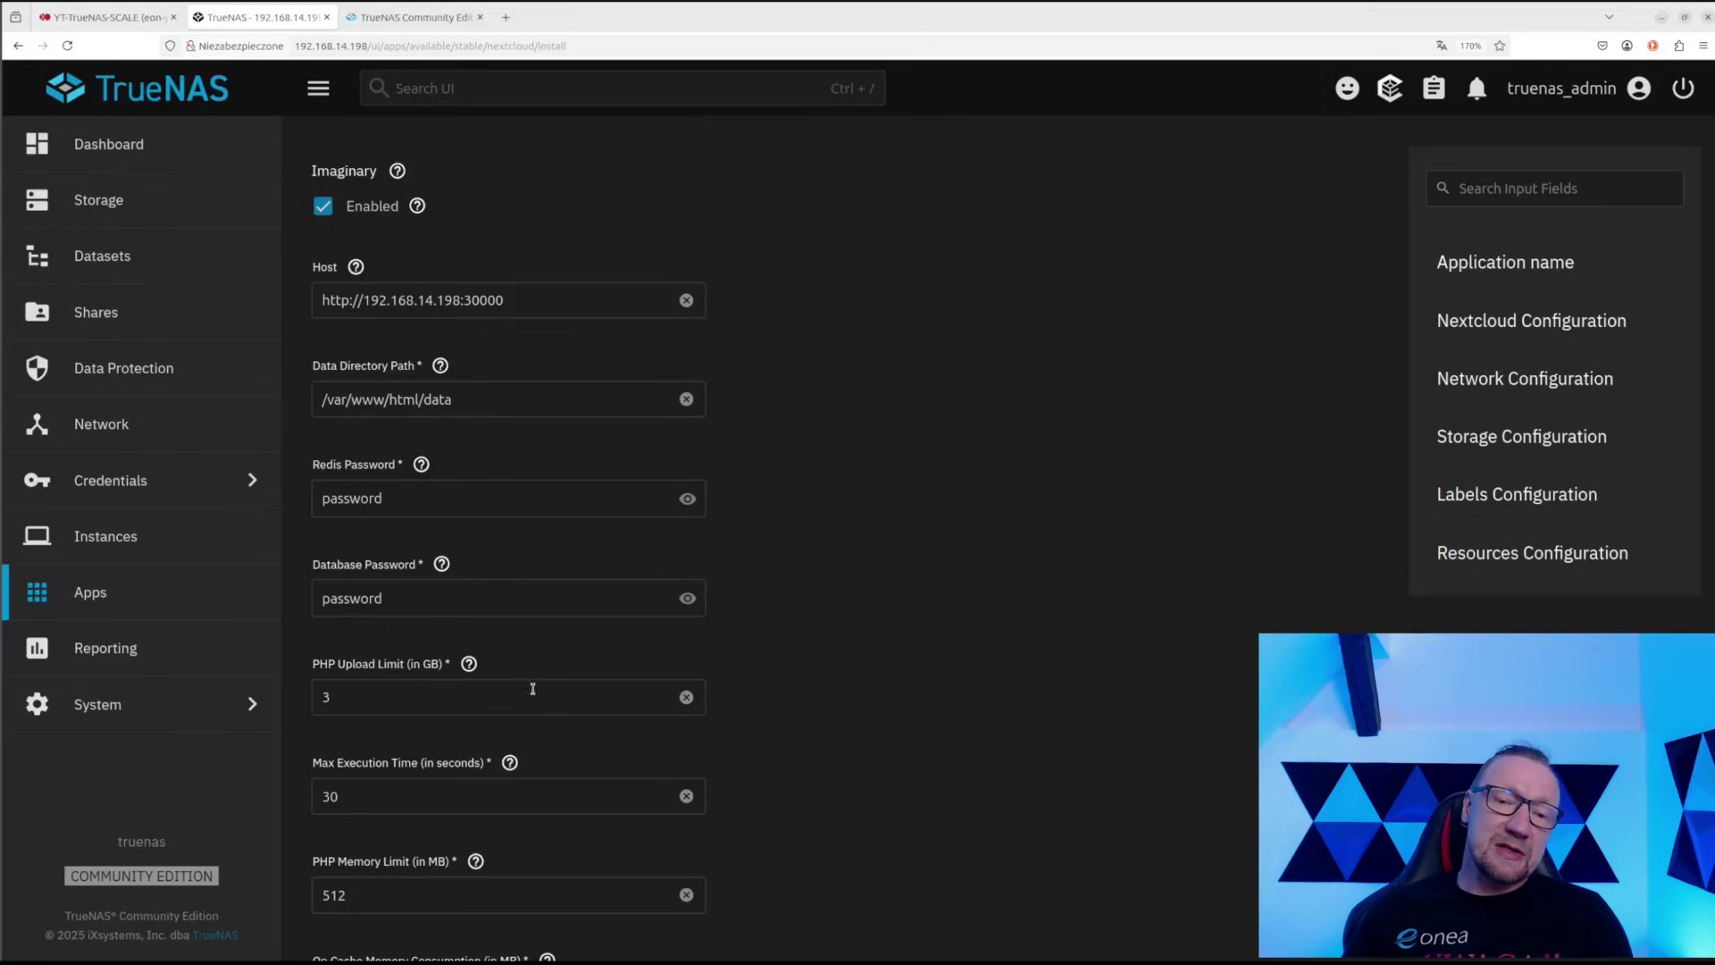
Enable the Nextcloud cron job on its */5 * * * * schedule
{"action": "scroll", "coordinate": [586, 769], "scroll_direction": "down", "scroll_amount": 1}
{"action": "scroll", "coordinate": [564, 662], "scroll_direction": "down", "scroll_amount": 1}
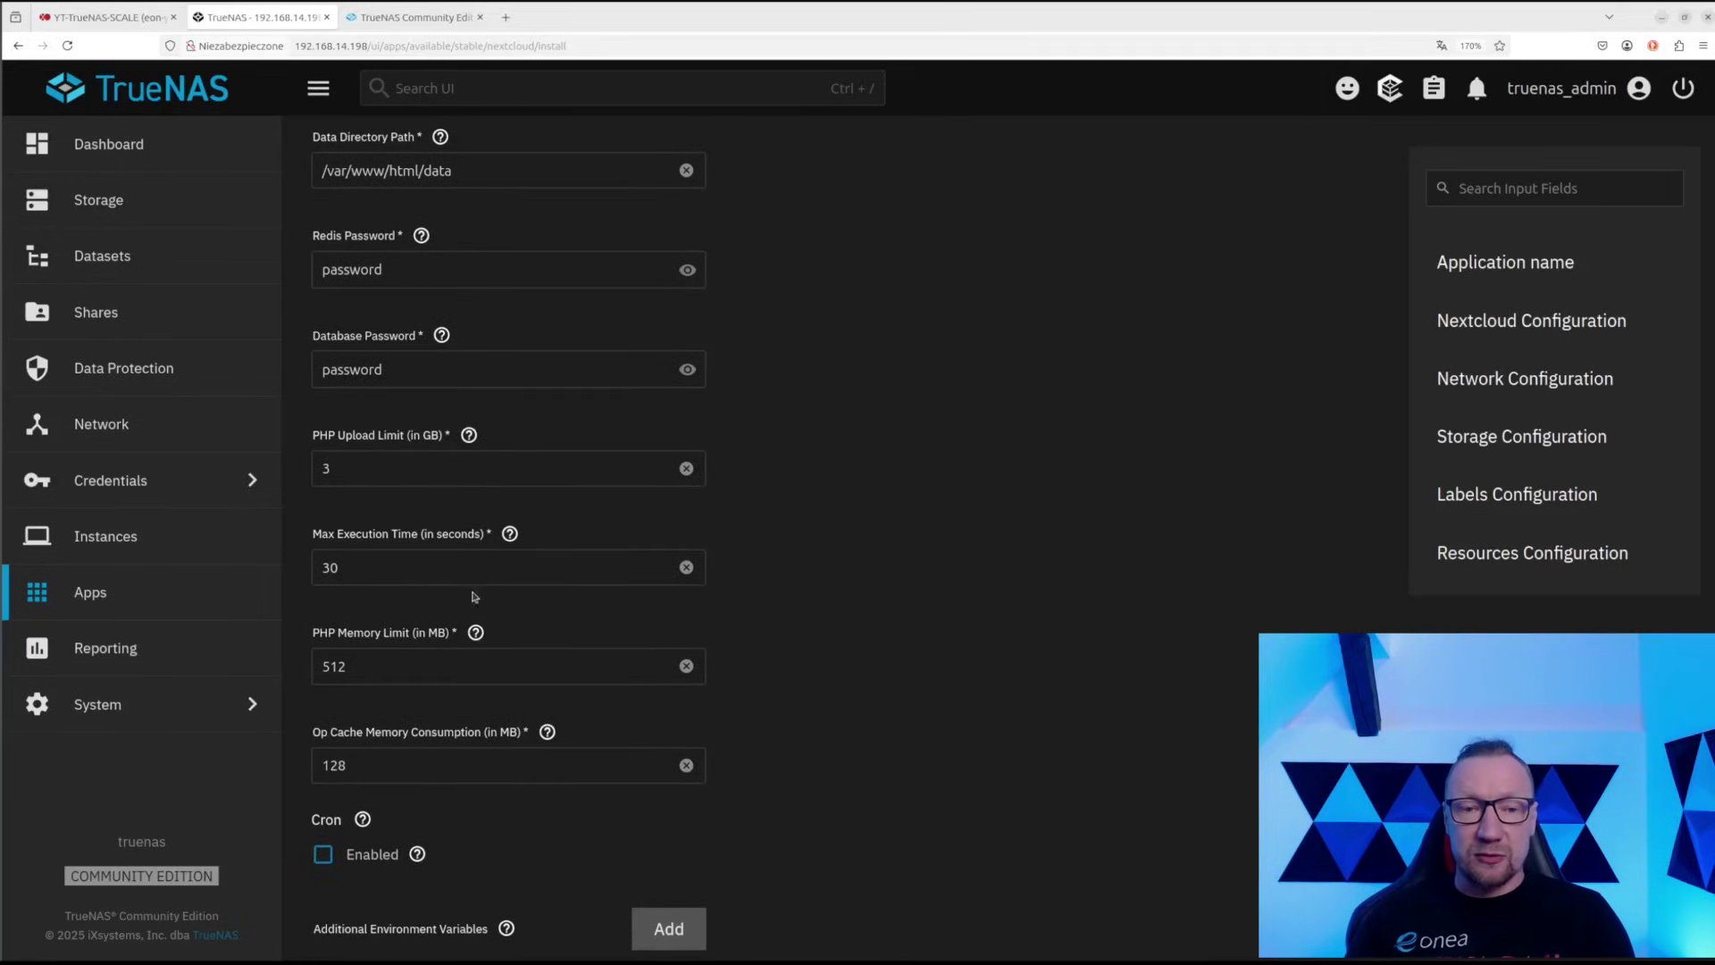
{"action": "scroll", "coordinate": [354, 627], "scroll_direction": "down", "scroll_amount": 1}
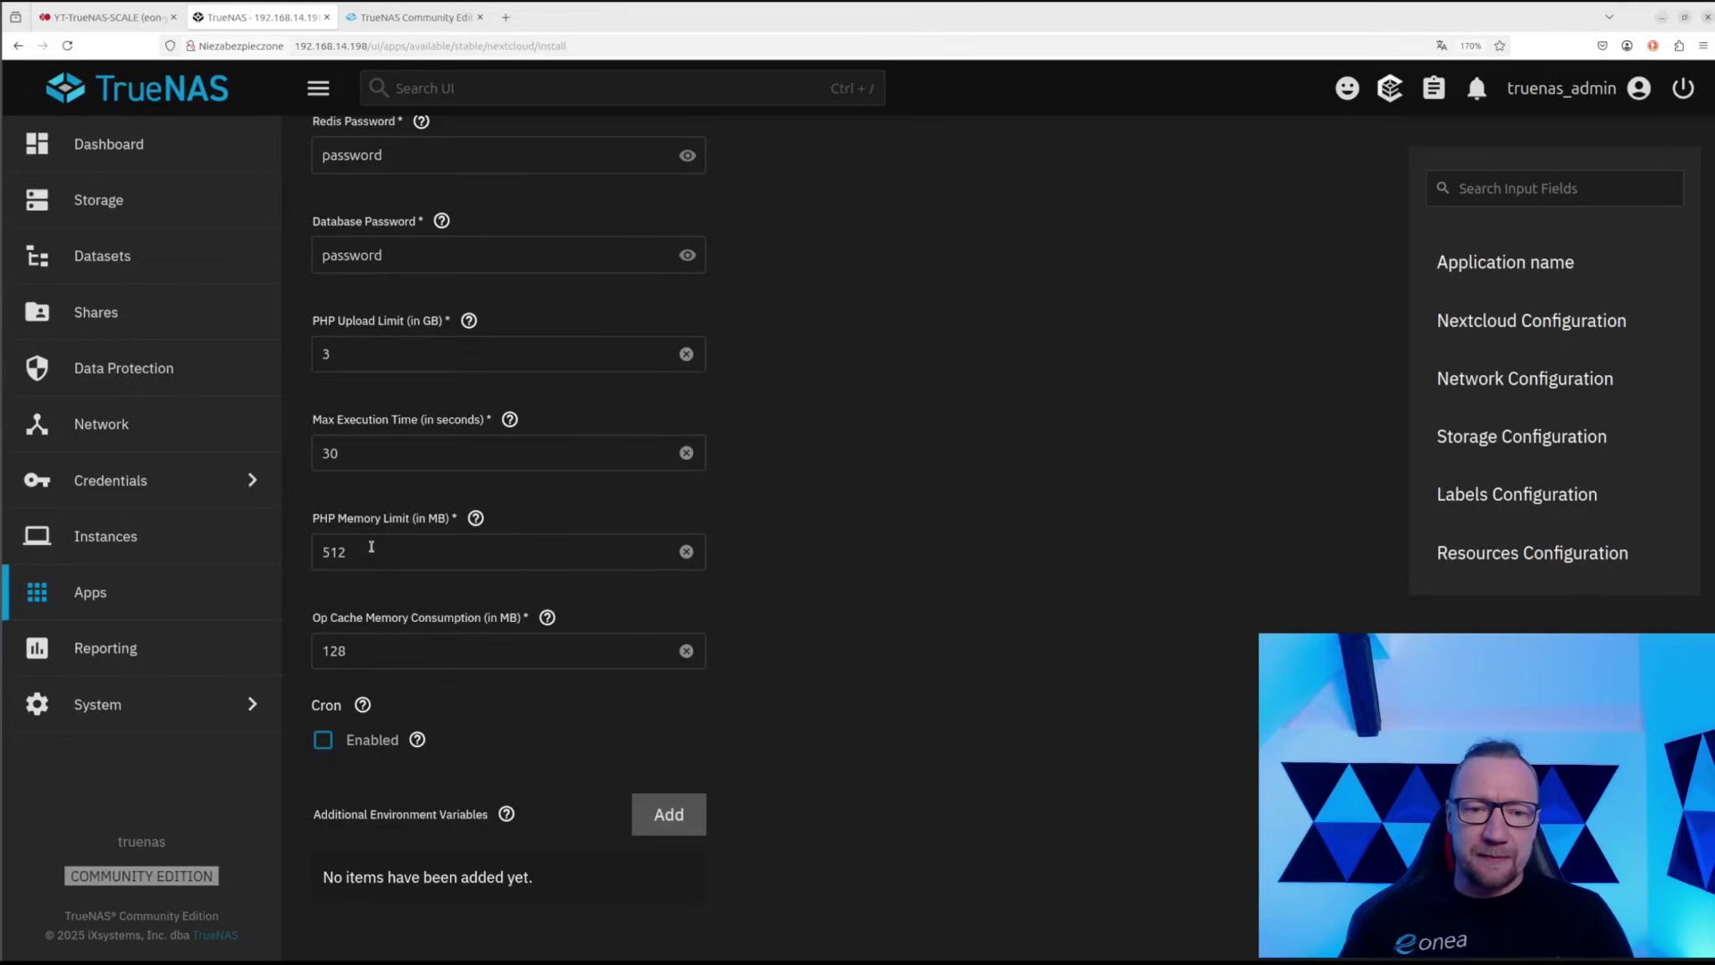
{"action": "scroll", "coordinate": [406, 701], "scroll_direction": "down", "scroll_amount": 1}
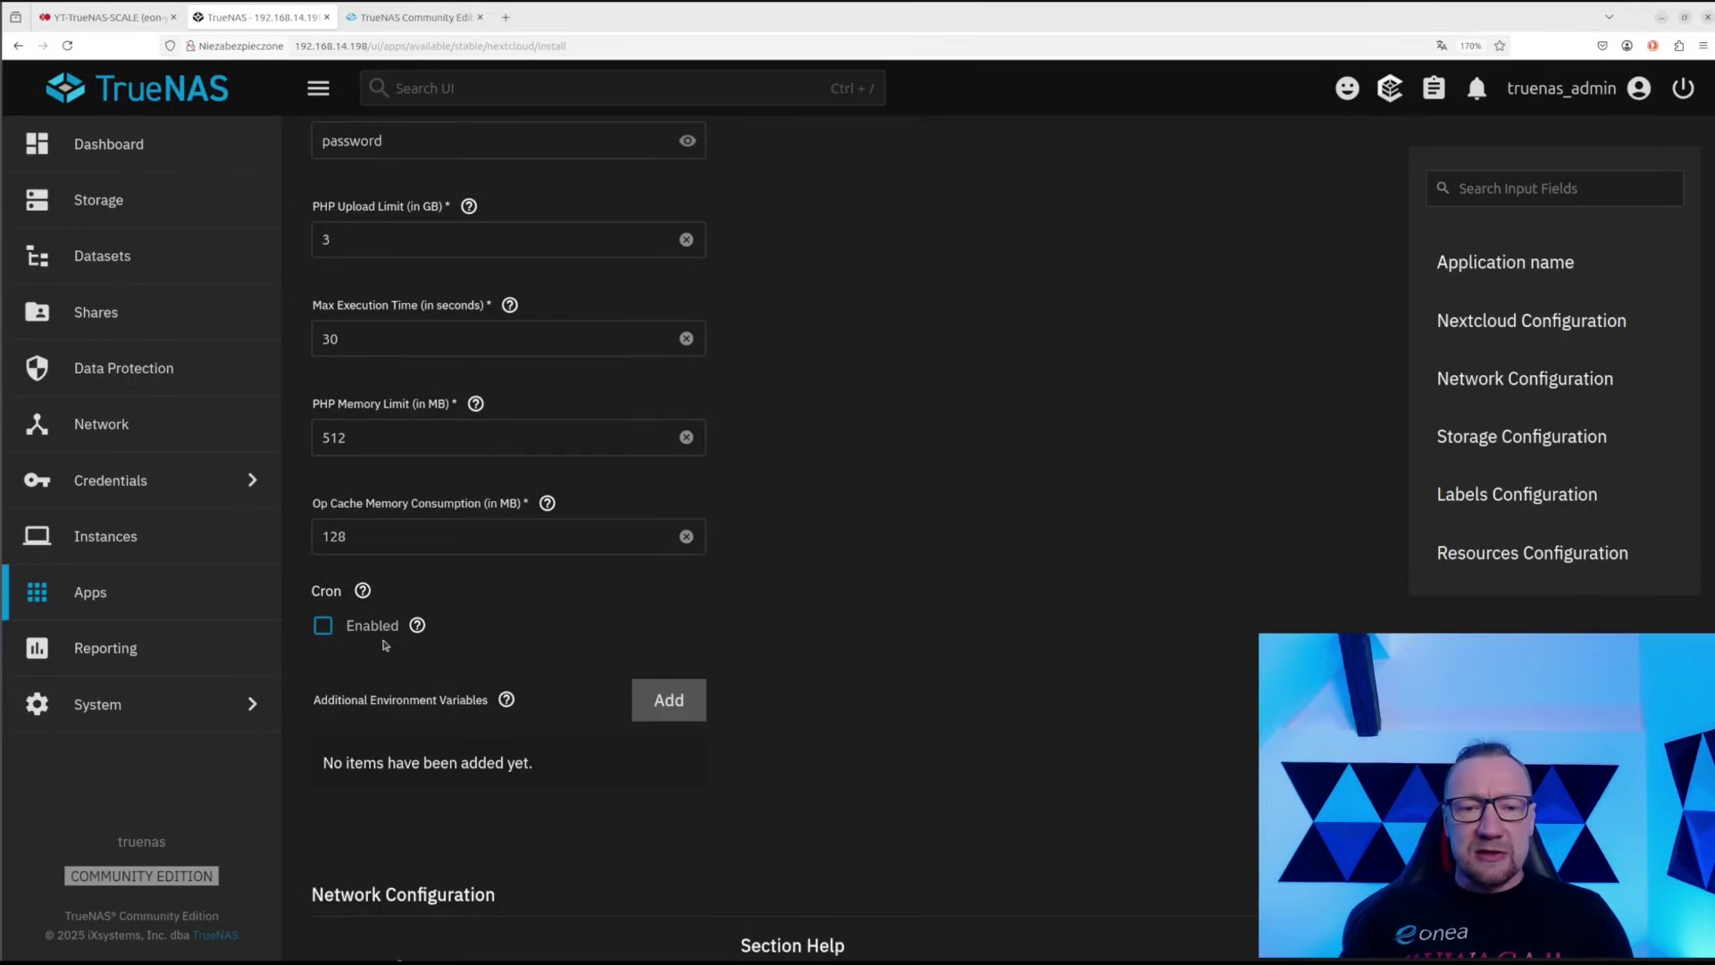
{"action": "left_click", "coordinate": [325, 627]}
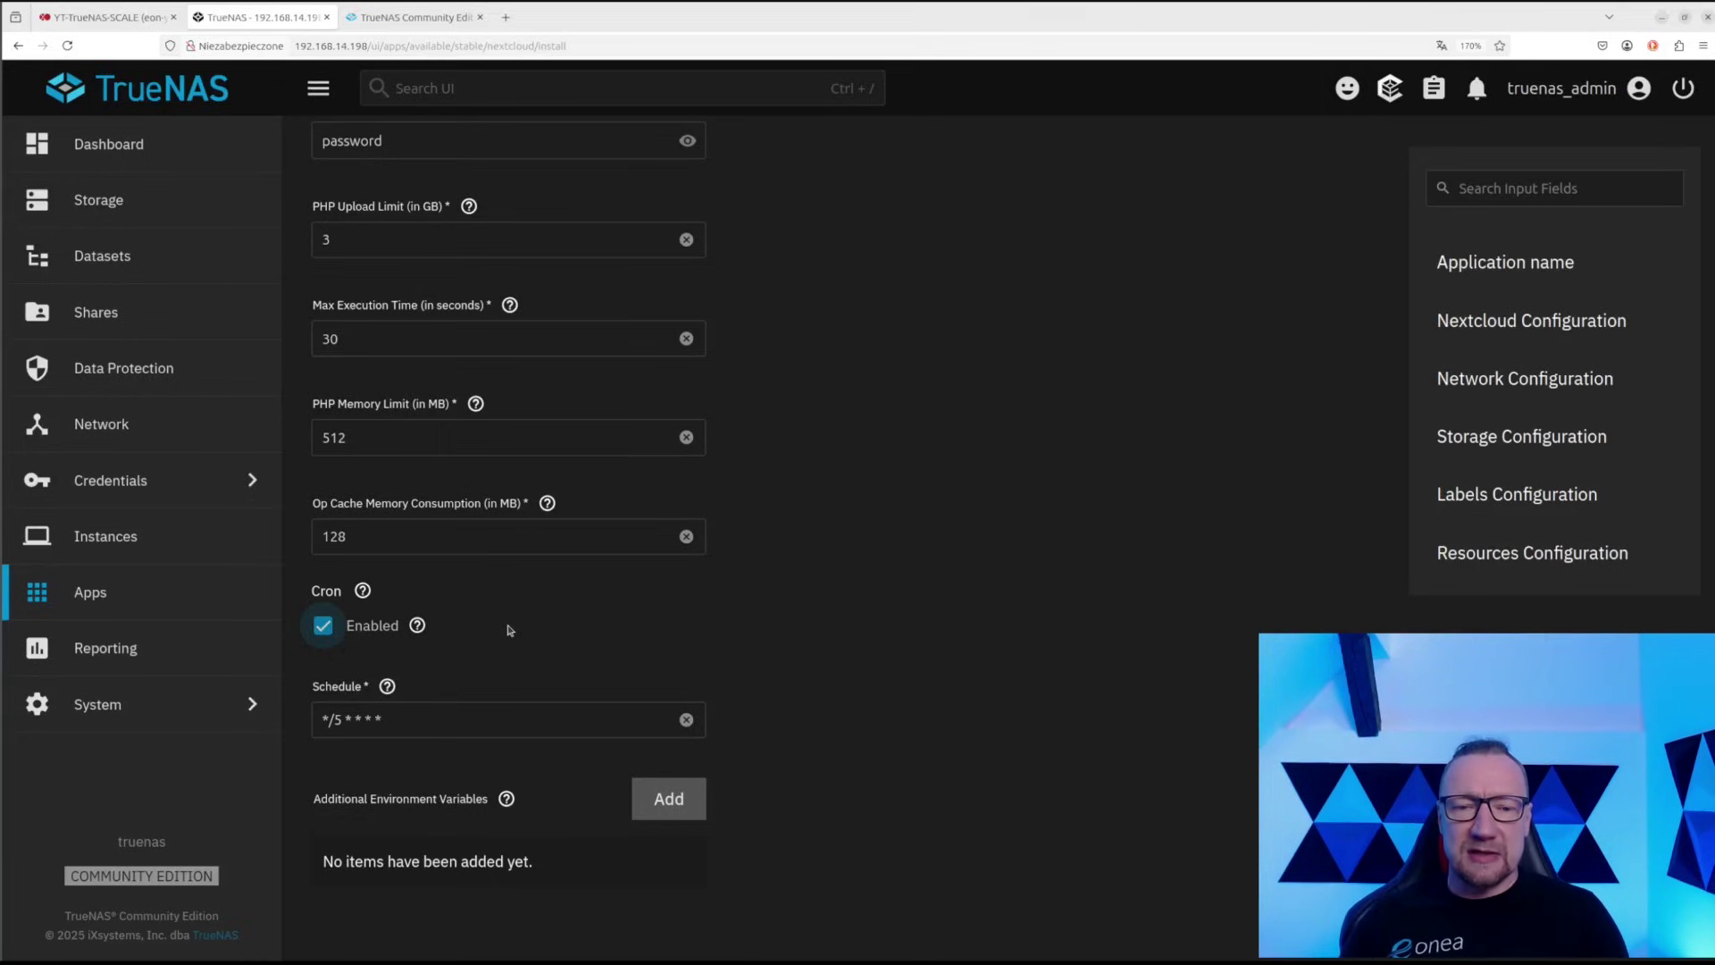
Add an environment variable entry, then remove it so none remain
{"action": "scroll", "coordinate": [510, 631], "scroll_direction": "down", "scroll_amount": 4}
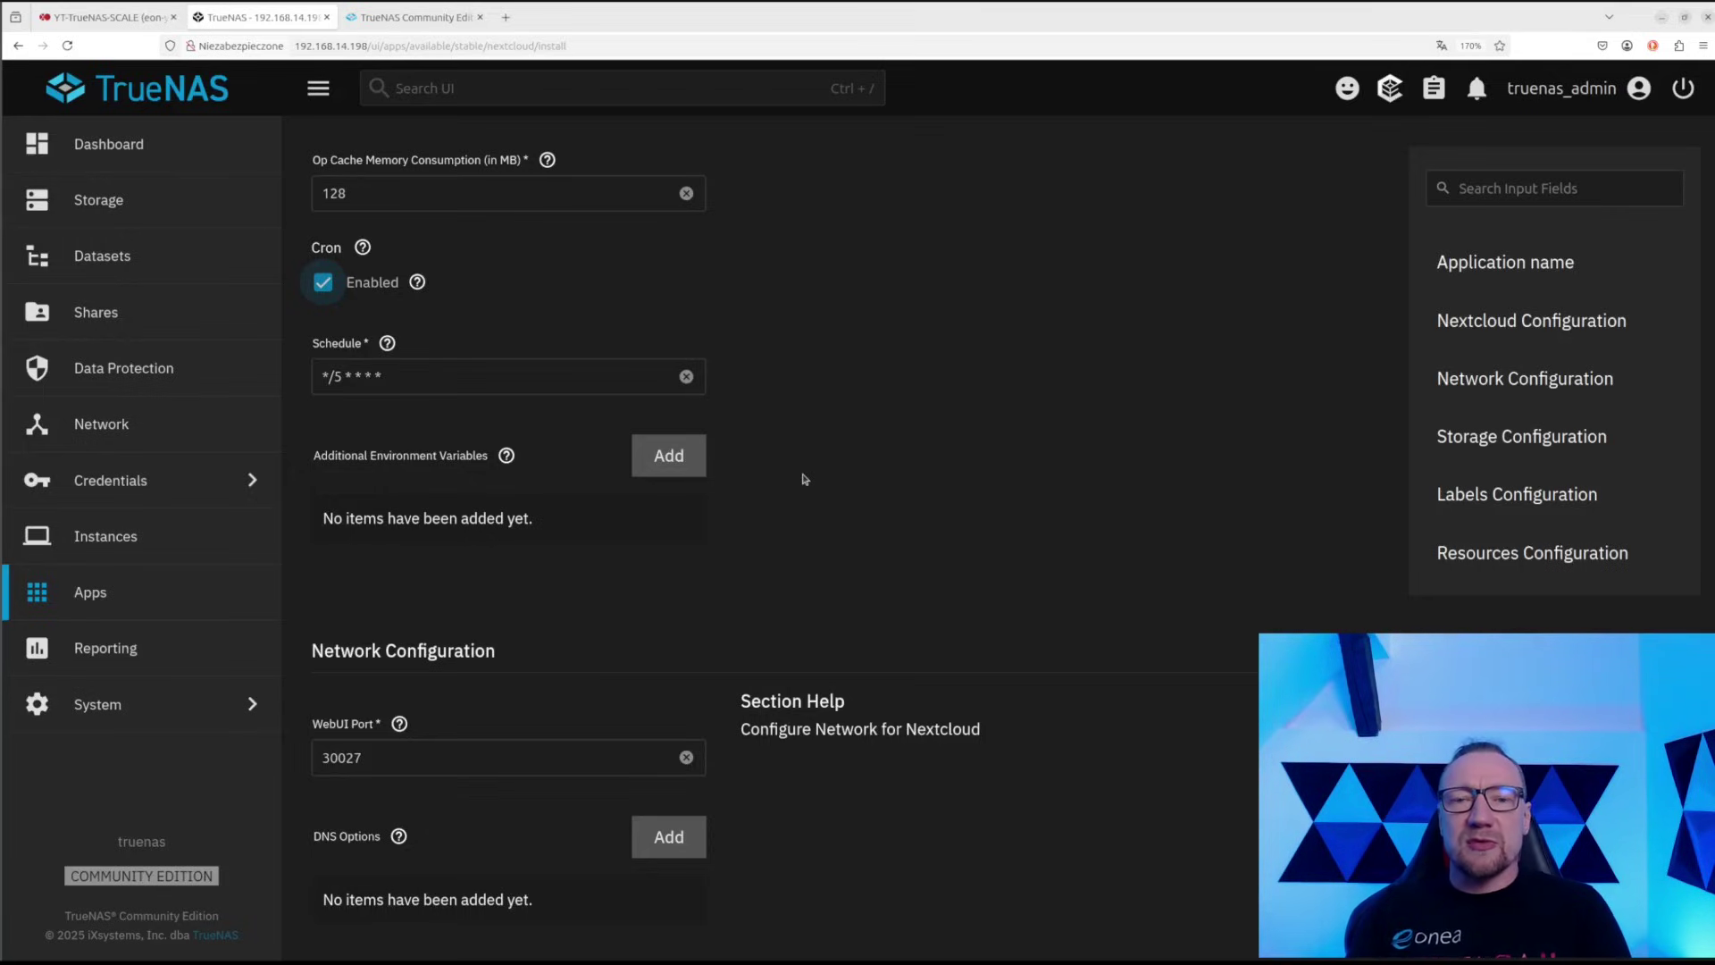
{"action": "left_click", "coordinate": [674, 457]}
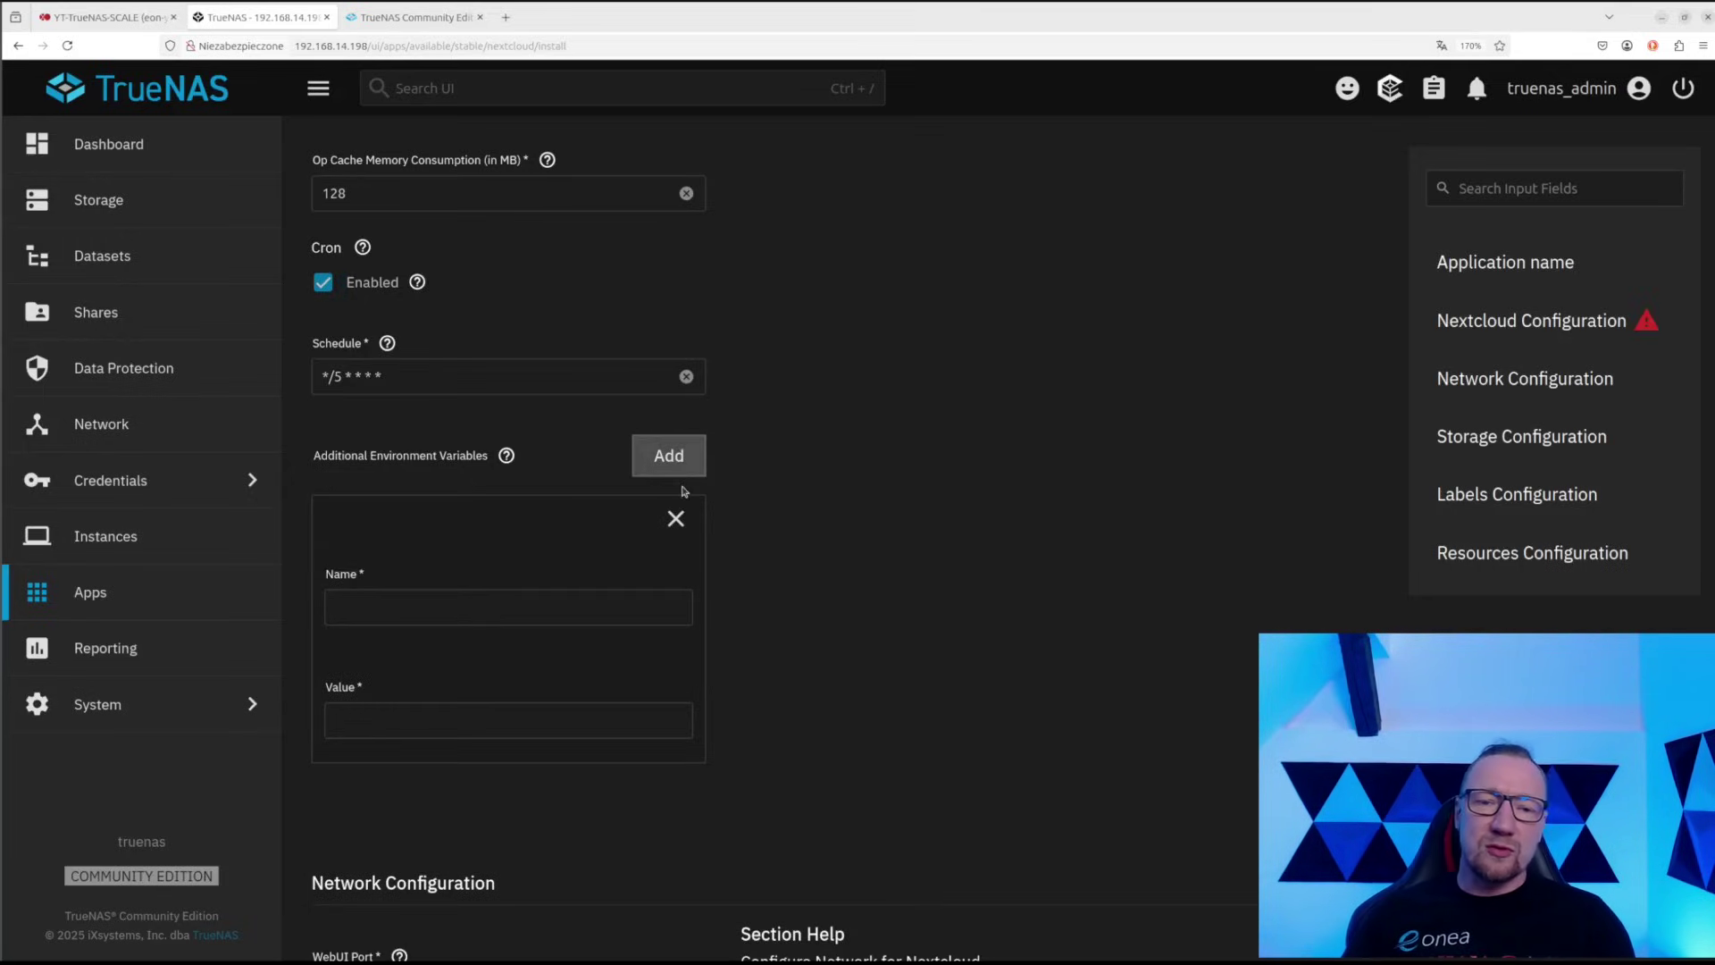
{"action": "left_click", "coordinate": [400, 611]}
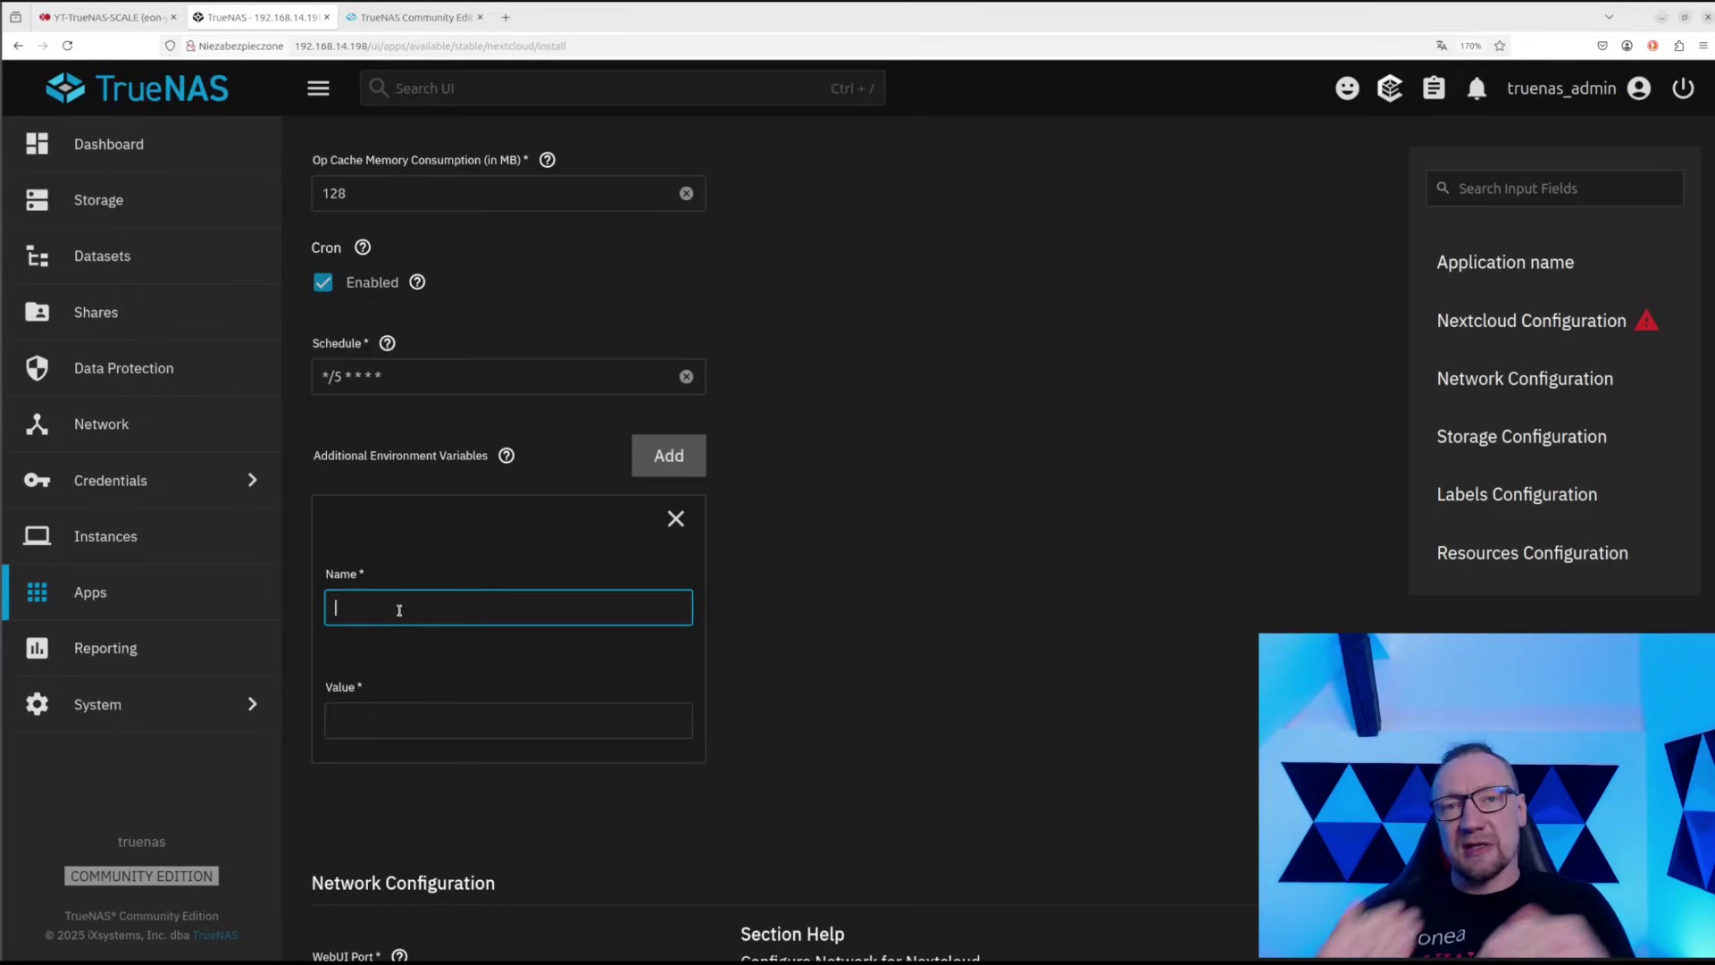
{"action": "left_click", "coordinate": [675, 518]}
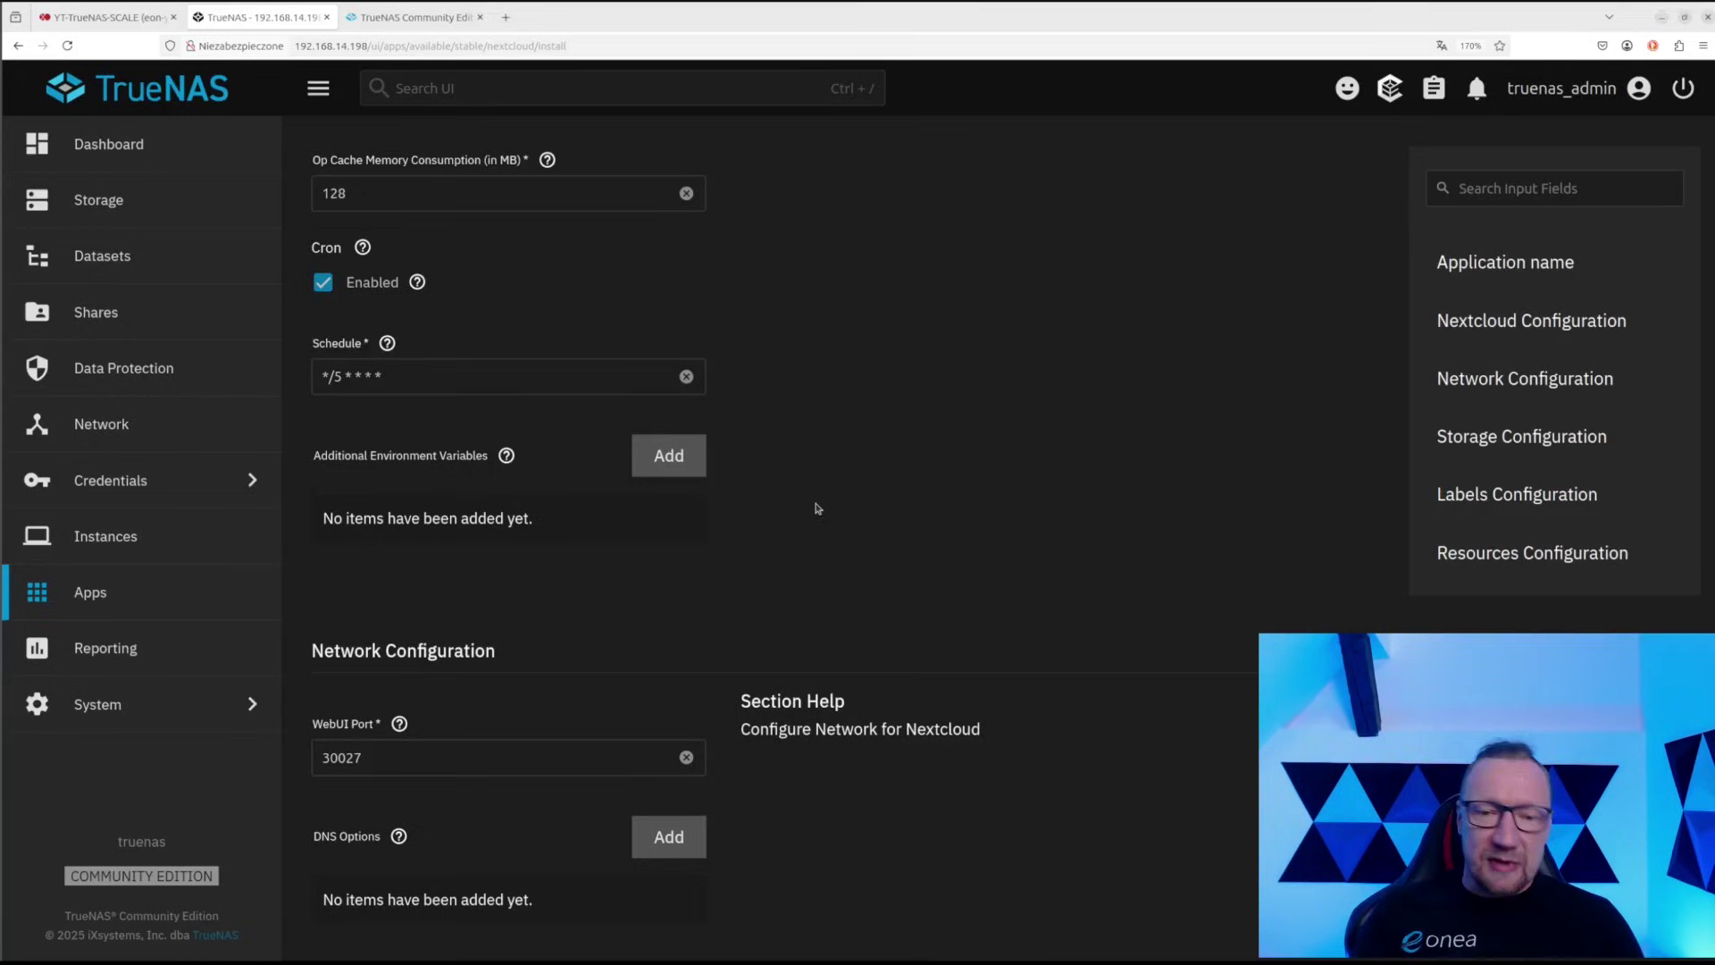
Change the WebUI port to 30000
{"action": "scroll", "coordinate": [690, 661], "scroll_direction": "down", "scroll_amount": 1}
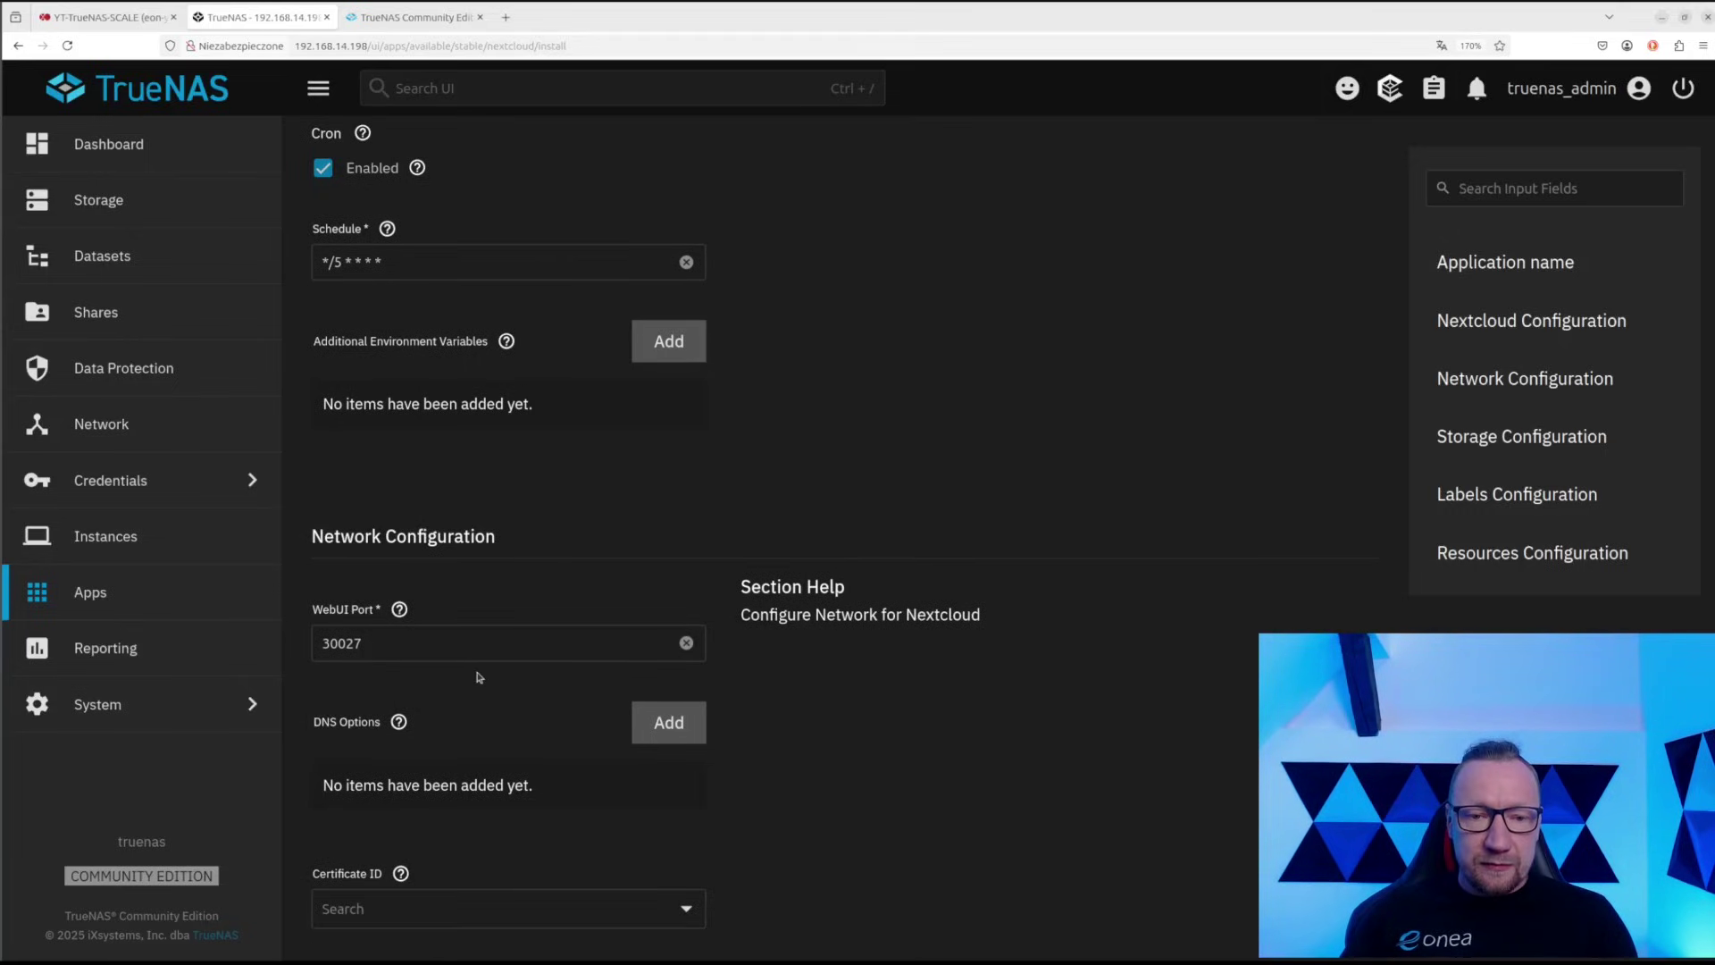
{"action": "left_click", "coordinate": [381, 649]}
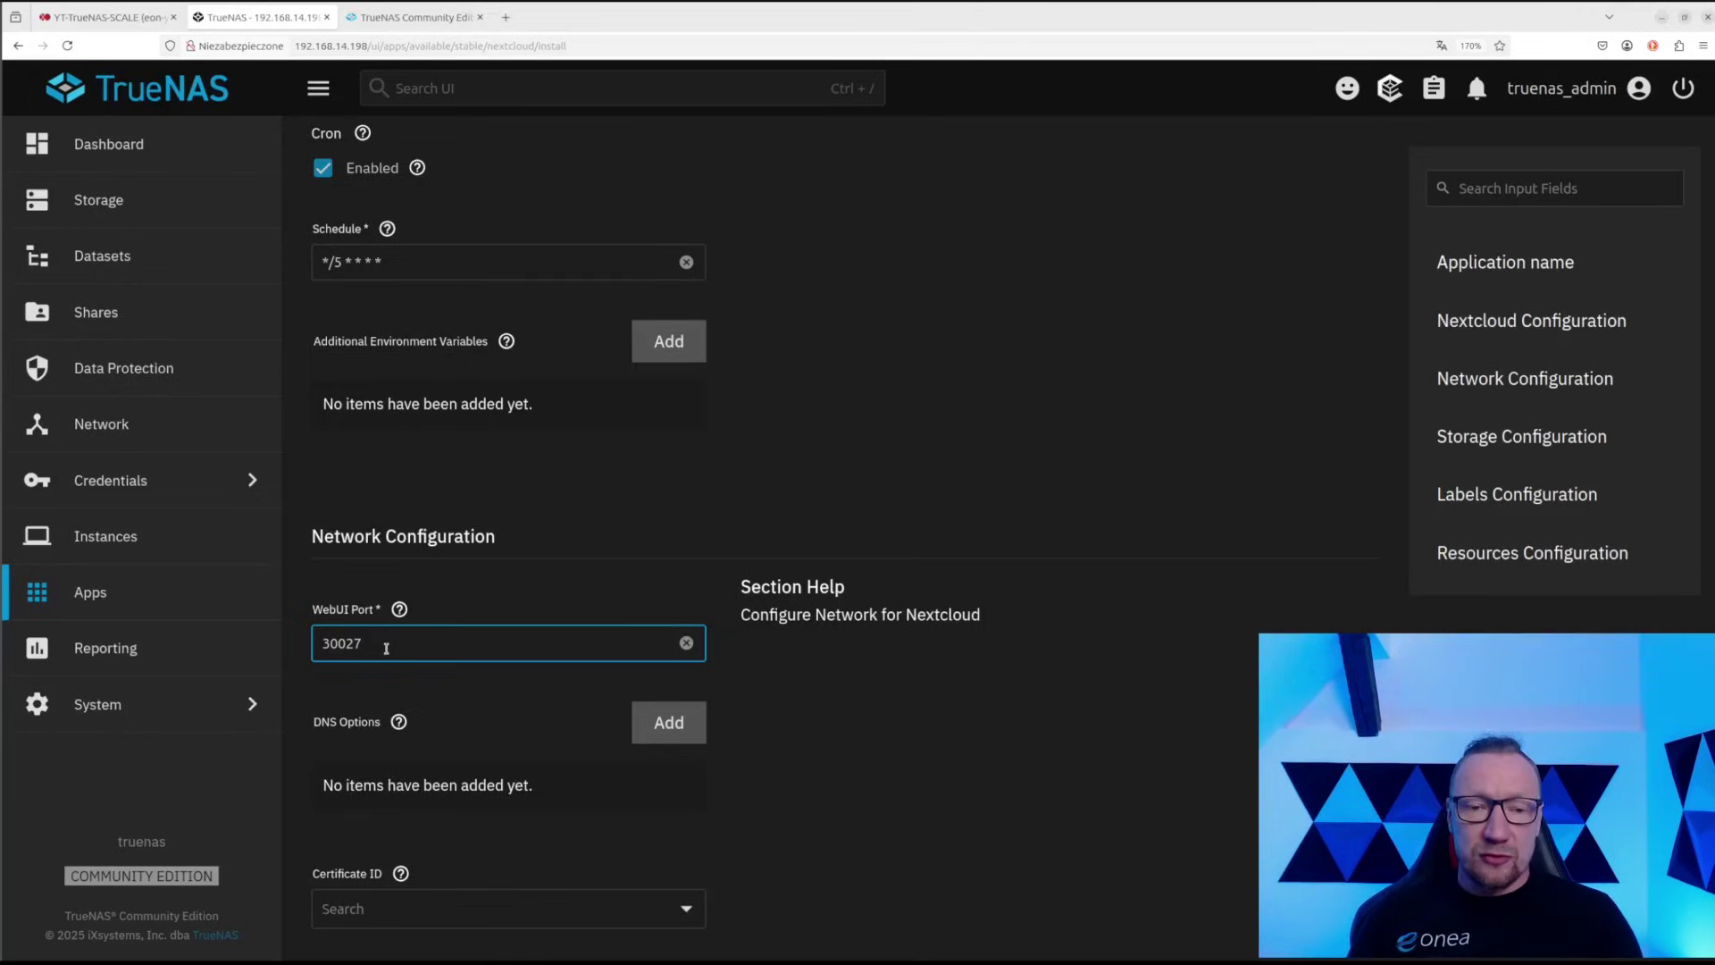
{"action": "key", "text": "BackSpace"}
{"action": "key", "text": "BackSpace"}
{"action": "key", "text": "BackSpace"}
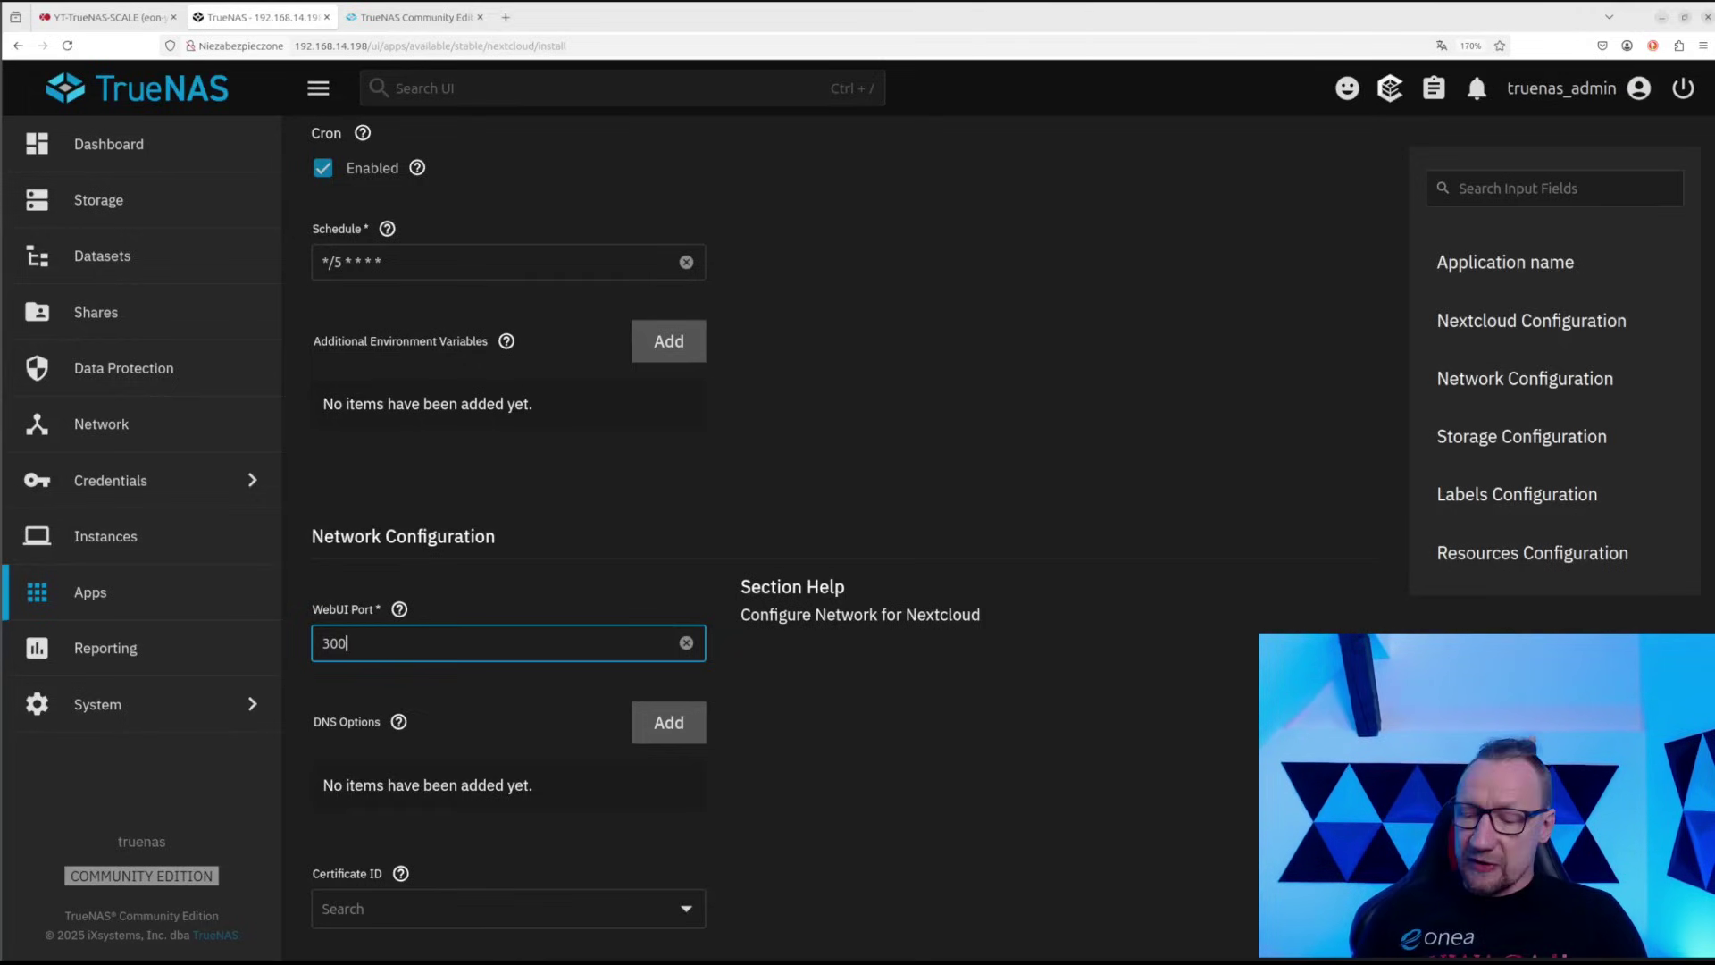
{"action": "type", "text": "0000"}
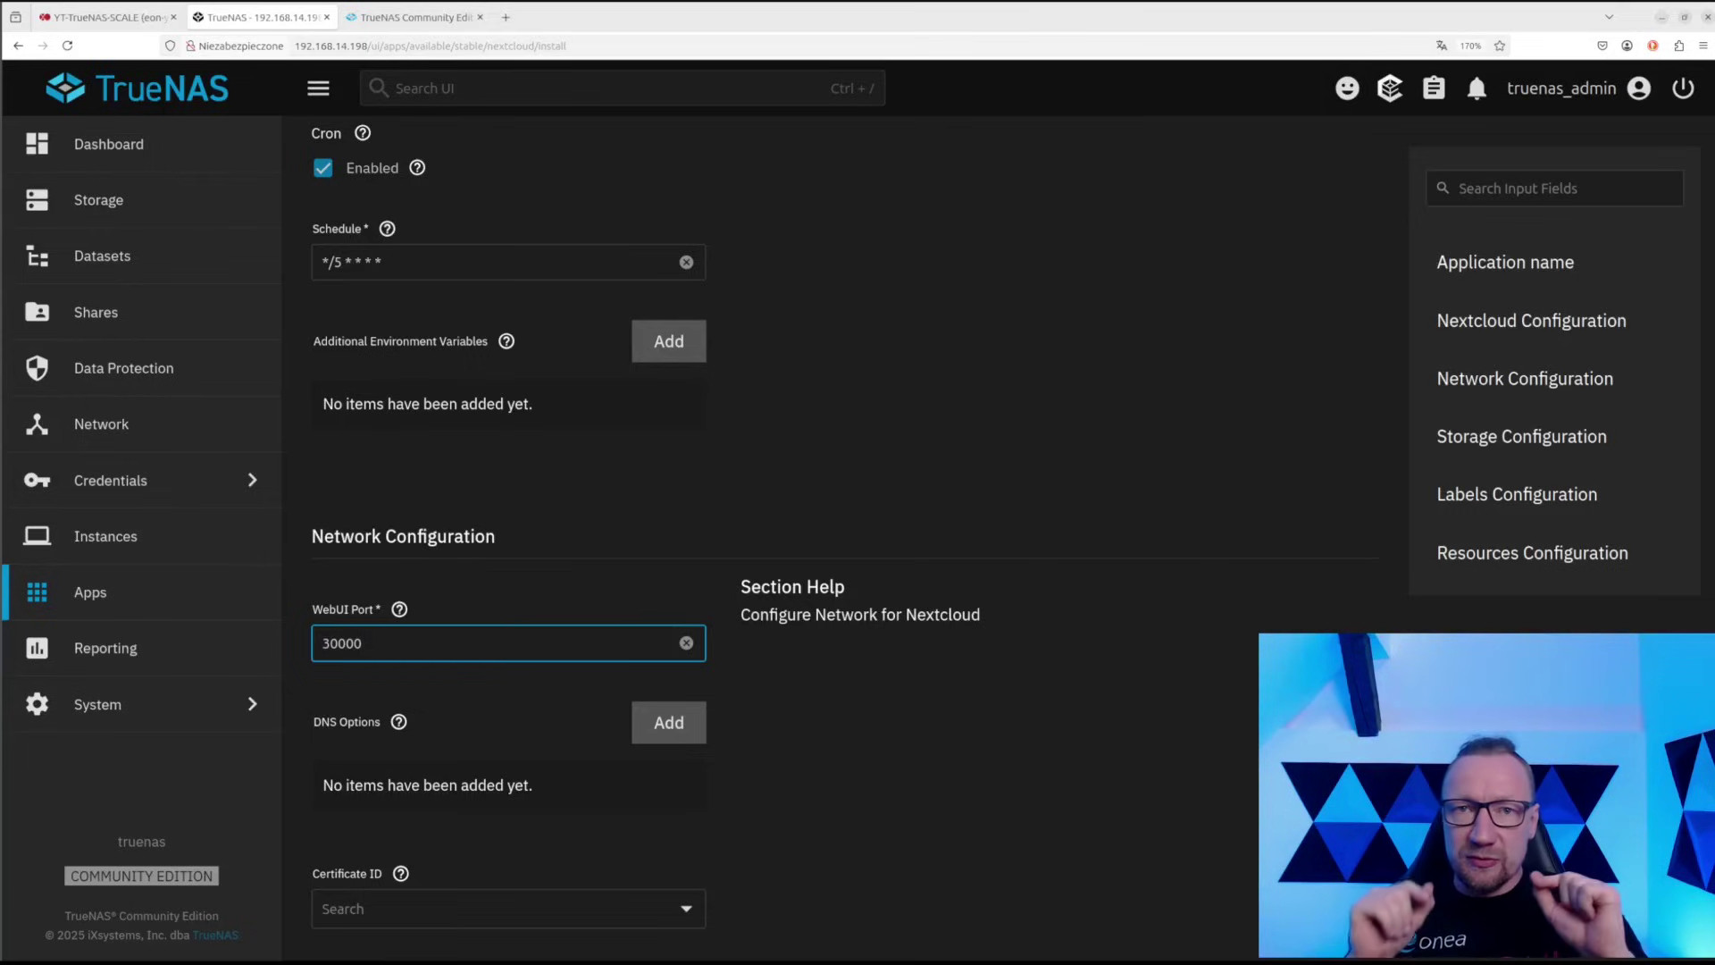
Set the Certificate ID to No Certificate
{"action": "scroll", "coordinate": [450, 608], "scroll_direction": "down", "scroll_amount": 1}
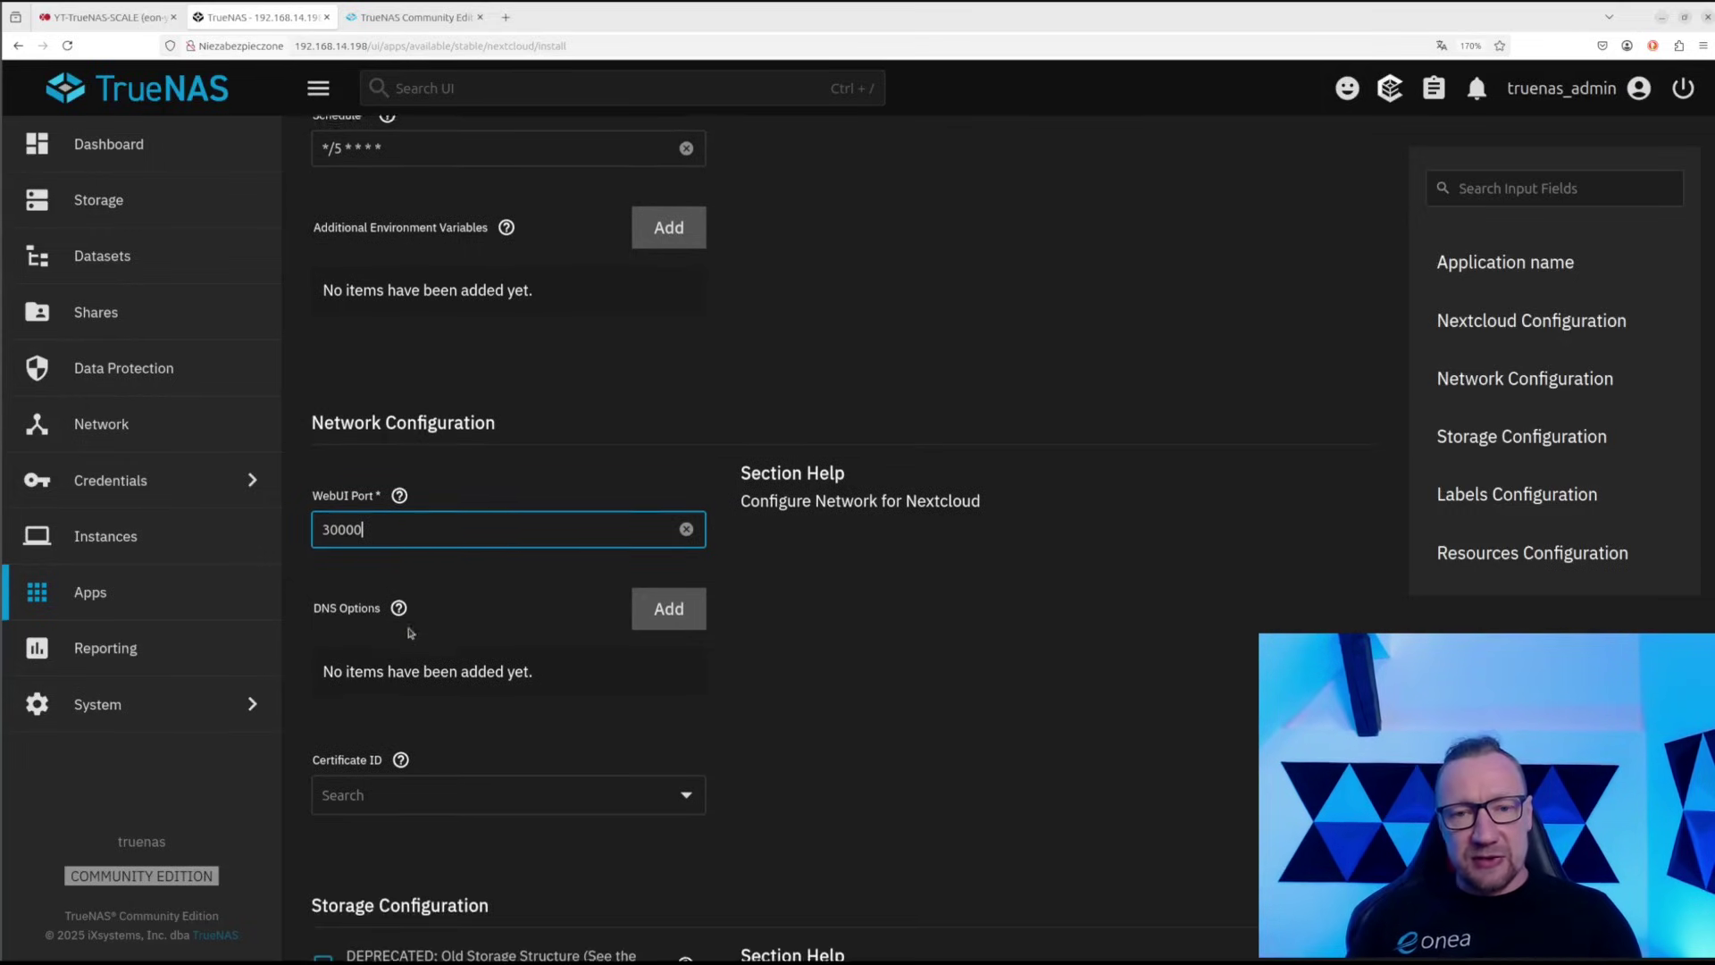
{"action": "scroll", "coordinate": [524, 627], "scroll_direction": "down", "scroll_amount": 2}
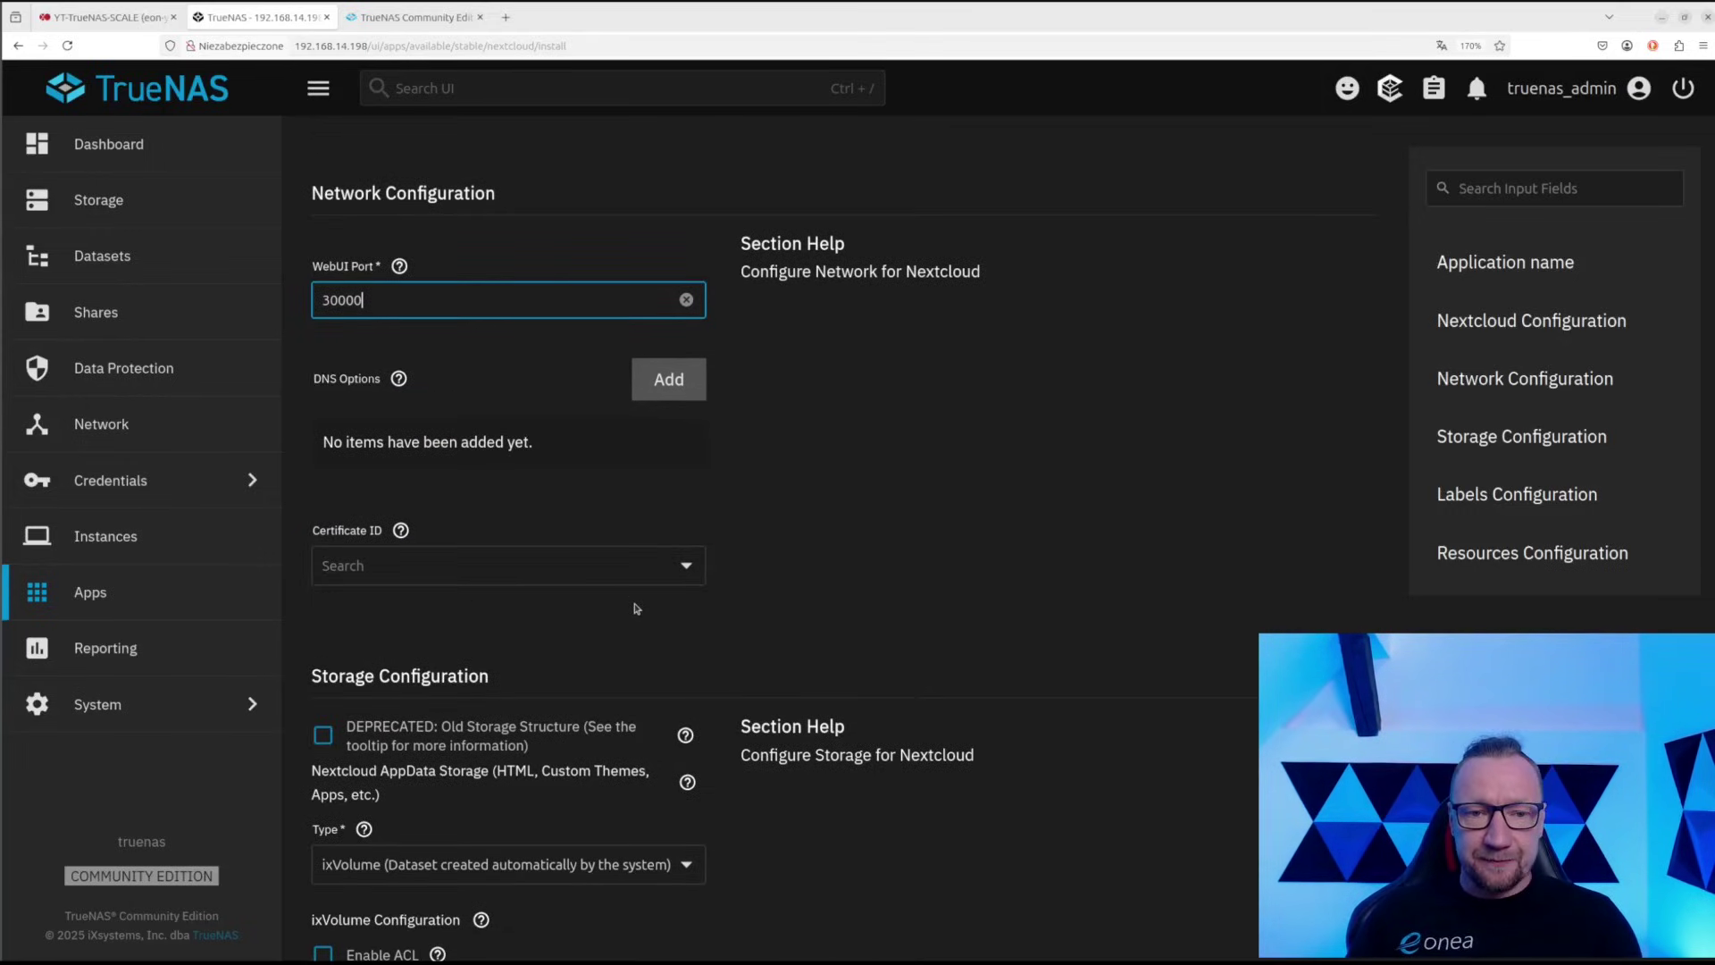
{"action": "left_click", "coordinate": [635, 573]}
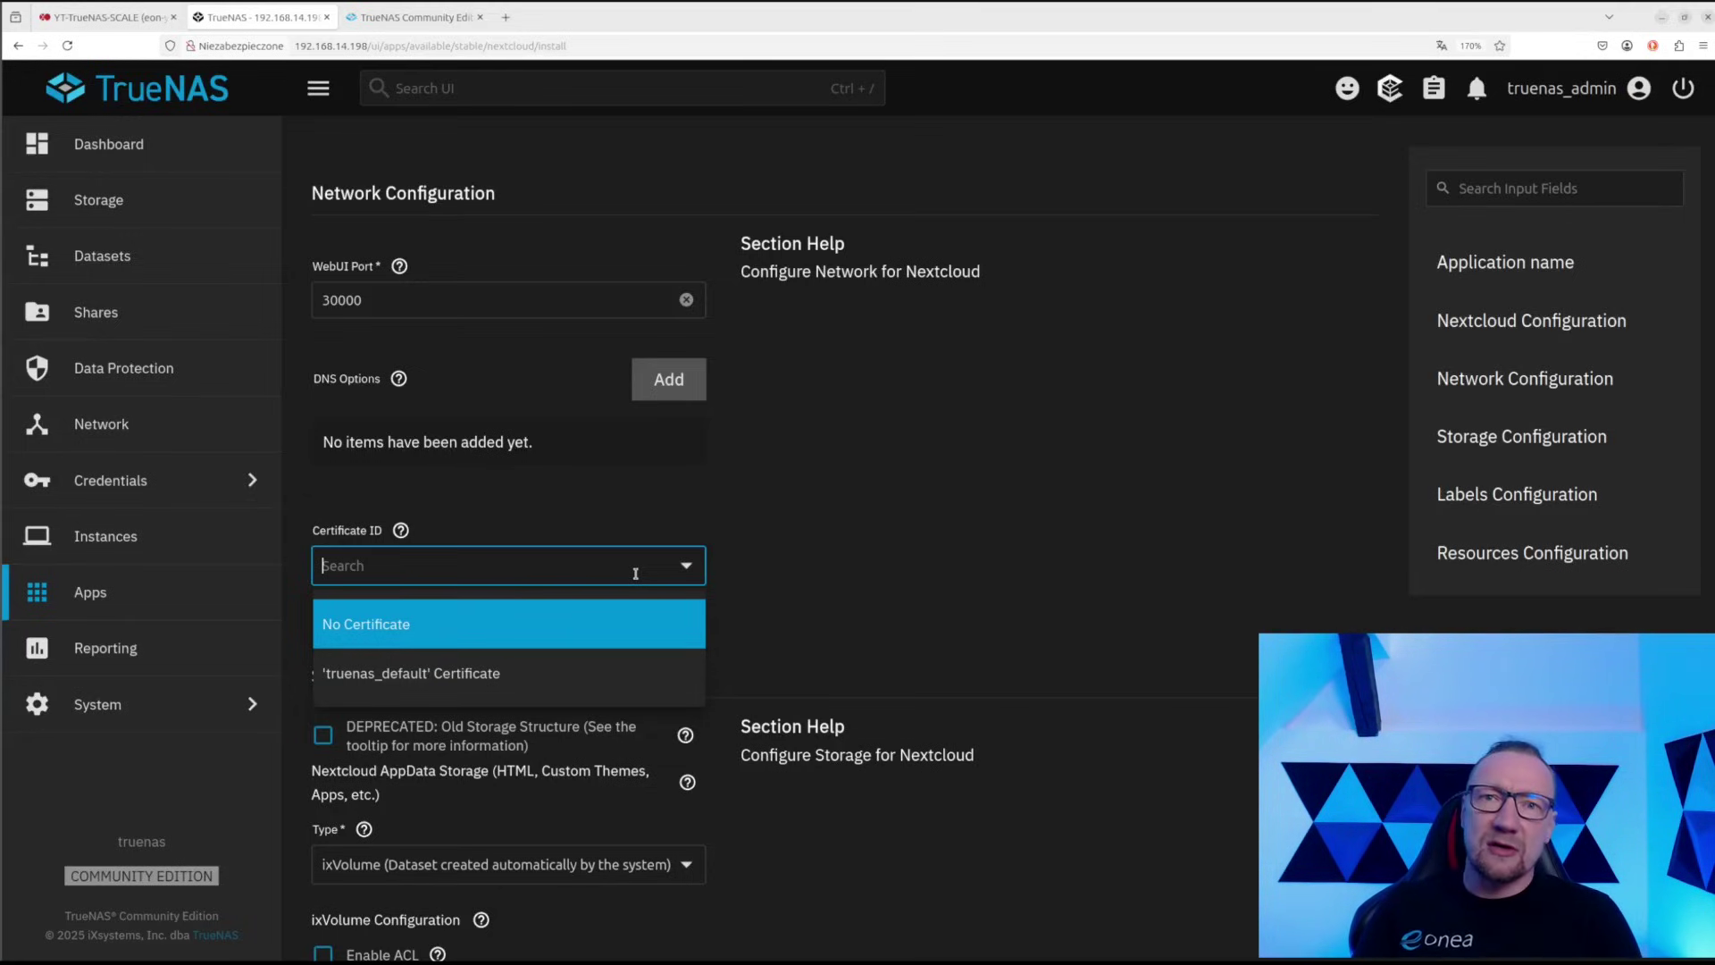
{"action": "left_click", "coordinate": [581, 623]}
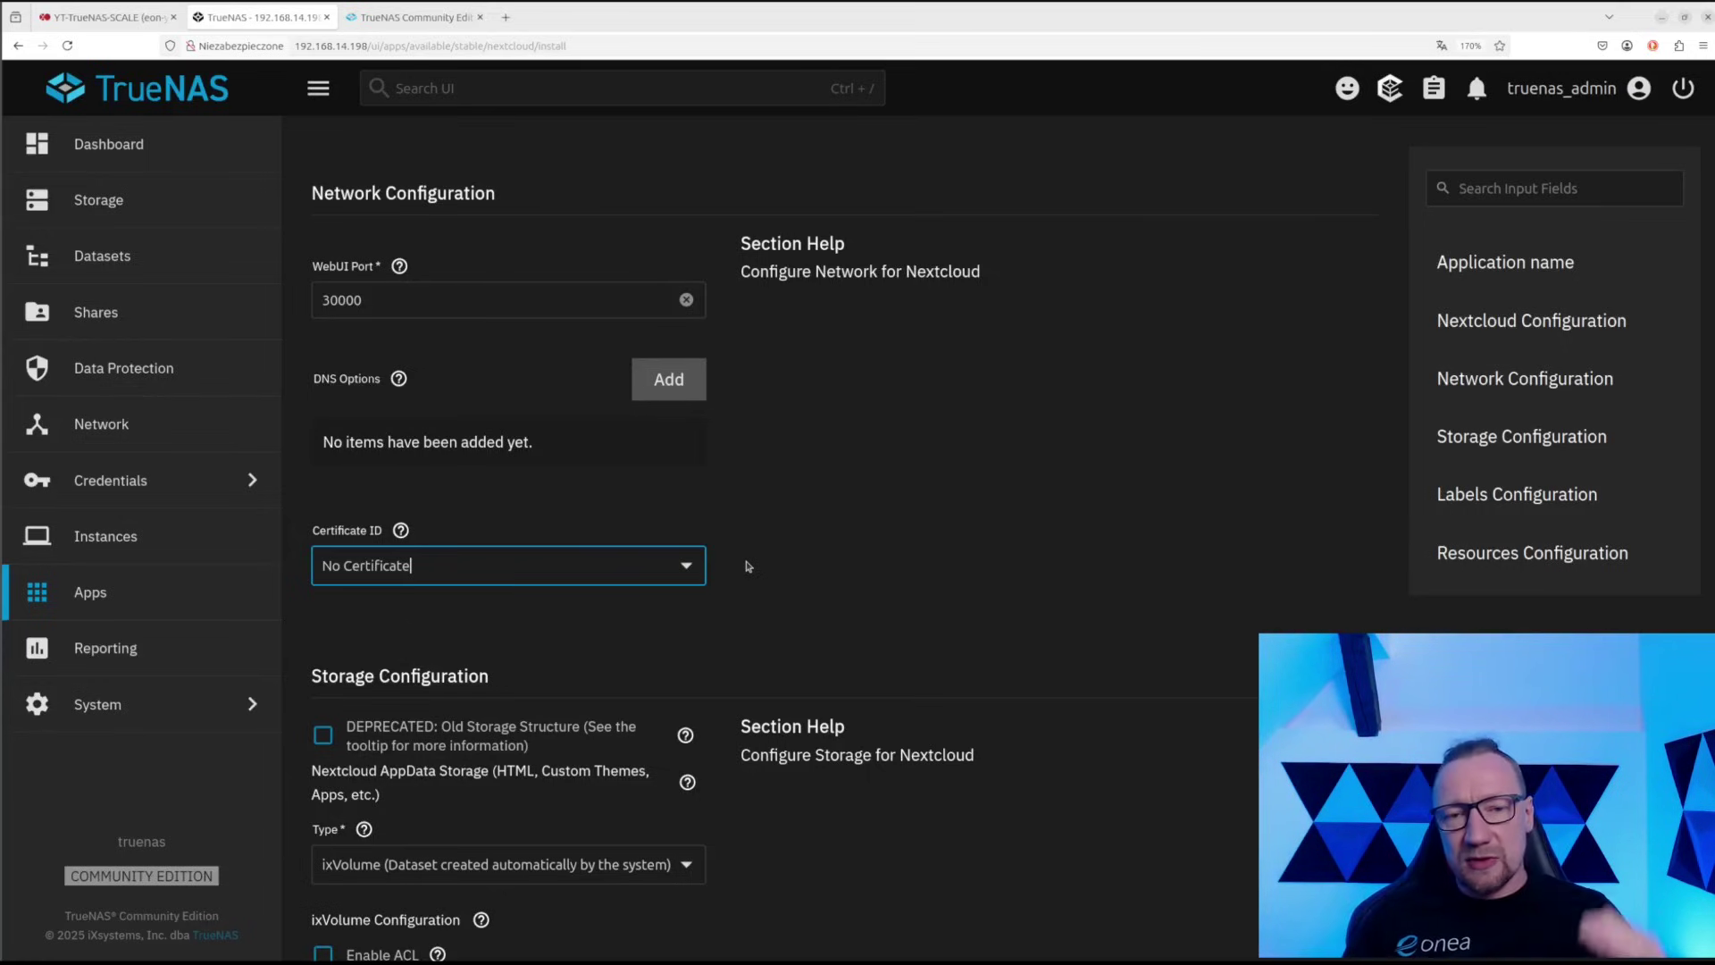
{"action": "scroll", "coordinate": [658, 570], "scroll_direction": "down", "scroll_amount": 5}
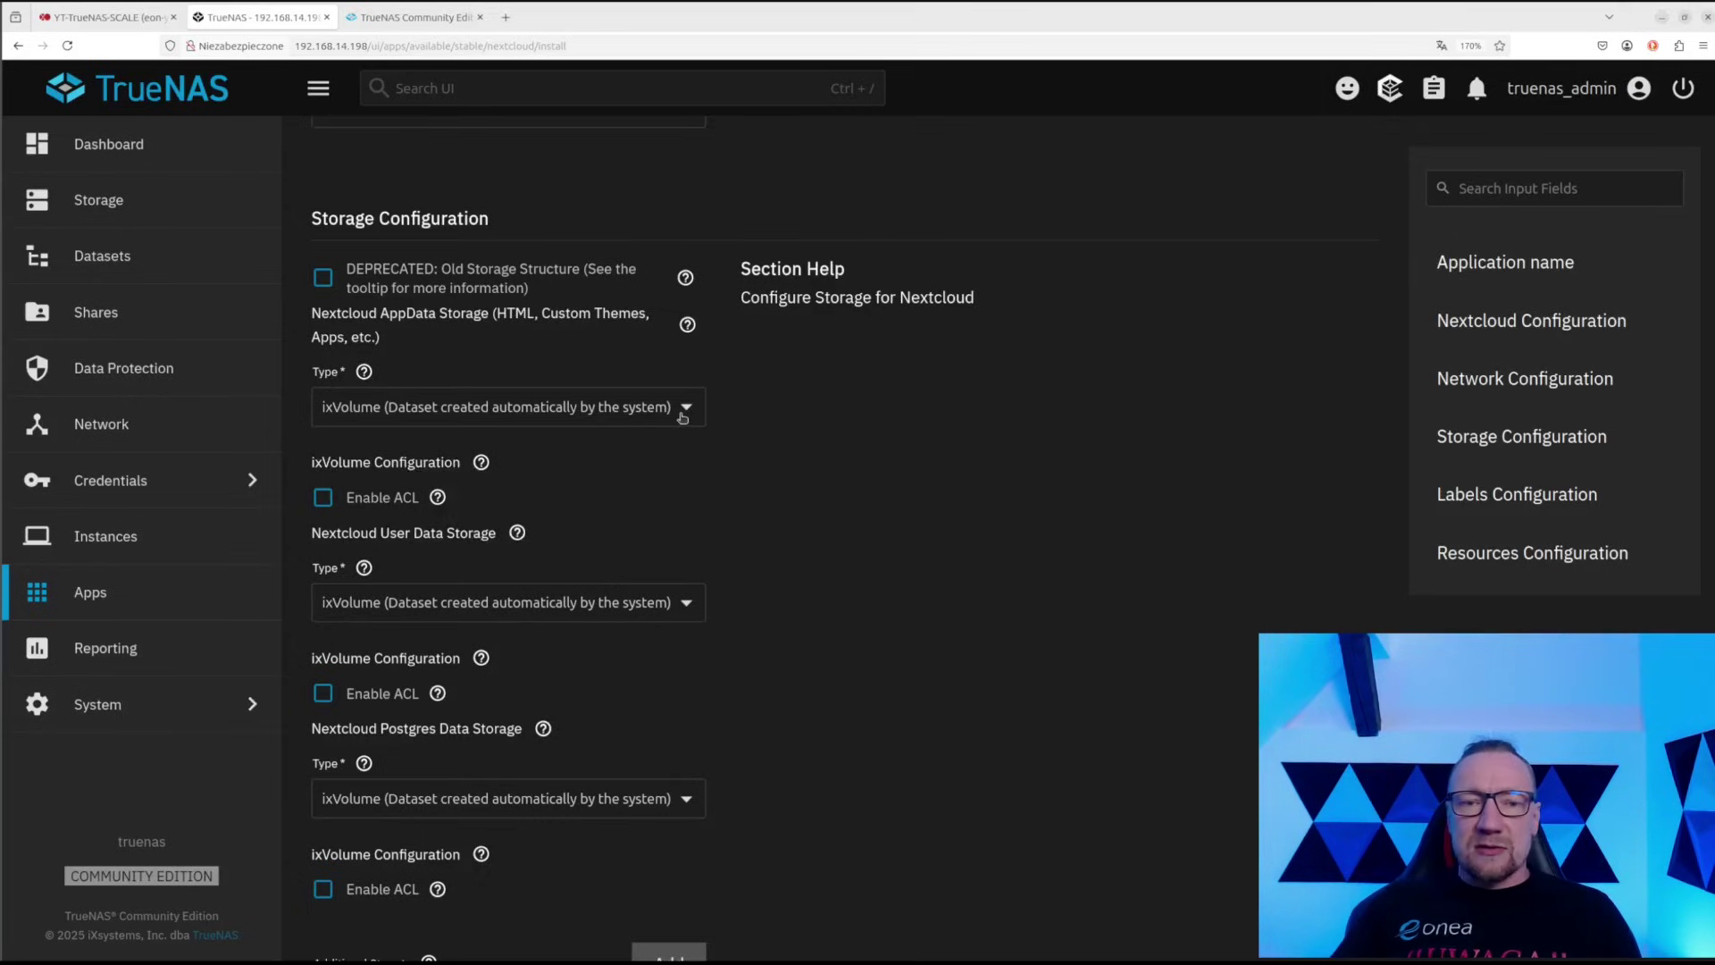
Change the AppData storage type to Host Path
{"action": "left_click", "coordinate": [700, 416]}
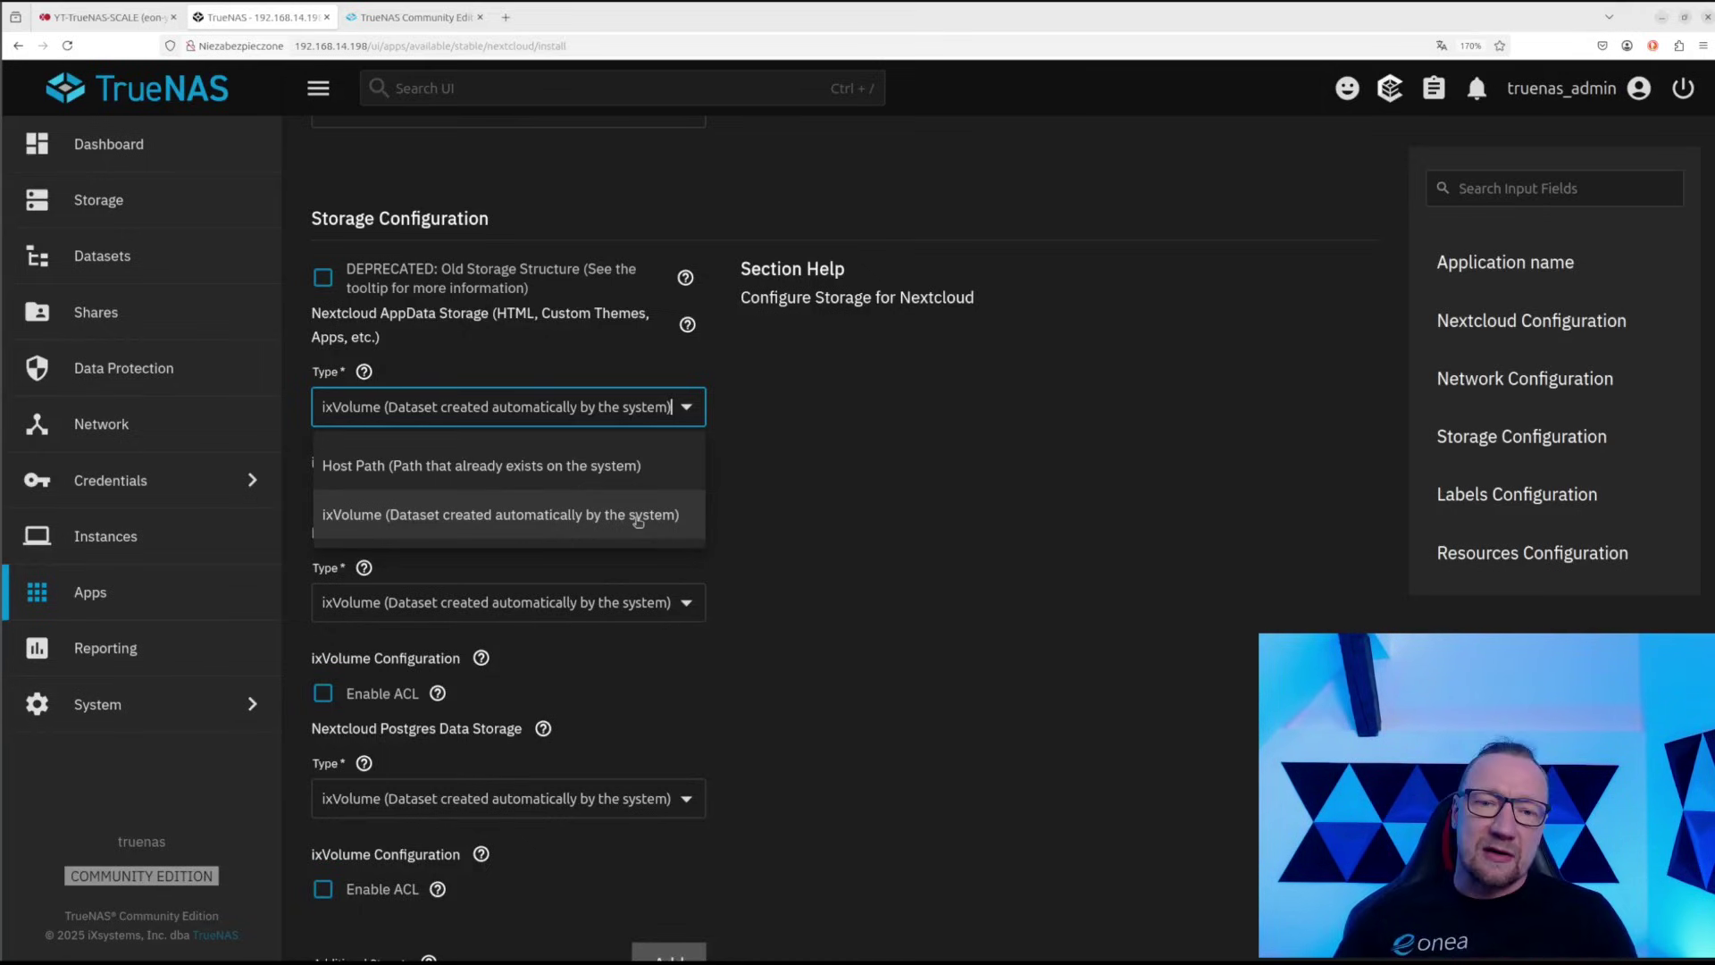
{"action": "left_click", "coordinate": [407, 468]}
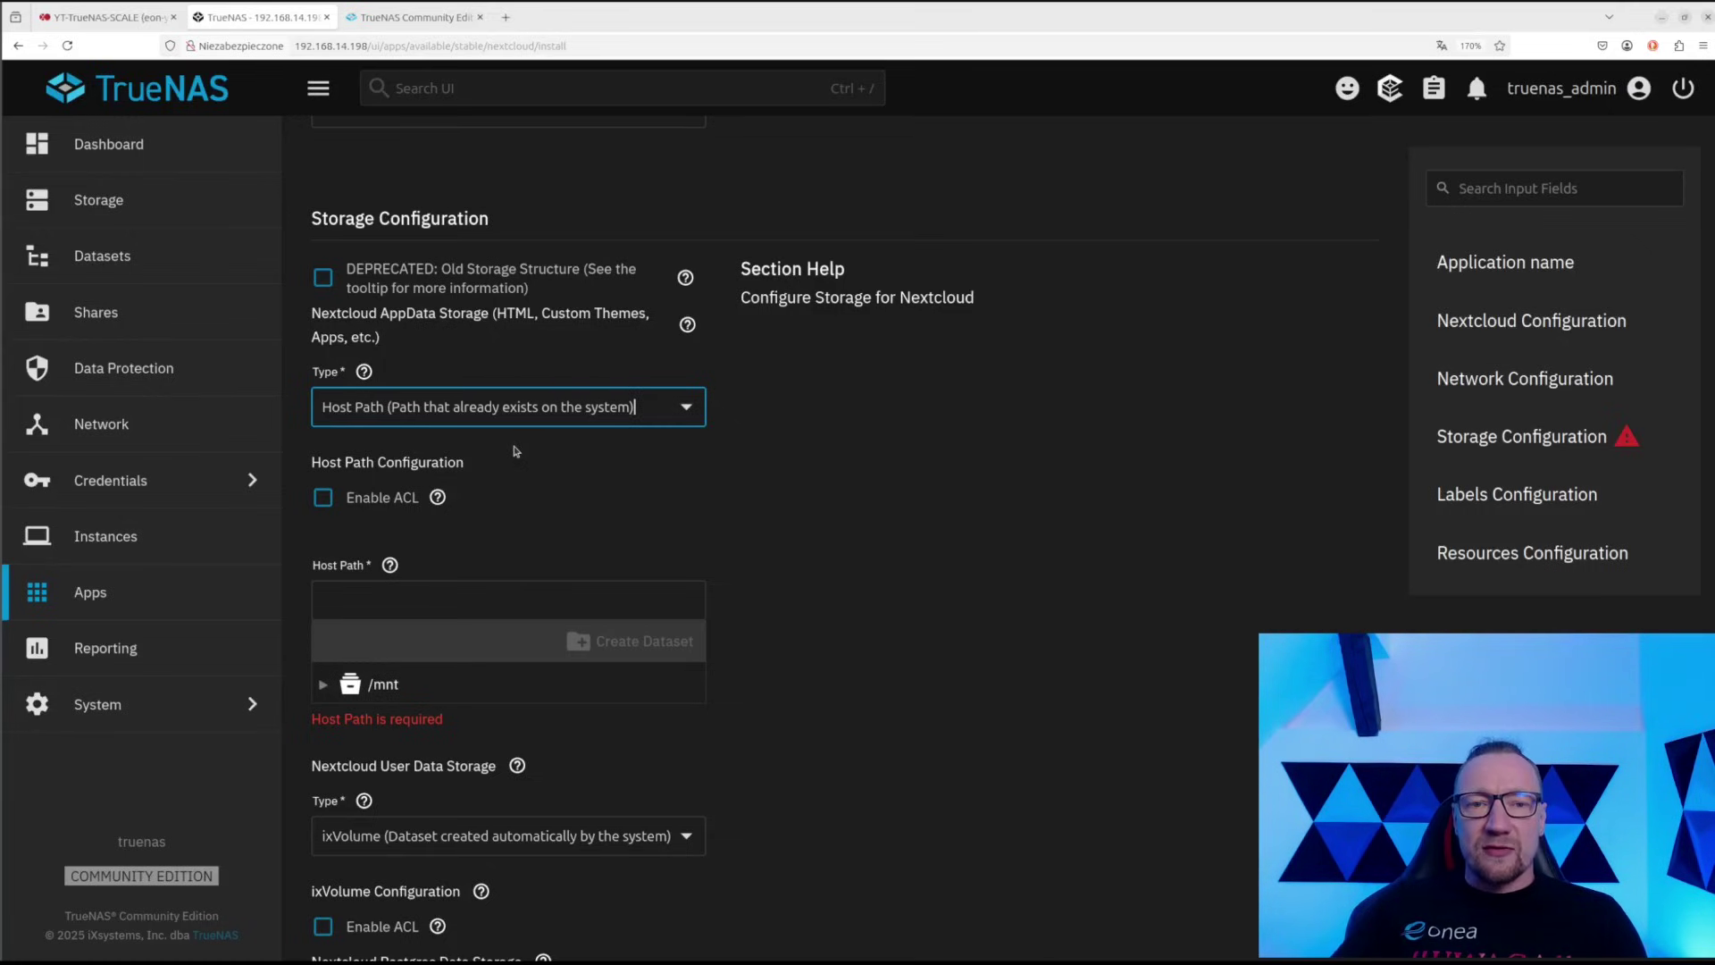
{"action": "scroll", "coordinate": [516, 451], "scroll_direction": "down", "scroll_amount": 1}
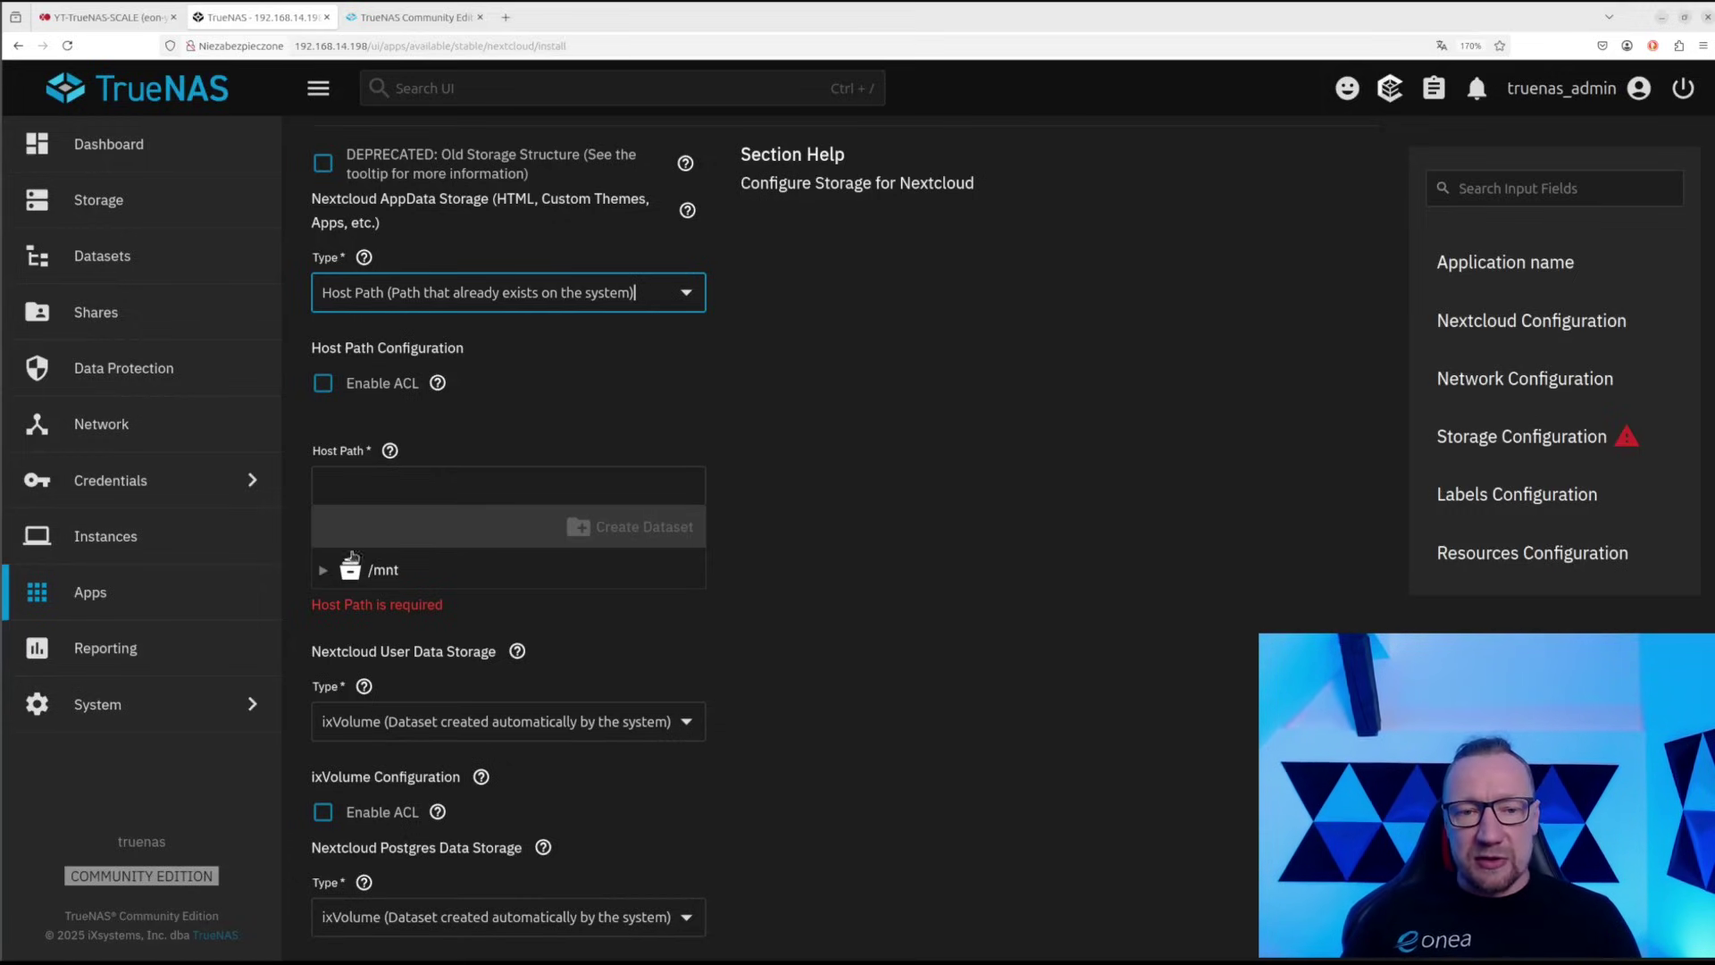
Pick /mnt/test-pool as the AppData host path and begin creating a dataset there
{"action": "left_click", "coordinate": [325, 571]}
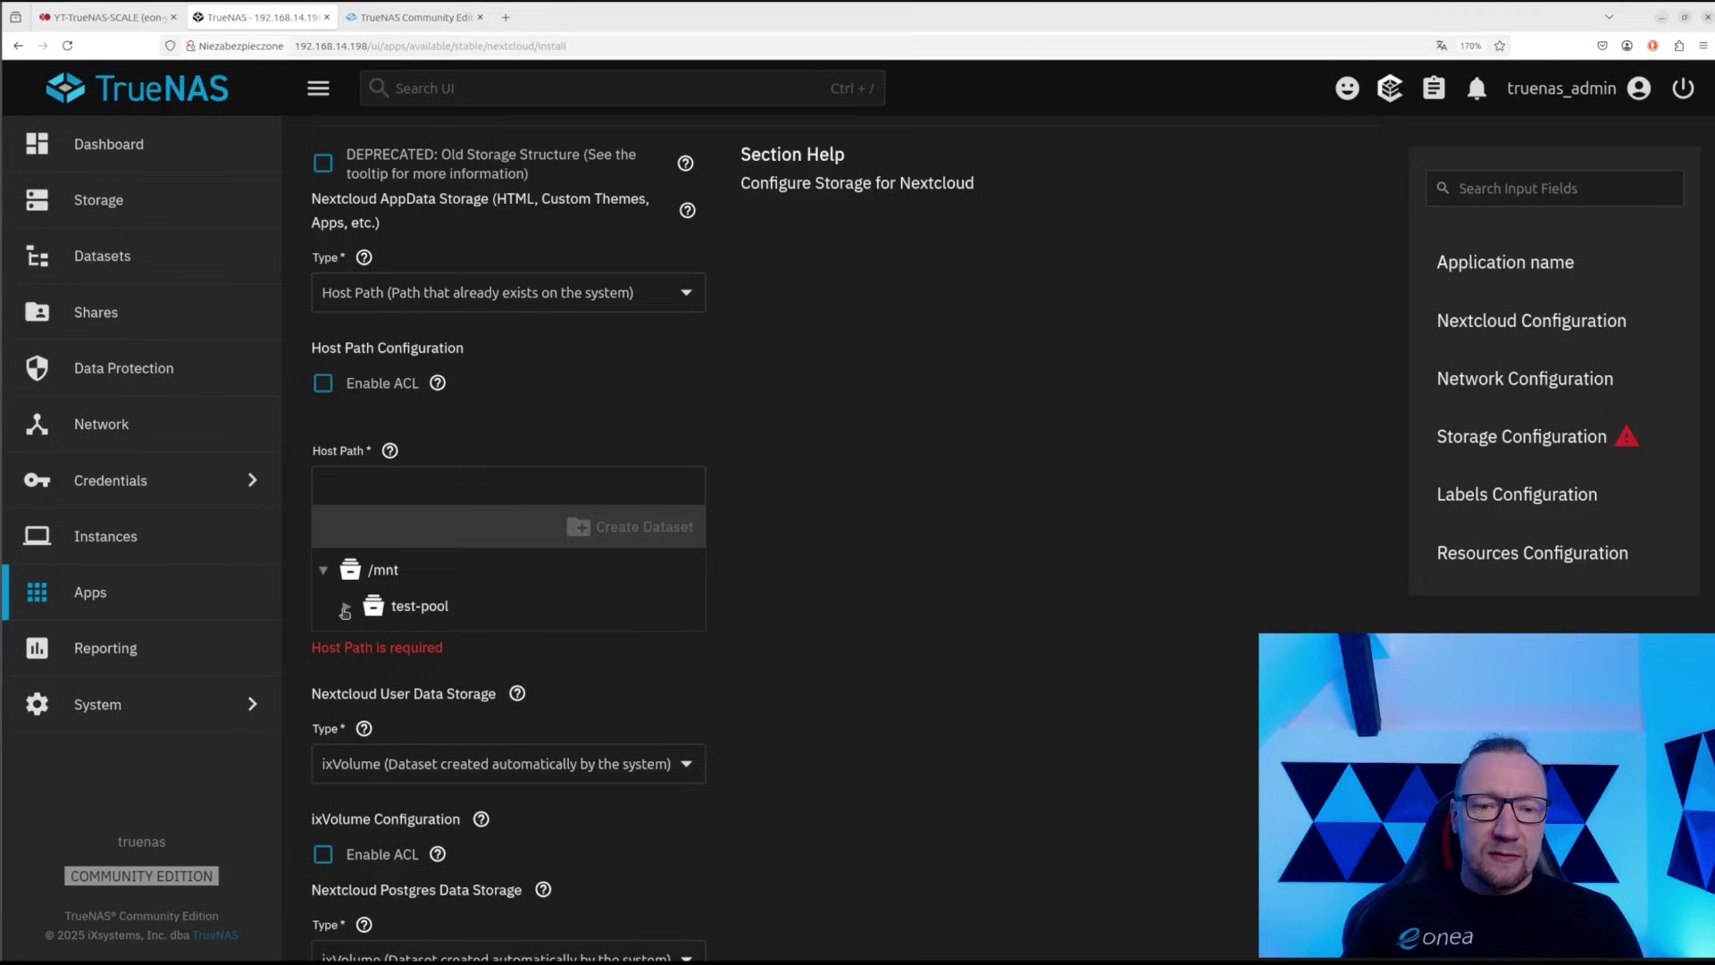
{"action": "left_click", "coordinate": [345, 607]}
{"action": "scroll", "coordinate": [478, 594], "scroll_direction": "down", "scroll_amount": 2}
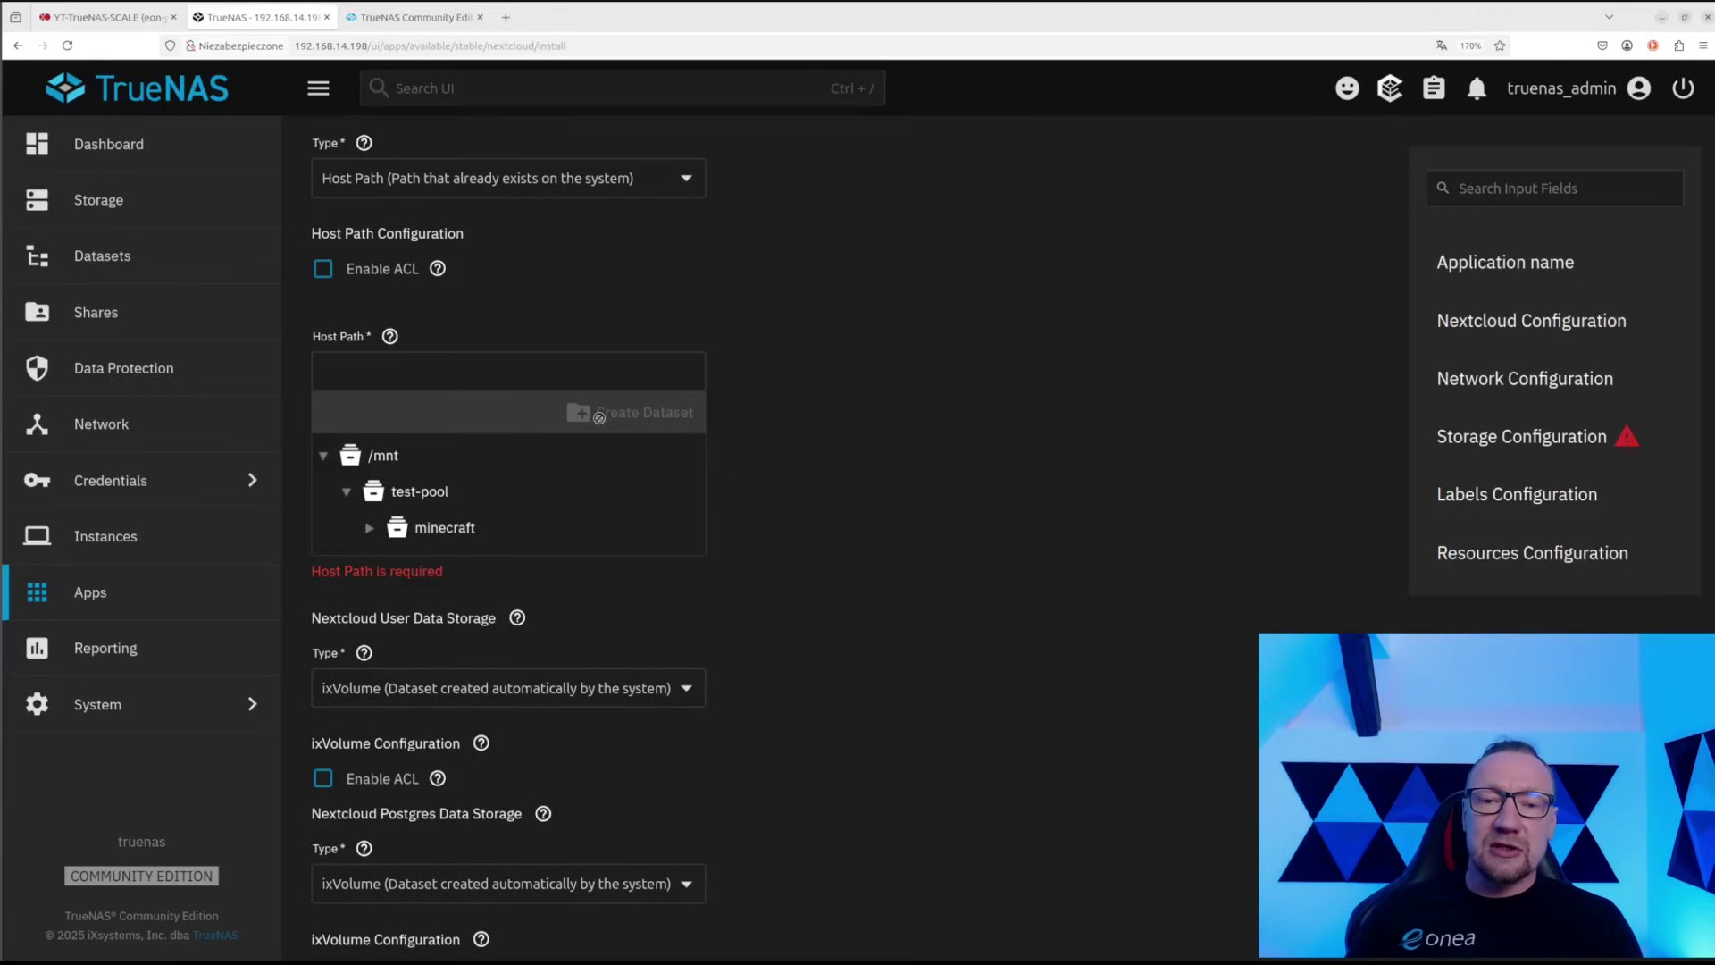
{"action": "left_click", "coordinate": [447, 494]}
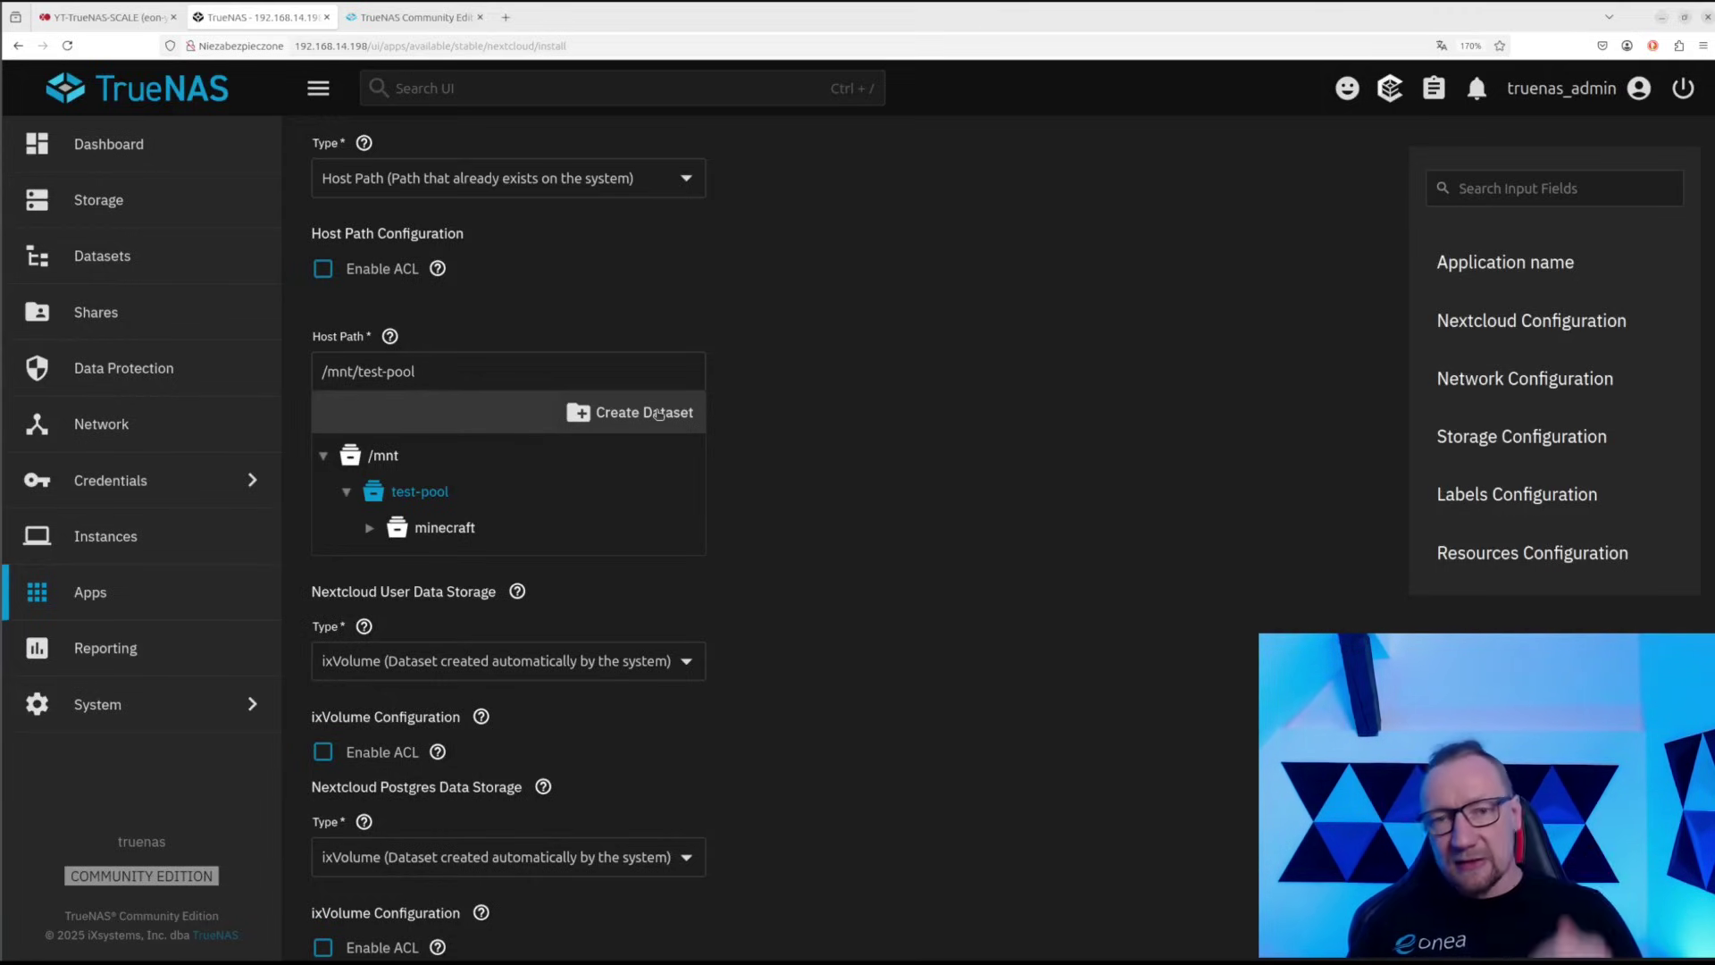
{"action": "left_click", "coordinate": [651, 415]}
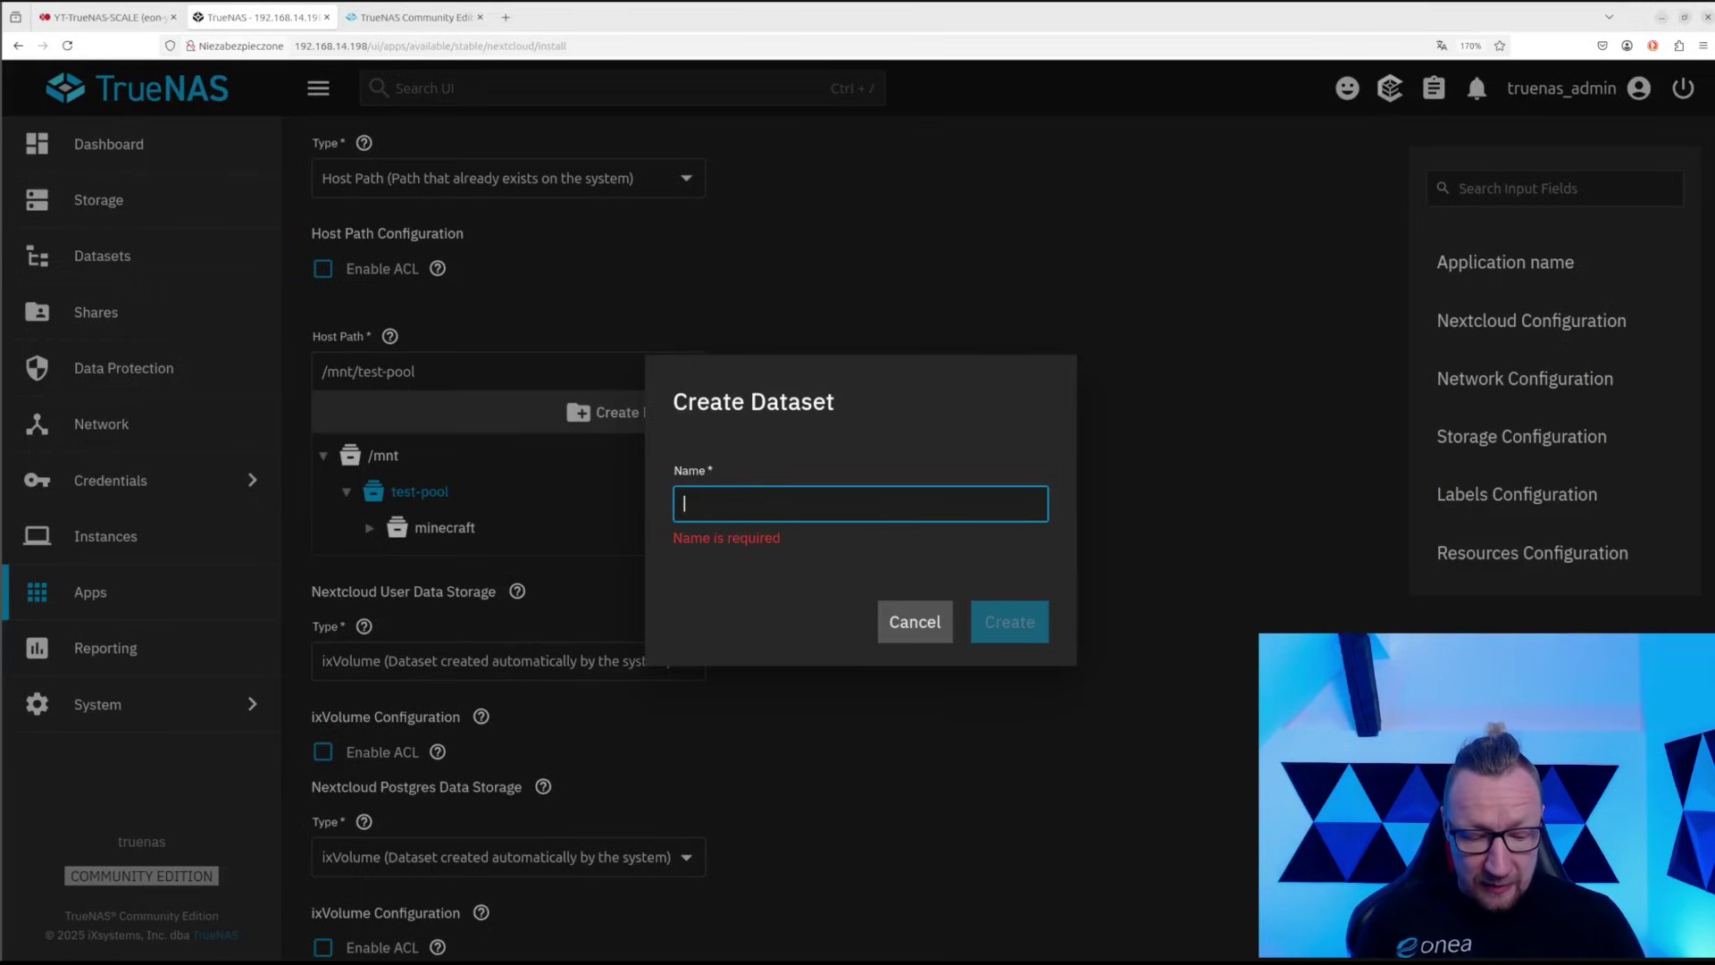
Create the nextcloud dataset in test-pool and select it as the host path
{"action": "type", "text": "nextcloud"}
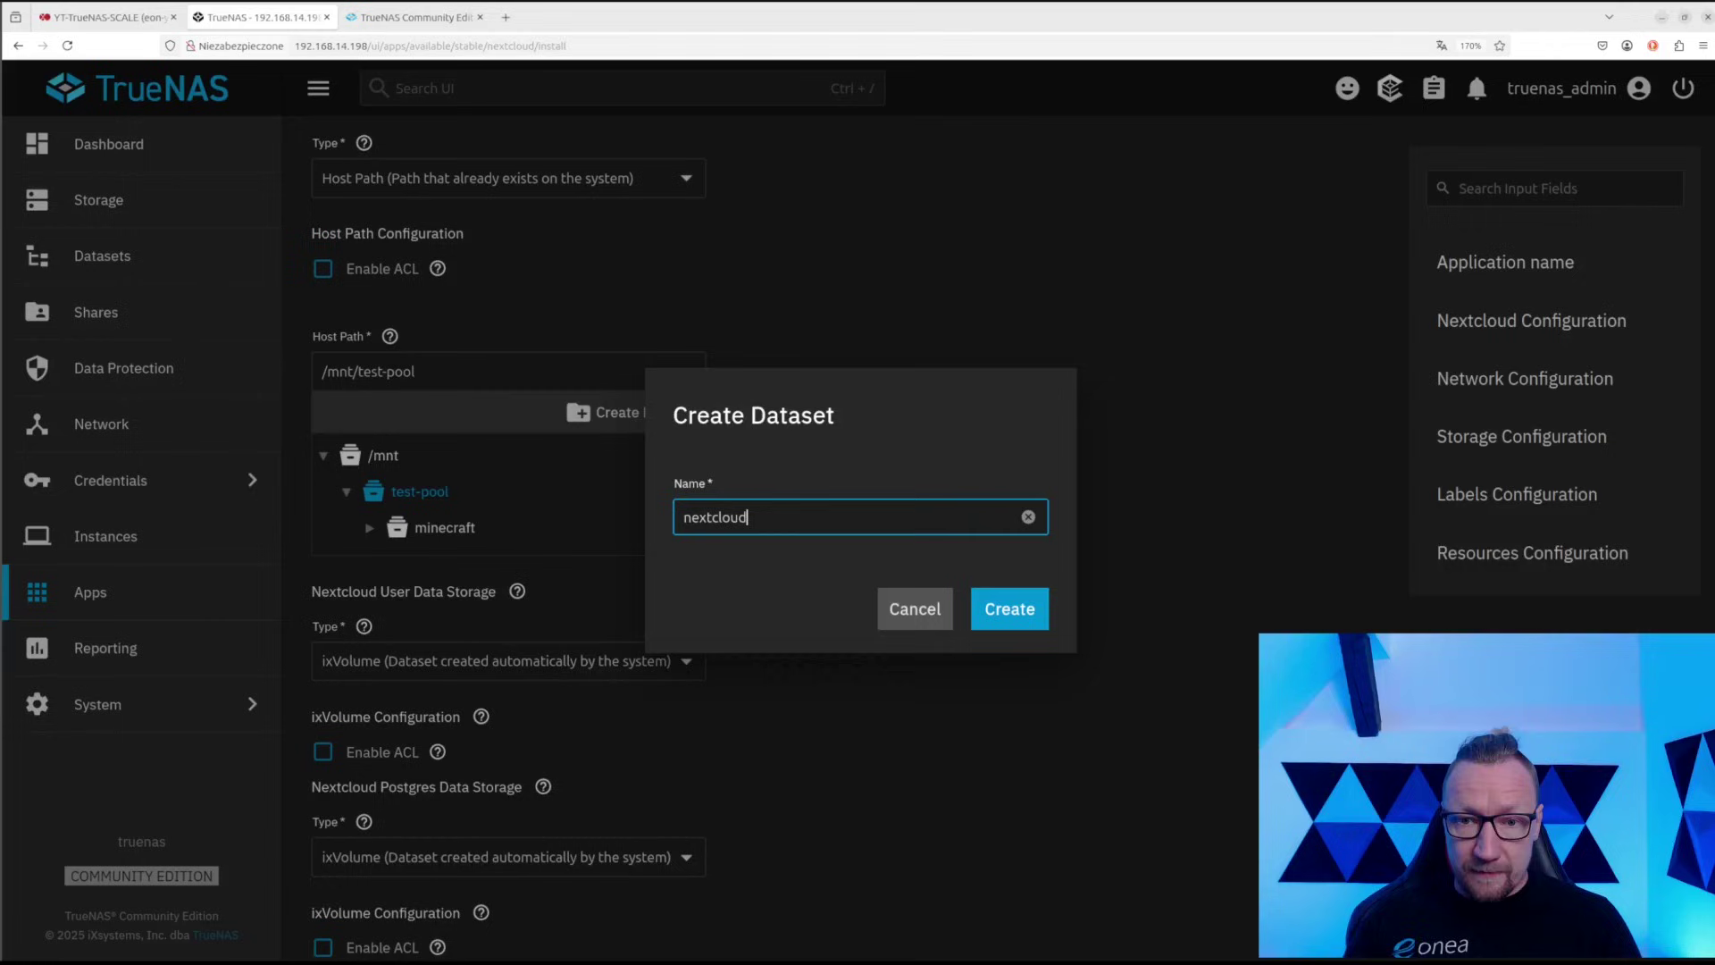
{"action": "left_click", "coordinate": [1005, 607]}
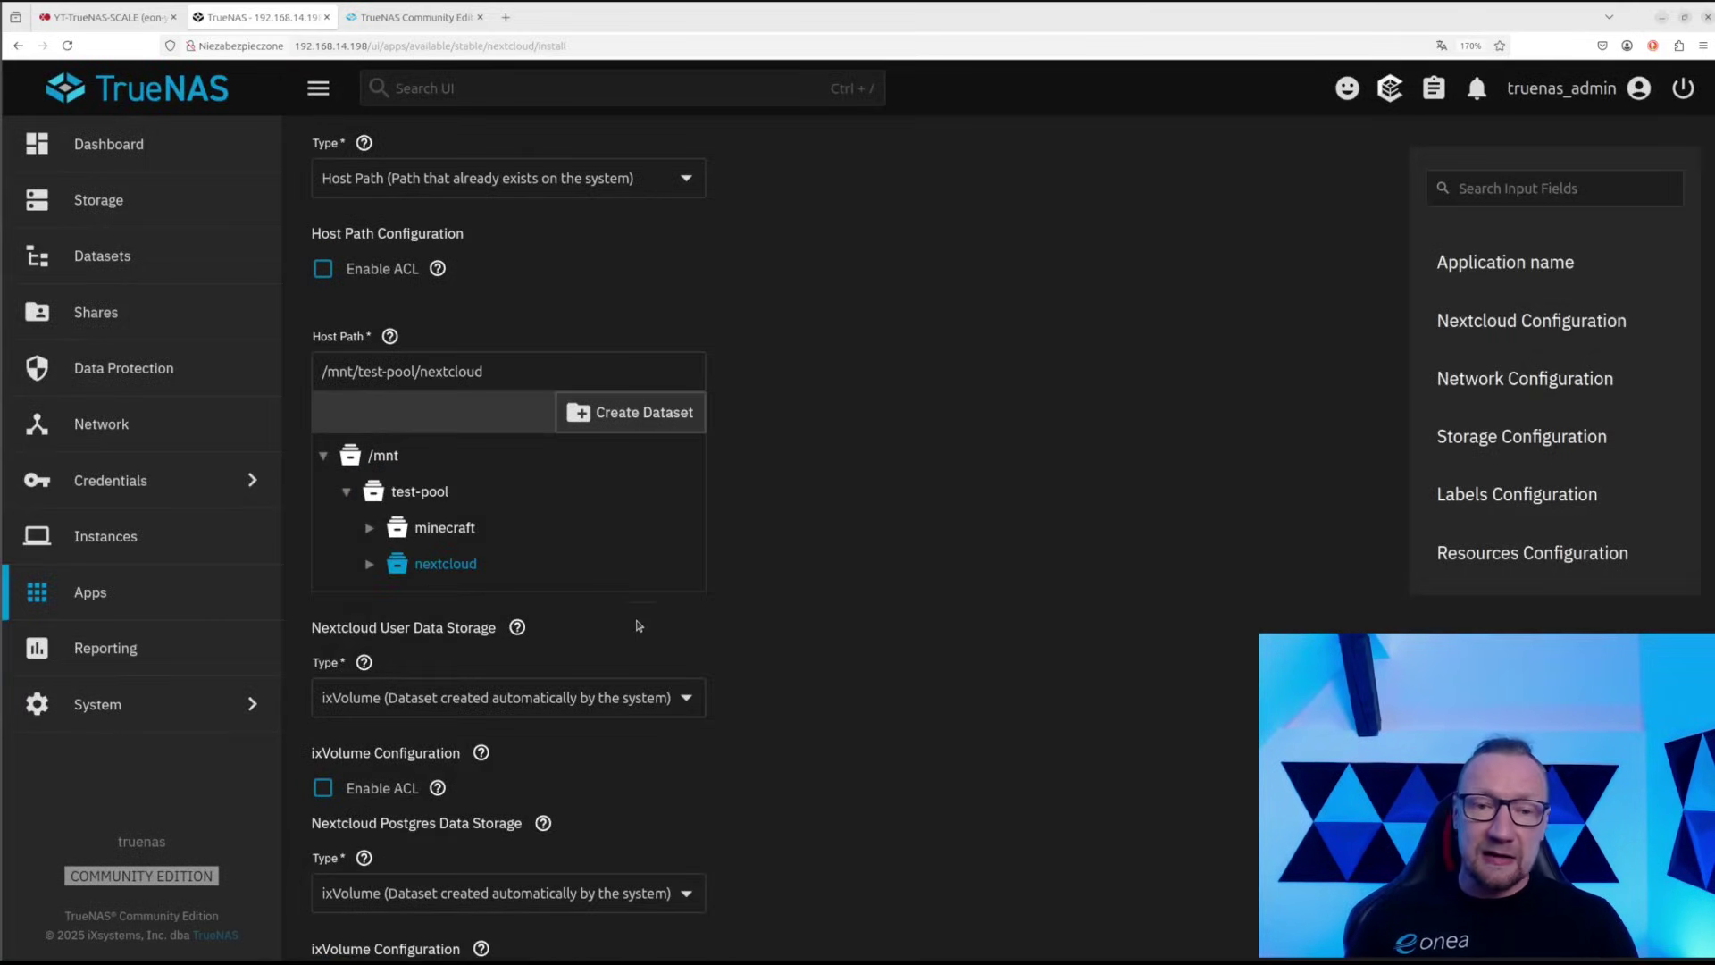
{"action": "left_click", "coordinate": [440, 568]}
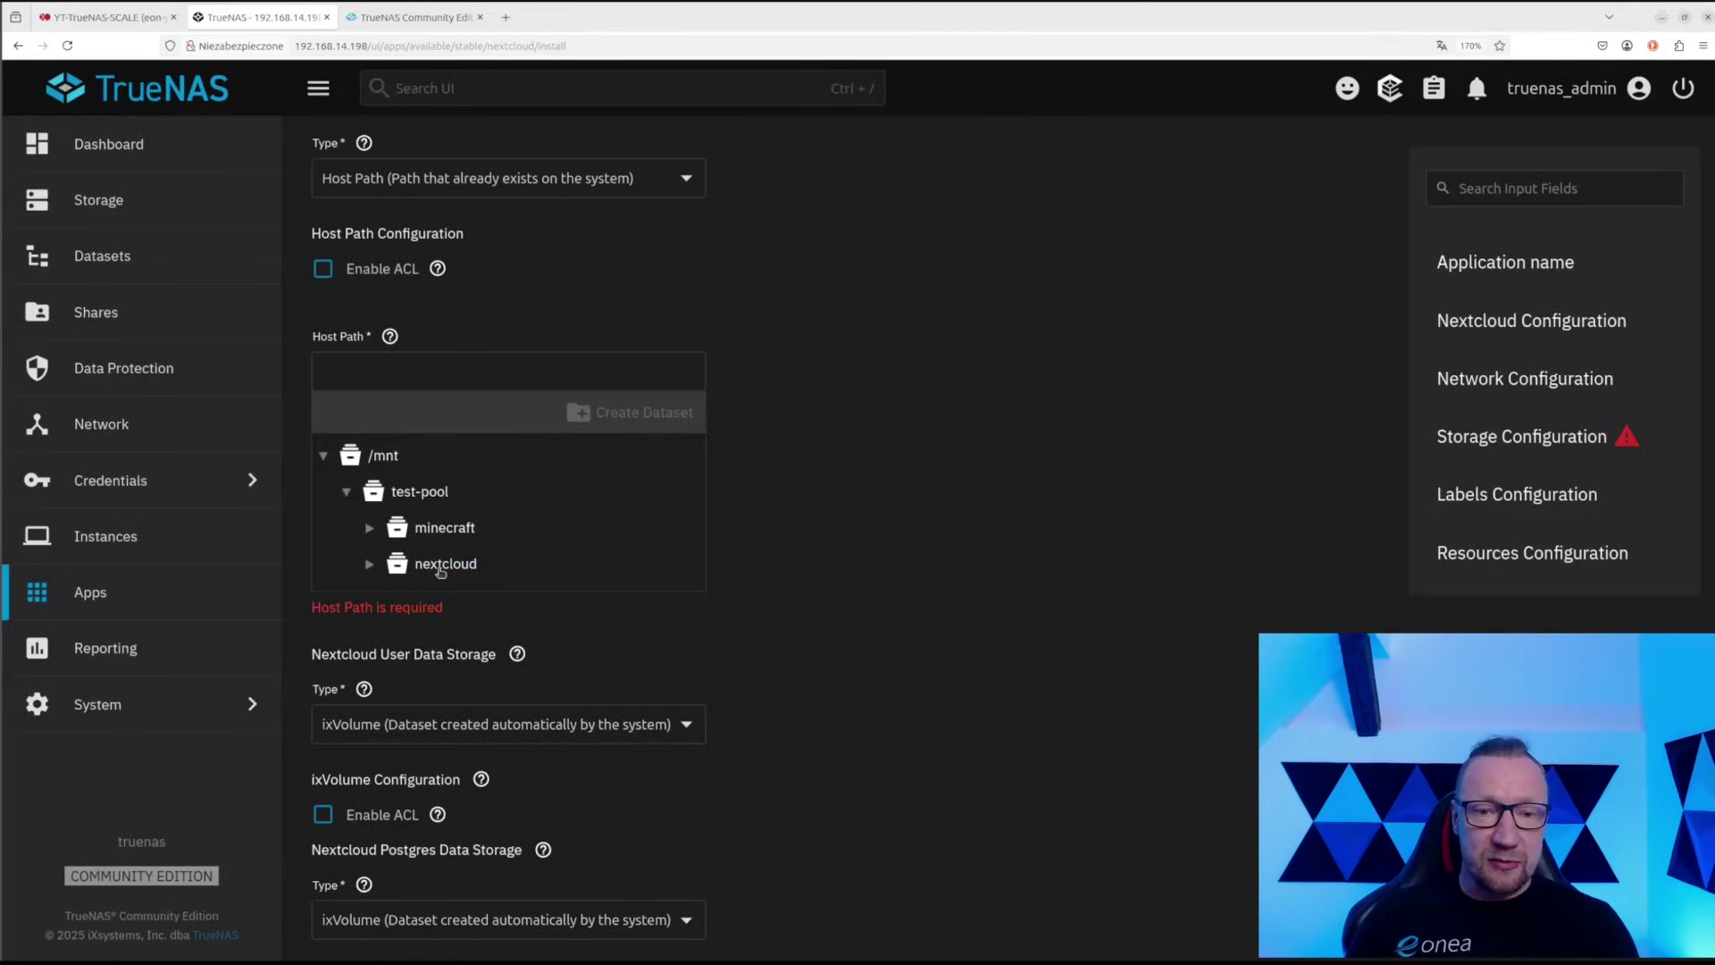
{"action": "left_click", "coordinate": [440, 570]}
{"action": "left_click", "coordinate": [447, 562]}
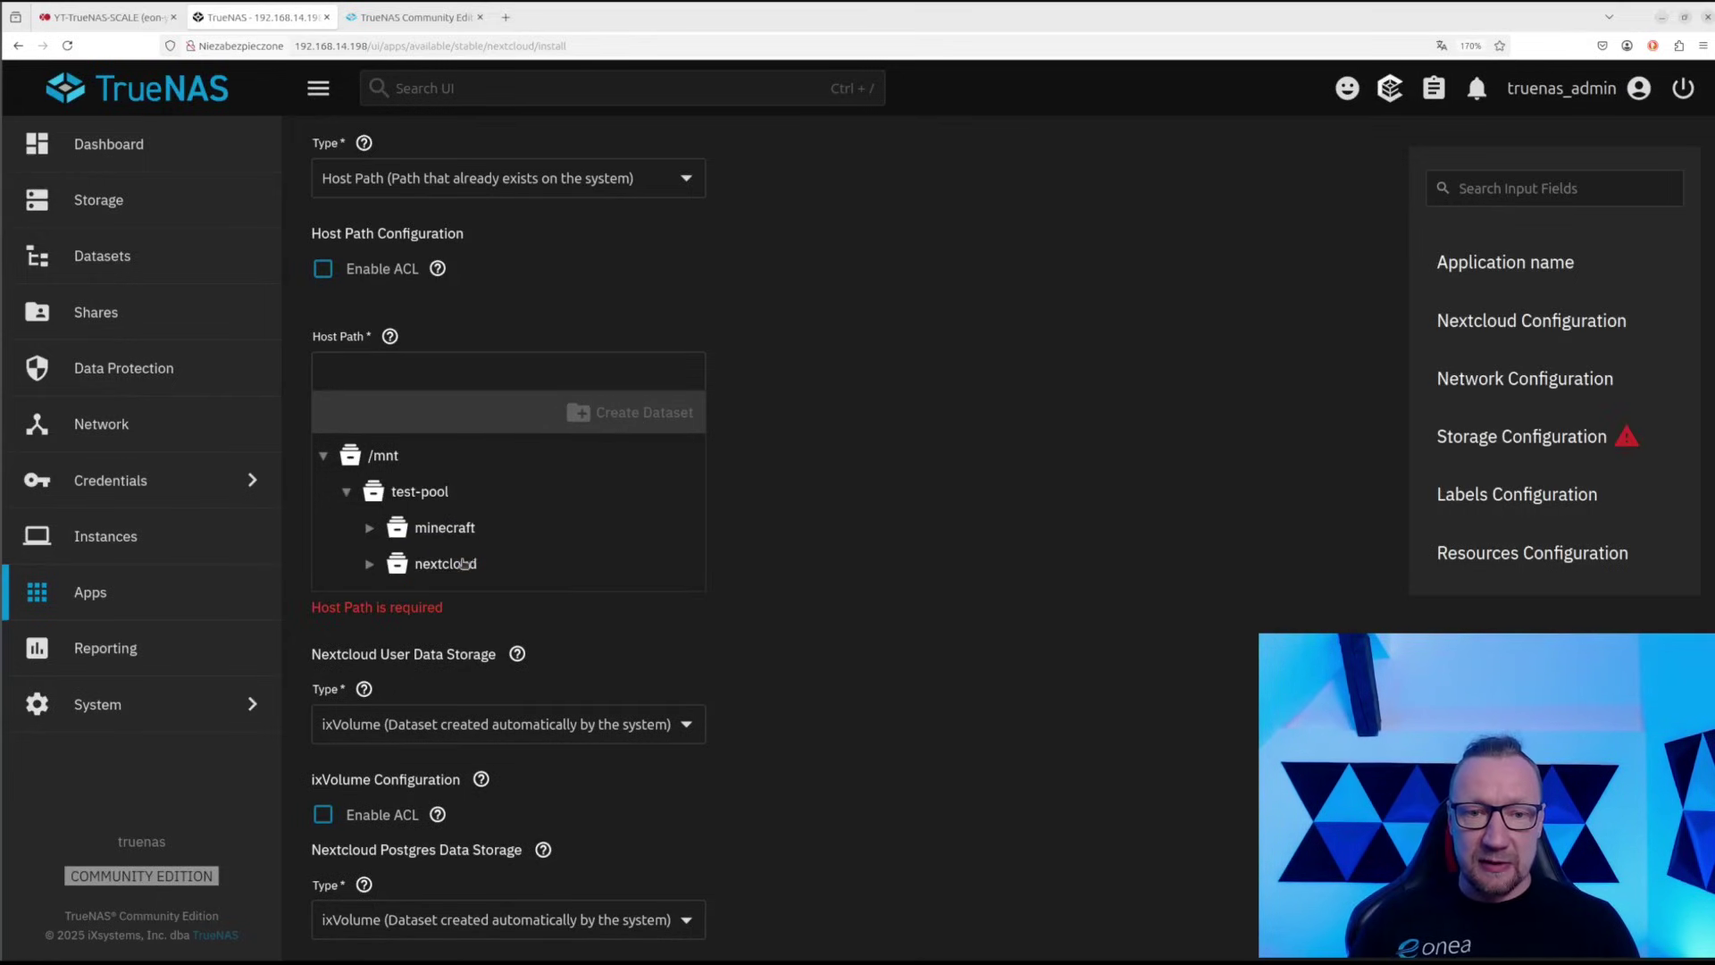
{"action": "left_click", "coordinate": [464, 562]}
Create a web-data dataset inside nextcloud and use /mnt/test-pool/nextcloud/web-data as the host path
{"action": "left_click", "coordinate": [615, 414]}
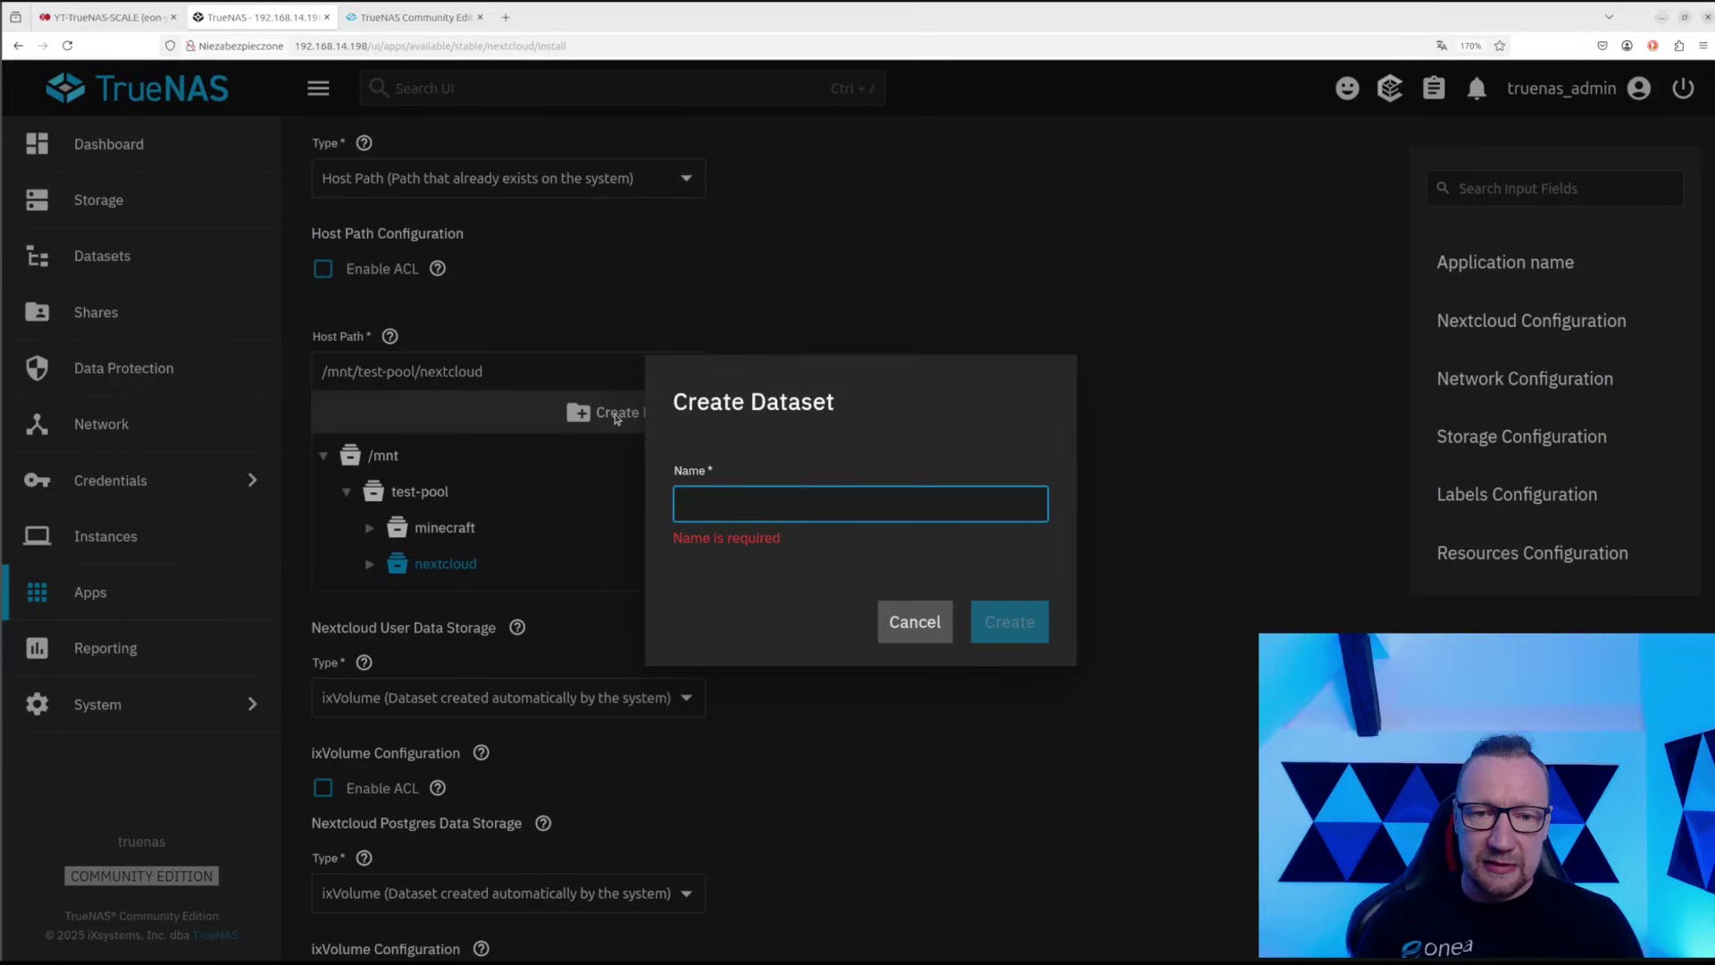
{"action": "type", "text": "web-data"}
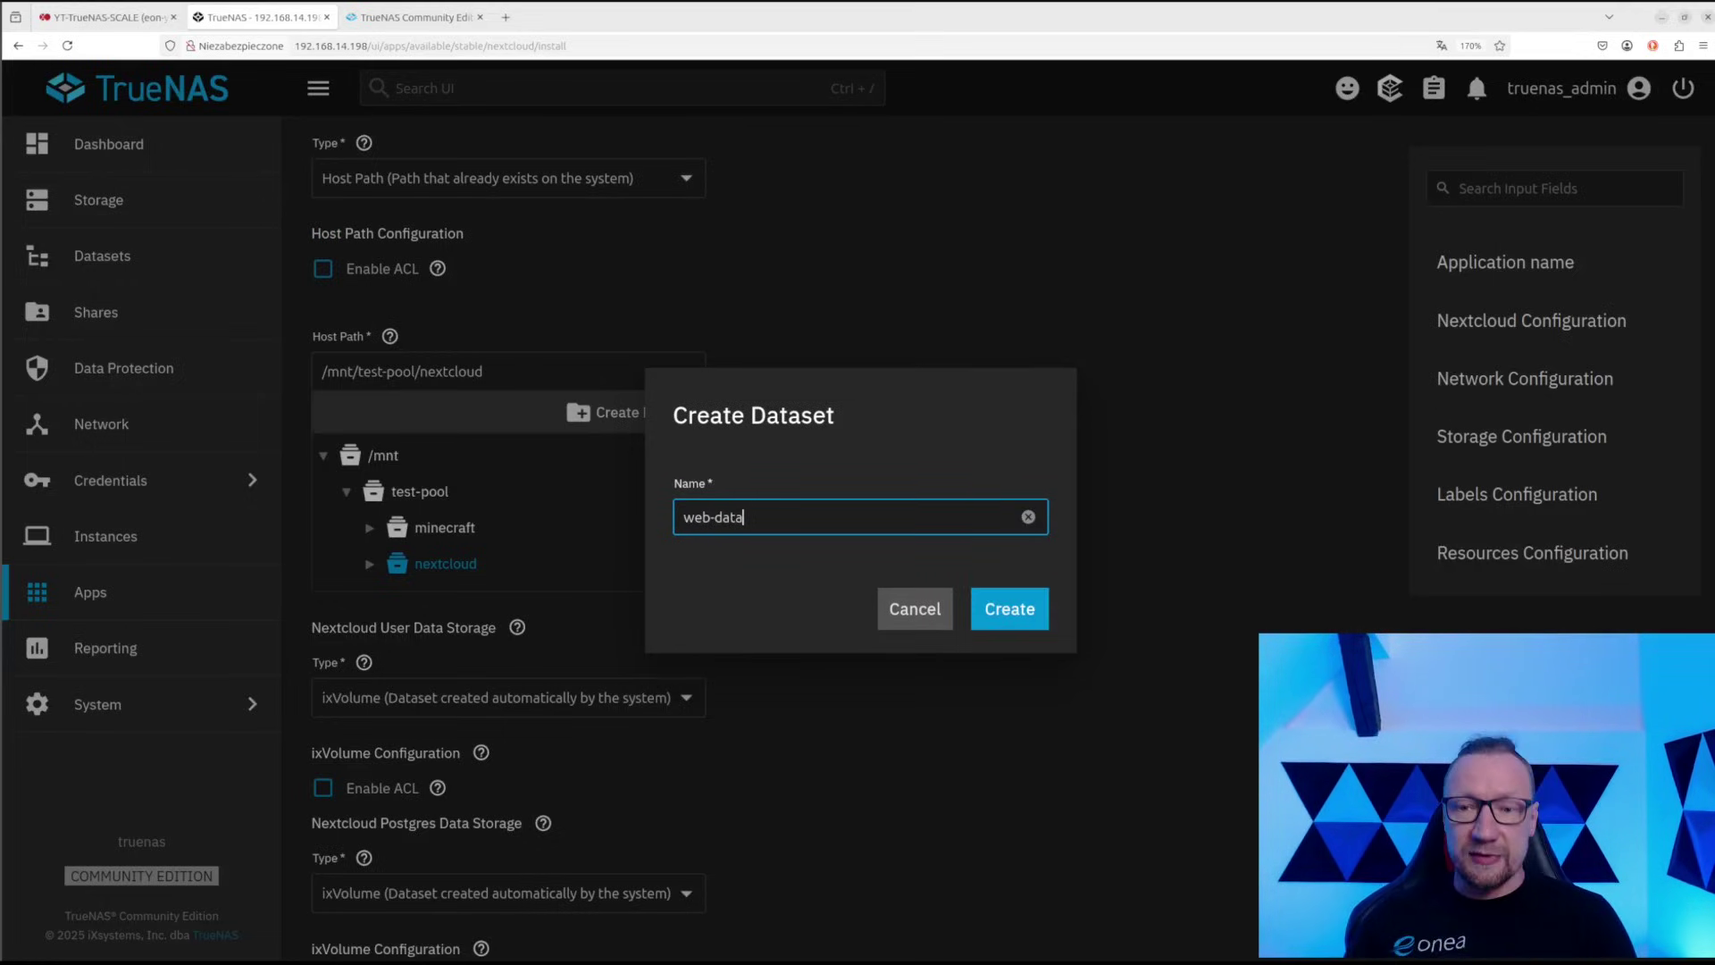
{"action": "left_click", "coordinate": [1008, 609]}
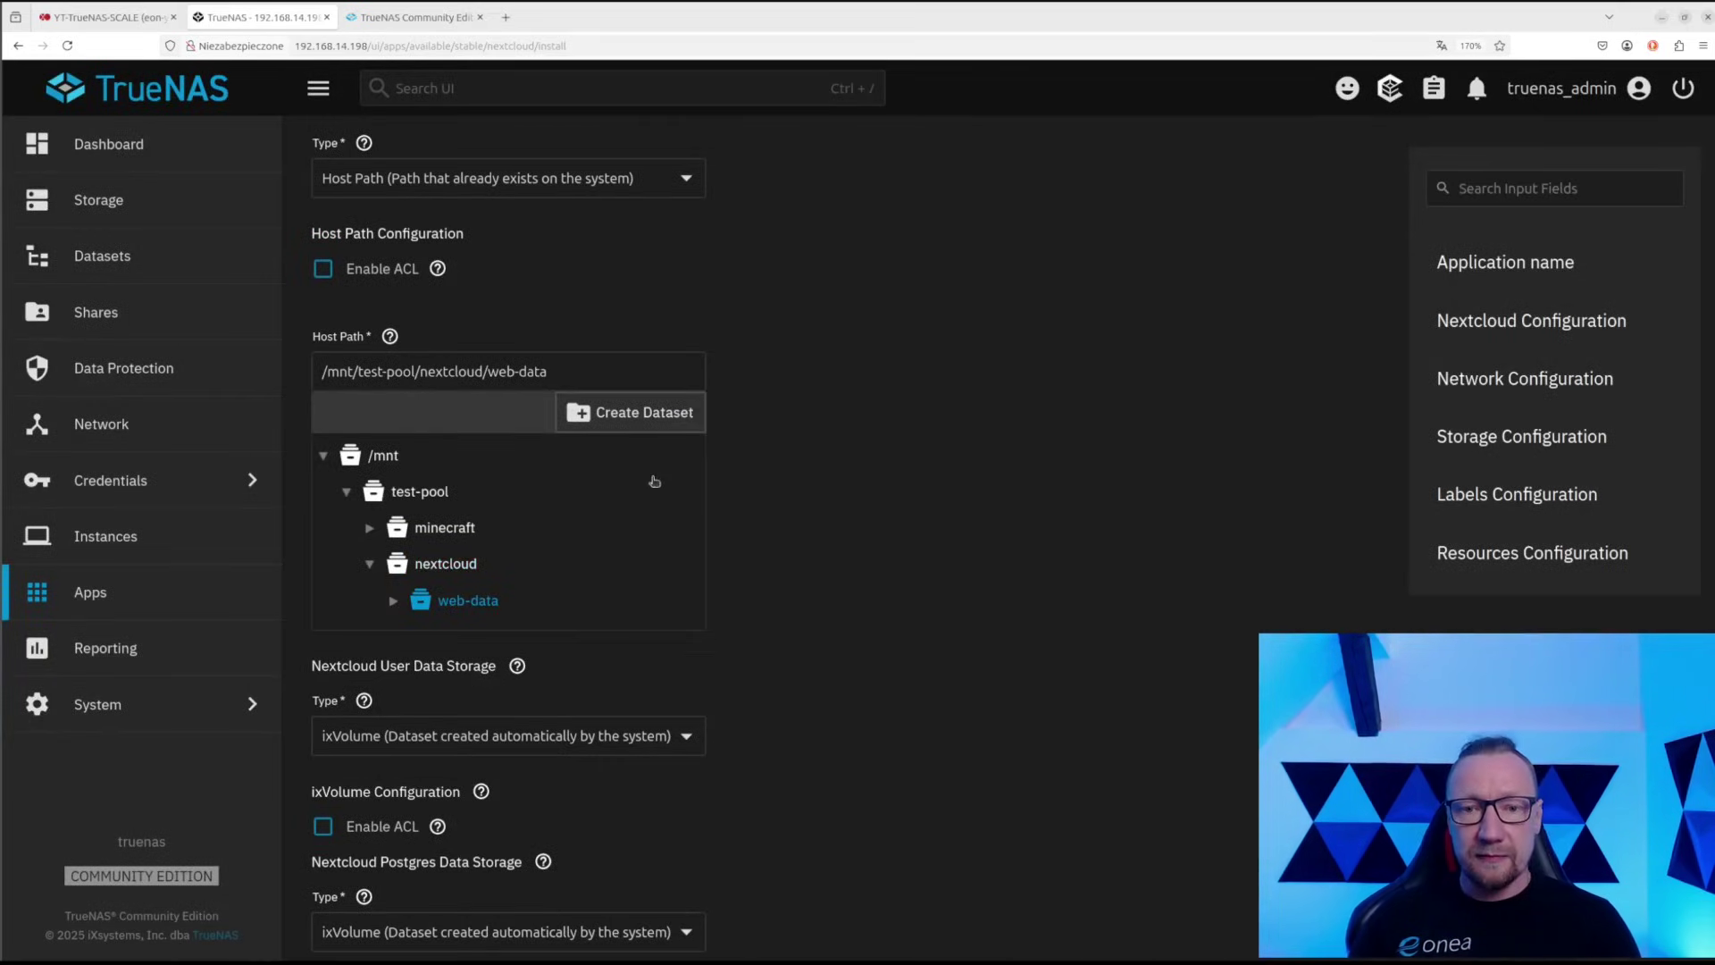
{"action": "left_click", "coordinate": [462, 616]}
{"action": "left_click", "coordinate": [462, 616]}
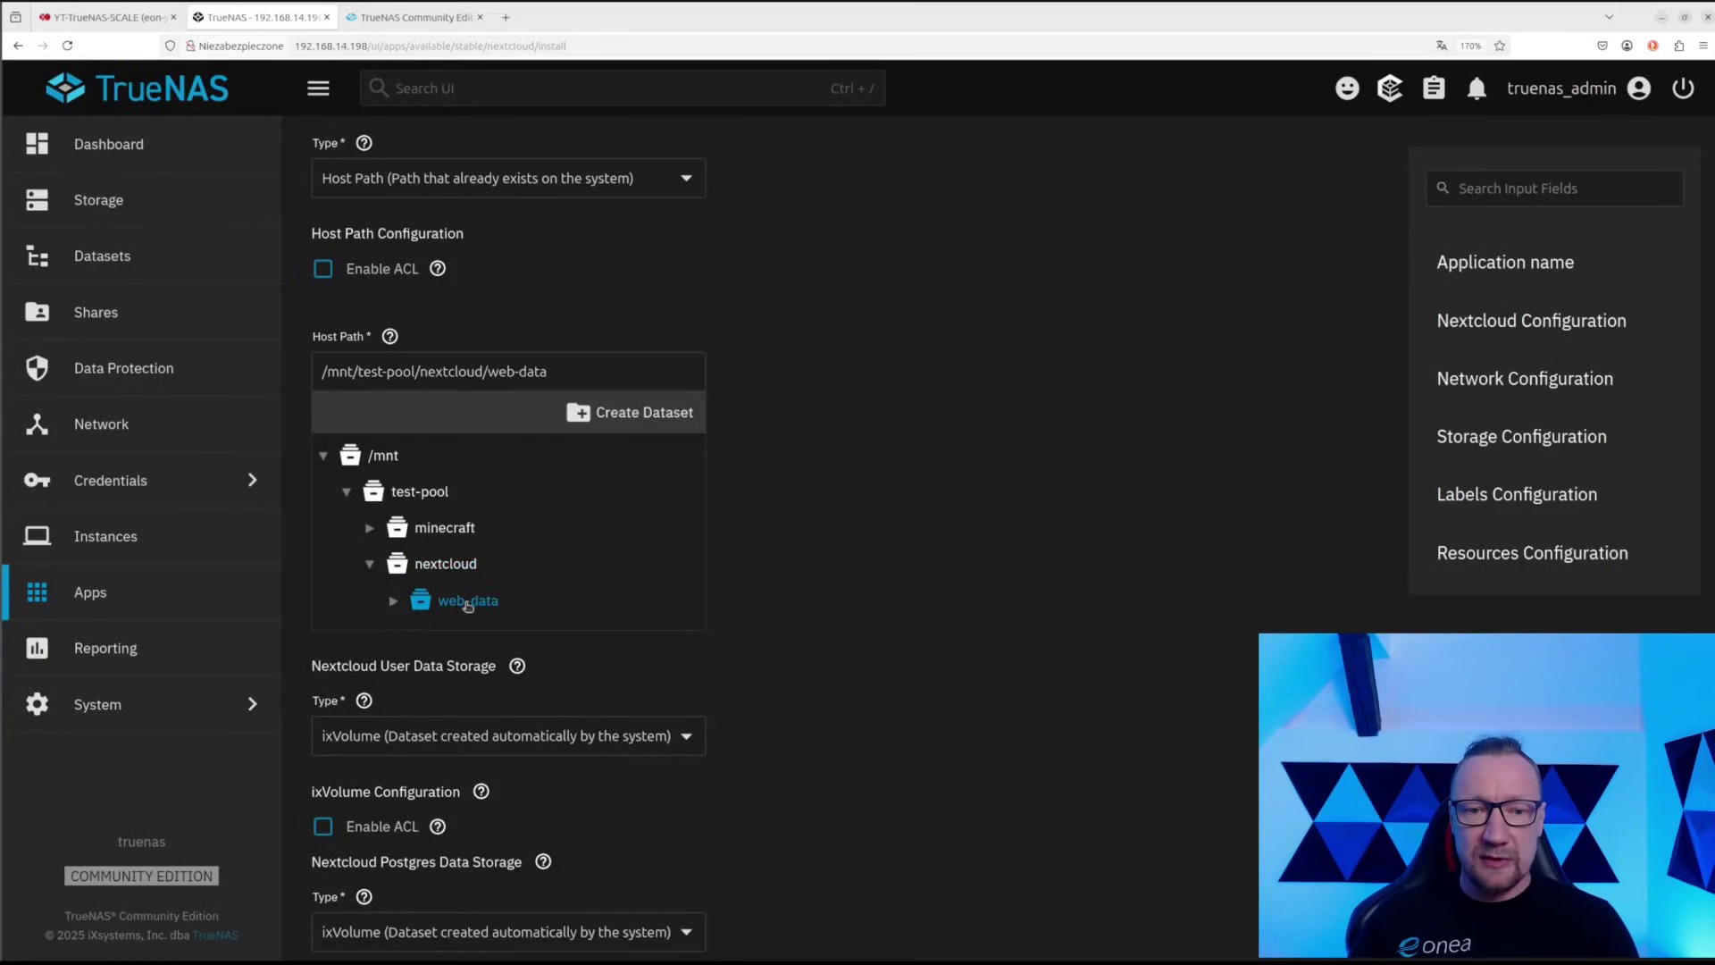
{"action": "scroll", "coordinate": [482, 590], "scroll_direction": "down", "scroll_amount": 3}
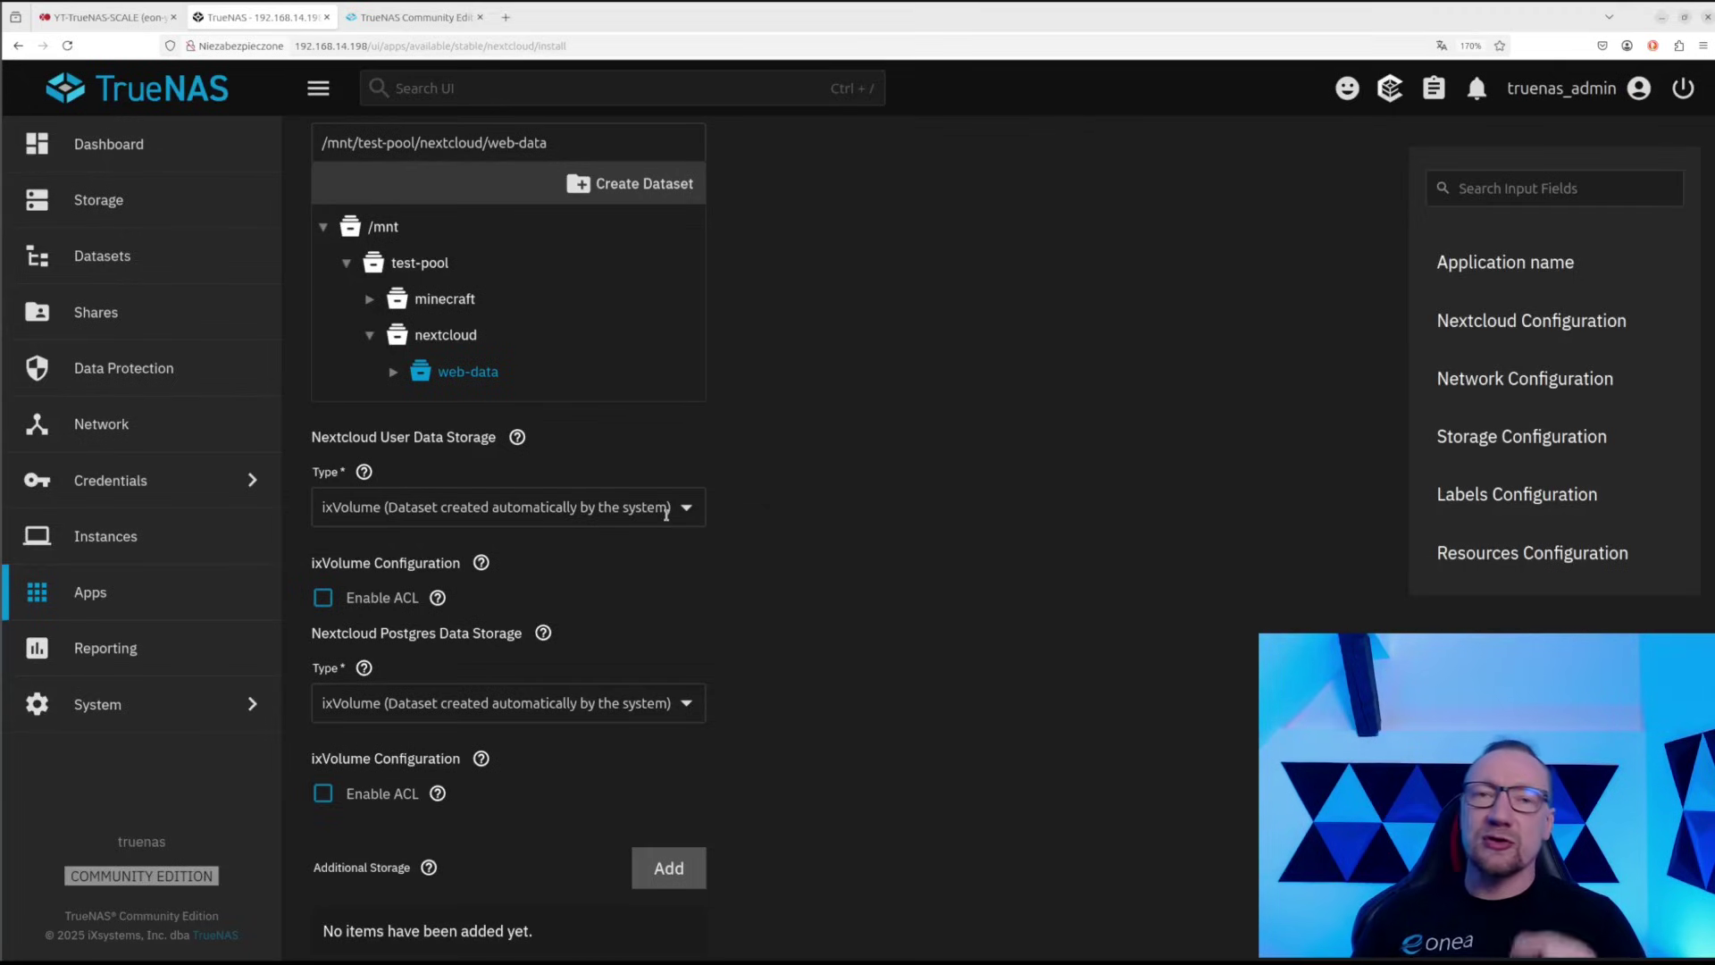
Set User Data Storage Type to Host Path and select test-pool/nextcloud in the folder tree
{"action": "left_click", "coordinate": [630, 509]}
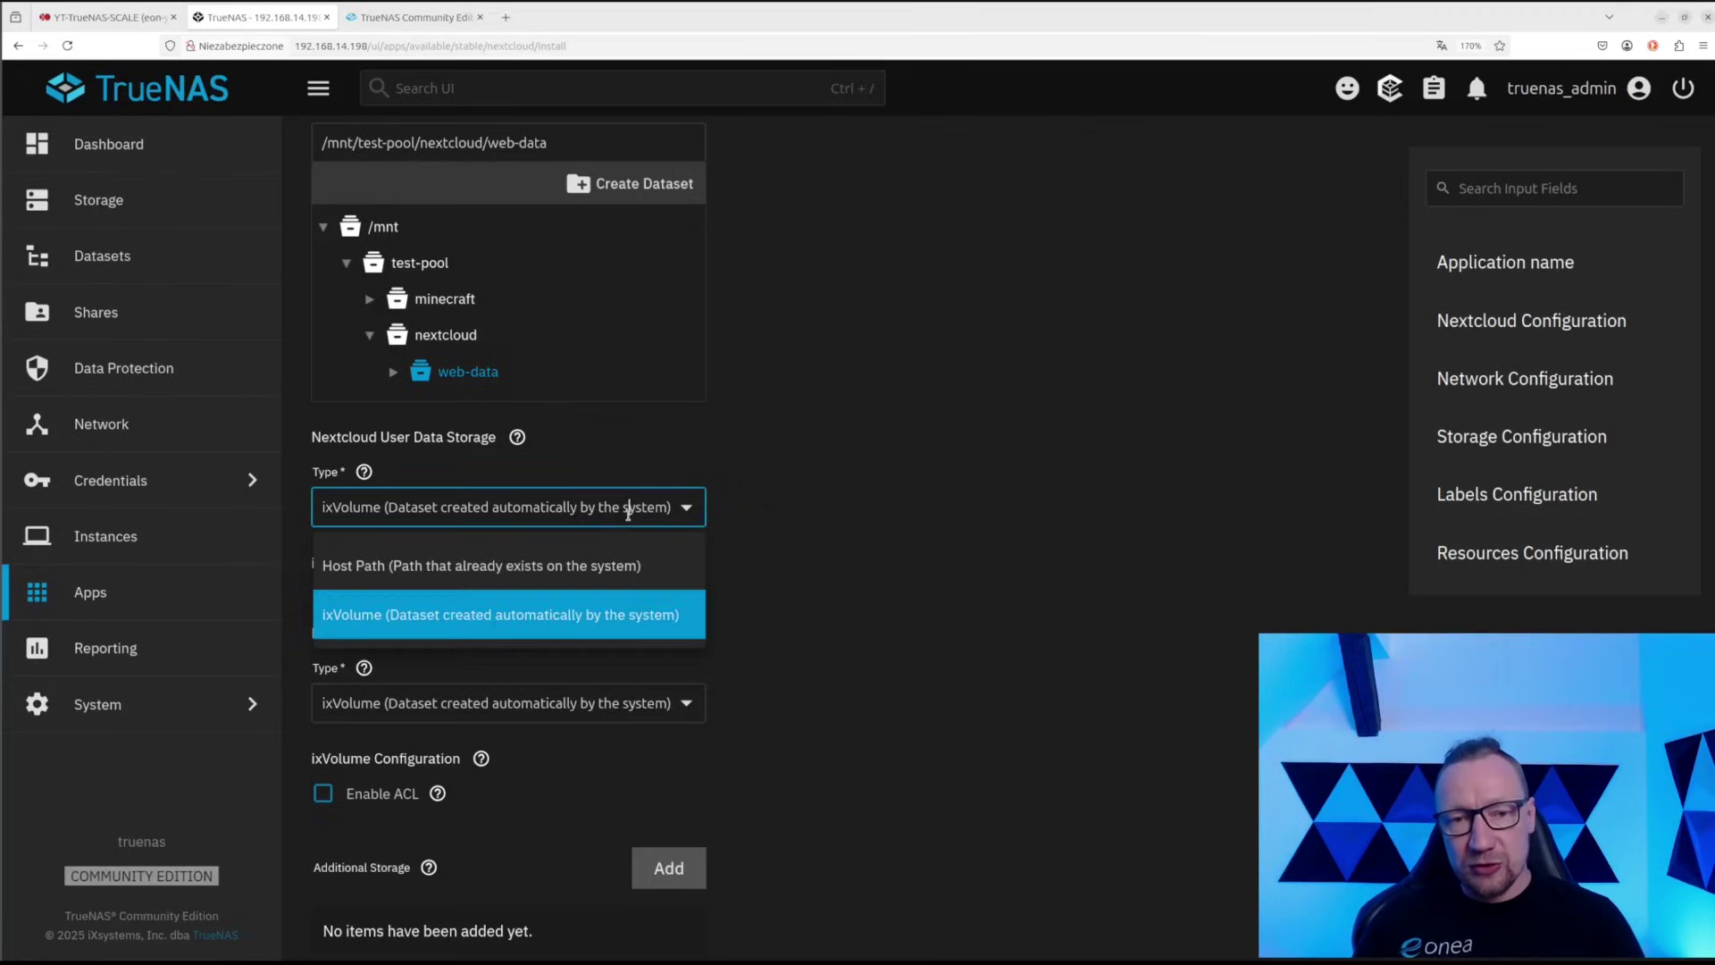
{"action": "left_click", "coordinate": [465, 571]}
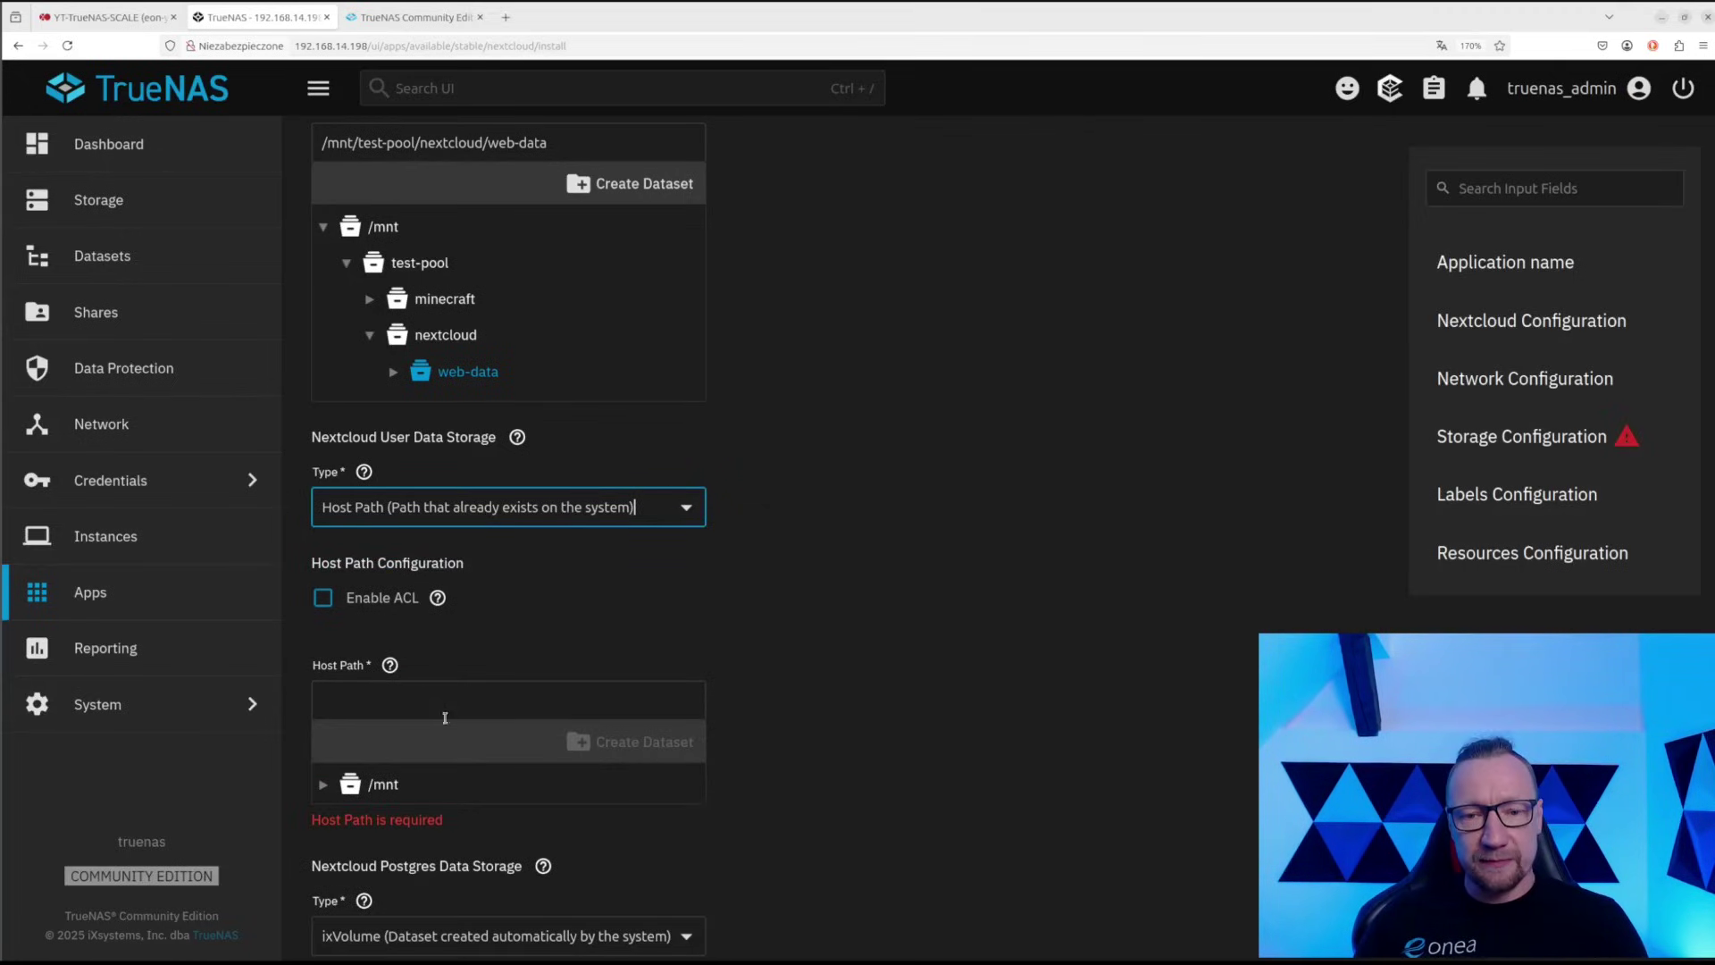
{"action": "left_click", "coordinate": [322, 784]}
{"action": "scroll", "coordinate": [323, 777], "scroll_direction": "down", "scroll_amount": 3}
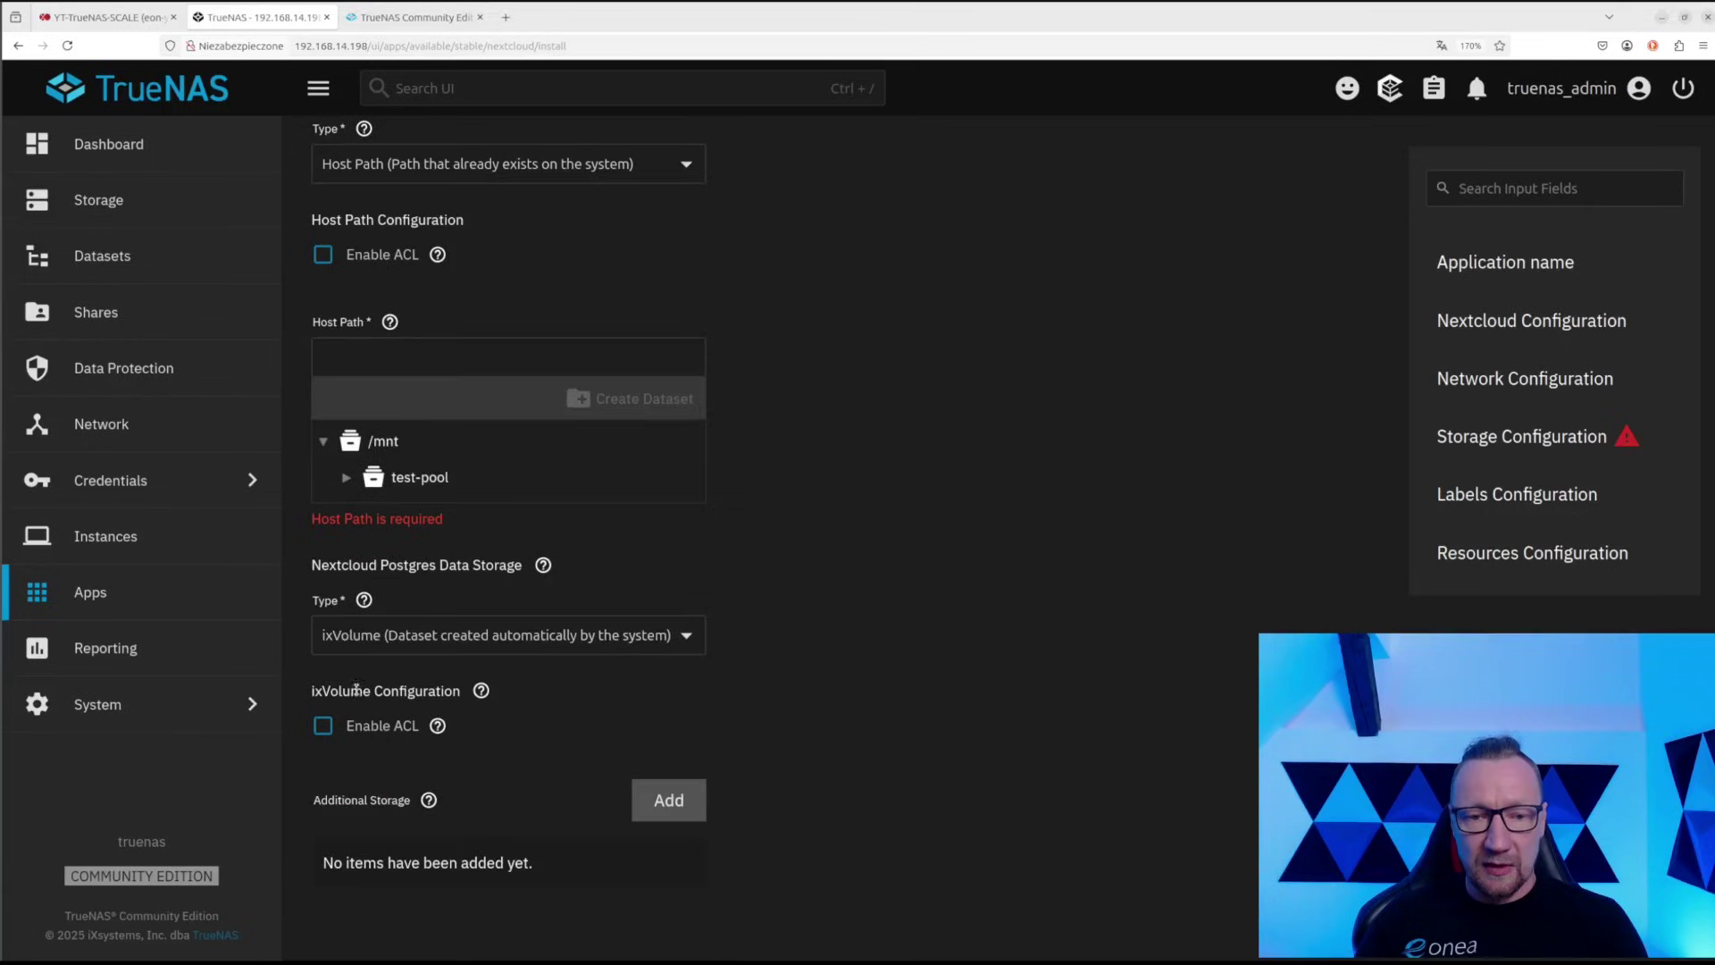
{"action": "left_click", "coordinate": [345, 477]}
{"action": "left_click", "coordinate": [446, 550]}
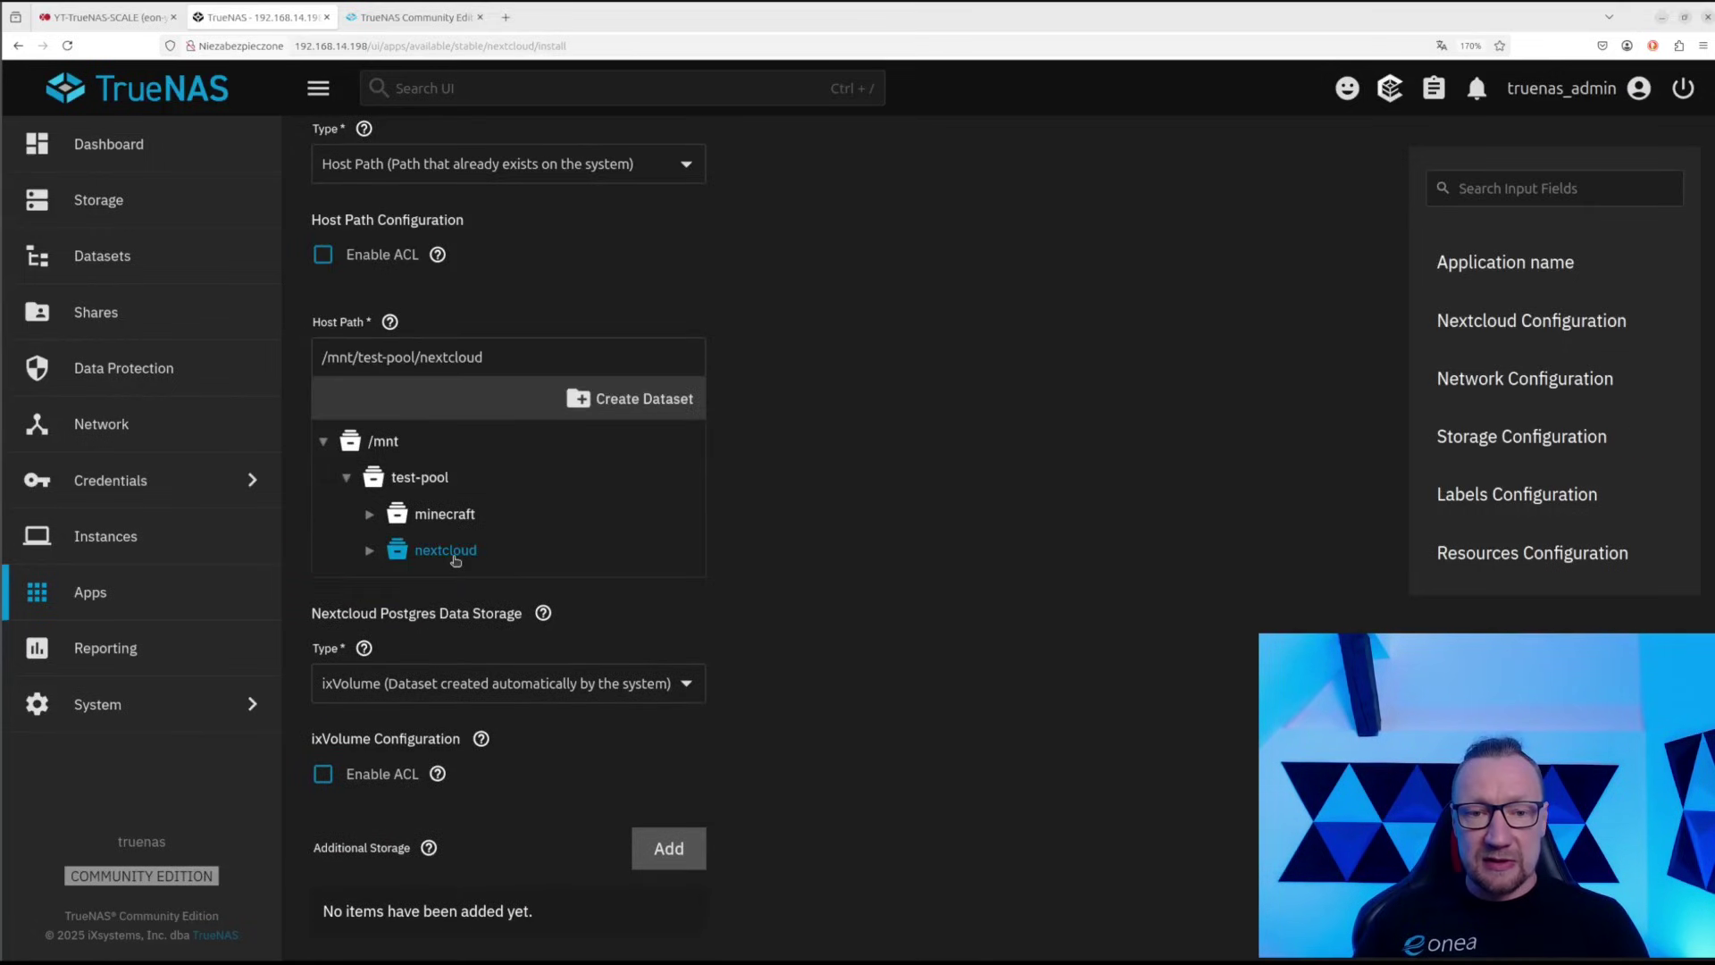
Create a new 'user-data' dataset under nextcloud as the user data path
{"action": "left_click", "coordinate": [652, 407]}
{"action": "type", "text": "user-data"}
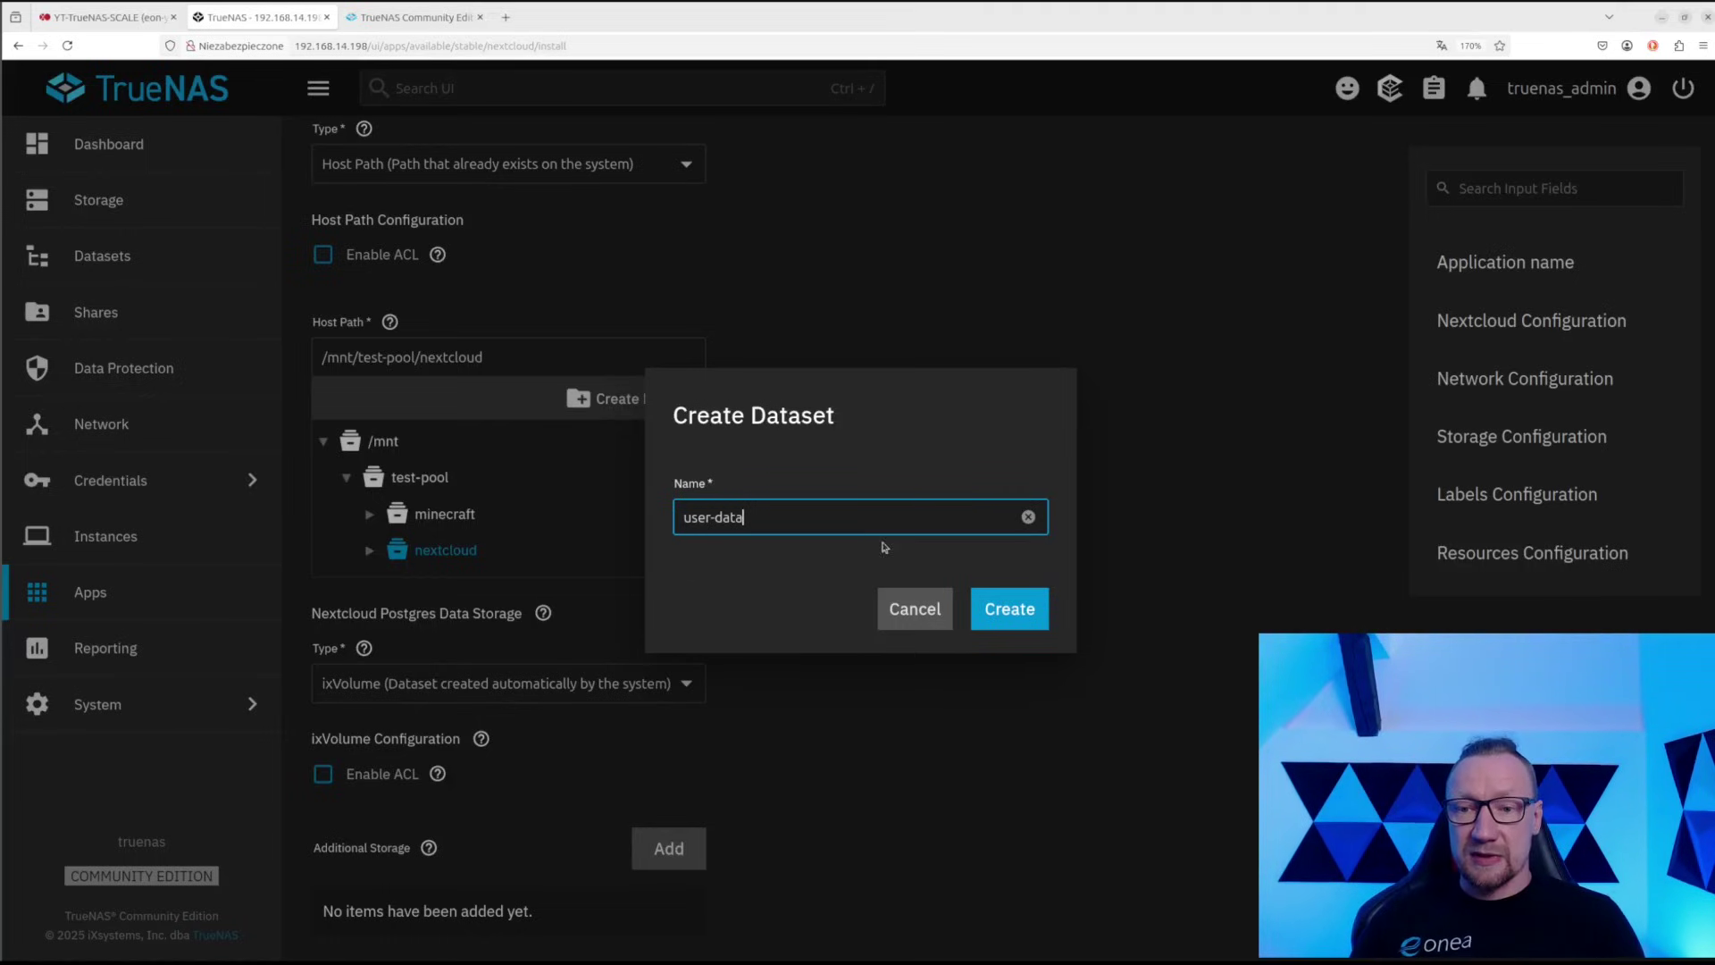
{"action": "left_click", "coordinate": [1002, 609]}
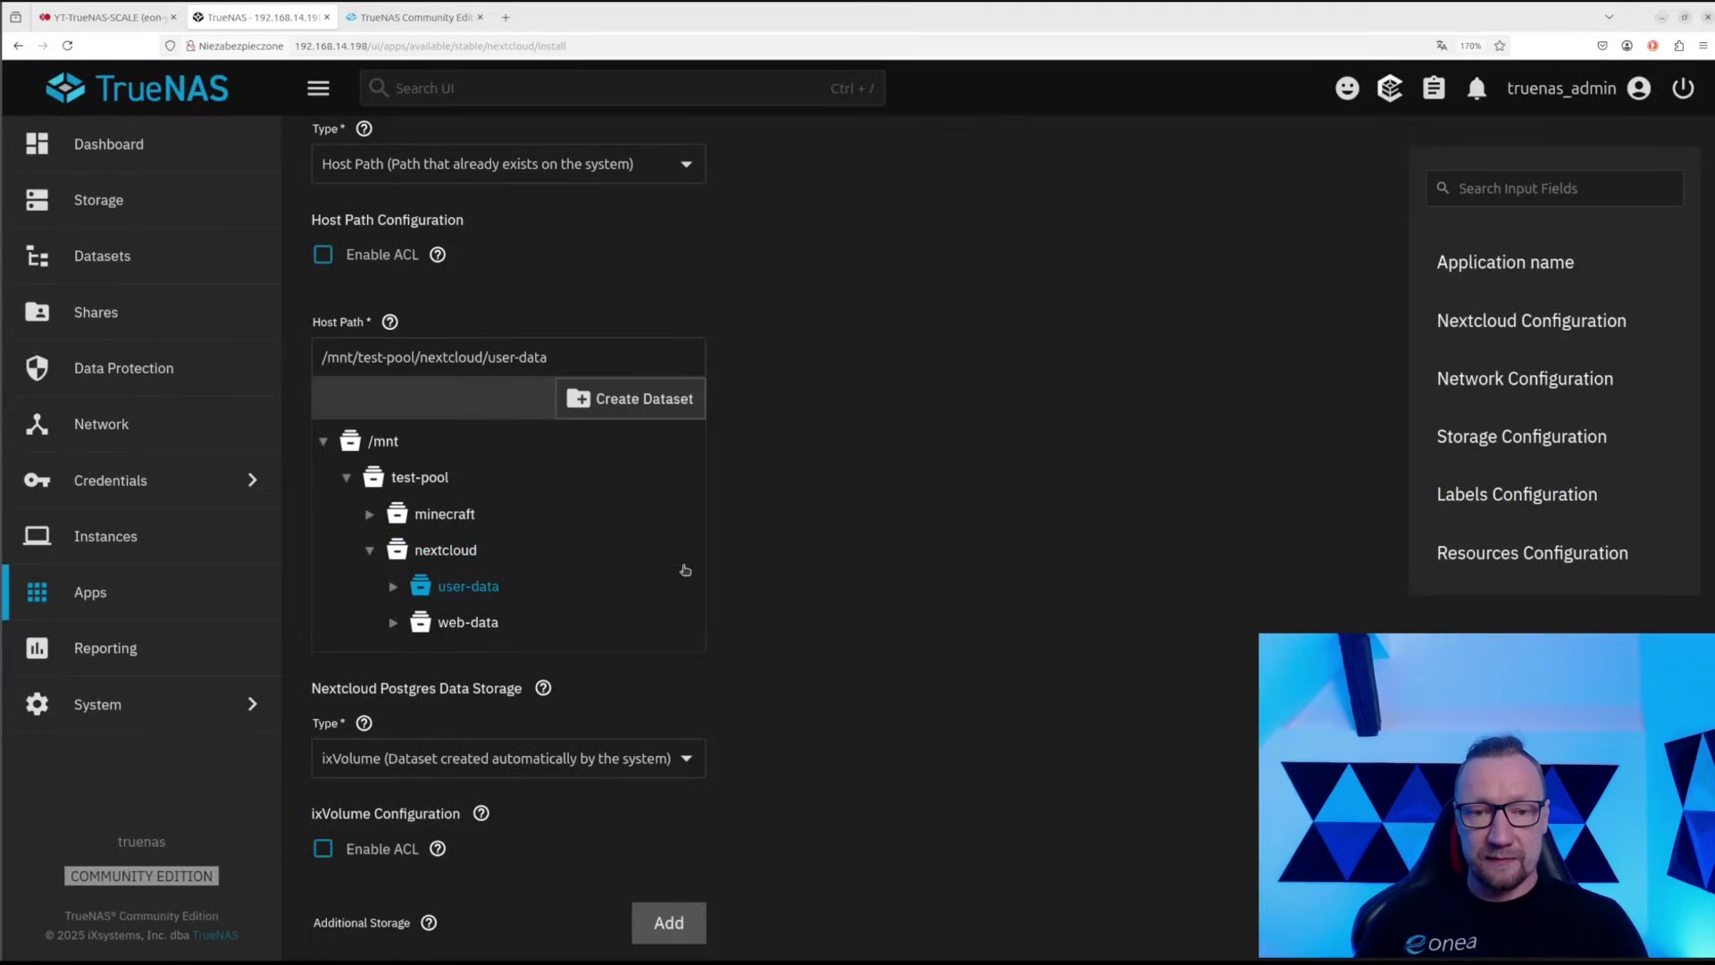
{"action": "scroll", "coordinate": [741, 528], "scroll_direction": "down", "scroll_amount": 3}
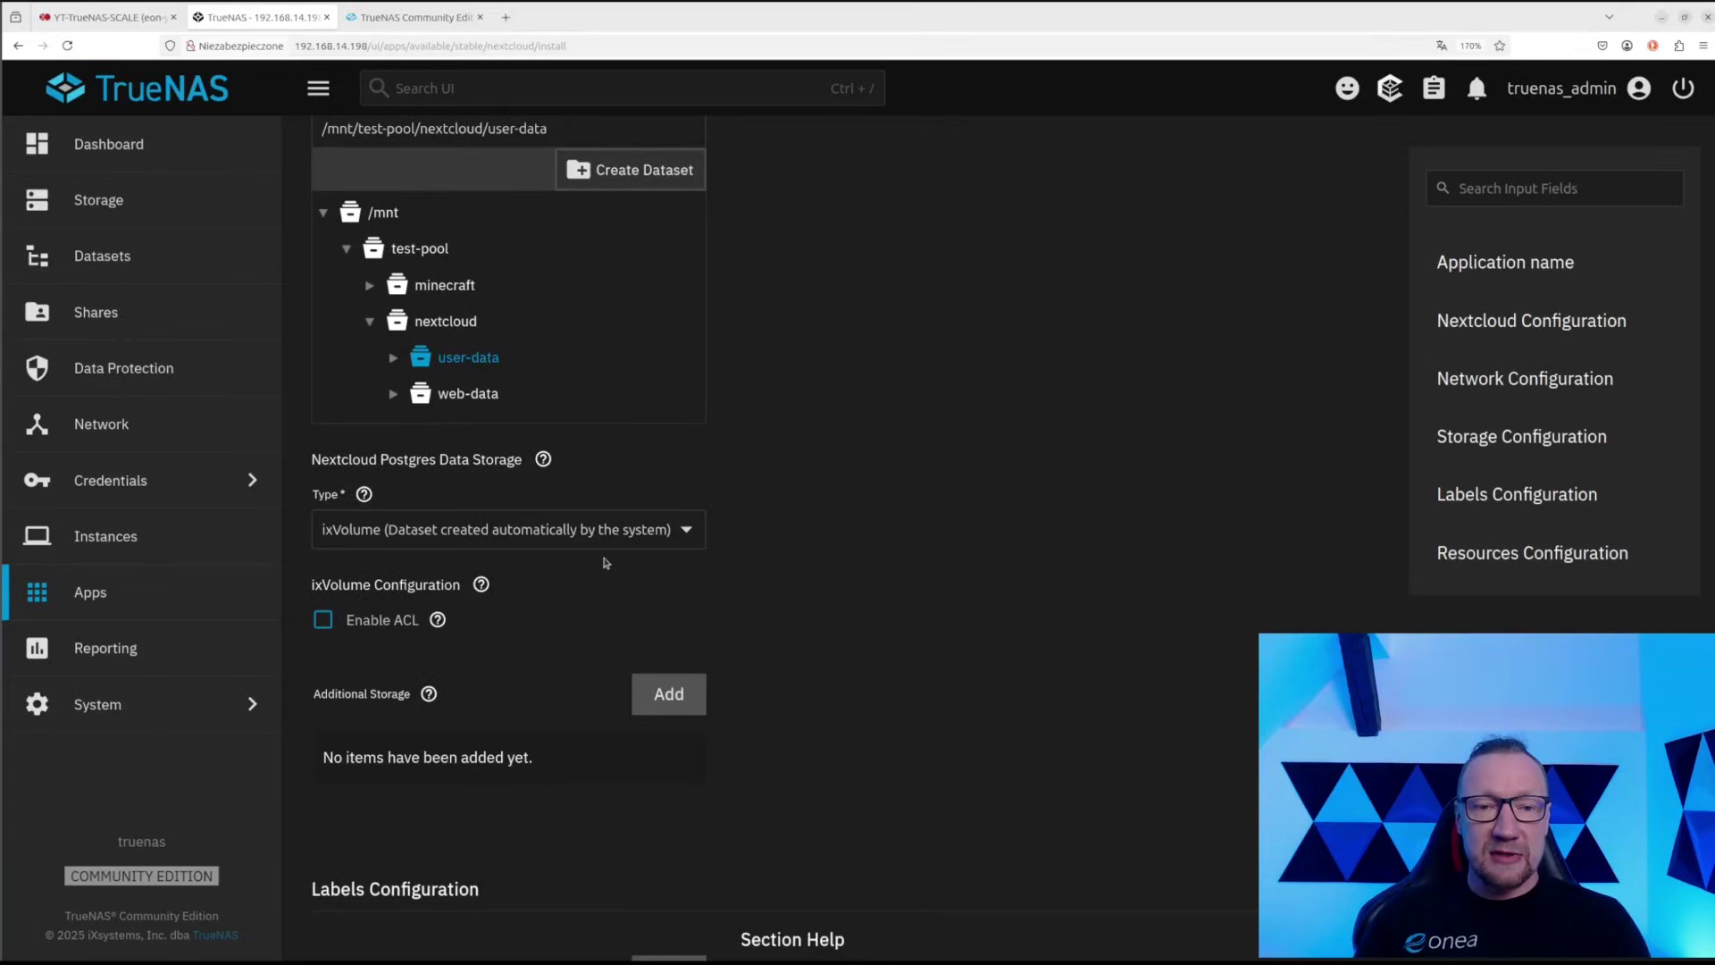
{"action": "left_click_drag", "start_coordinate": [304, 462], "coordinate": [528, 481]}
Set Postgres Data Storage Type to Host Path and select test-pool/nextcloud
{"action": "left_click", "coordinate": [498, 540]}
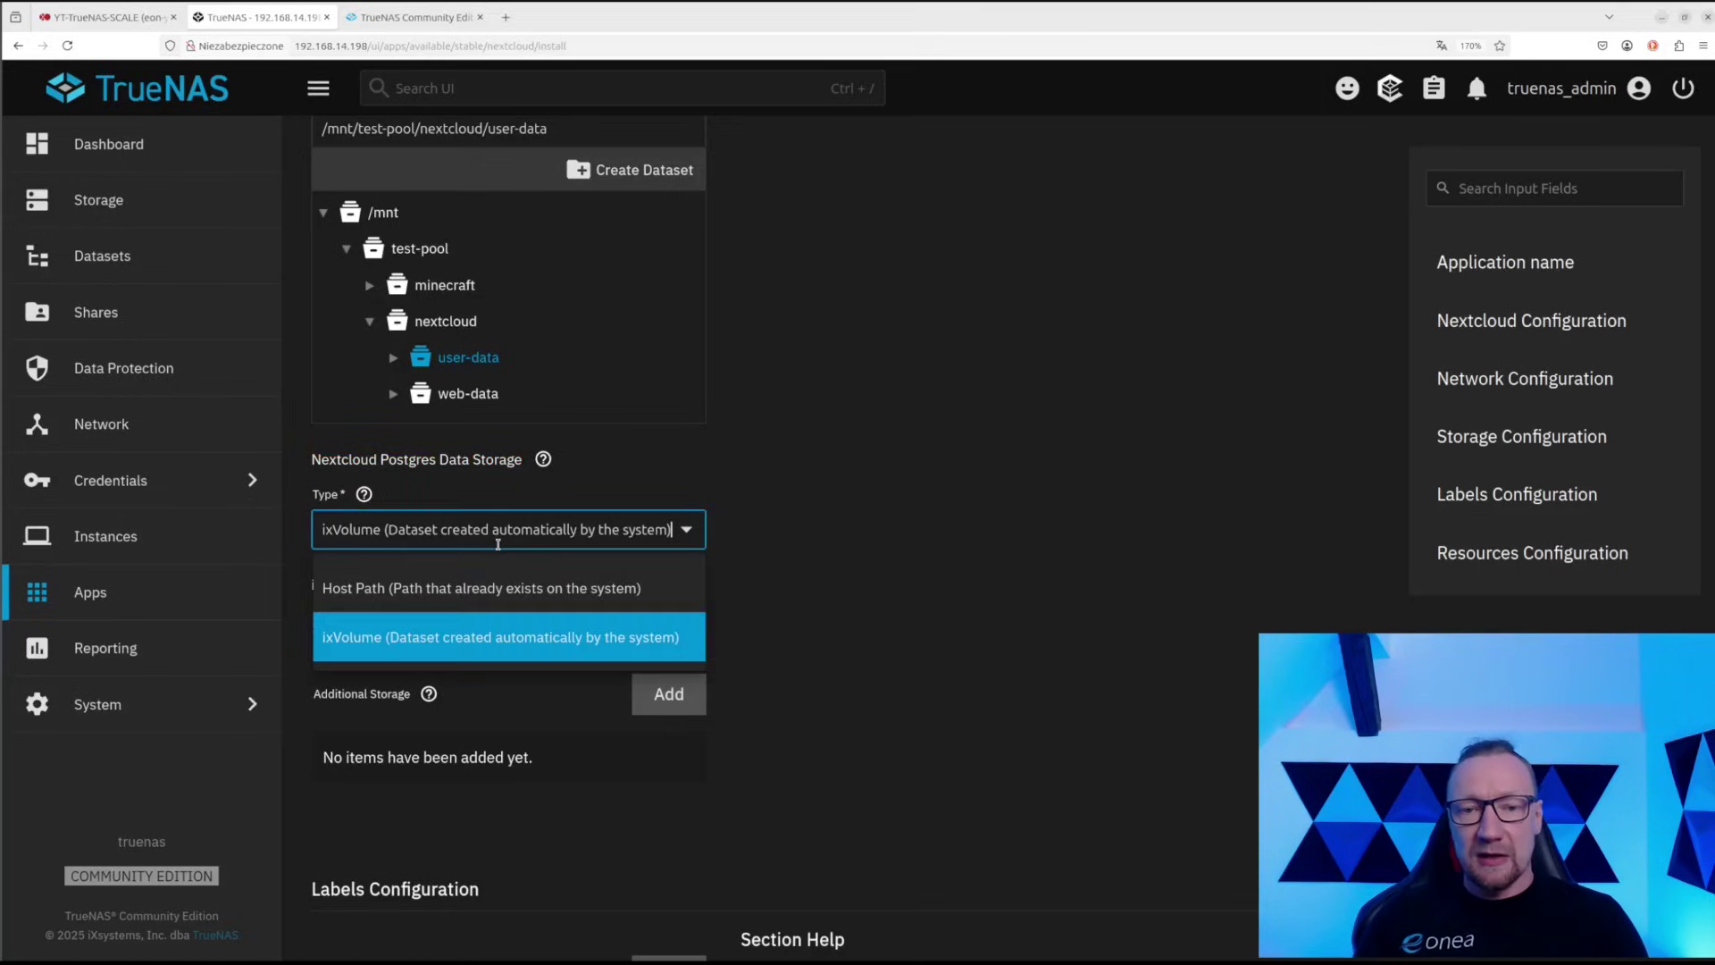
{"action": "left_click", "coordinate": [454, 587]}
{"action": "scroll", "coordinate": [437, 757], "scroll_direction": "down", "scroll_amount": 3}
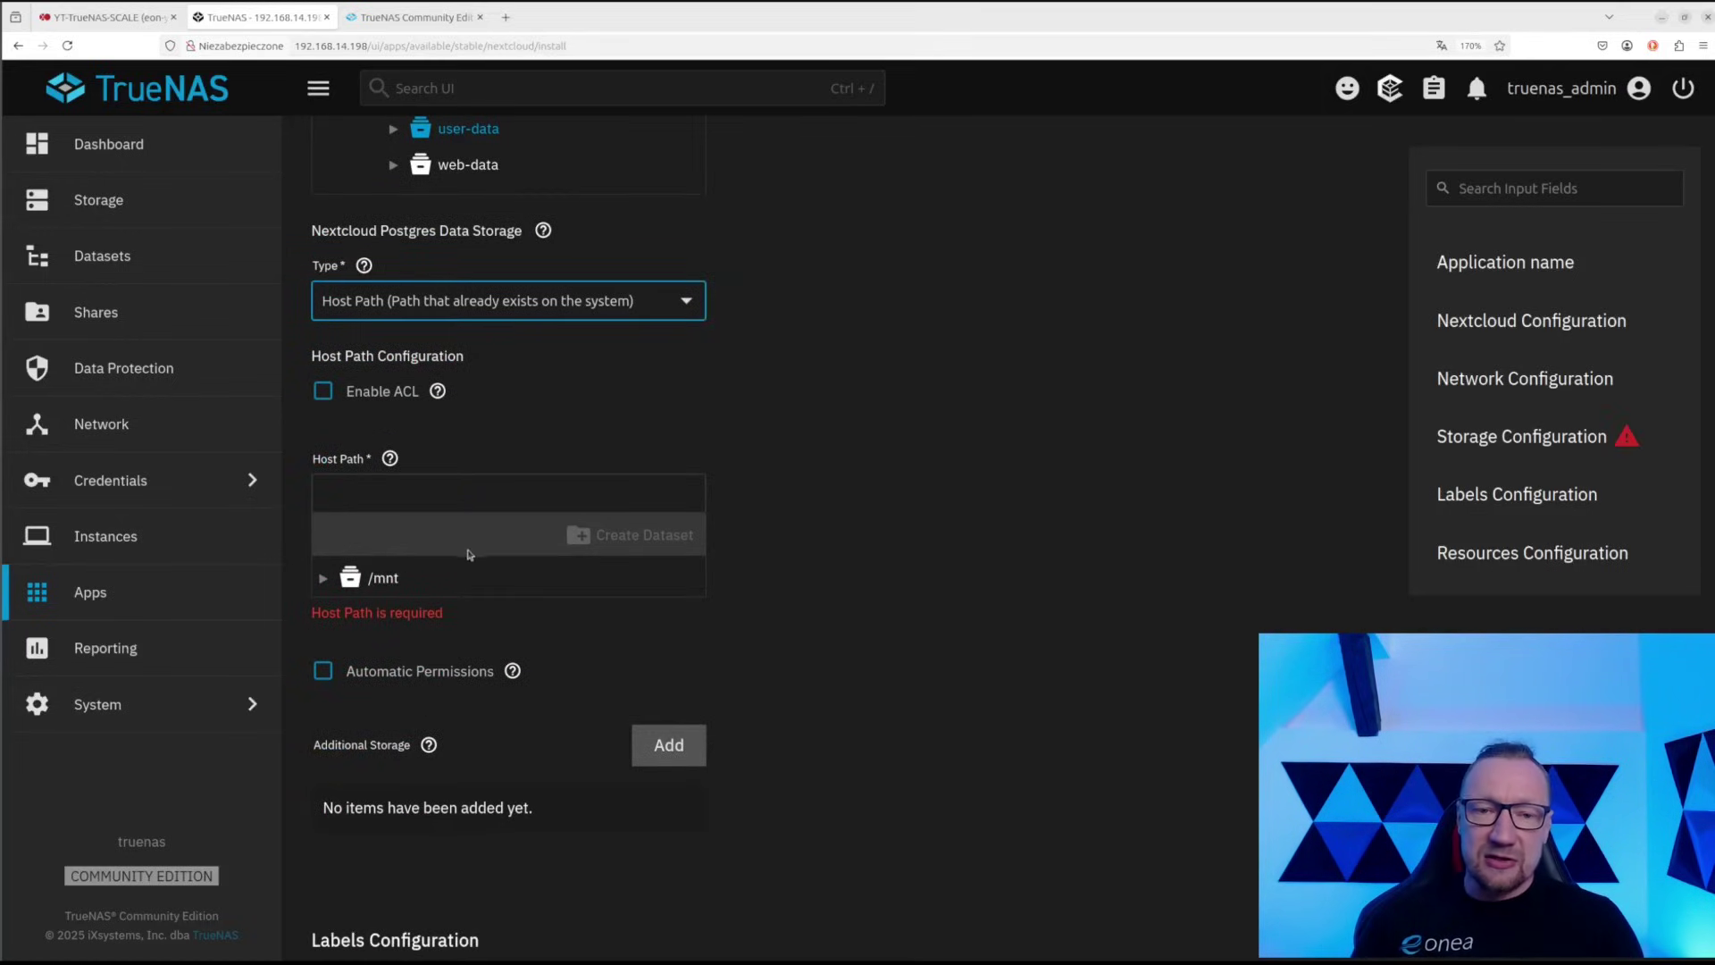
{"action": "left_click", "coordinate": [322, 578]}
{"action": "left_click", "coordinate": [346, 614]}
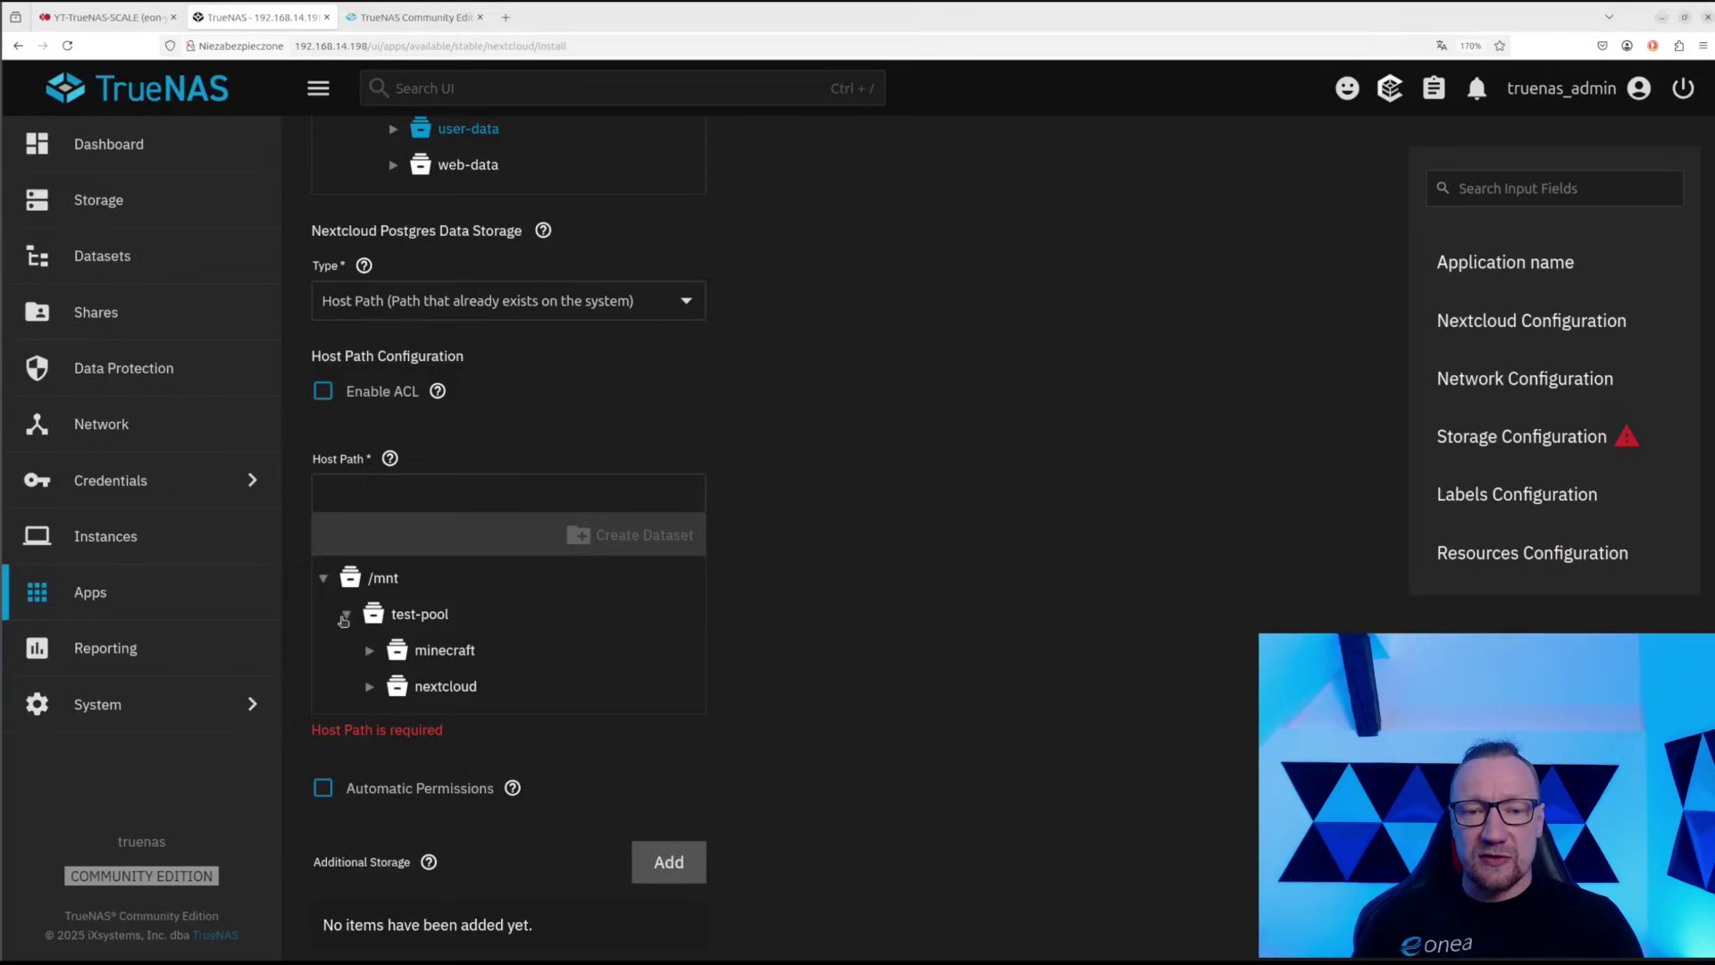
{"action": "left_click", "coordinate": [443, 689]}
{"action": "left_click", "coordinate": [444, 691]}
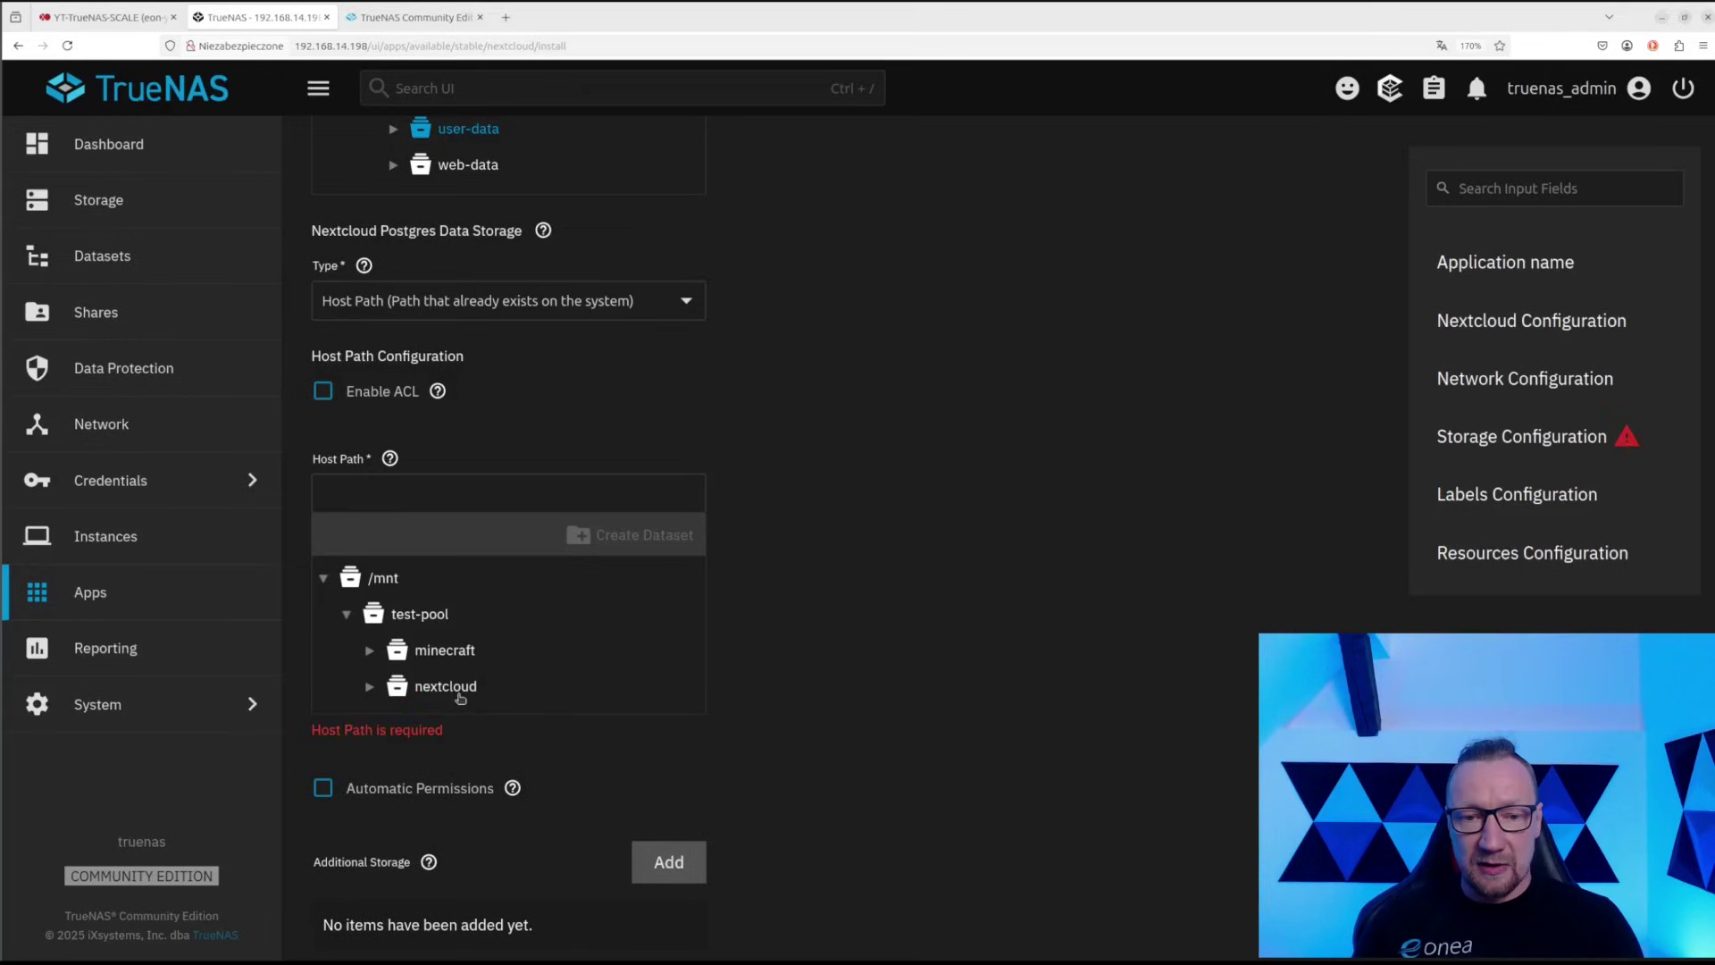
{"action": "left_click", "coordinate": [445, 693]}
{"action": "left_click", "coordinate": [369, 686]}
{"action": "scroll", "coordinate": [465, 536], "scroll_direction": "down", "scroll_amount": 3}
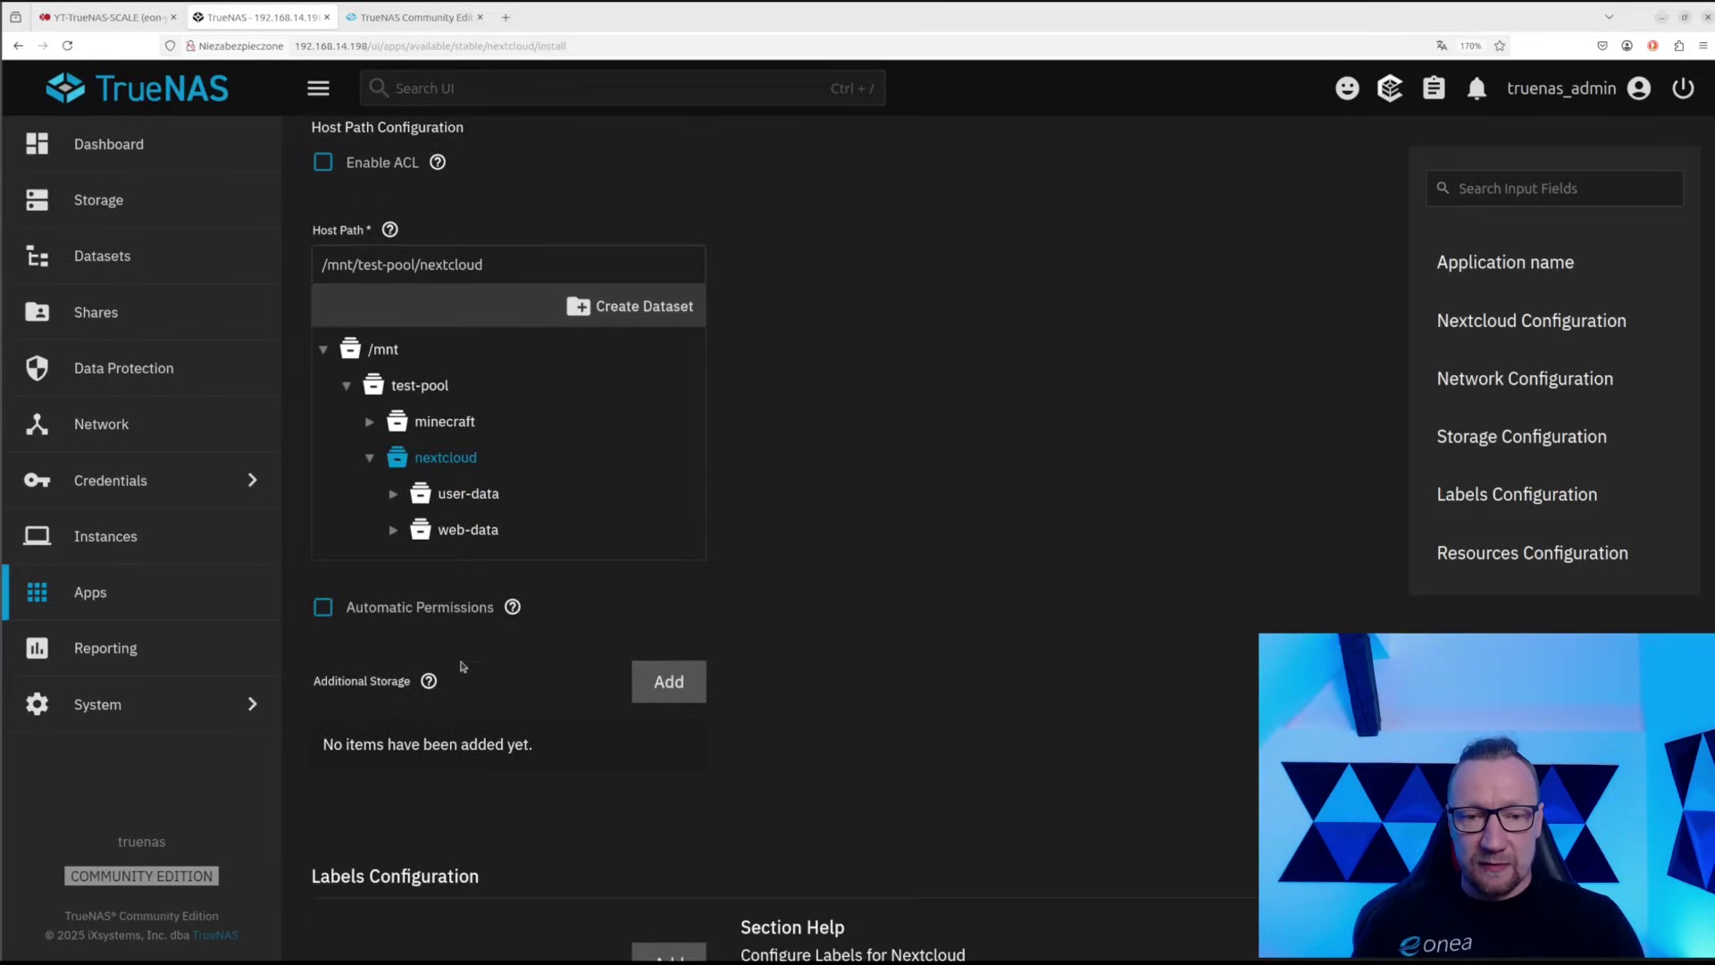
{"action": "left_click", "coordinate": [476, 460]}
{"action": "left_click", "coordinate": [457, 461]}
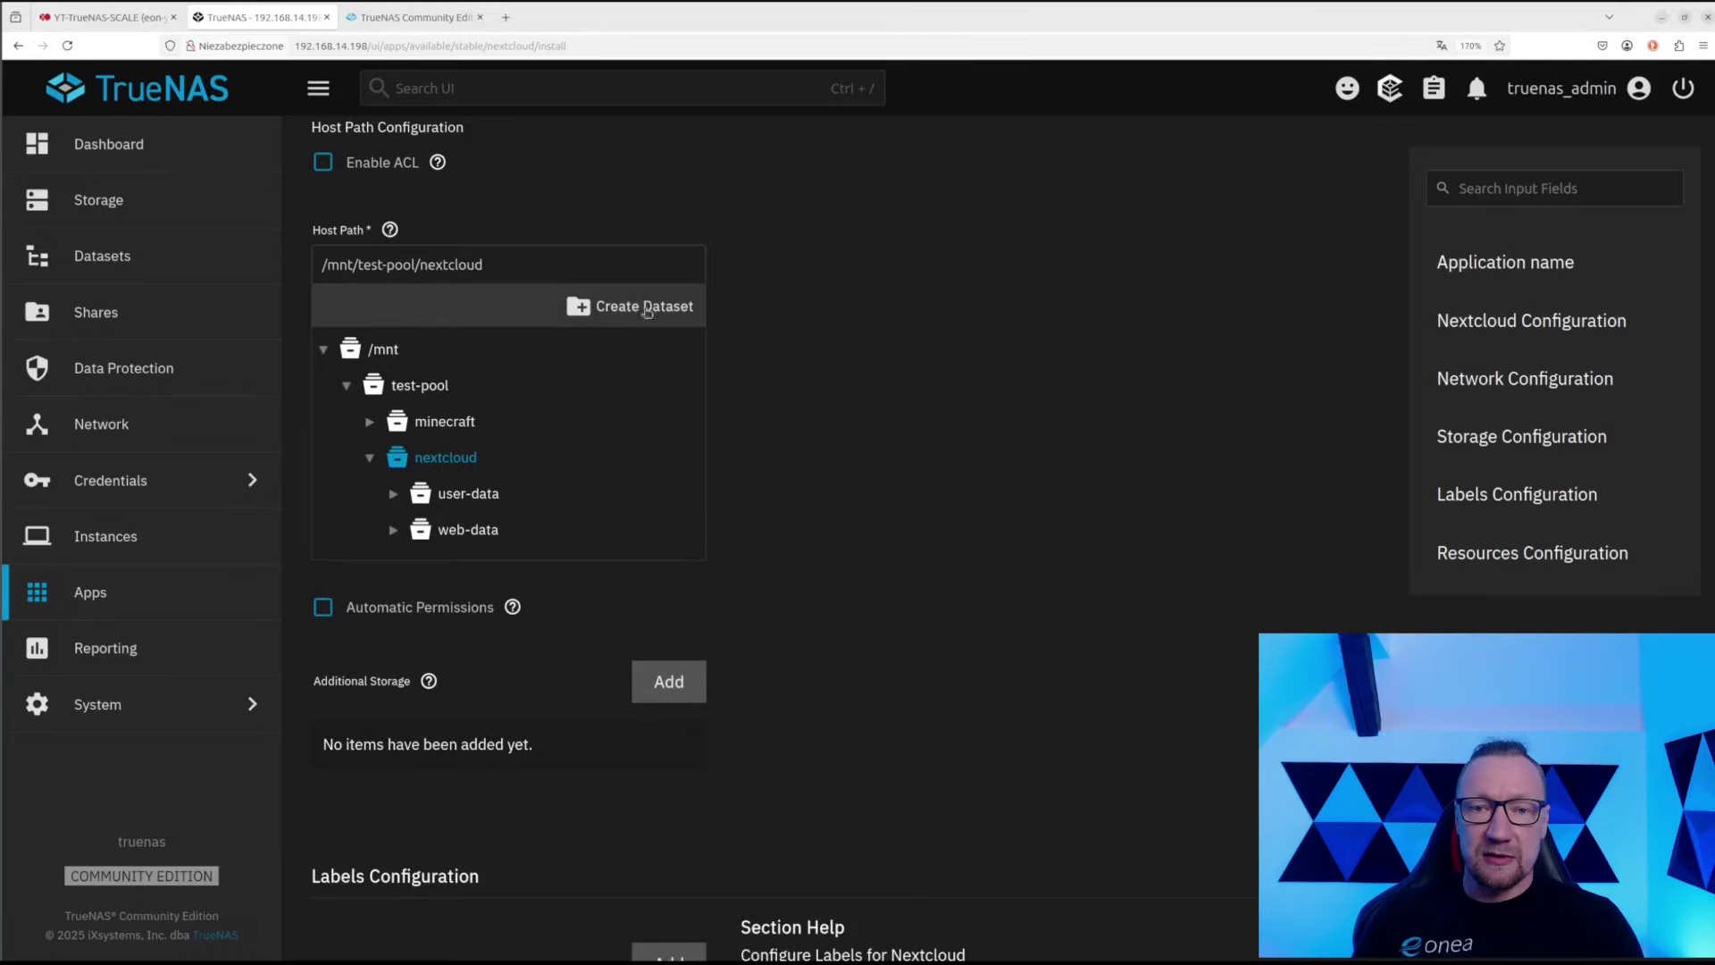
Create a 'db' dataset under nextcloud and enable Automatic Permissions
{"action": "left_click", "coordinate": [643, 305]}
{"action": "type", "text": "db"}
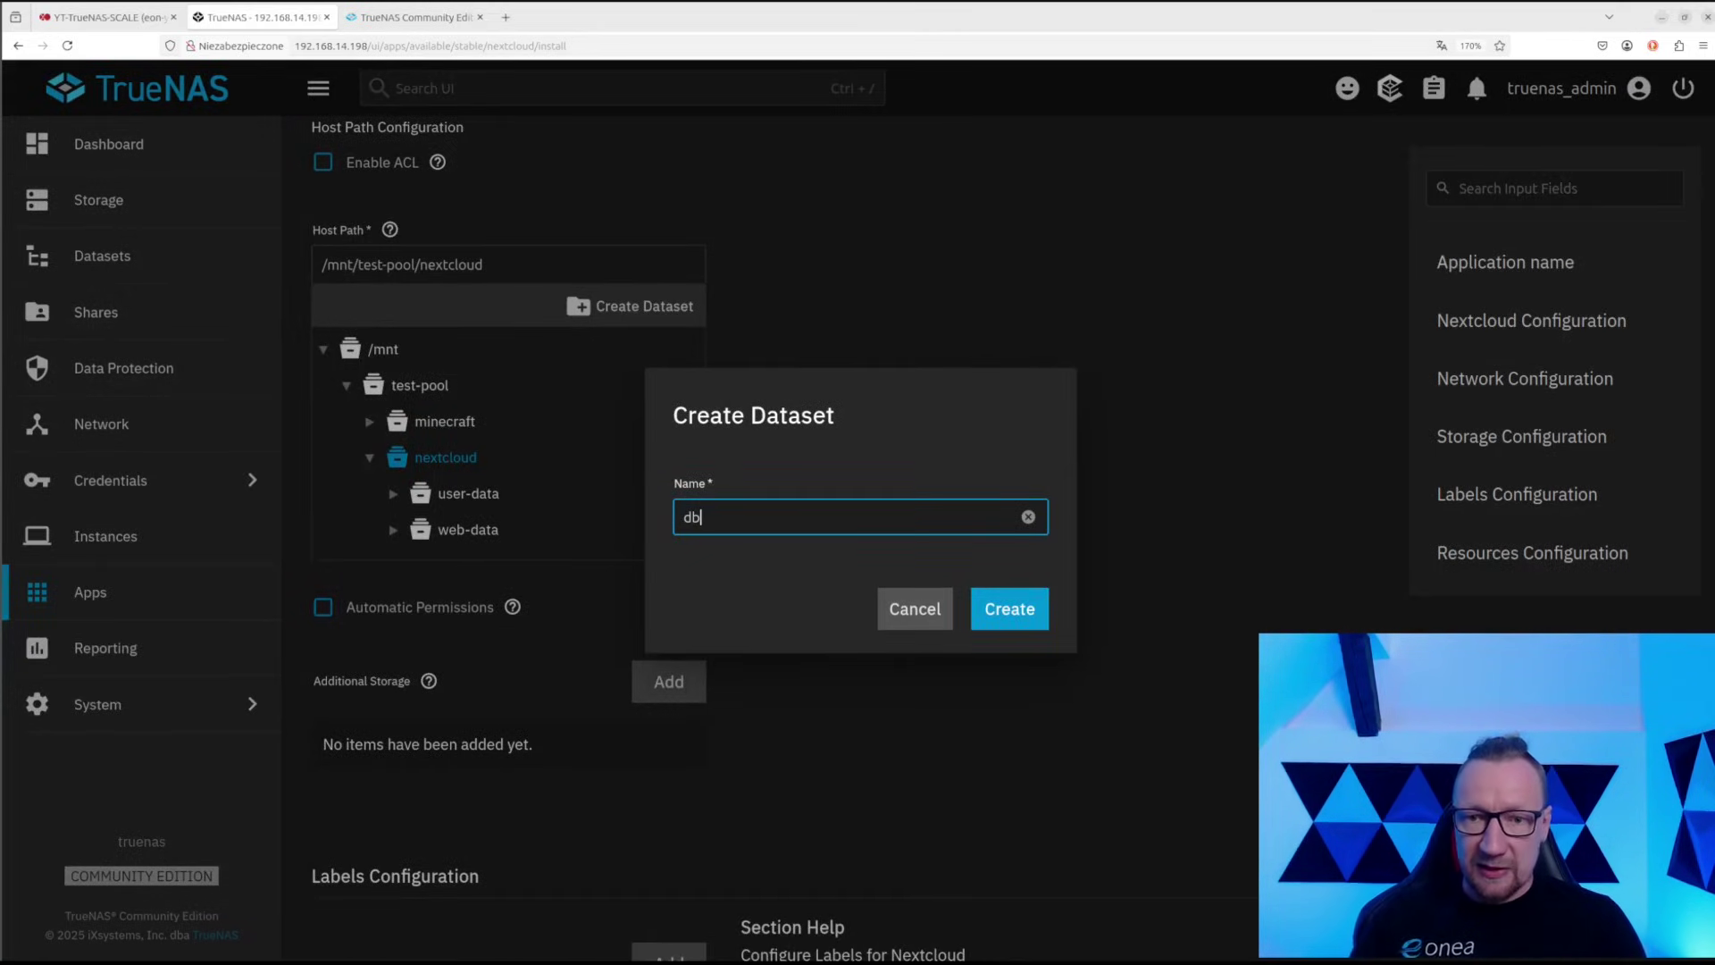
{"action": "left_click", "coordinate": [986, 608]}
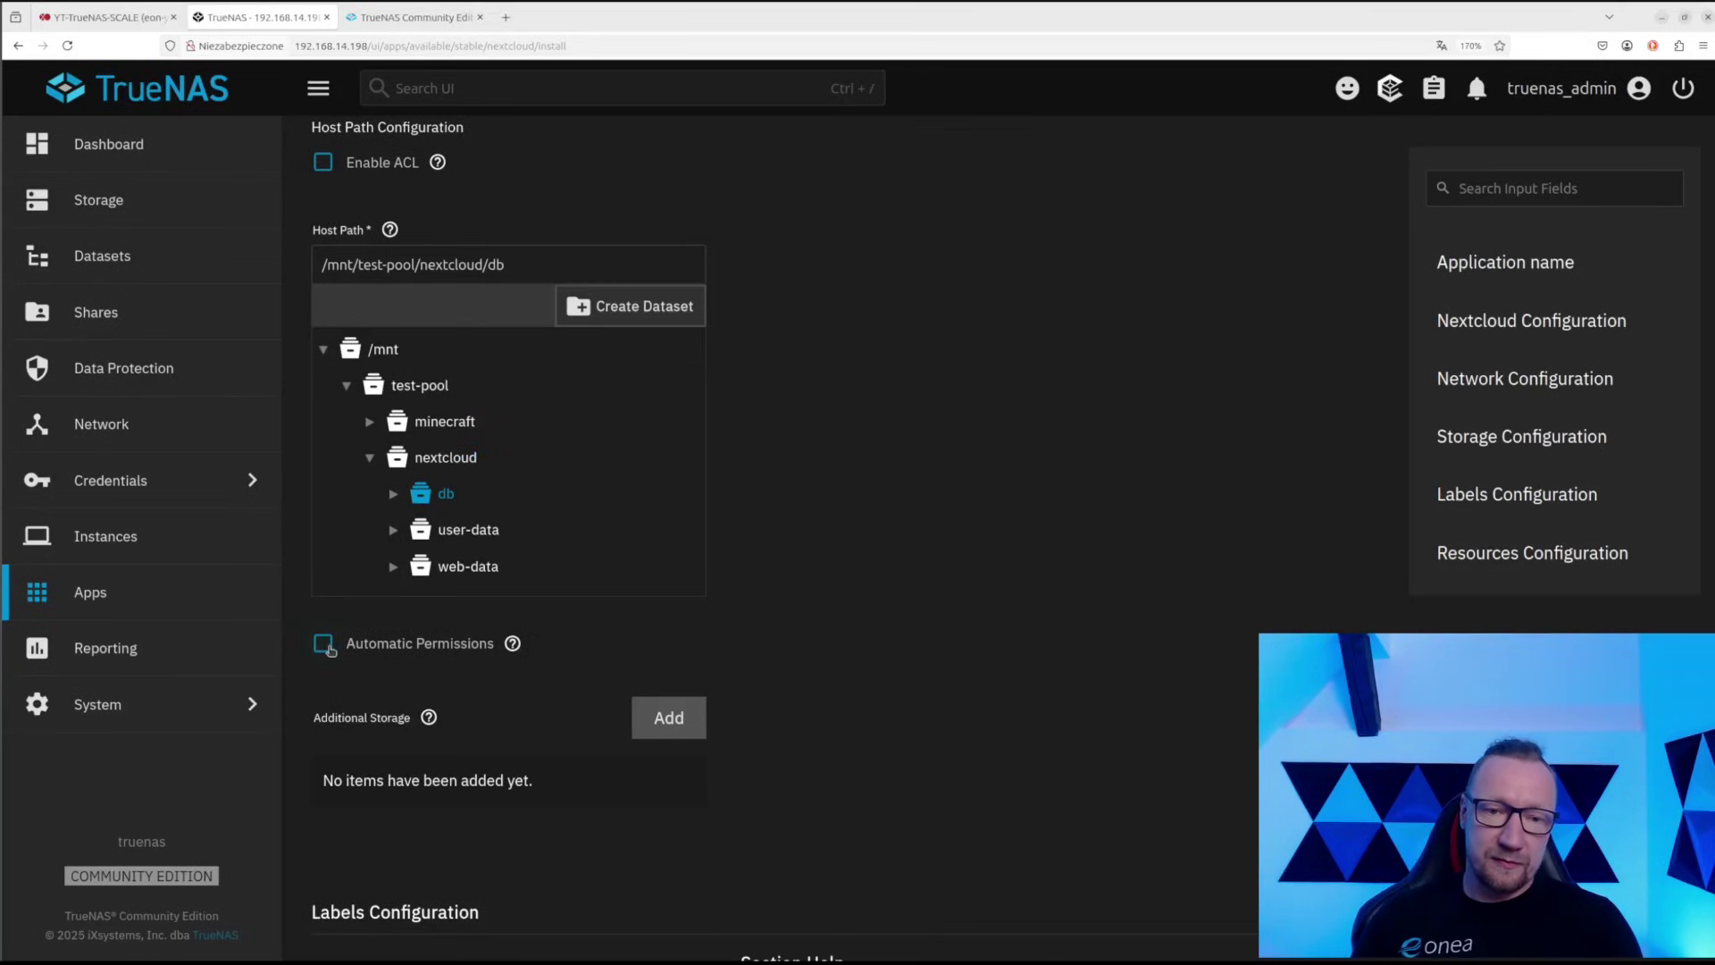
{"action": "left_click", "coordinate": [323, 643]}
{"action": "scroll", "coordinate": [400, 684], "scroll_direction": "down", "scroll_amount": 2}
{"action": "scroll", "coordinate": [400, 684], "scroll_direction": "down", "scroll_amount": 3}
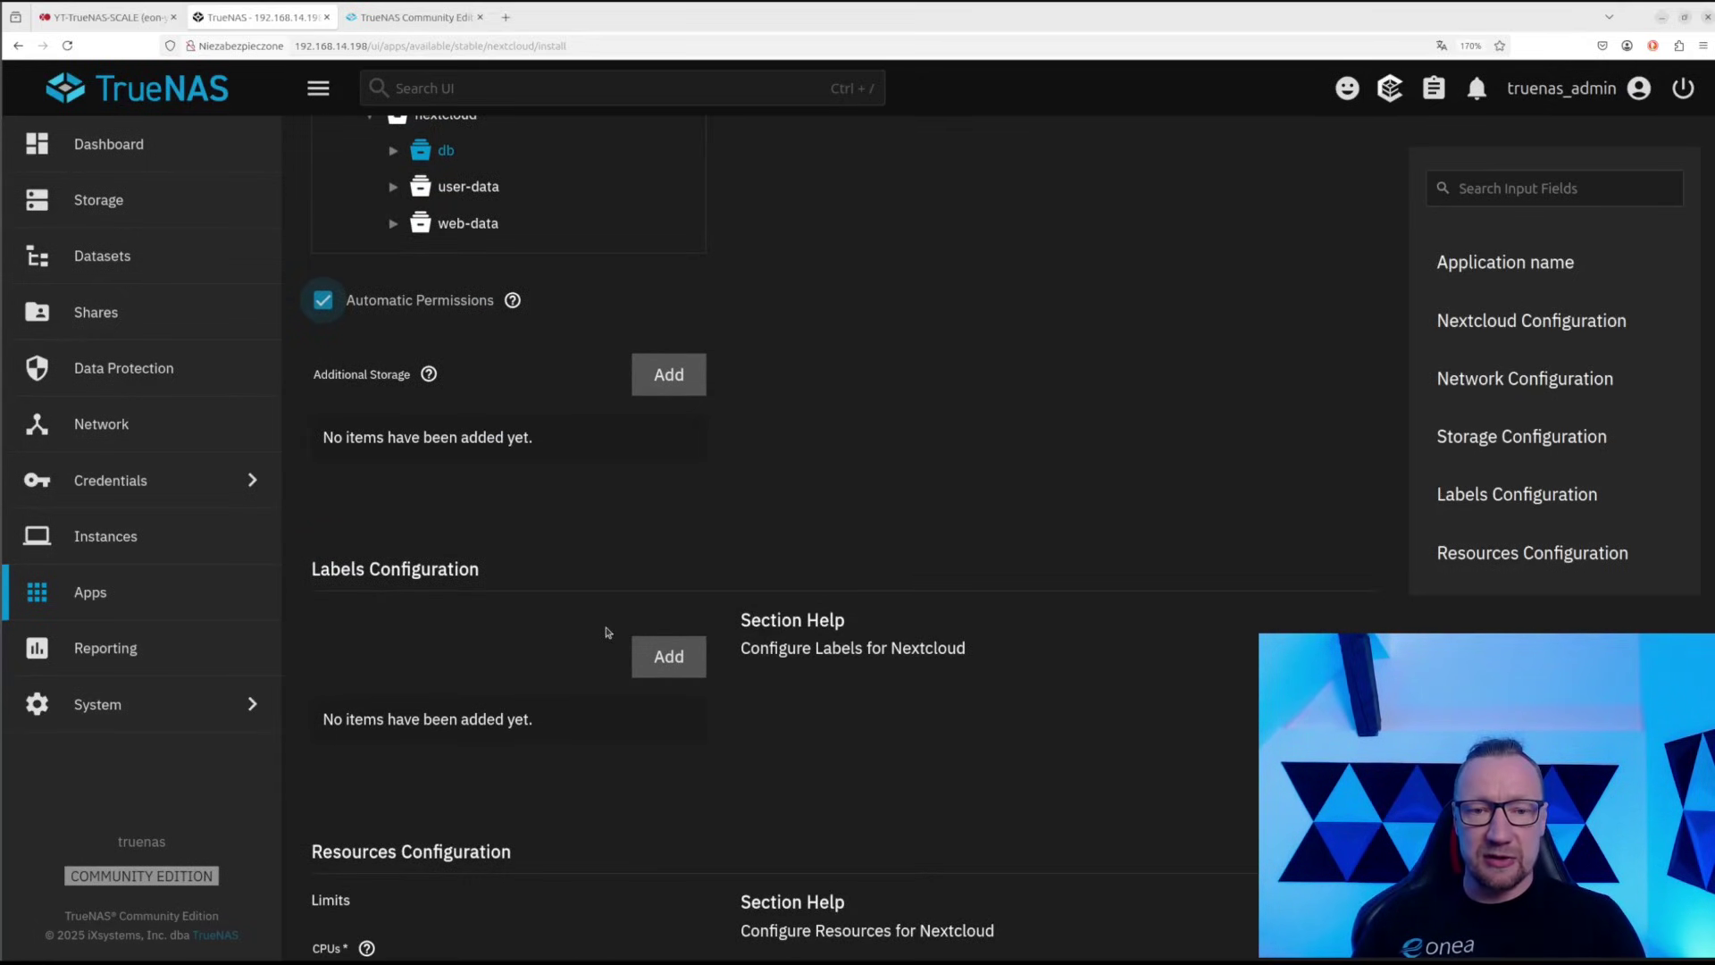
{"action": "scroll", "coordinate": [602, 607], "scroll_direction": "down", "scroll_amount": 5}
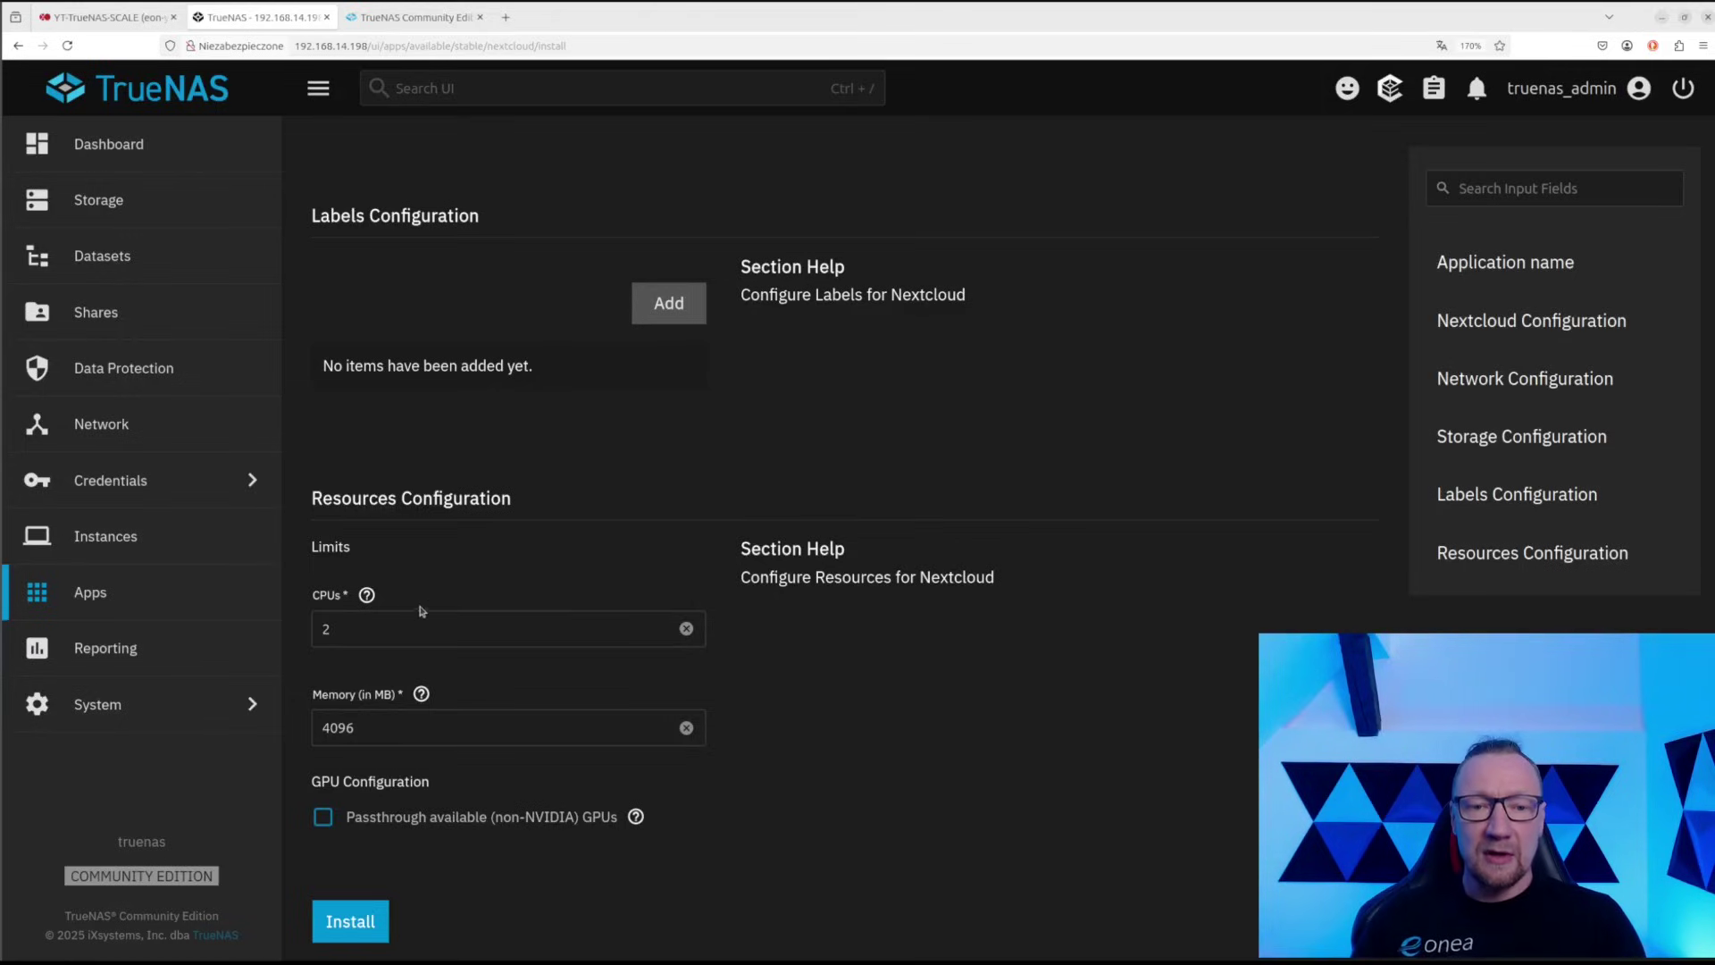
Keep 2 CPUs and 4096 MB memory and install the Nextcloud app
{"action": "double_click", "coordinate": [348, 618]}
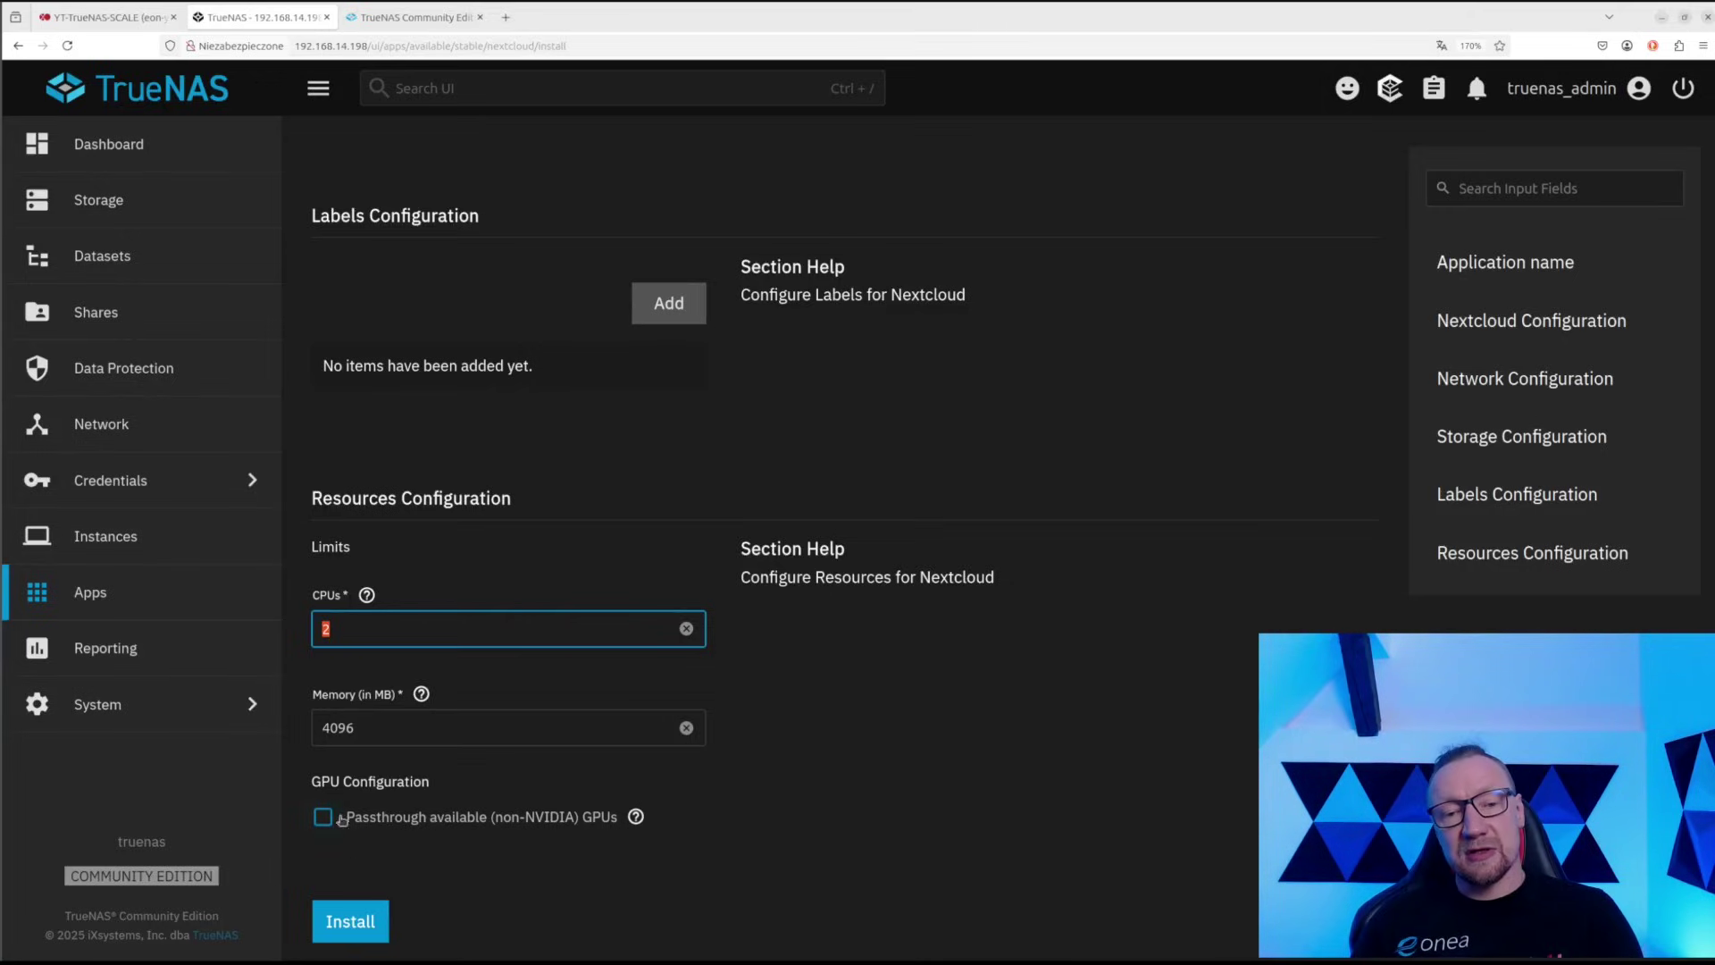
{"action": "left_click_drag", "start_coordinate": [430, 781], "coordinate": [308, 783]}
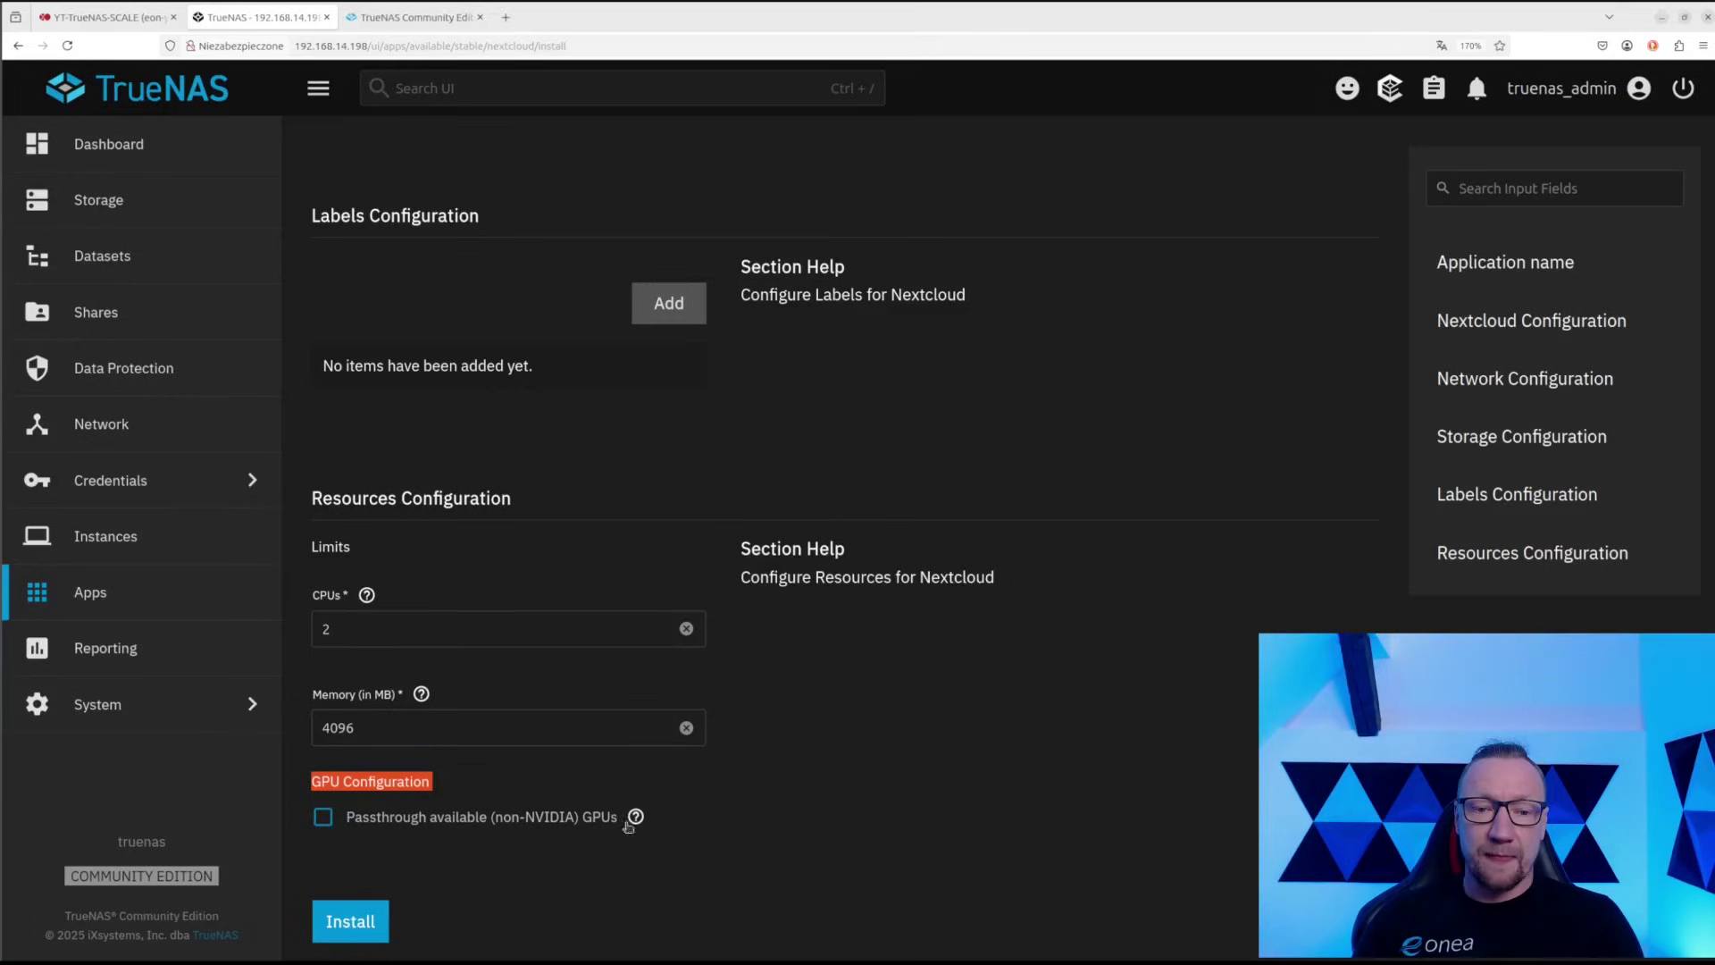
{"action": "left_click", "coordinate": [362, 923]}
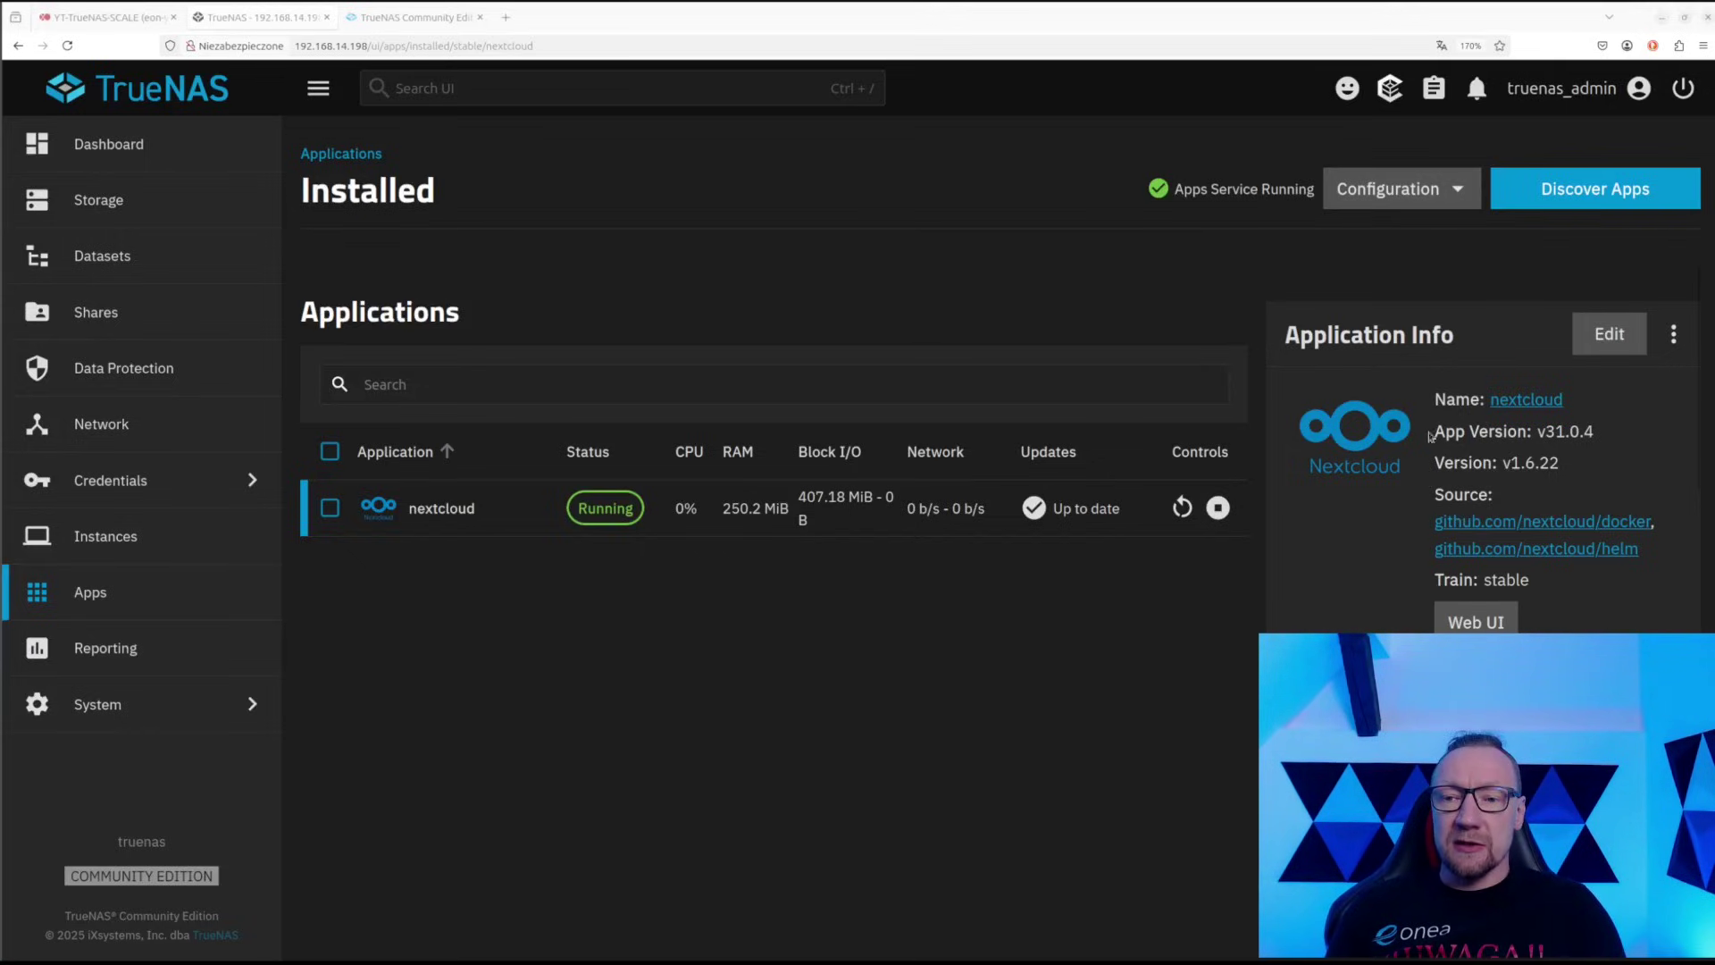
Look over the Edit Nextcloud form, then return via the Applications breadcrumb to Installed apps
{"action": "left_click", "coordinate": [1595, 339]}
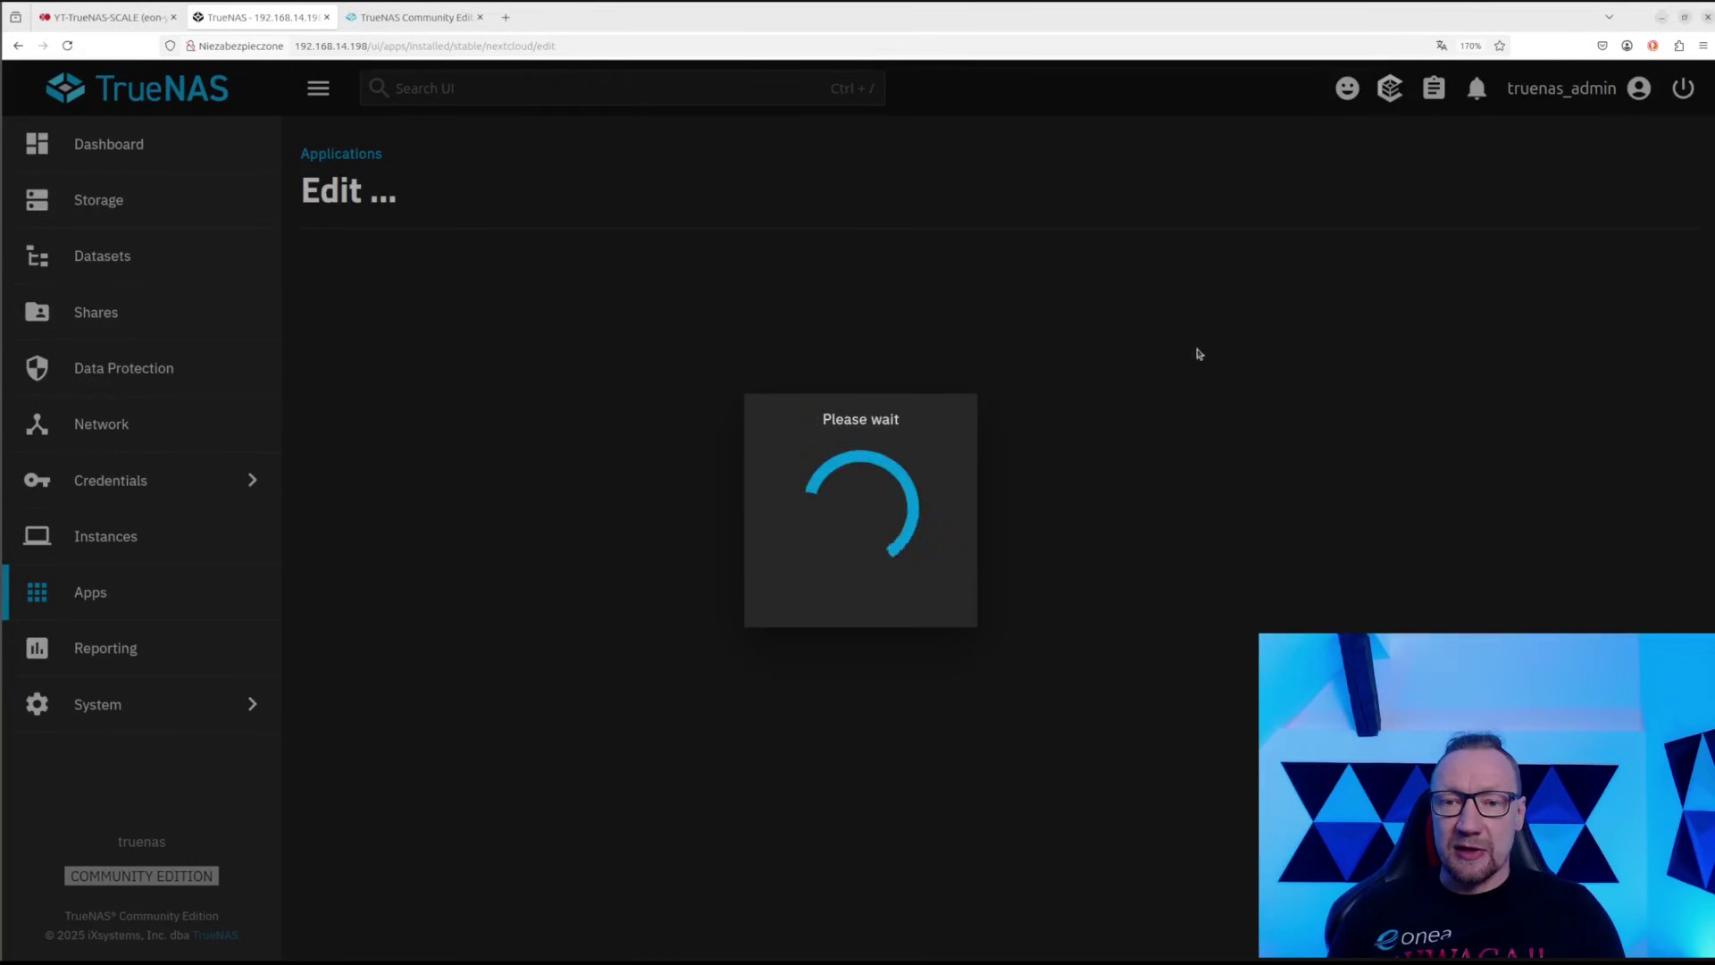
{"action": "scroll", "coordinate": [616, 563], "scroll_direction": "down", "scroll_amount": 15}
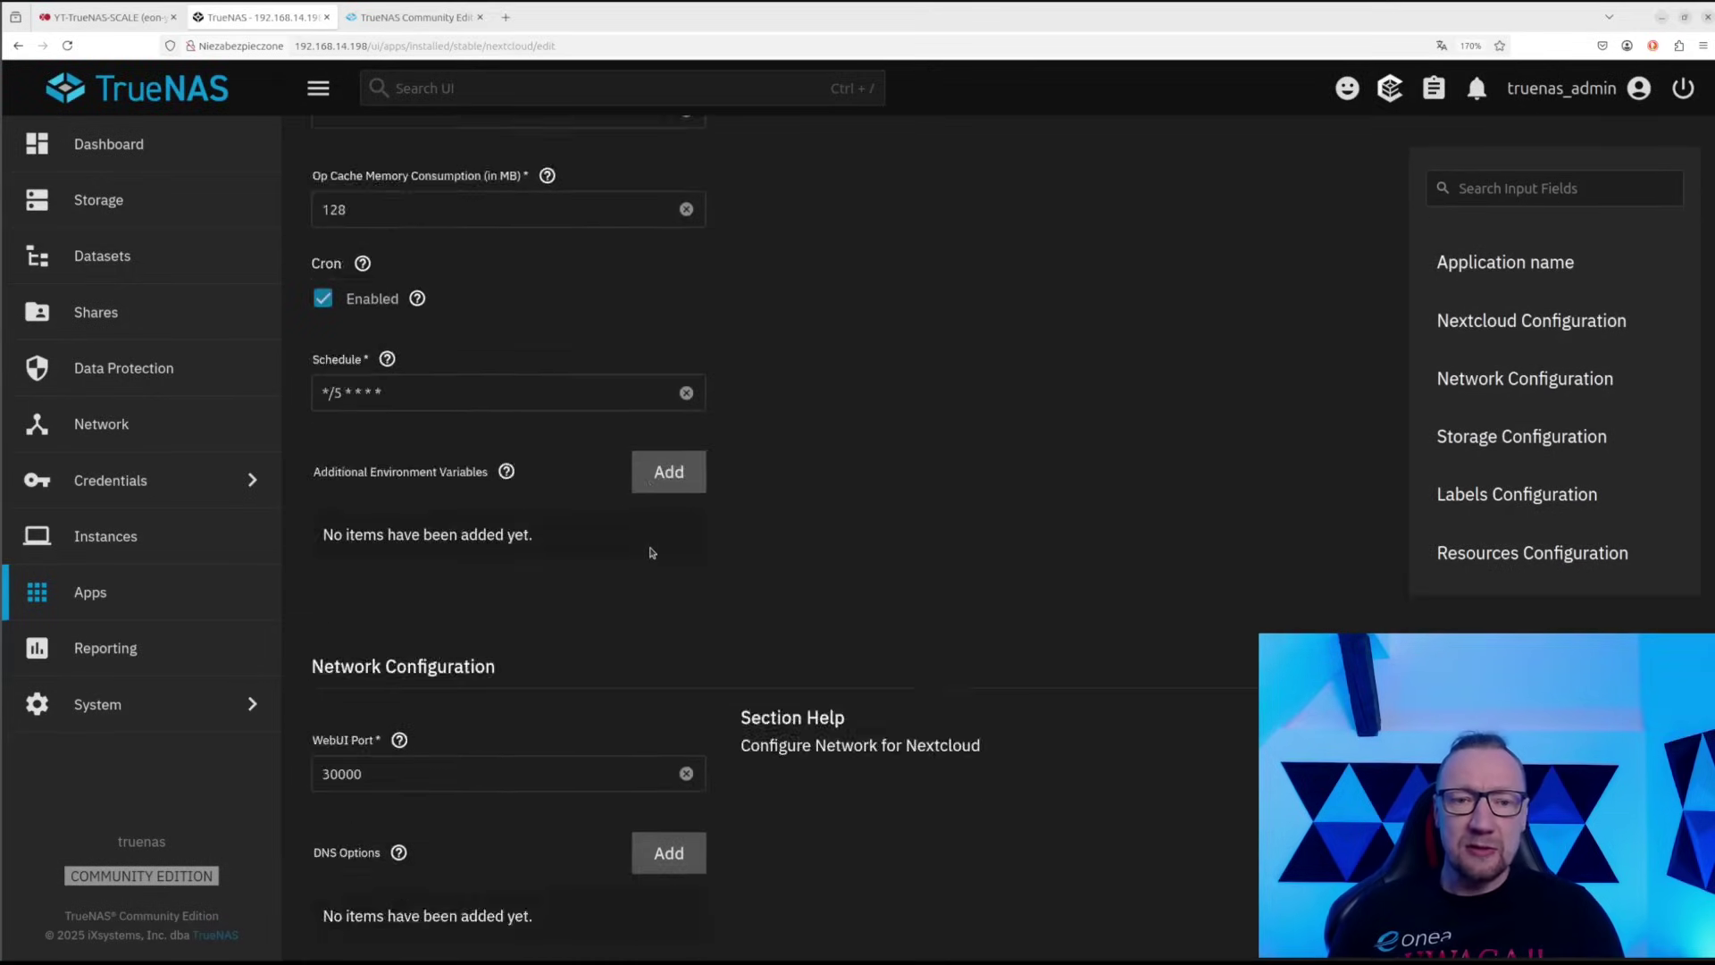
{"action": "scroll", "coordinate": [651, 552], "scroll_direction": "down", "scroll_amount": 5}
{"action": "scroll", "coordinate": [651, 552], "scroll_direction": "up", "scroll_amount": 20}
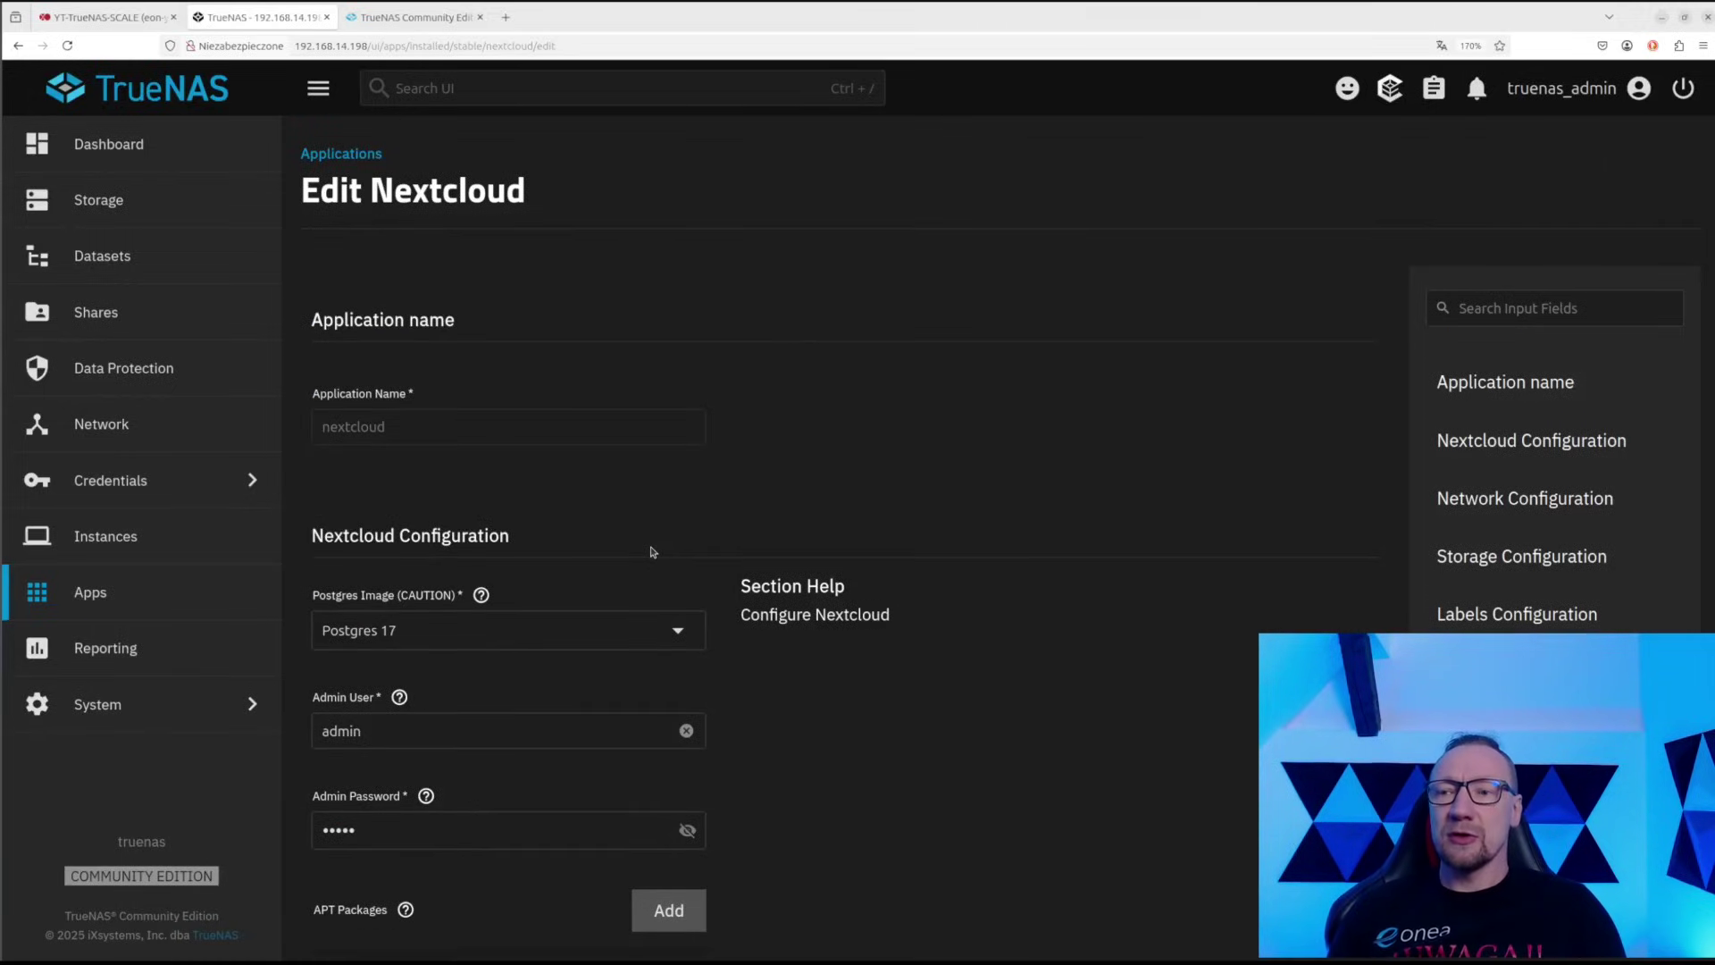
{"action": "scroll", "coordinate": [473, 576], "scroll_direction": "down", "scroll_amount": 20}
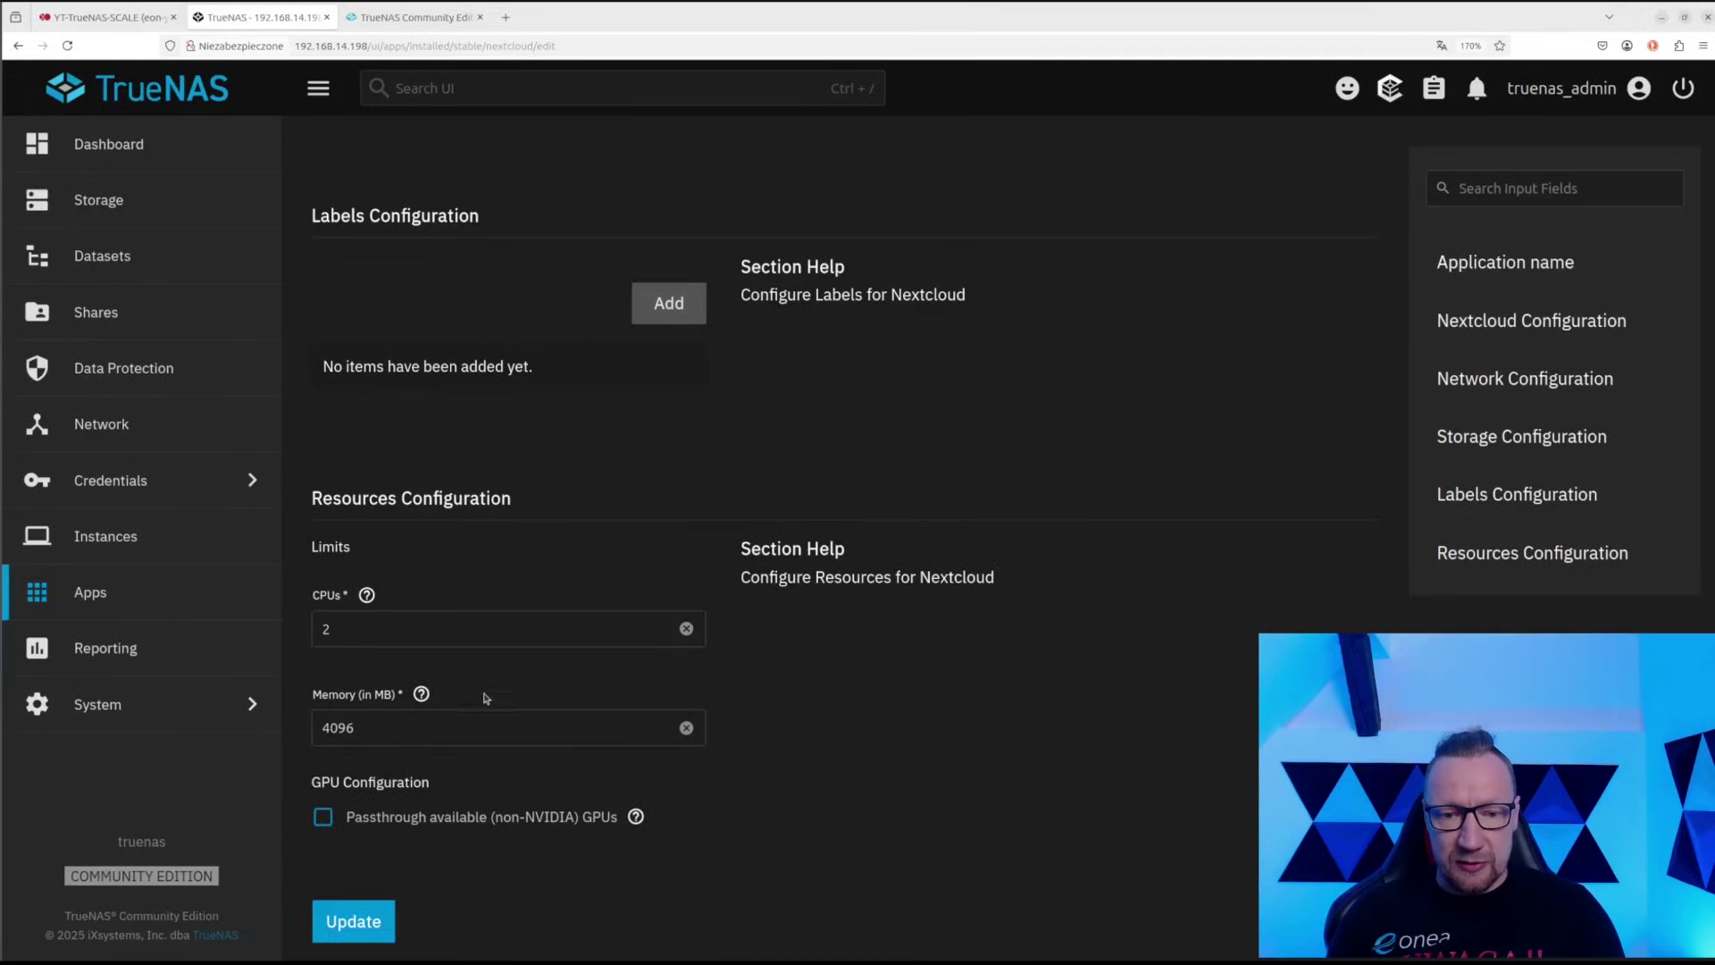
{"action": "scroll", "coordinate": [464, 699], "scroll_direction": "up", "scroll_amount": 20}
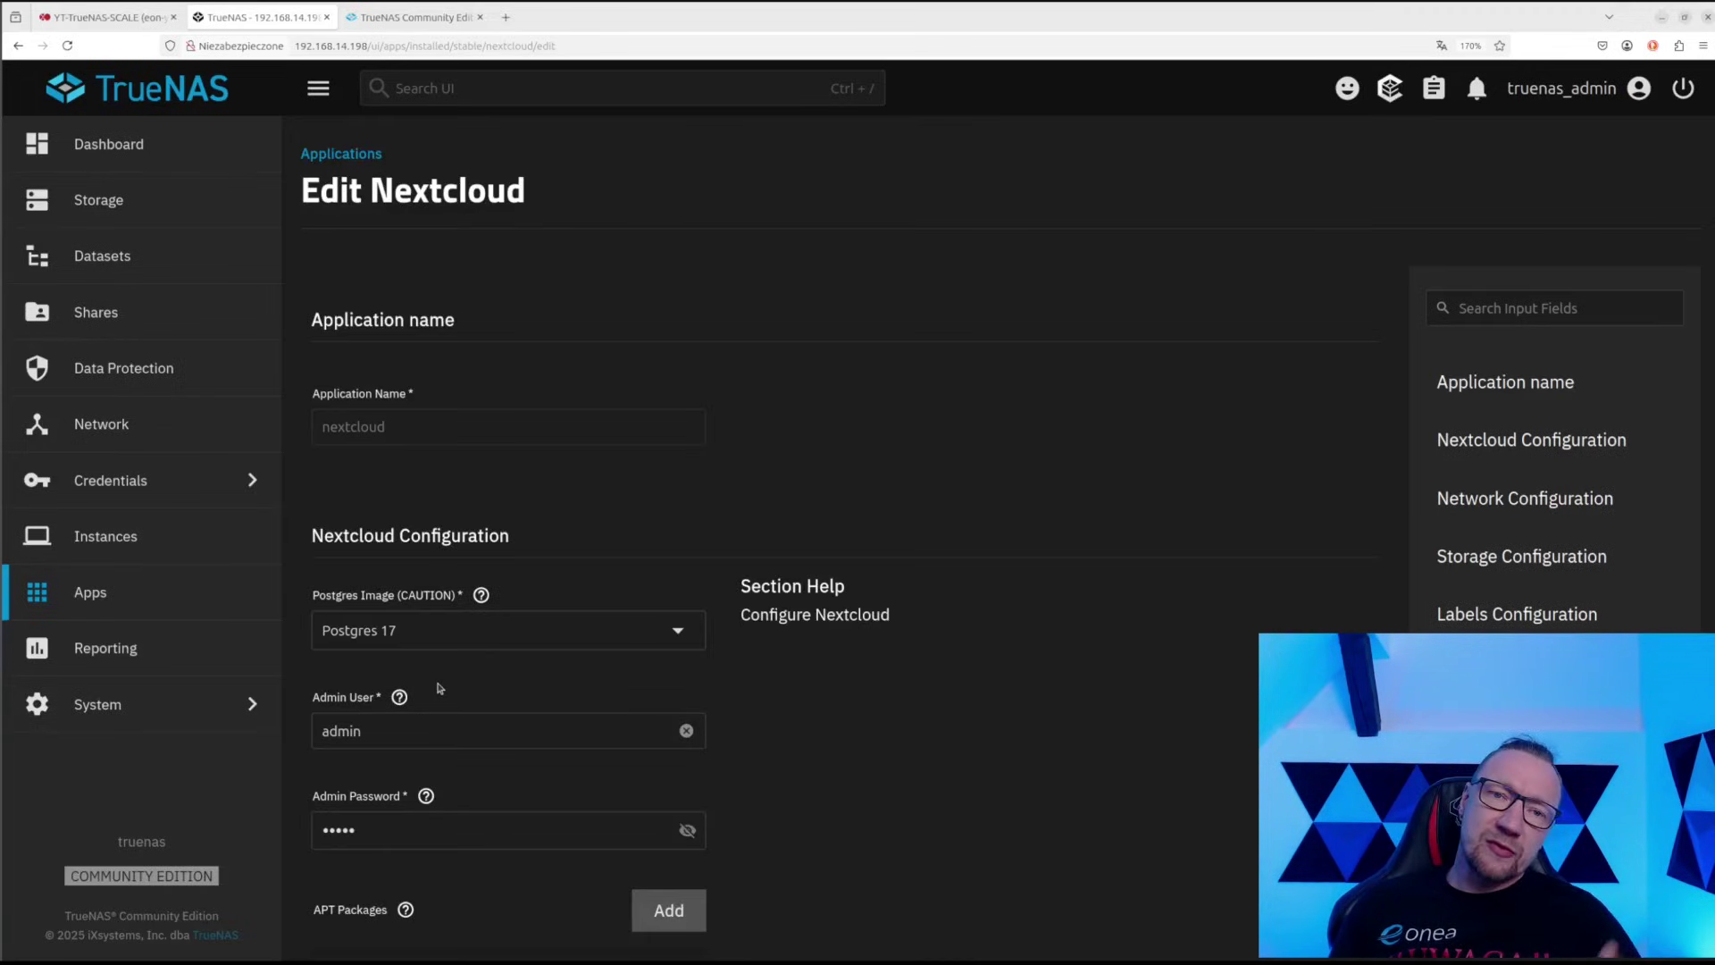
{"action": "left_click", "coordinate": [339, 154]}
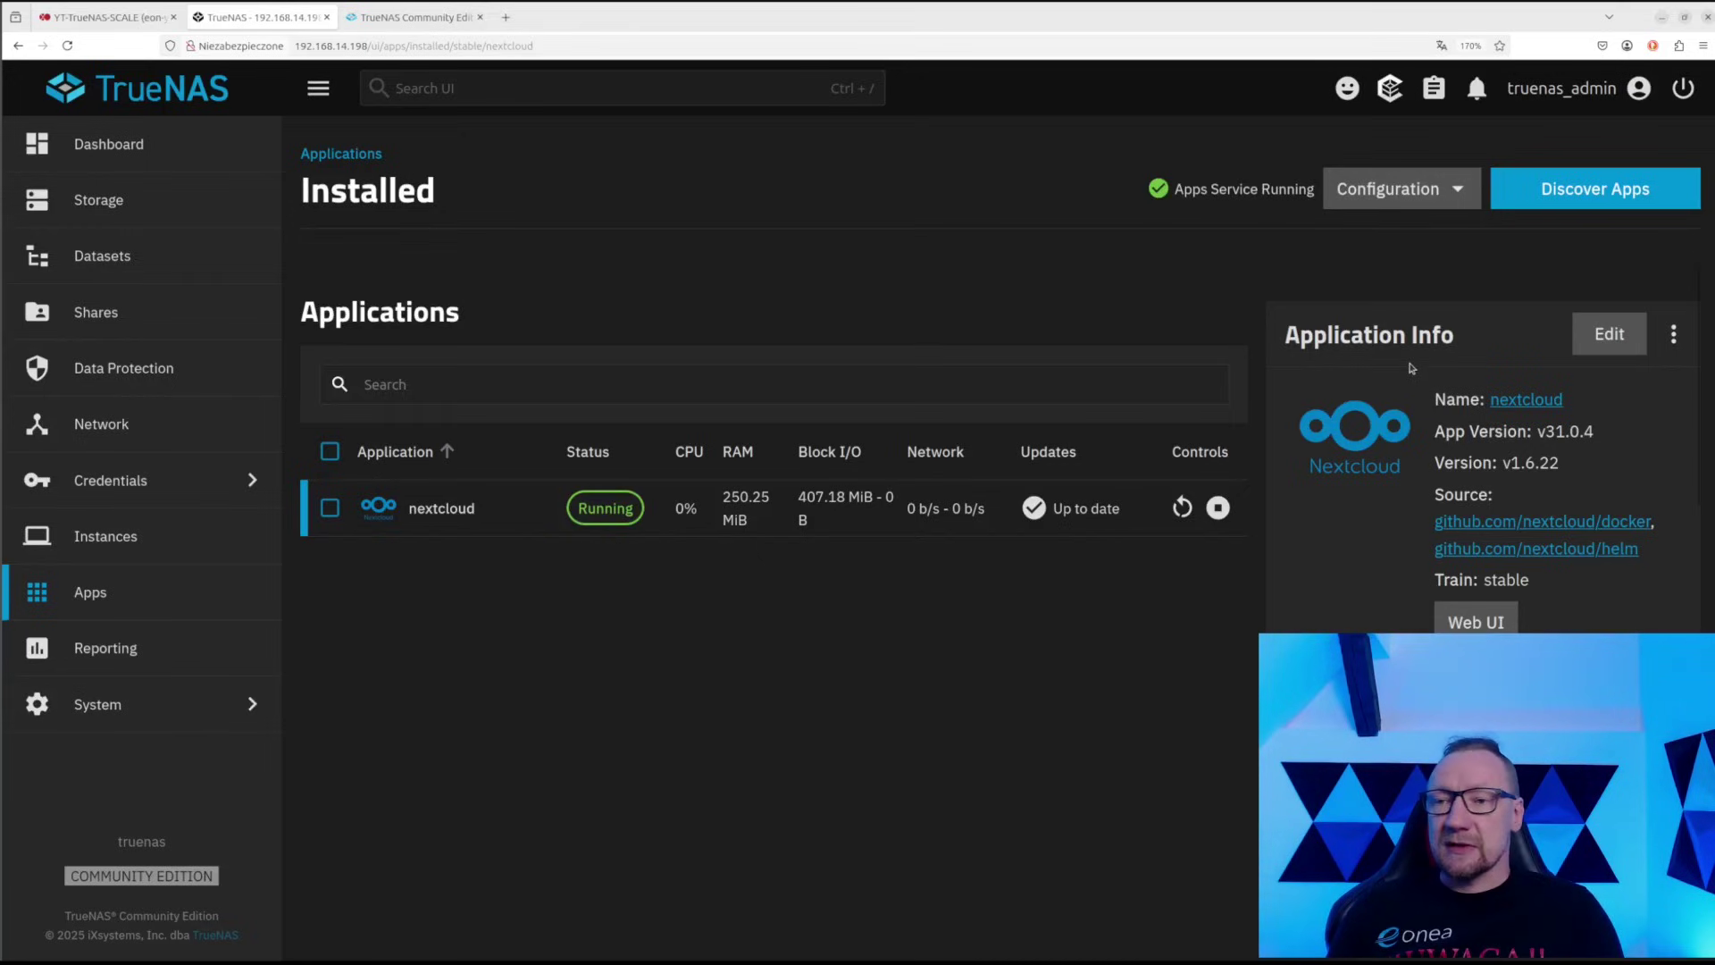
Review Nextcloud's app version, chart v1.6.22 and train, then open its Web UI in a new tab
{"action": "scroll", "coordinate": [1411, 368], "scroll_direction": "down", "scroll_amount": 3}
{"action": "scroll", "coordinate": [1425, 402], "scroll_direction": "up", "scroll_amount": 3}
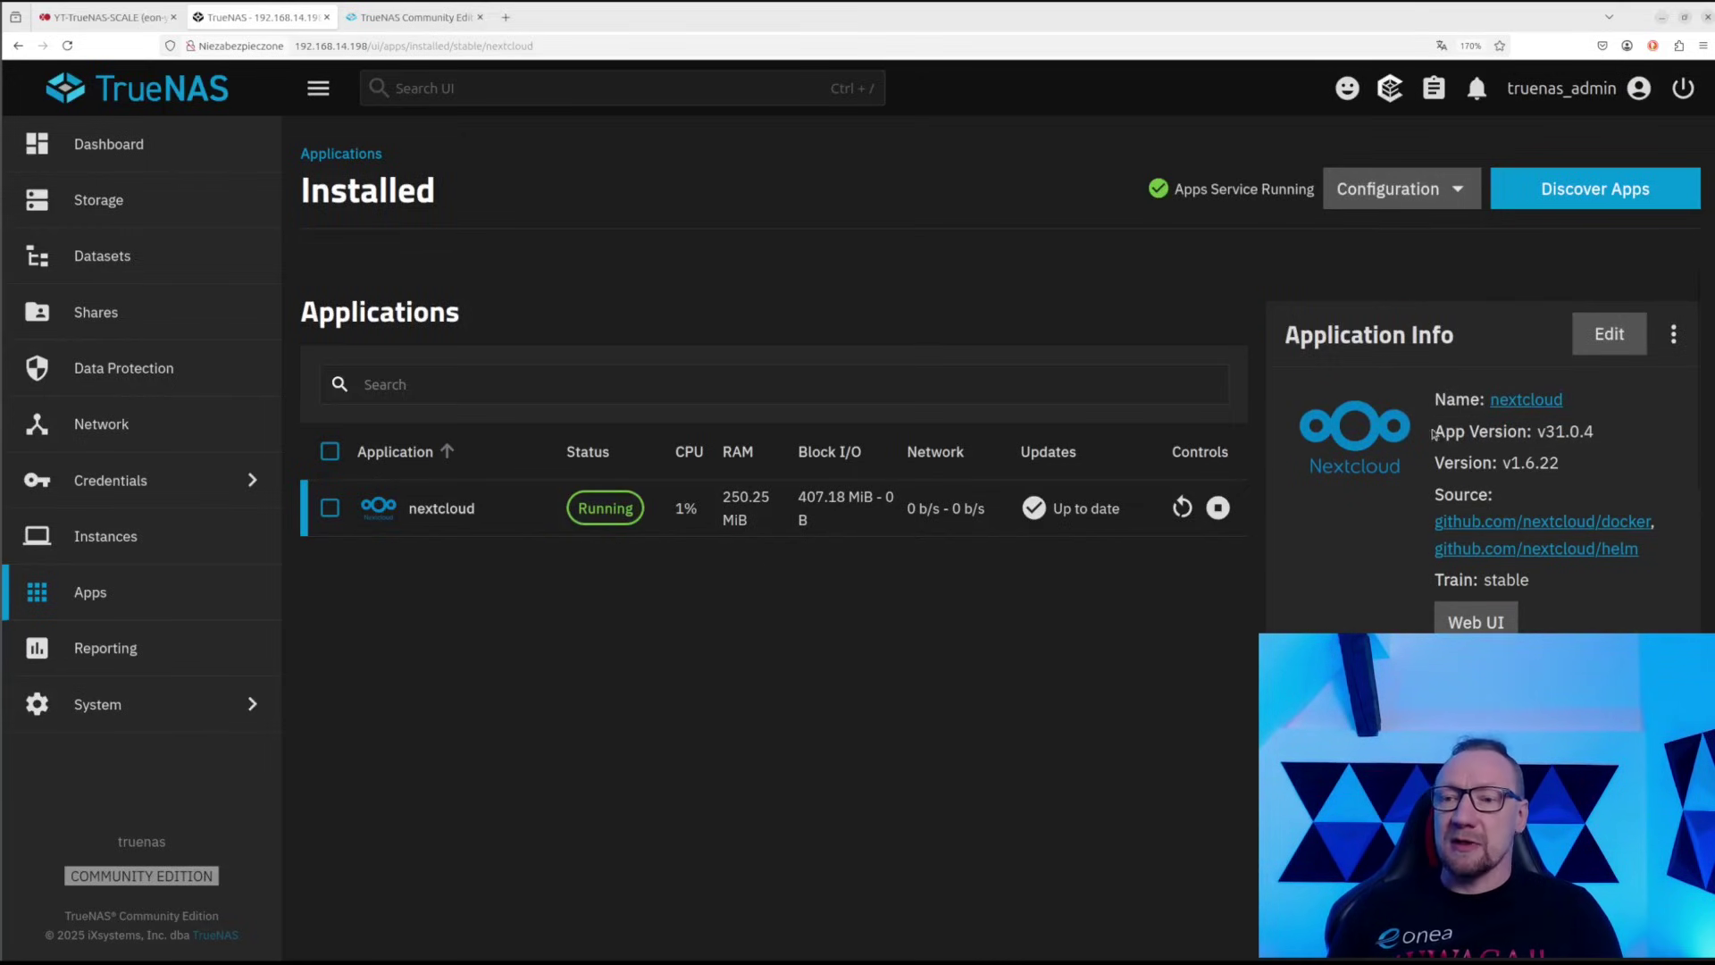
{"action": "left_click_drag", "start_coordinate": [1432, 434], "coordinate": [1572, 431]}
{"action": "left_click_drag", "start_coordinate": [1444, 460], "coordinate": [1588, 472]}
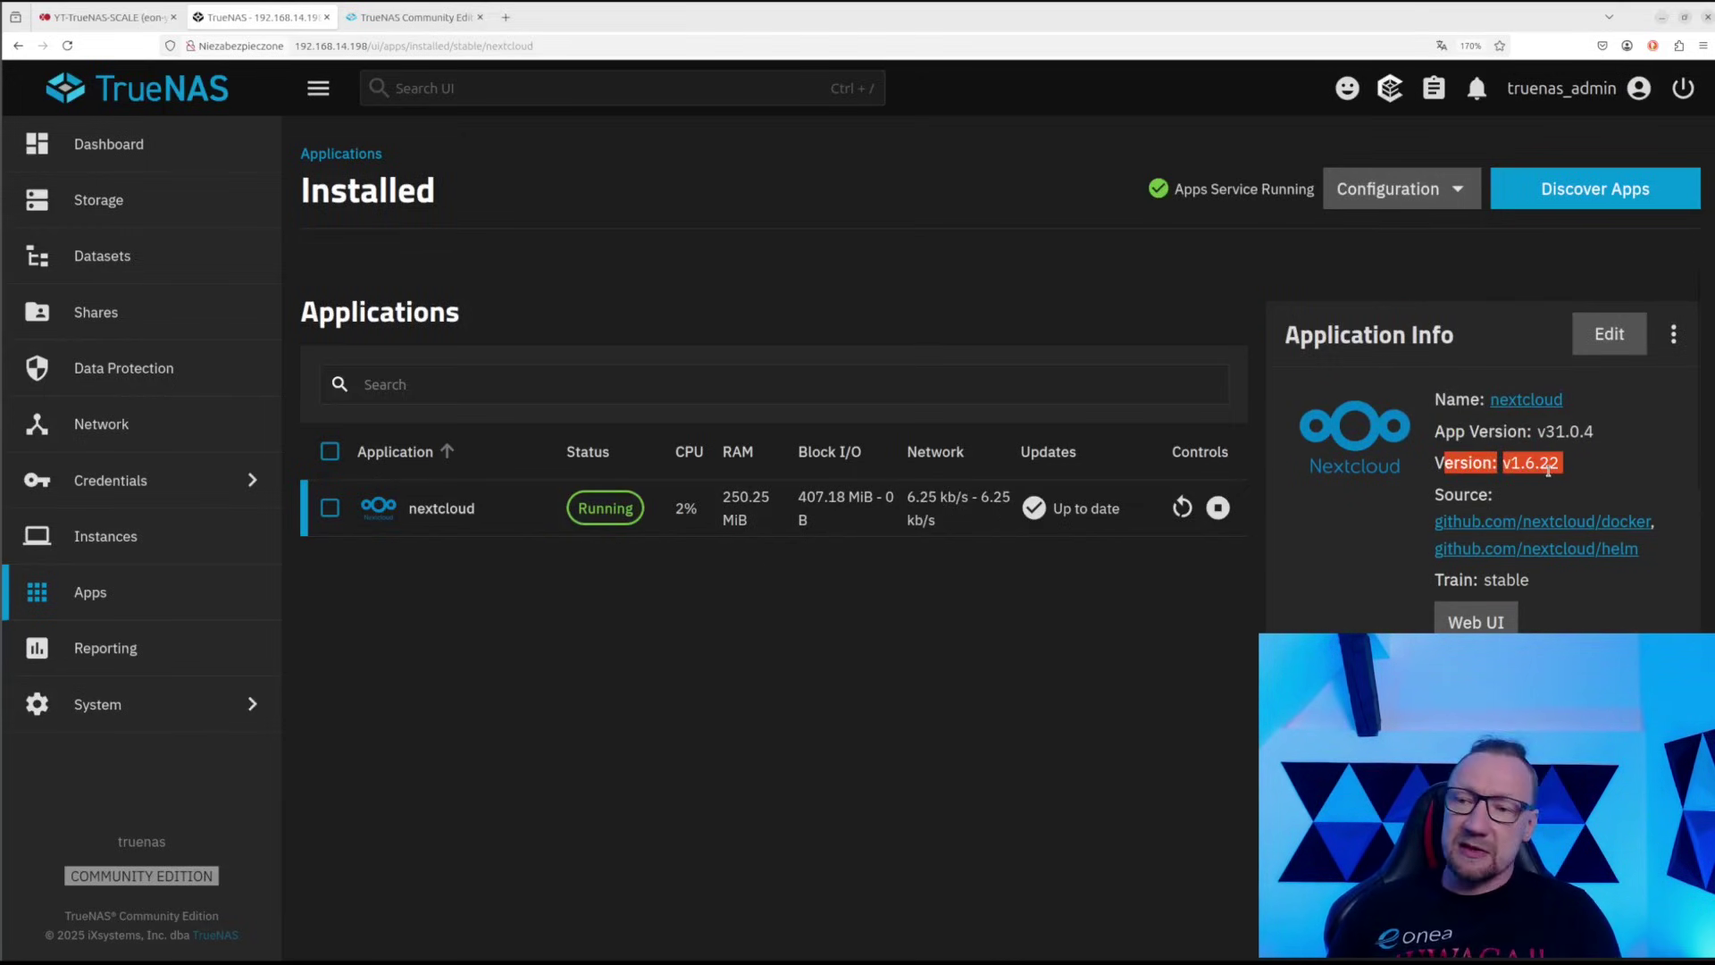
{"action": "scroll", "coordinate": [1413, 370], "scroll_direction": "down", "scroll_amount": 3}
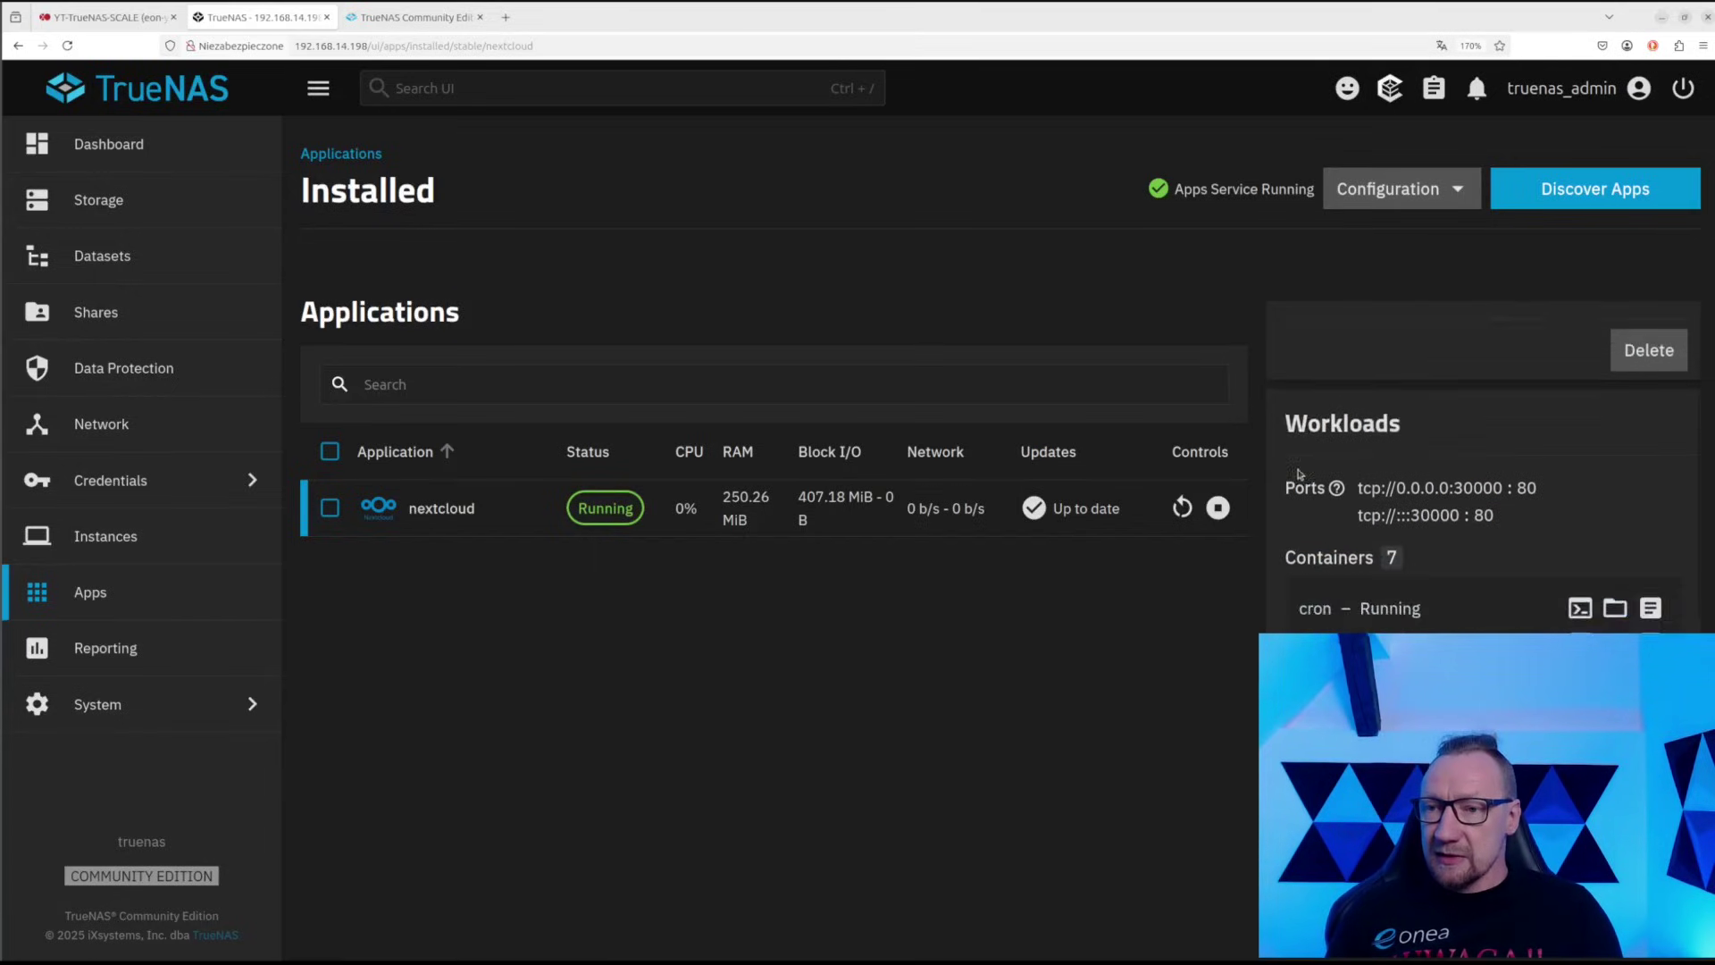
{"action": "left_click_drag", "start_coordinate": [1440, 355], "coordinate": [1543, 356]}
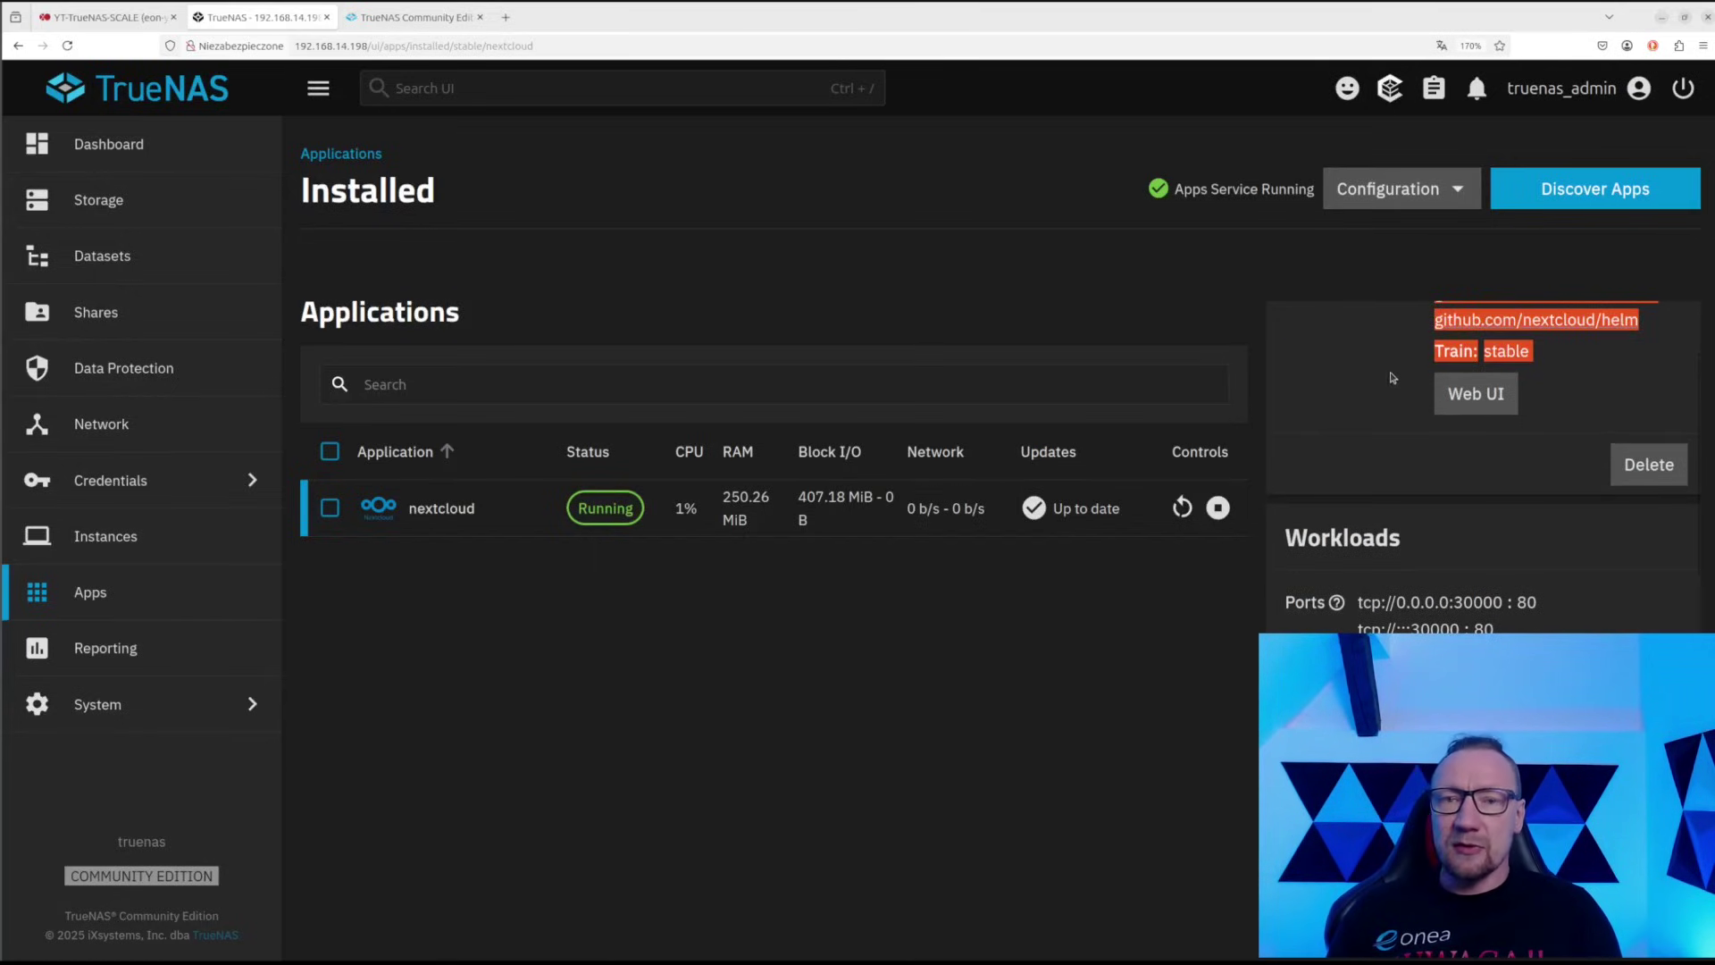
{"action": "left_click", "coordinate": [1465, 403]}
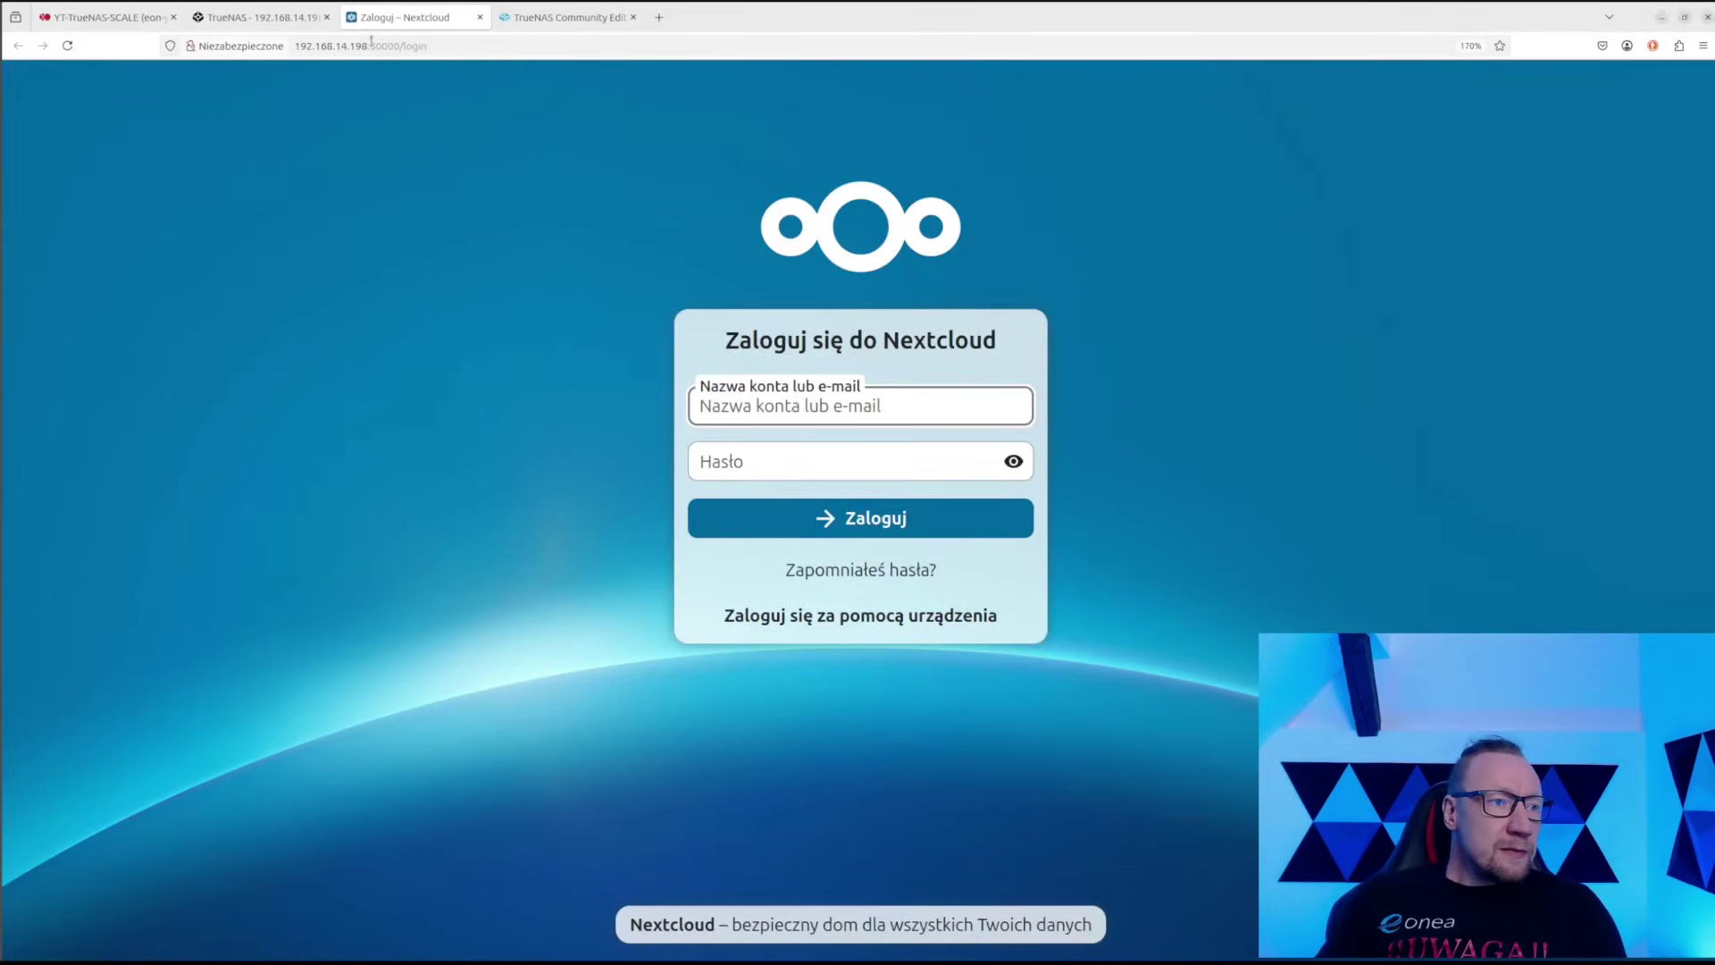
Log in as admin with the account password, declining the browser's offer to save it
{"action": "left_click_drag", "start_coordinate": [300, 46], "coordinate": [410, 49]}
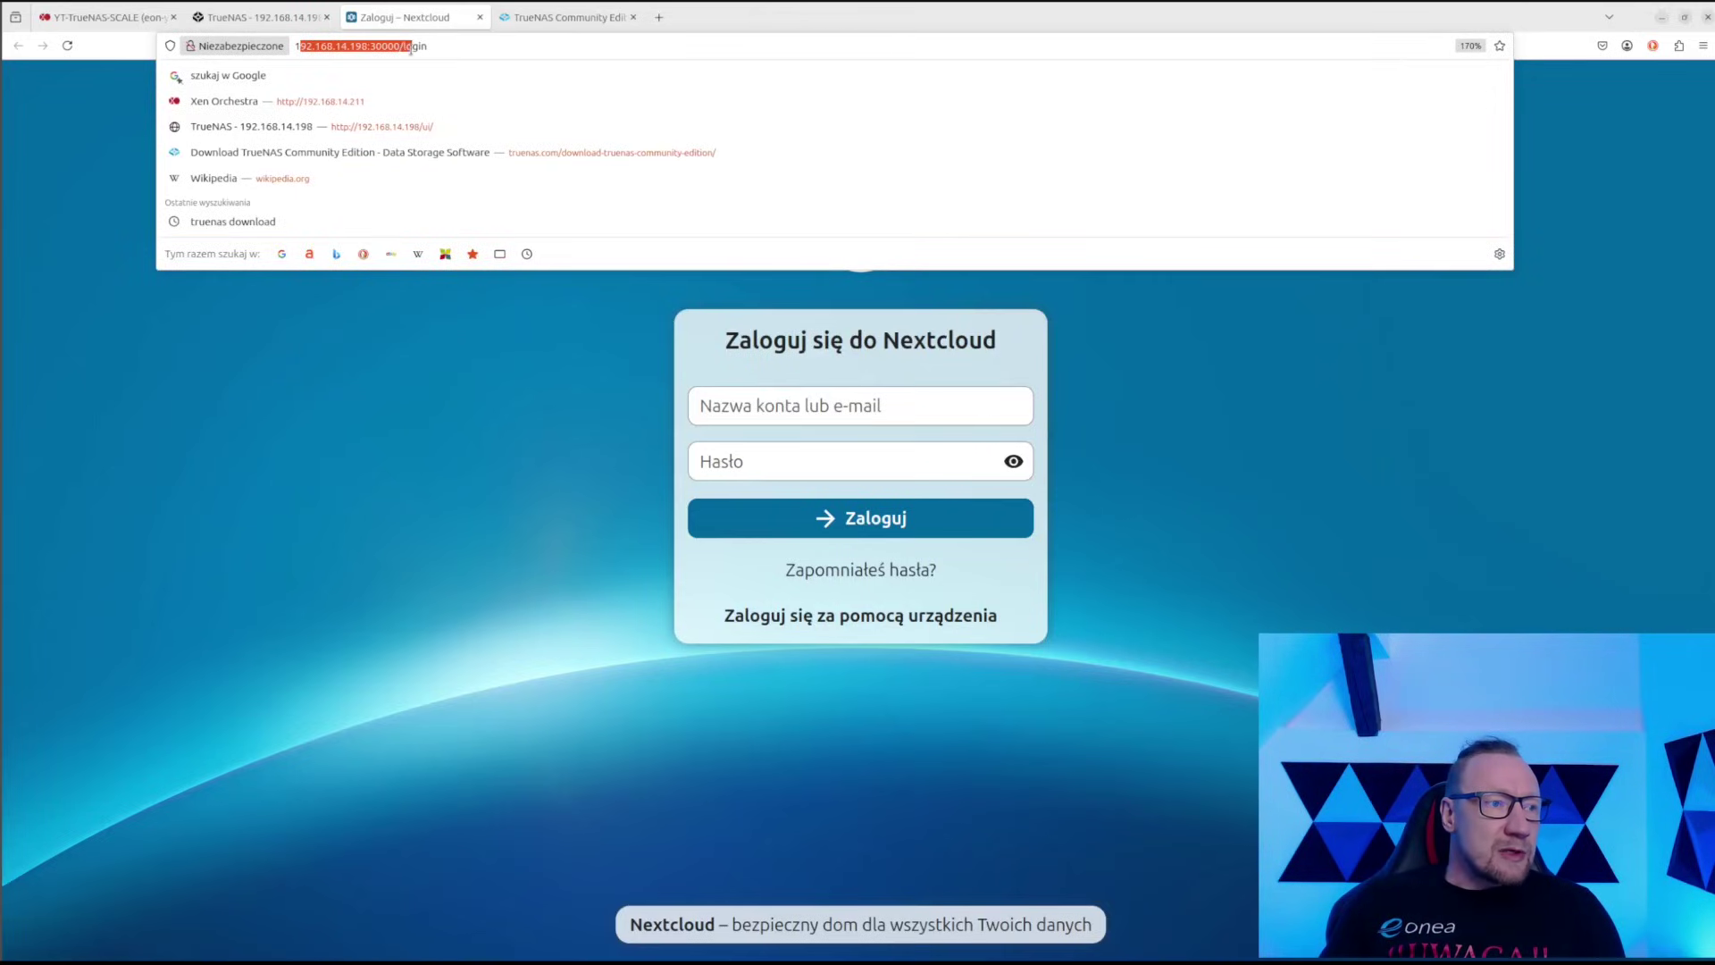
{"action": "left_click", "coordinate": [425, 327]}
{"action": "left_click", "coordinate": [762, 416]}
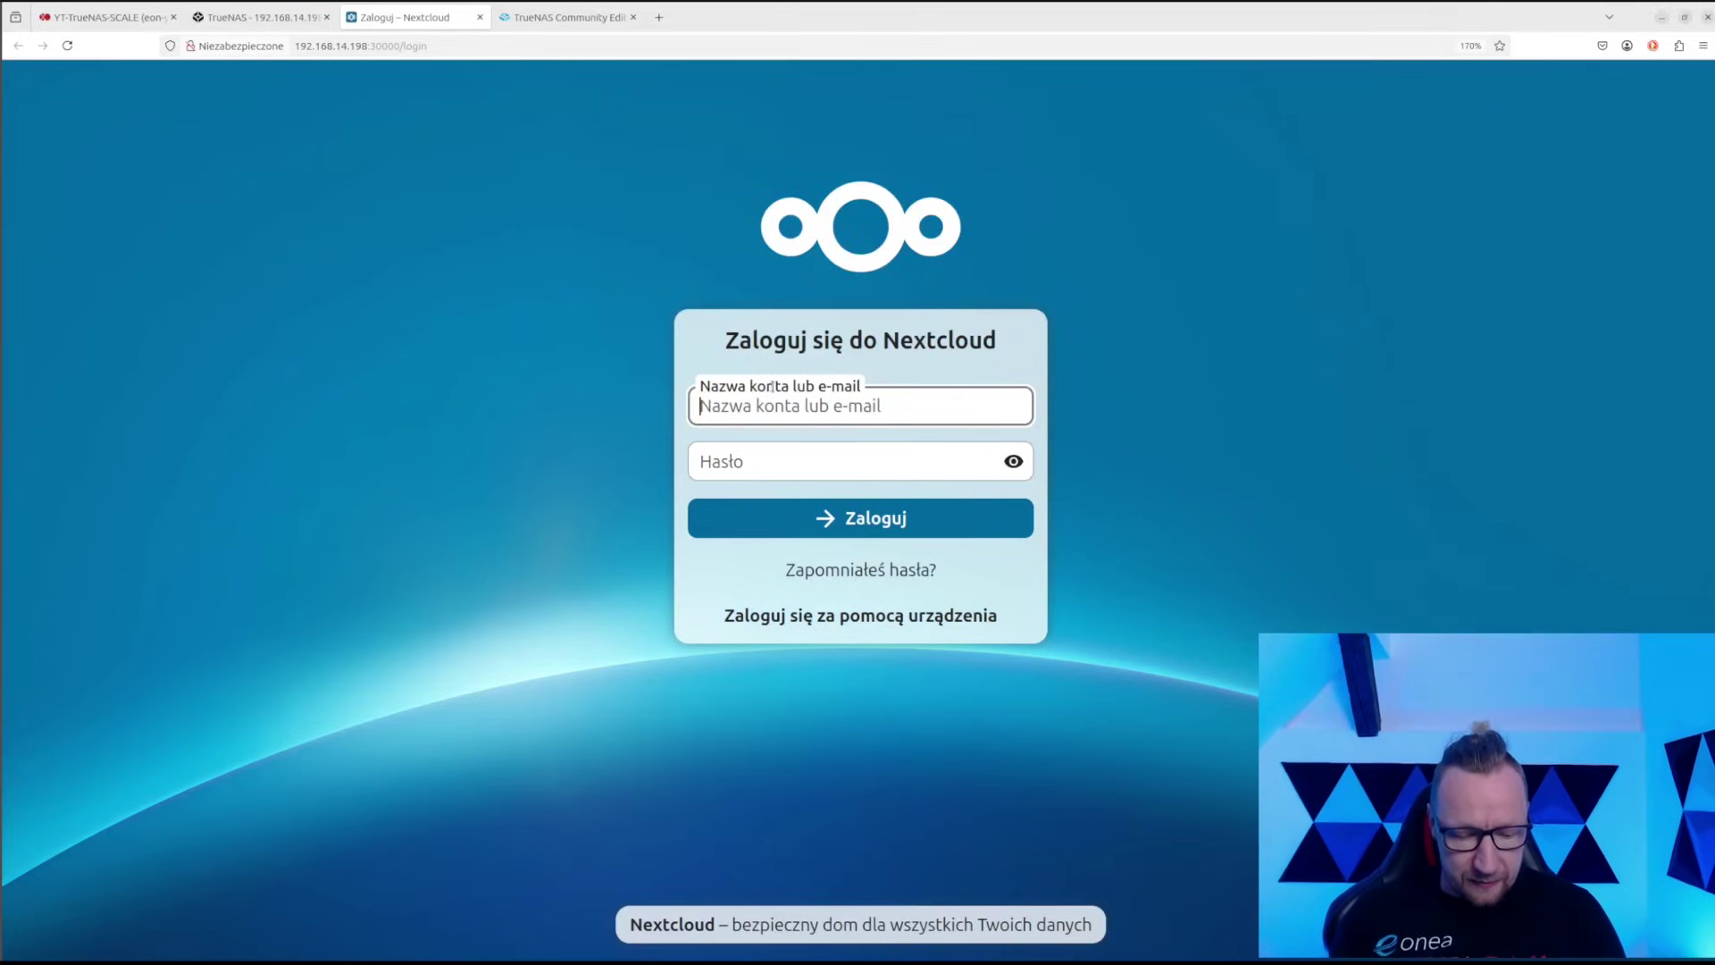
{"action": "type", "text": "admin"}
{"action": "key", "text": "Tab"}
{"action": "type", "text": "••••"}
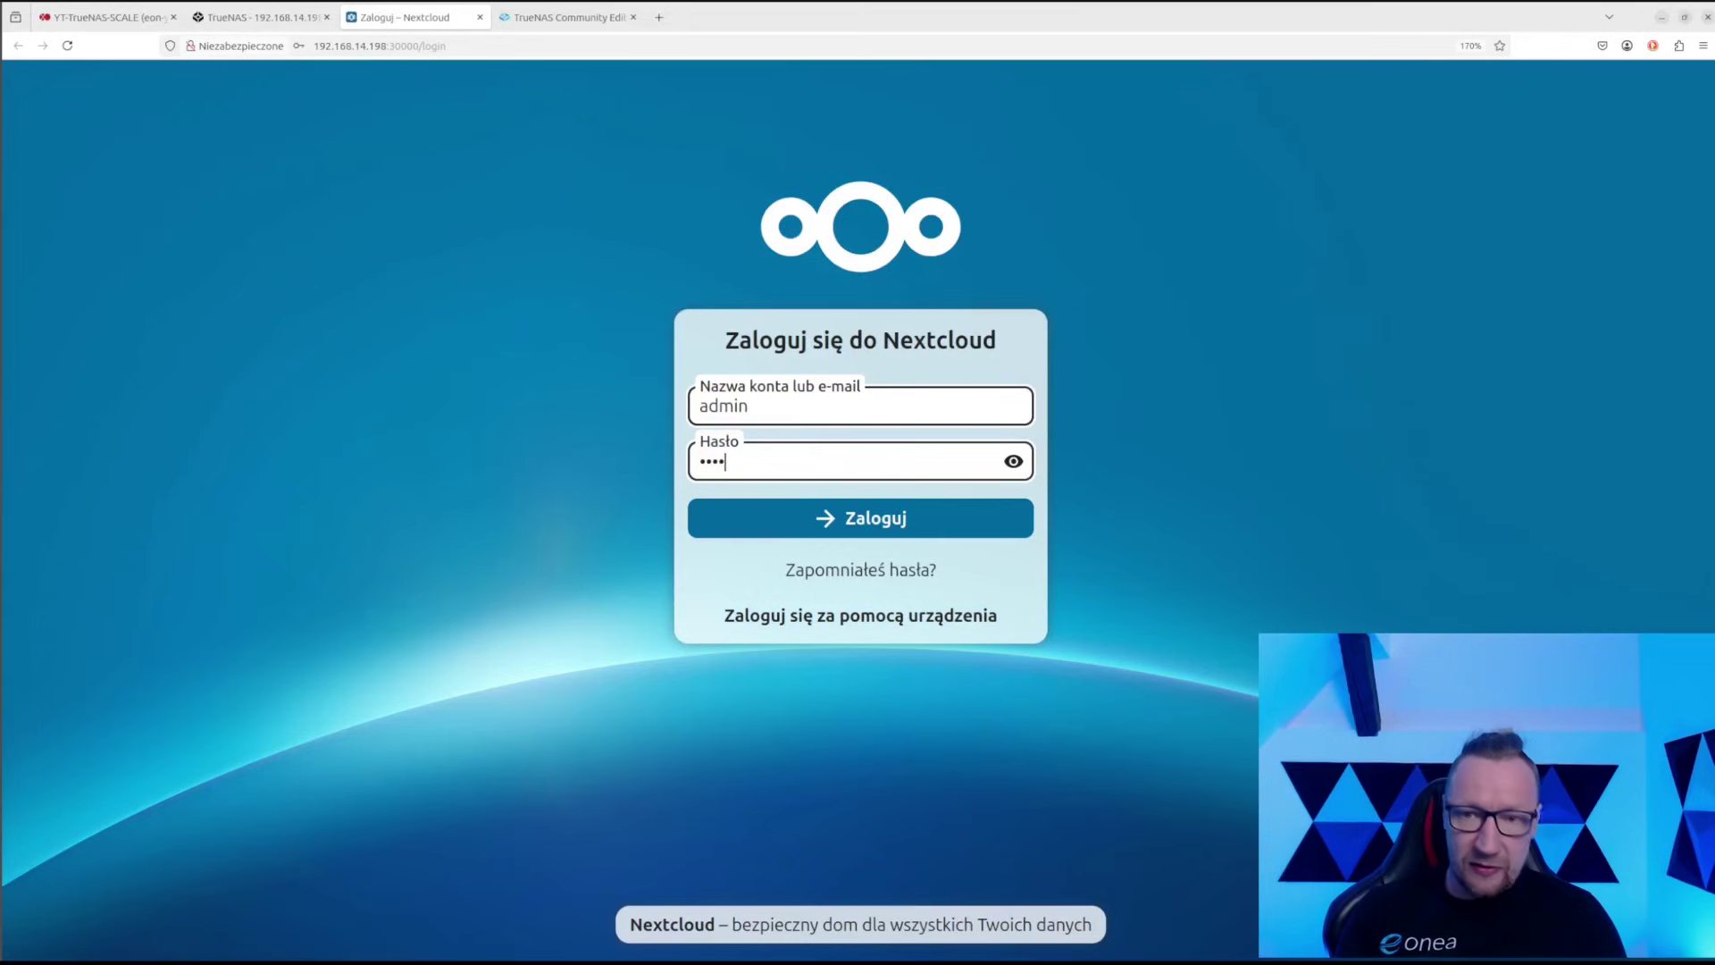
{"action": "type", "text": "•"}
{"action": "key", "text": "Return"}
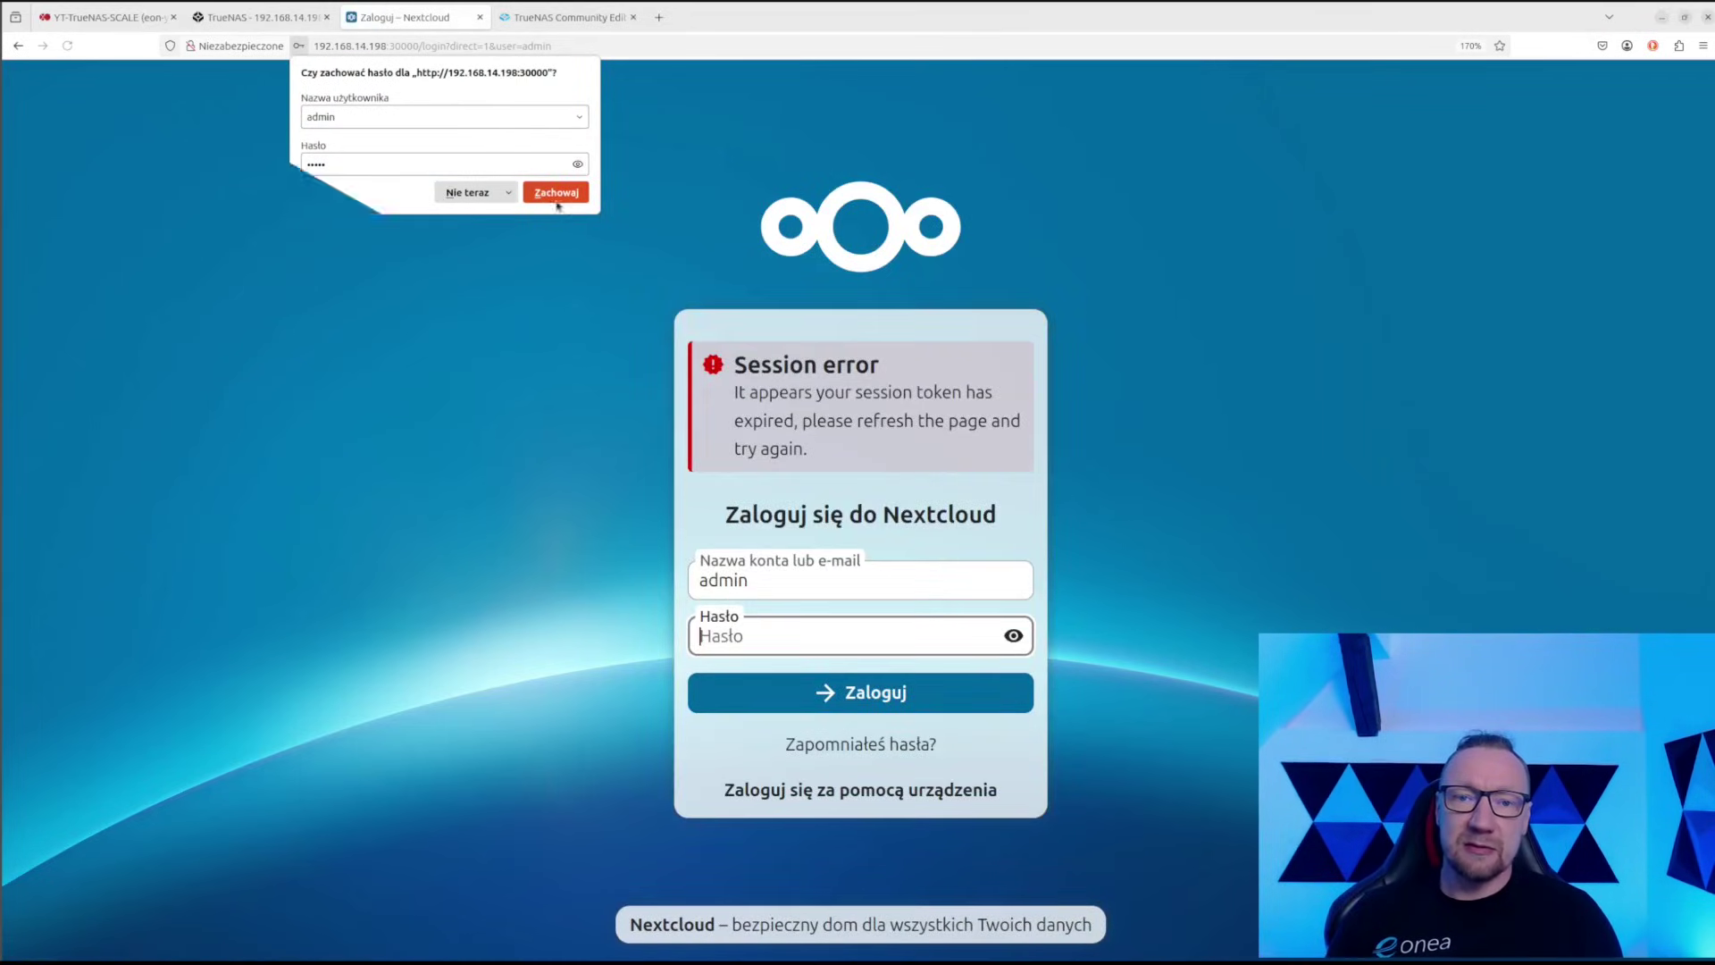
{"action": "left_click", "coordinate": [468, 196]}
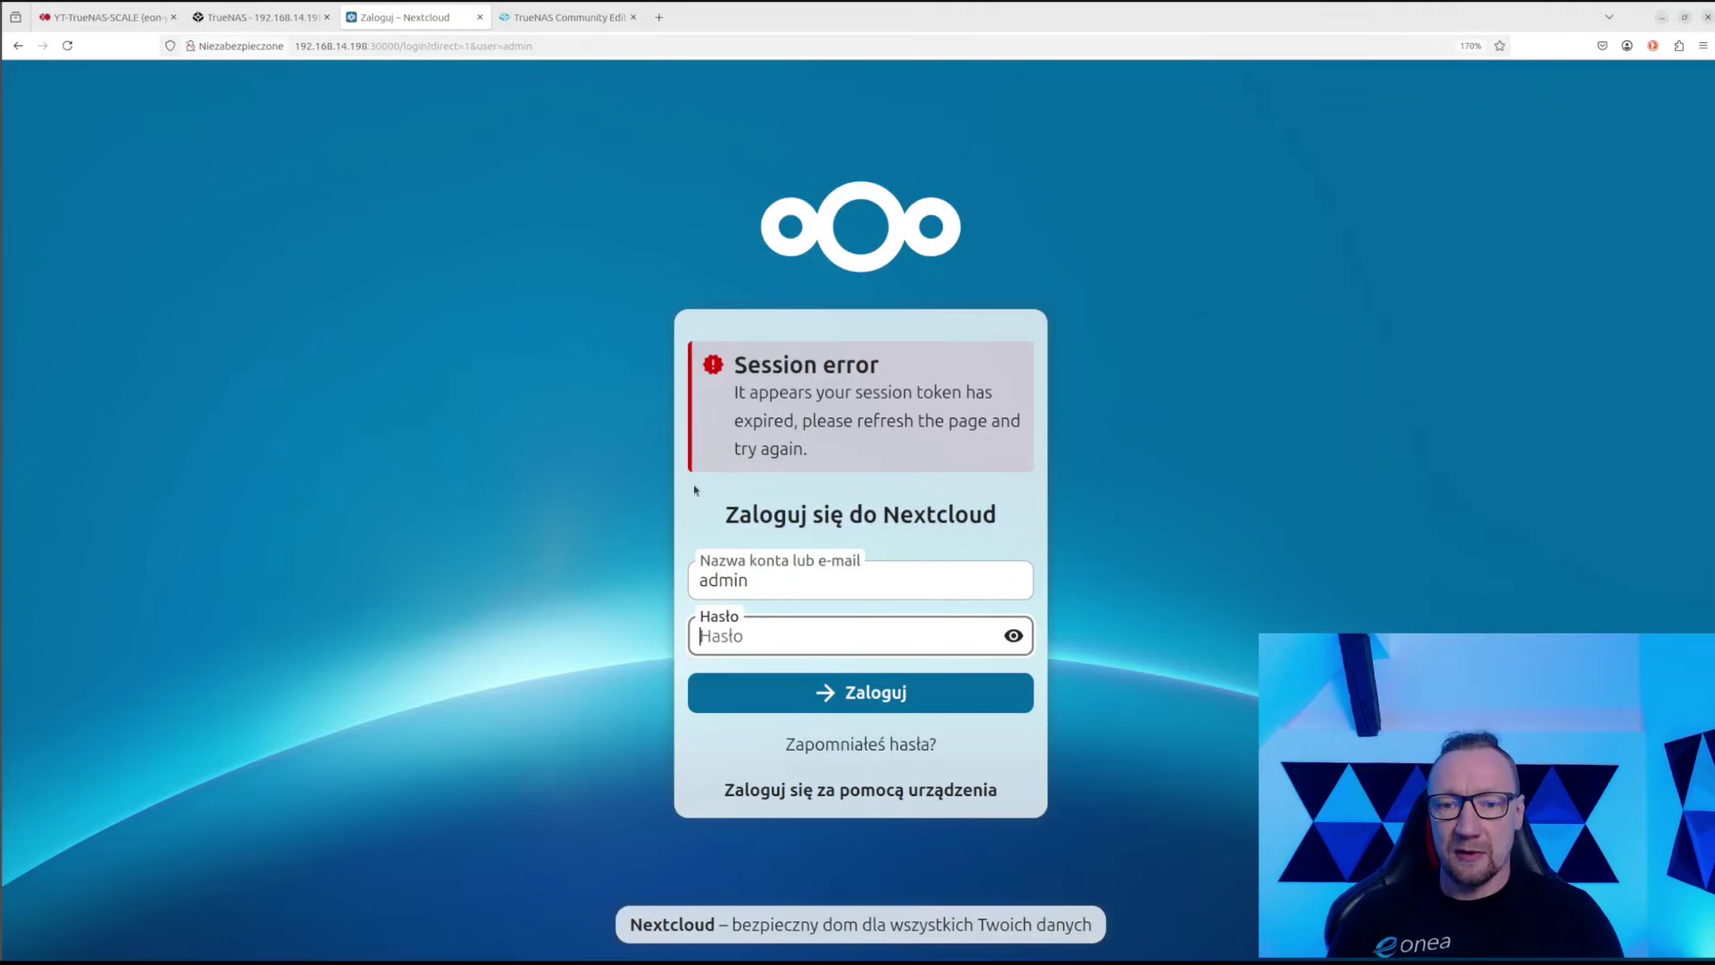
Resubmit the password after the session error and dismiss the welcome dialog
{"action": "type", "text": "•••••"}
{"action": "key", "text": "Return"}
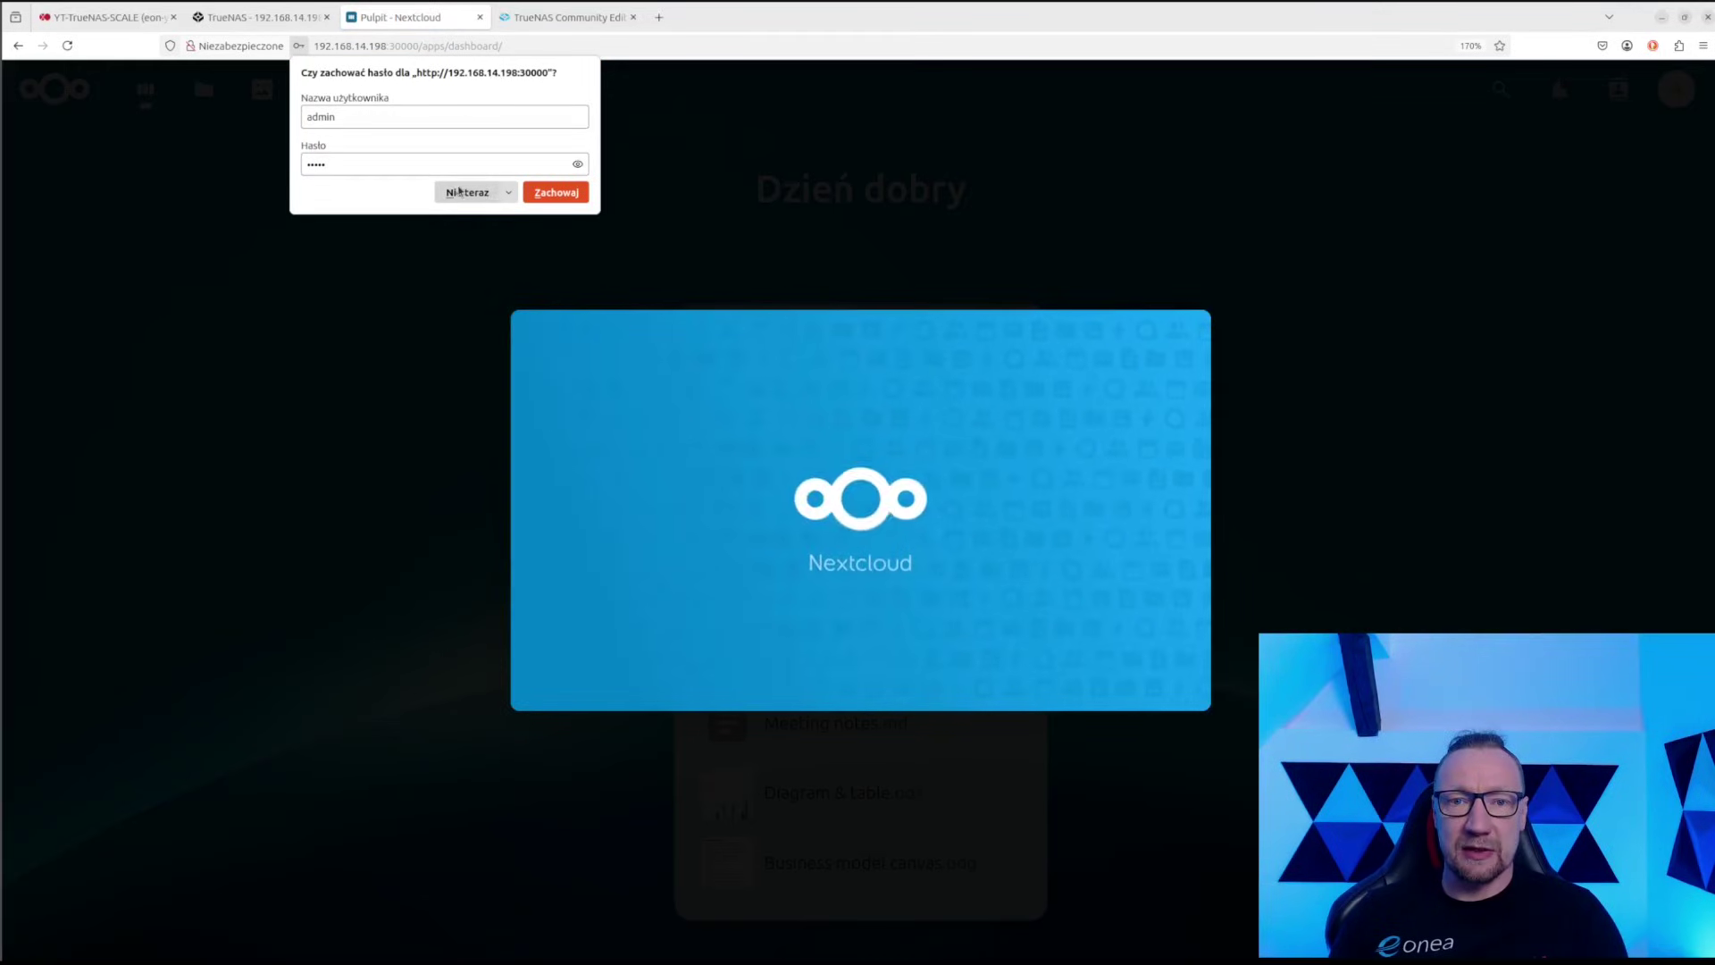
{"action": "left_click", "coordinate": [467, 192]}
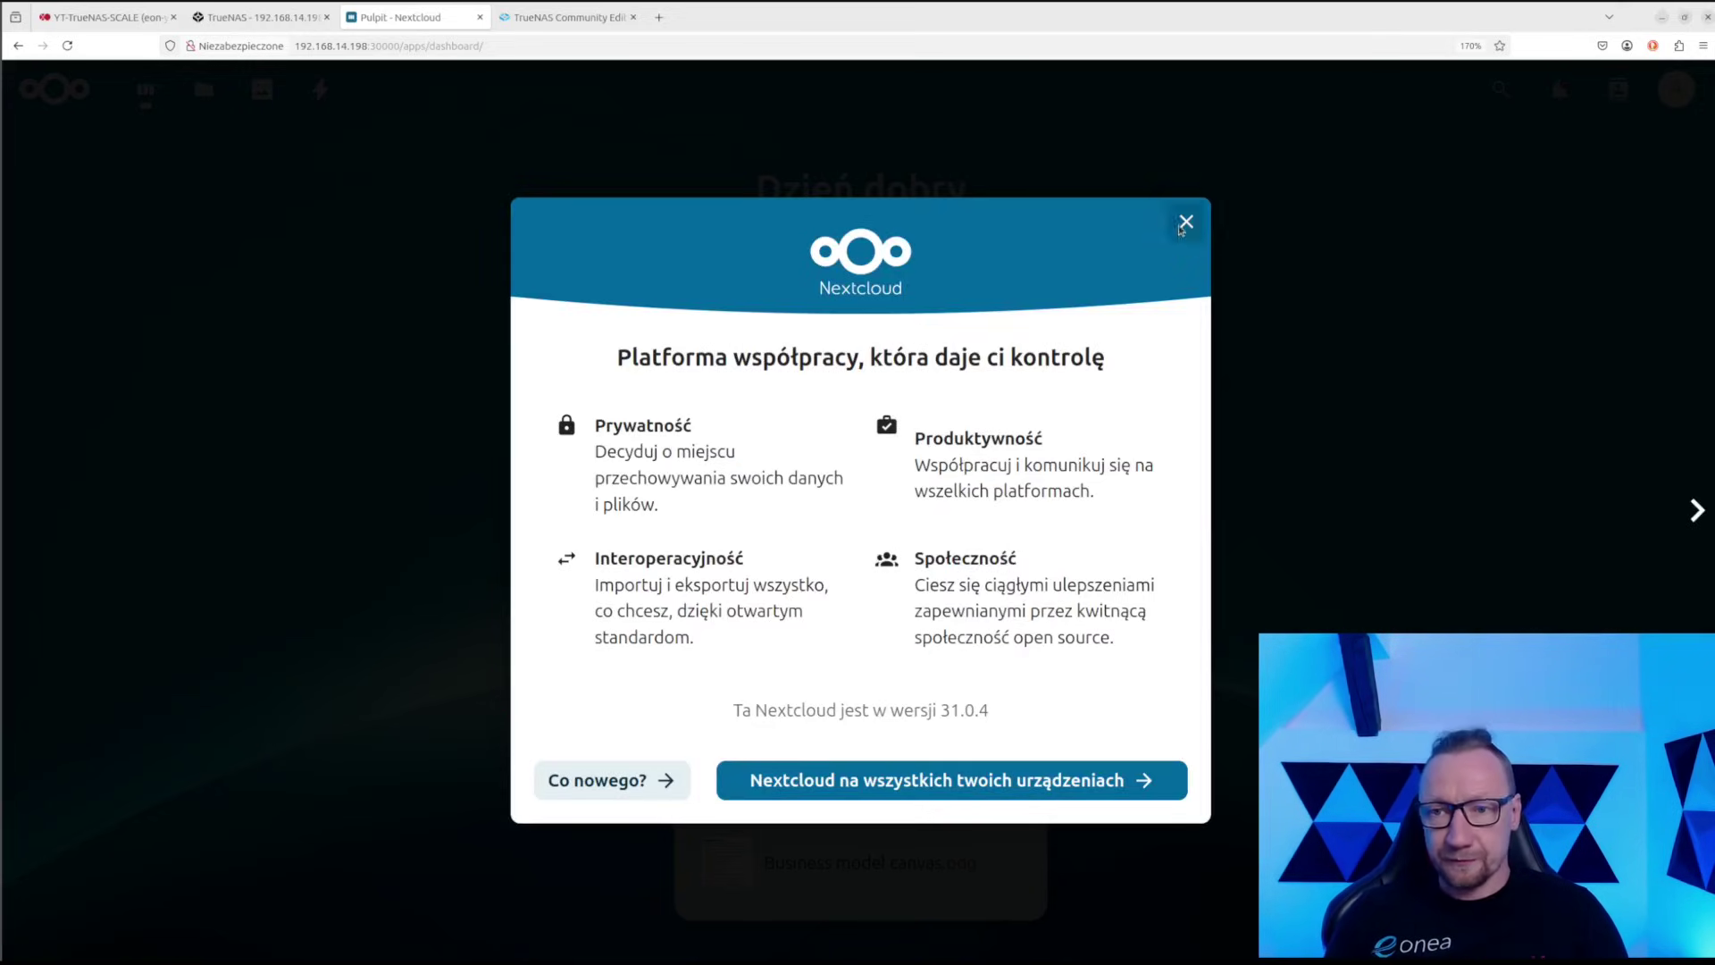
{"action": "left_click", "coordinate": [1186, 221]}
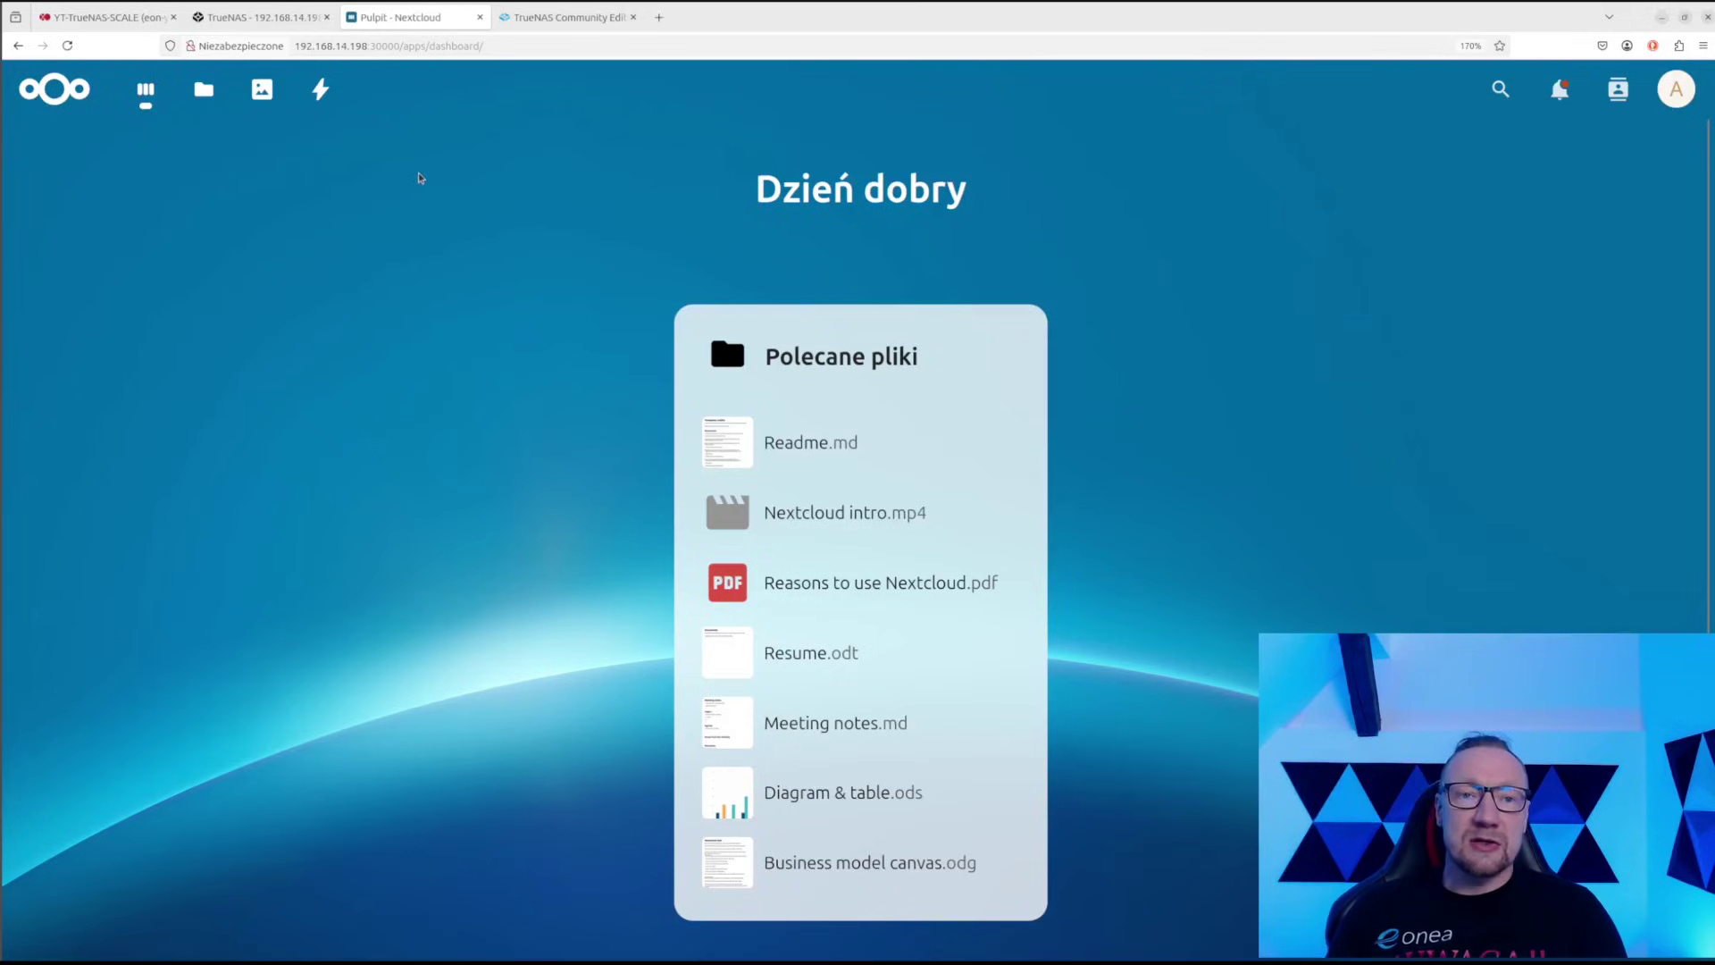
Go to Aplikacje from the account menu and show Zestawy aplikacji (app bundles)
{"action": "left_click", "coordinate": [1675, 89]}
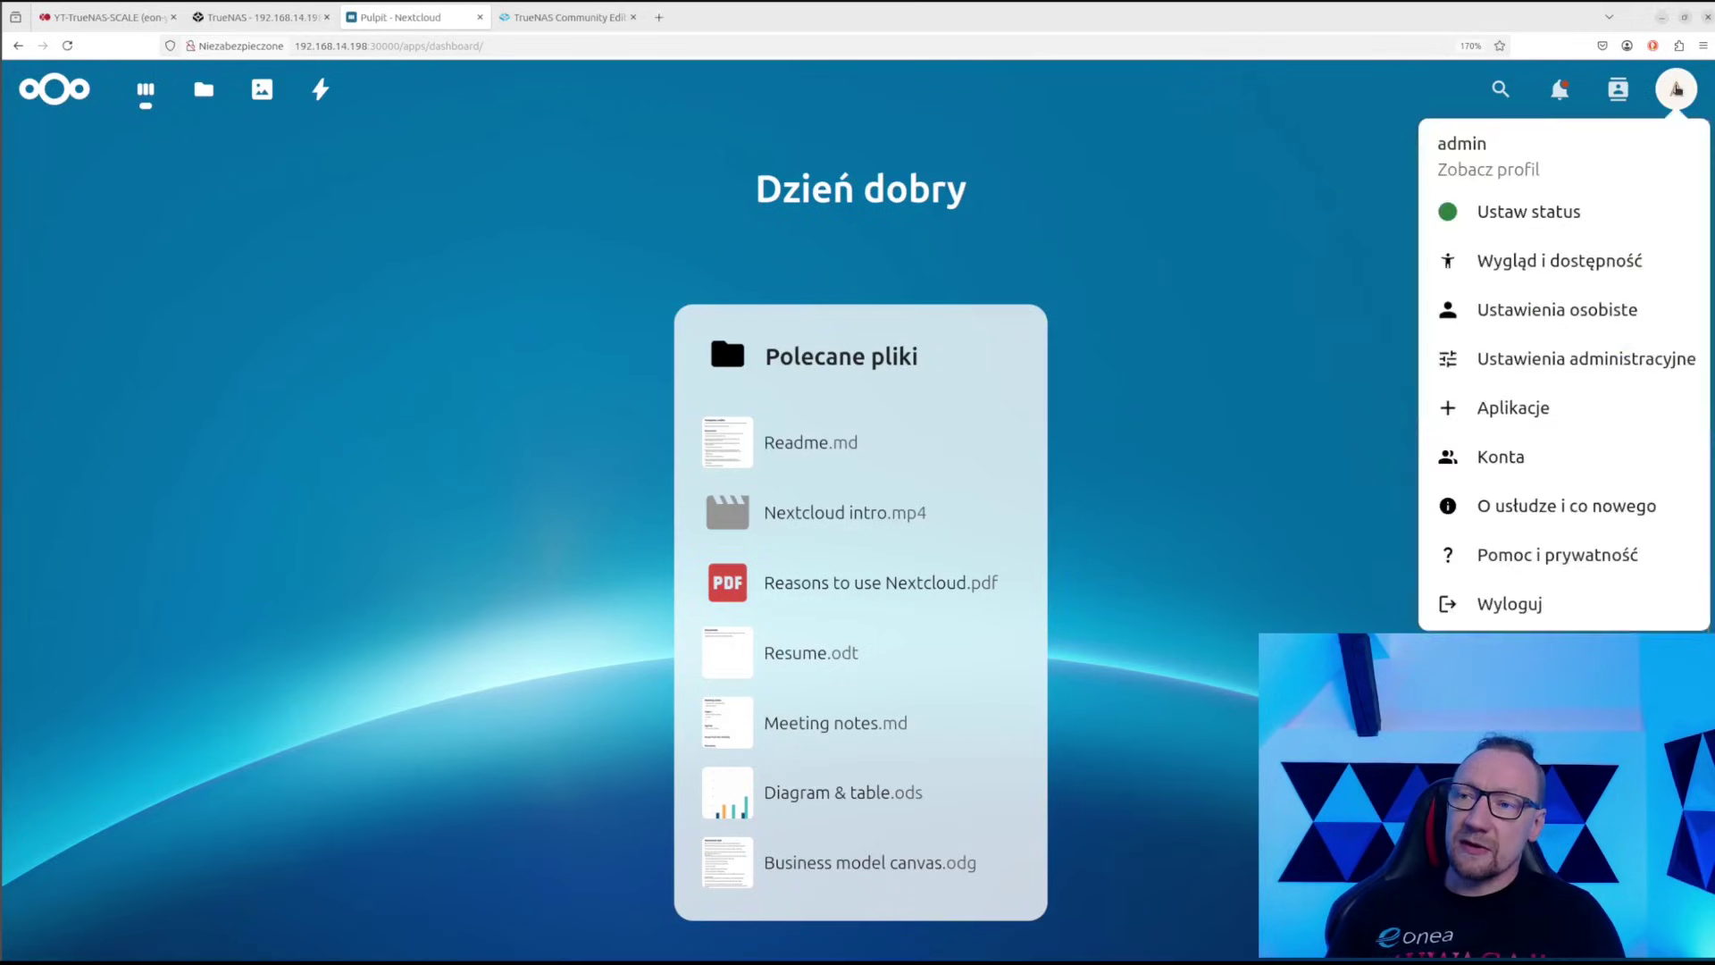
{"action": "left_click", "coordinate": [1516, 407]}
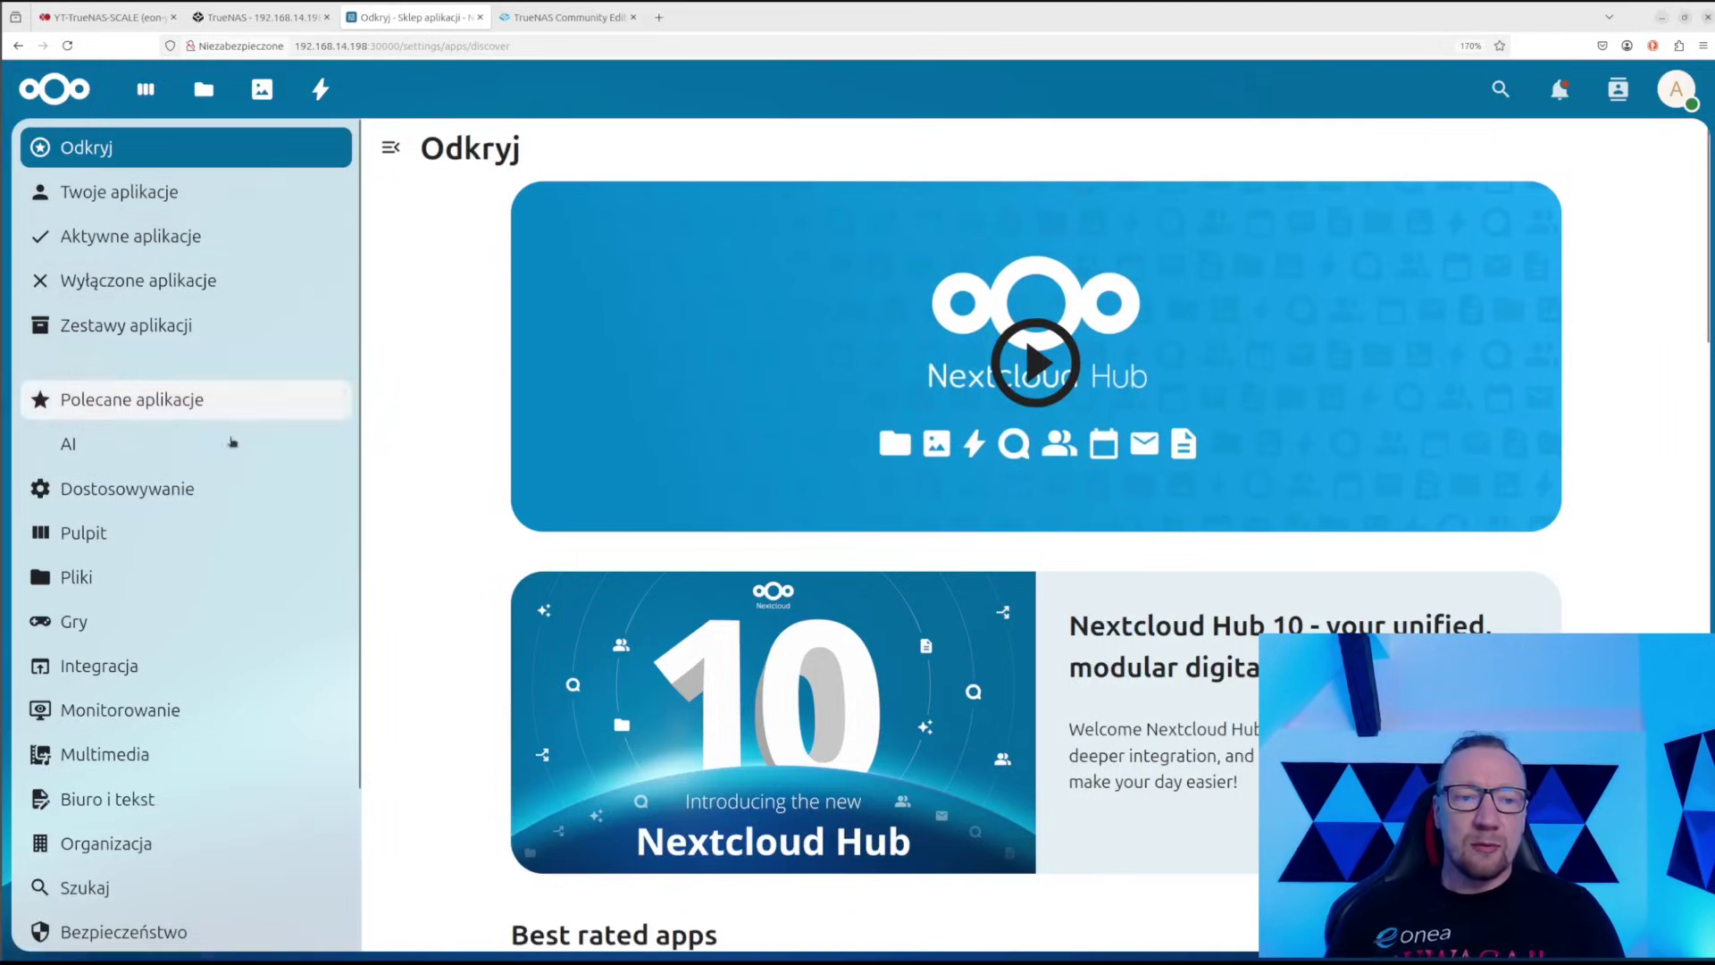
{"action": "scroll", "coordinate": [146, 407], "scroll_direction": "down", "scroll_amount": 2}
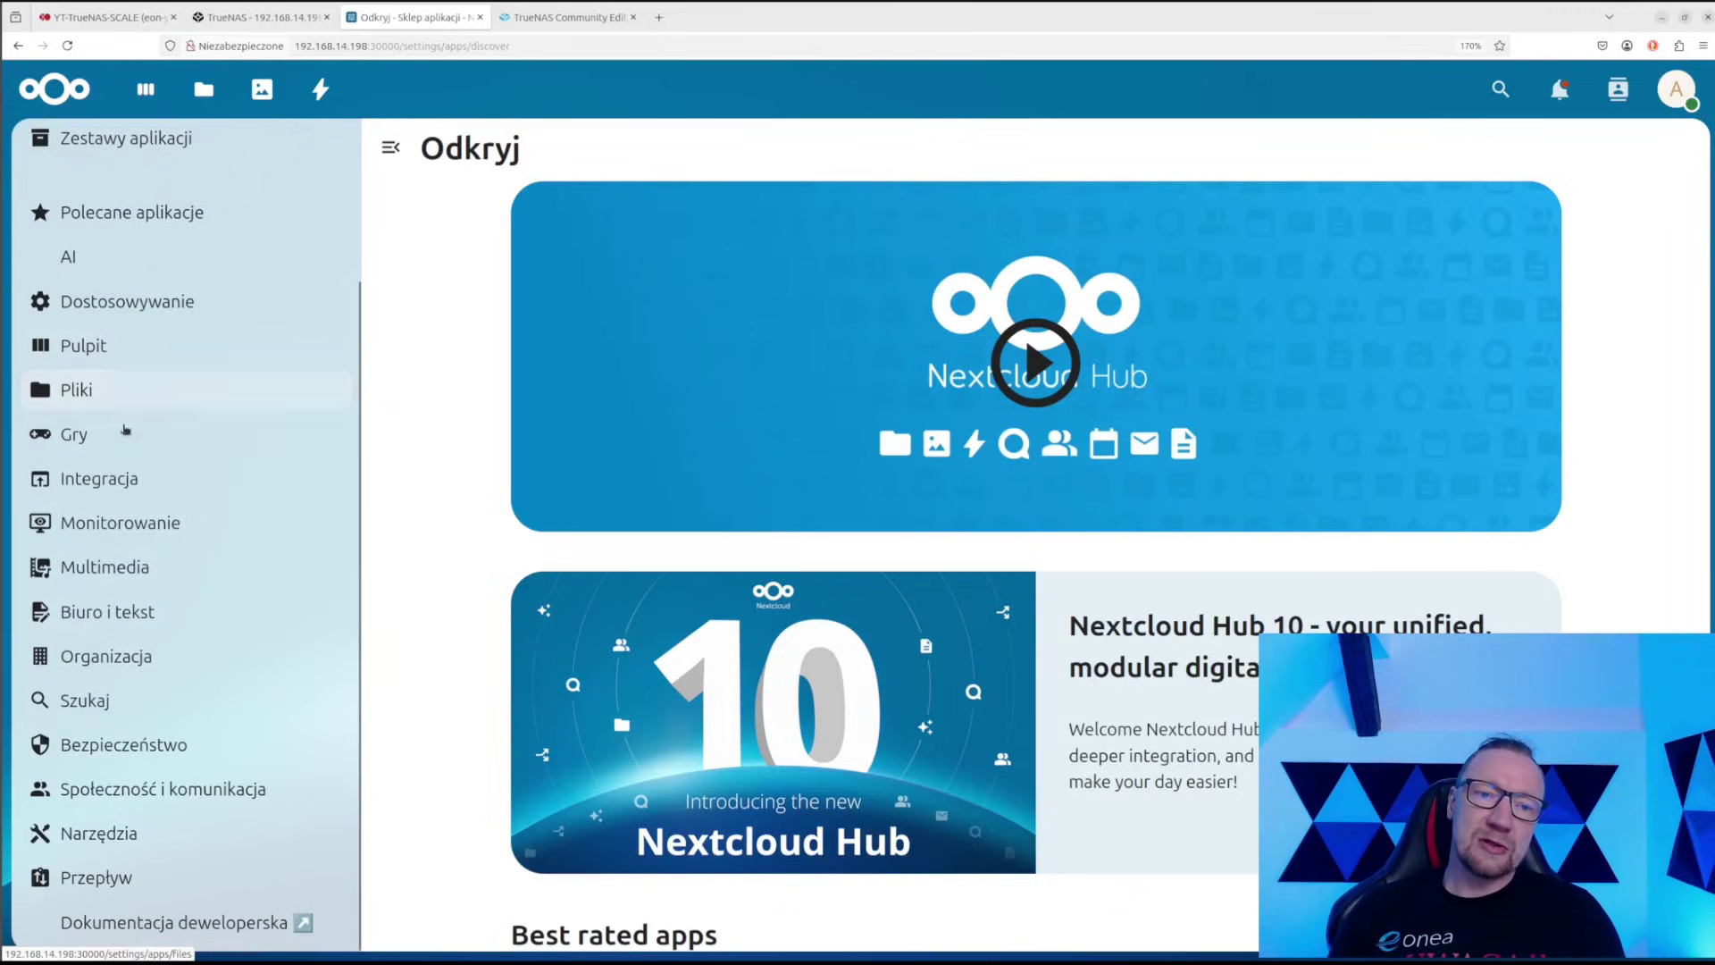
{"action": "scroll", "coordinate": [138, 473], "scroll_direction": "up", "scroll_amount": 2}
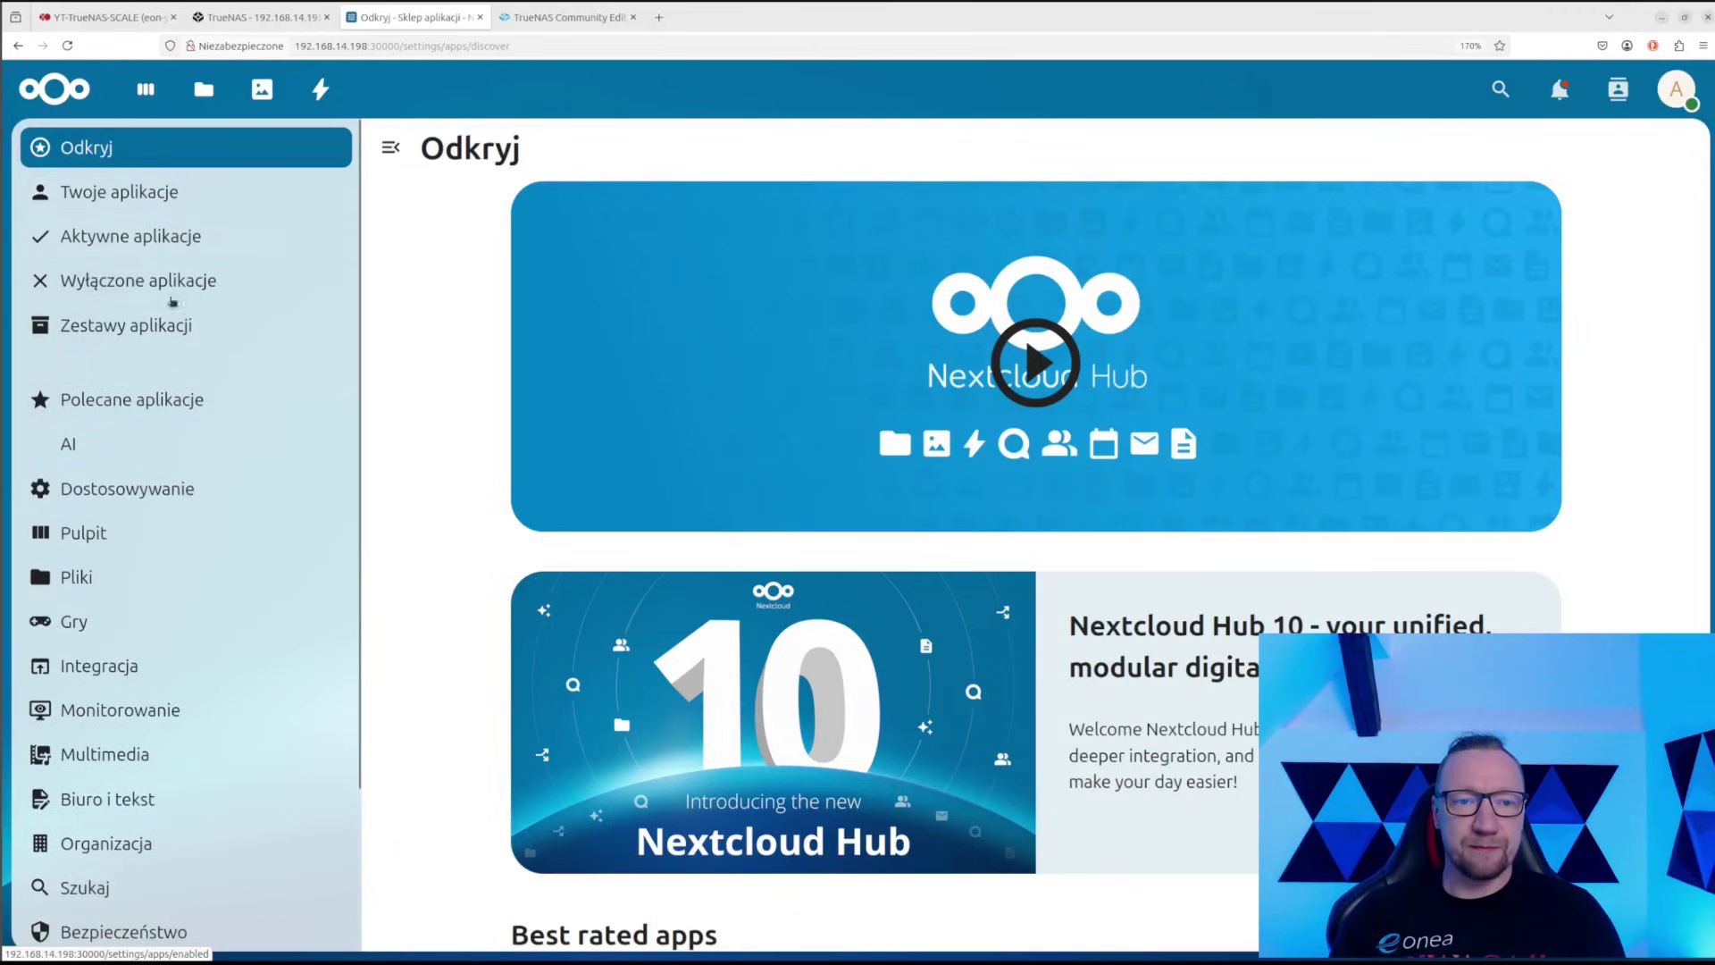
{"action": "left_click", "coordinate": [171, 336]}
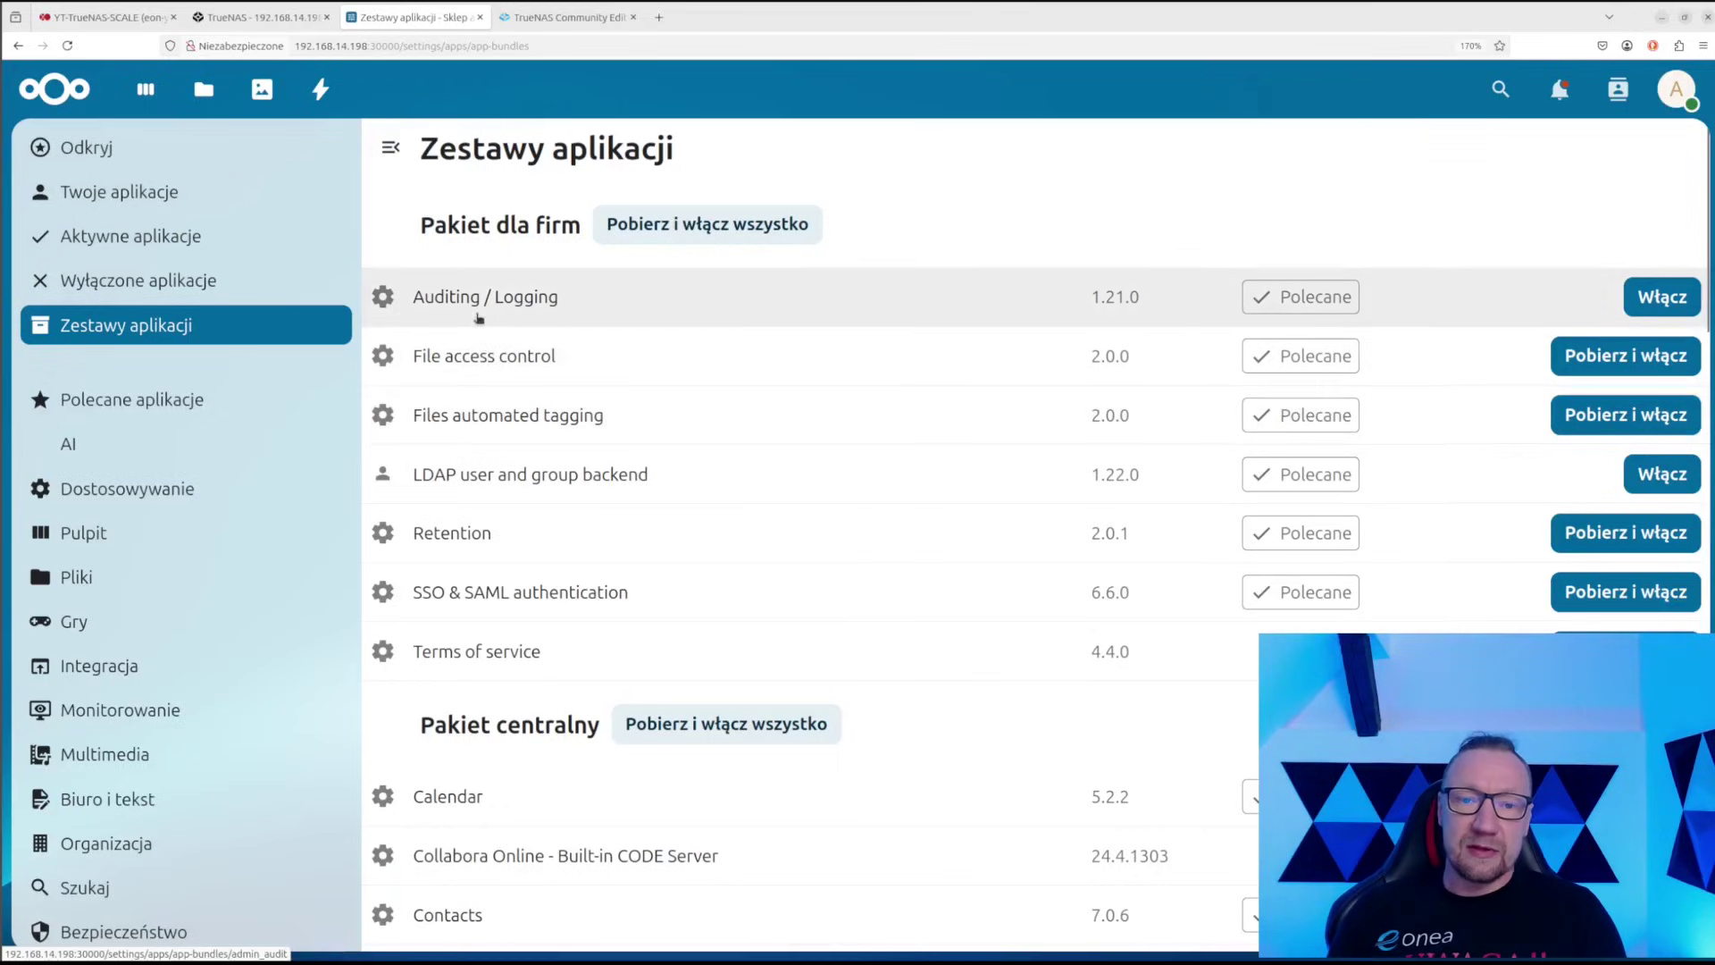
Download and enable the entire Pakiet centralny bundle and wait for the installs
{"action": "scroll", "coordinate": [585, 500], "scroll_direction": "down", "scroll_amount": 5}
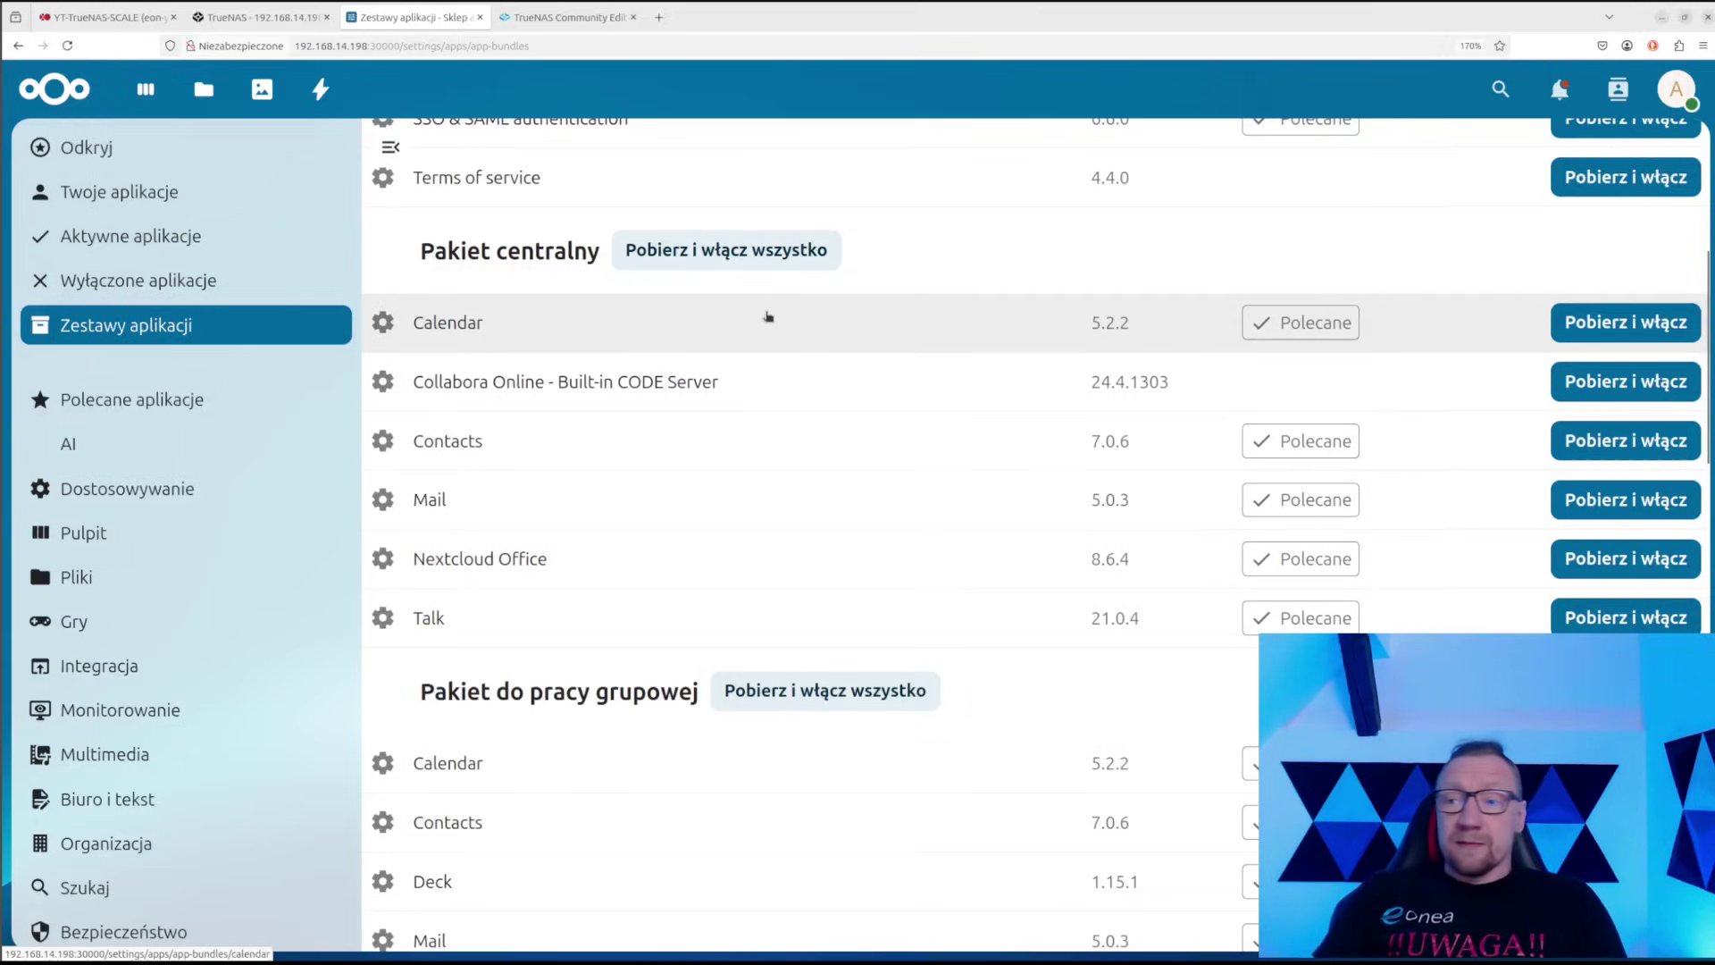
{"action": "left_click", "coordinate": [693, 250]}
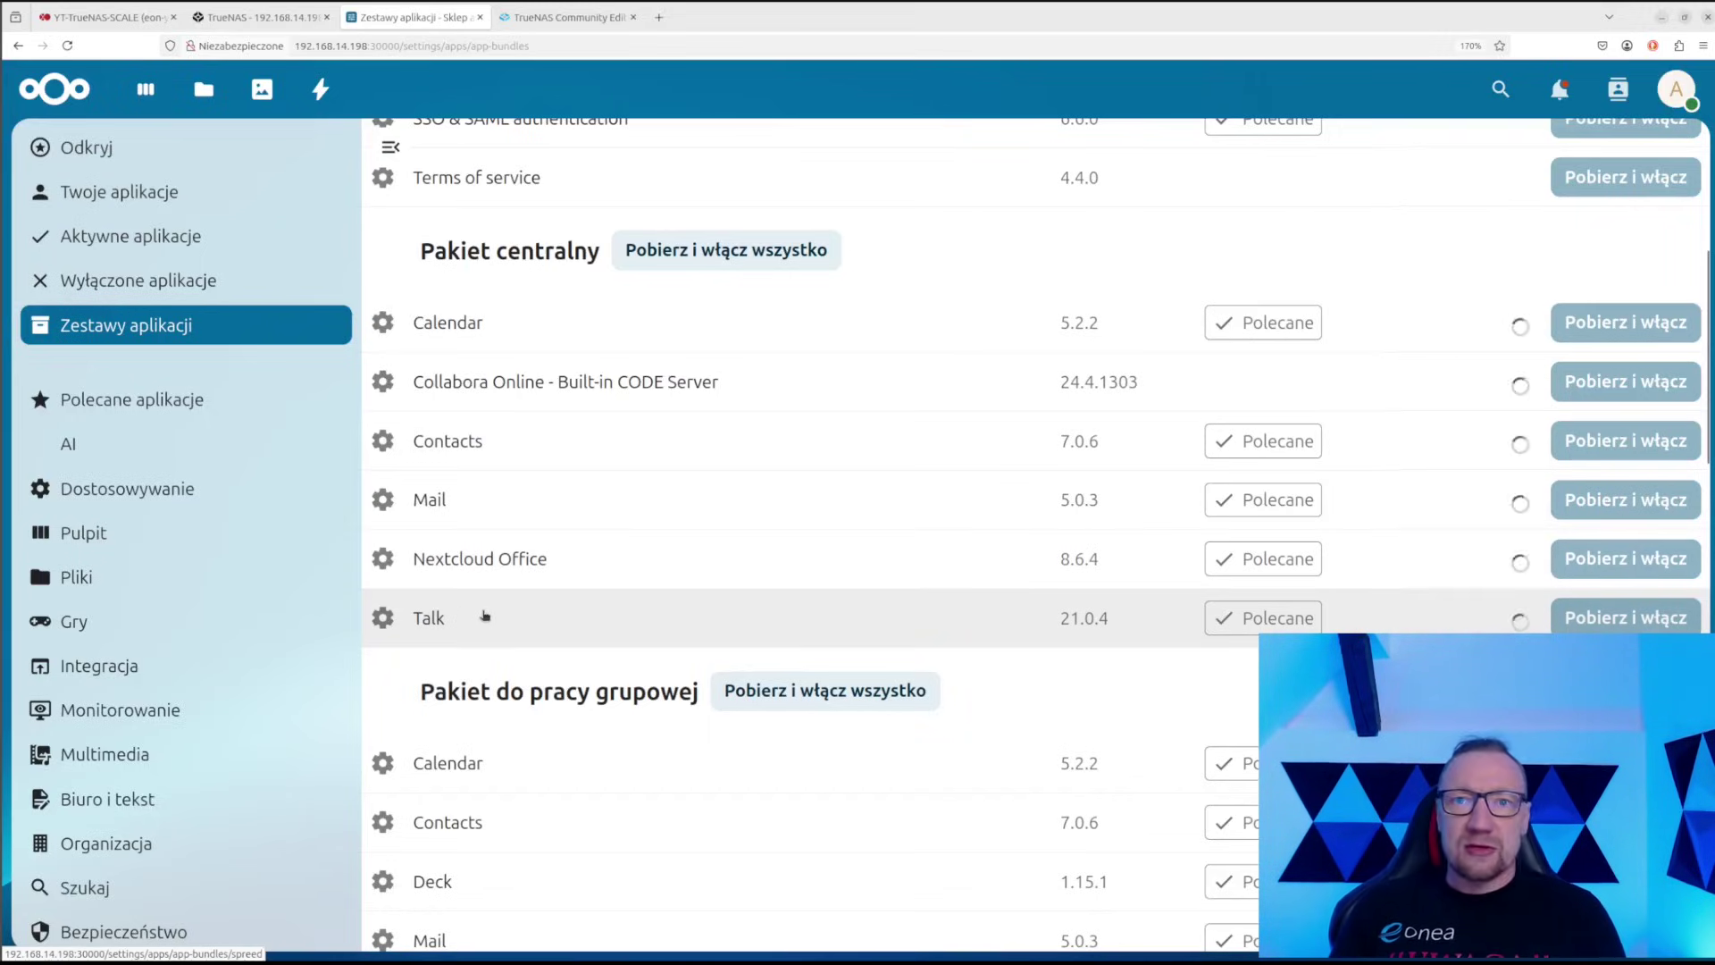
{"action": "scroll", "coordinate": [470, 527], "scroll_direction": "down", "scroll_amount": 2}
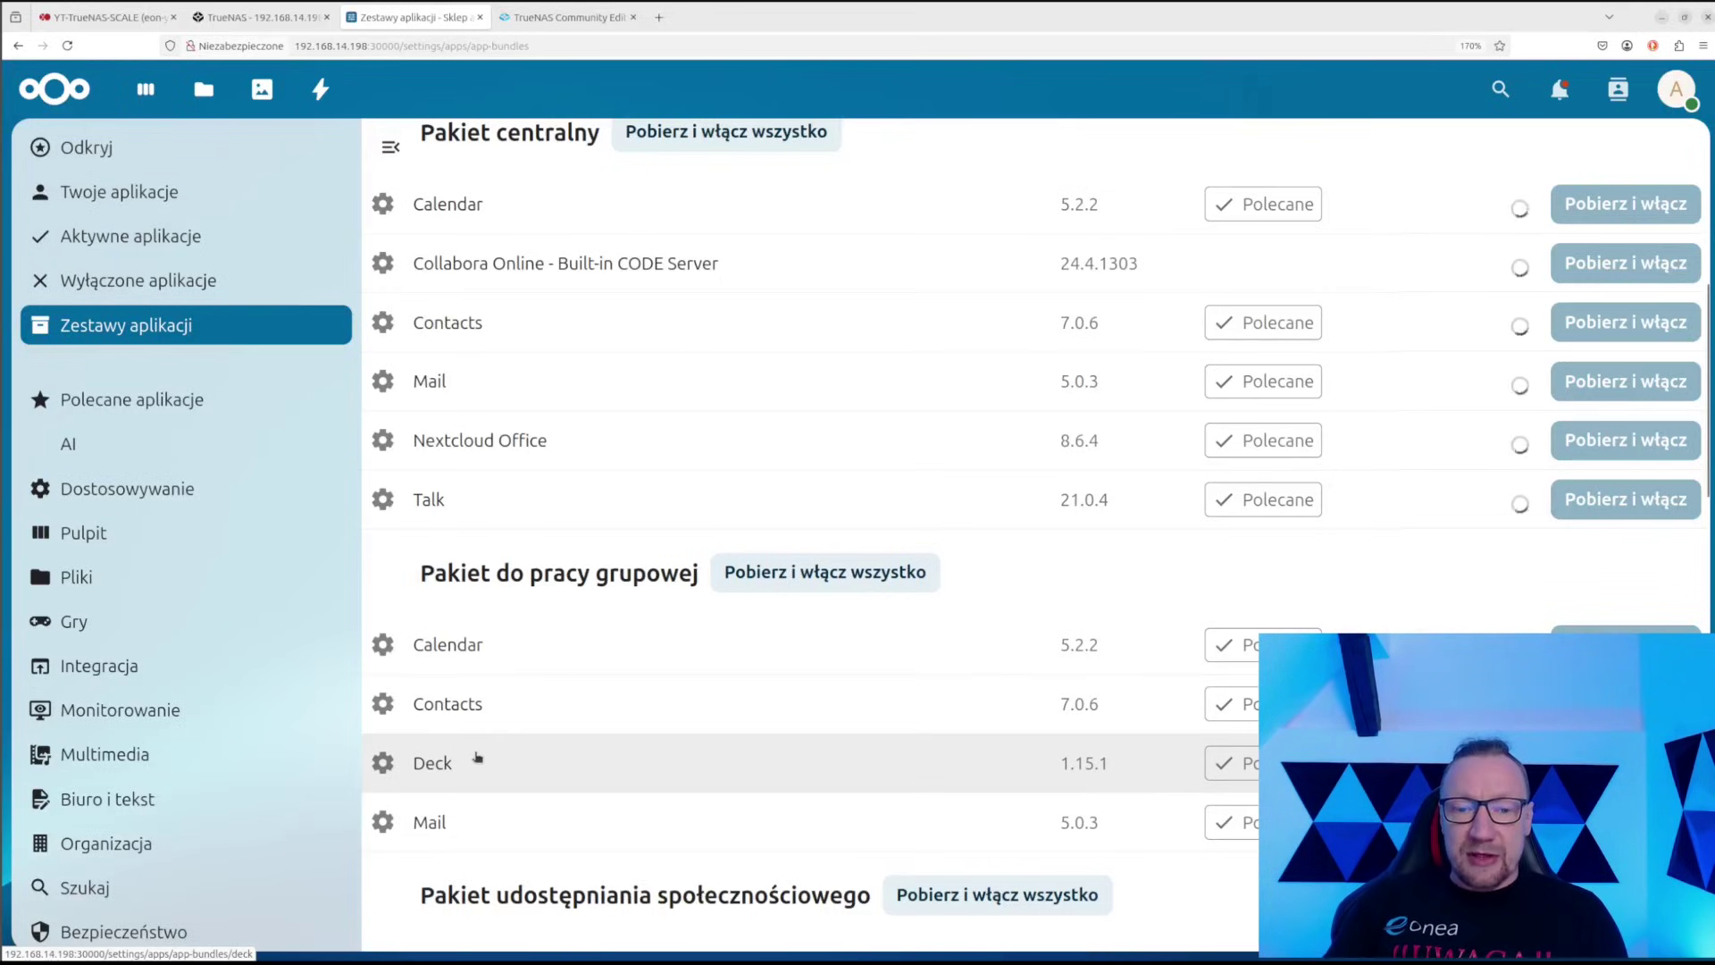
{"action": "scroll", "coordinate": [477, 758], "scroll_direction": "down", "scroll_amount": 1}
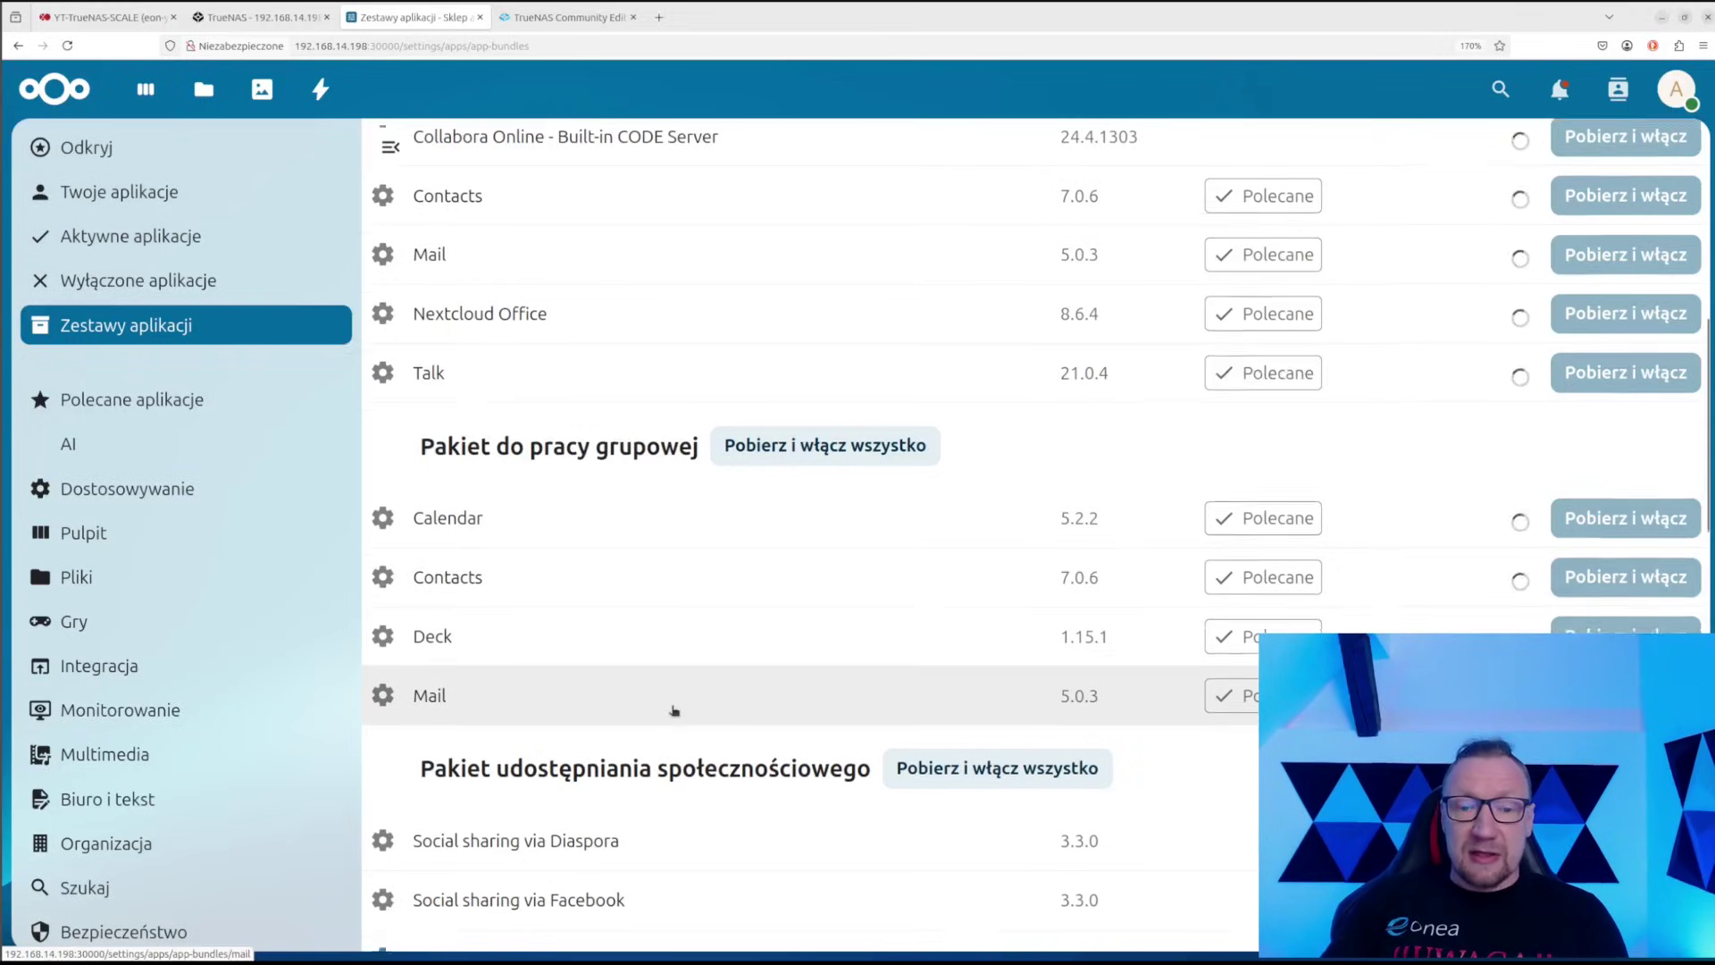
{"action": "scroll", "coordinate": [670, 710], "scroll_direction": "down", "scroll_amount": 4}
{"action": "scroll", "coordinate": [668, 710], "scroll_direction": "down", "scroll_amount": 2}
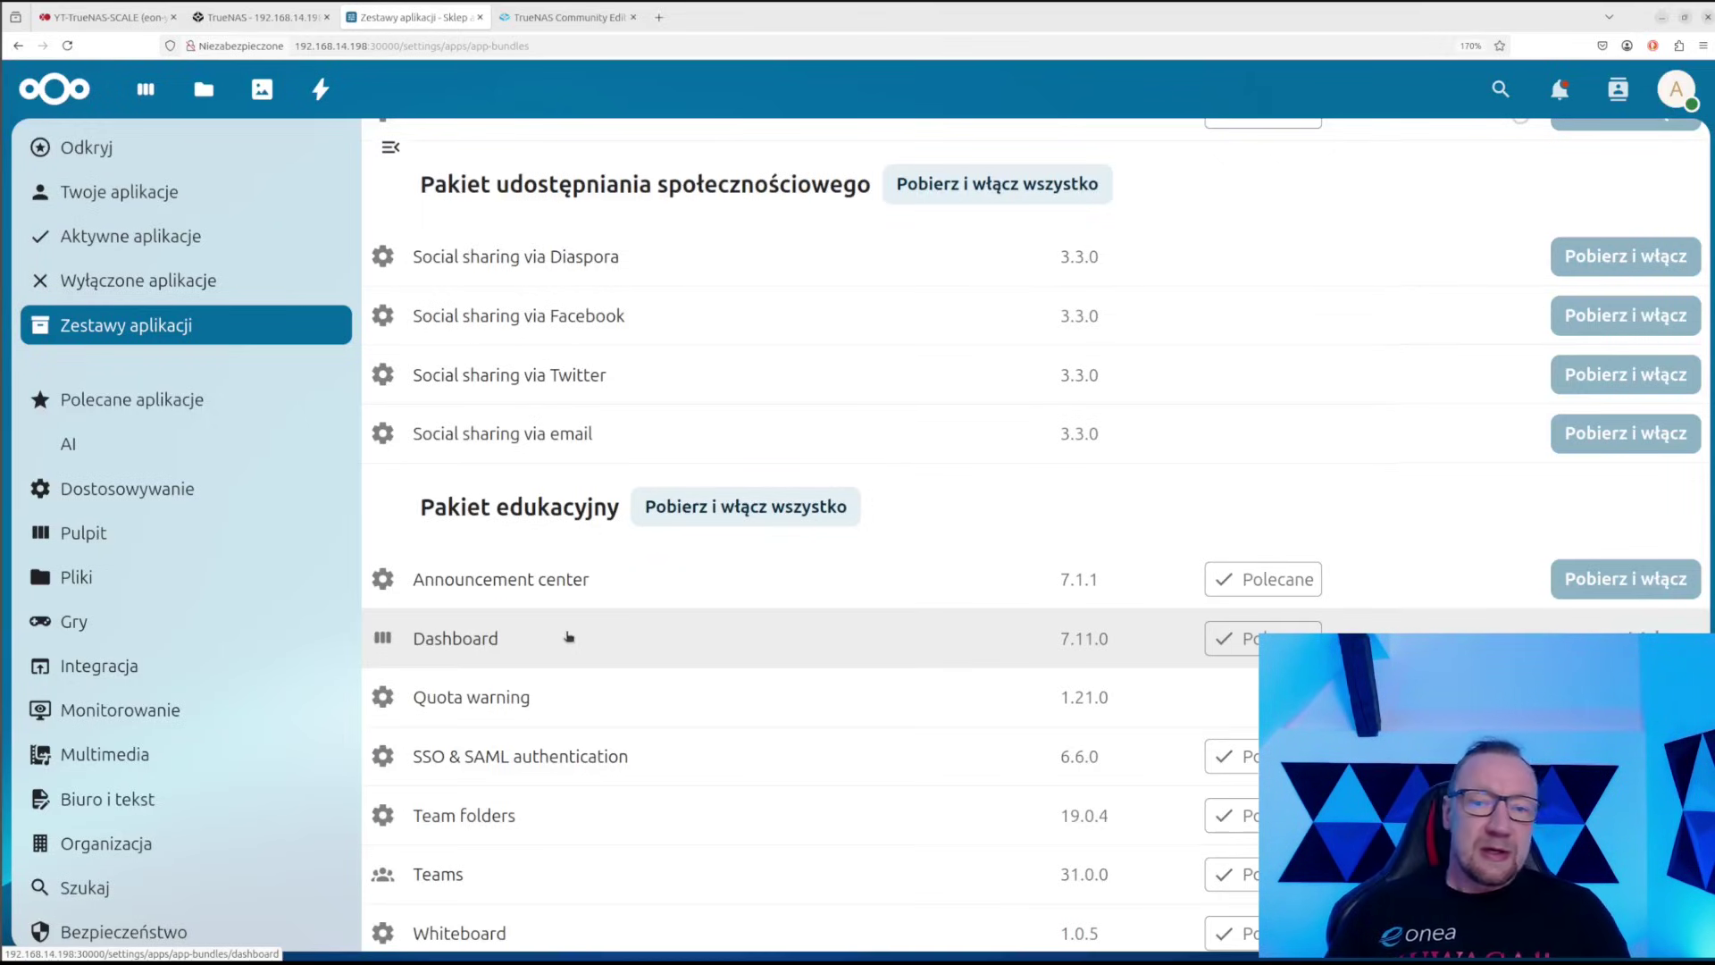
{"action": "scroll", "coordinate": [613, 616], "scroll_direction": "up", "scroll_amount": 5}
{"action": "scroll", "coordinate": [536, 608], "scroll_direction": "down", "scroll_amount": 8}
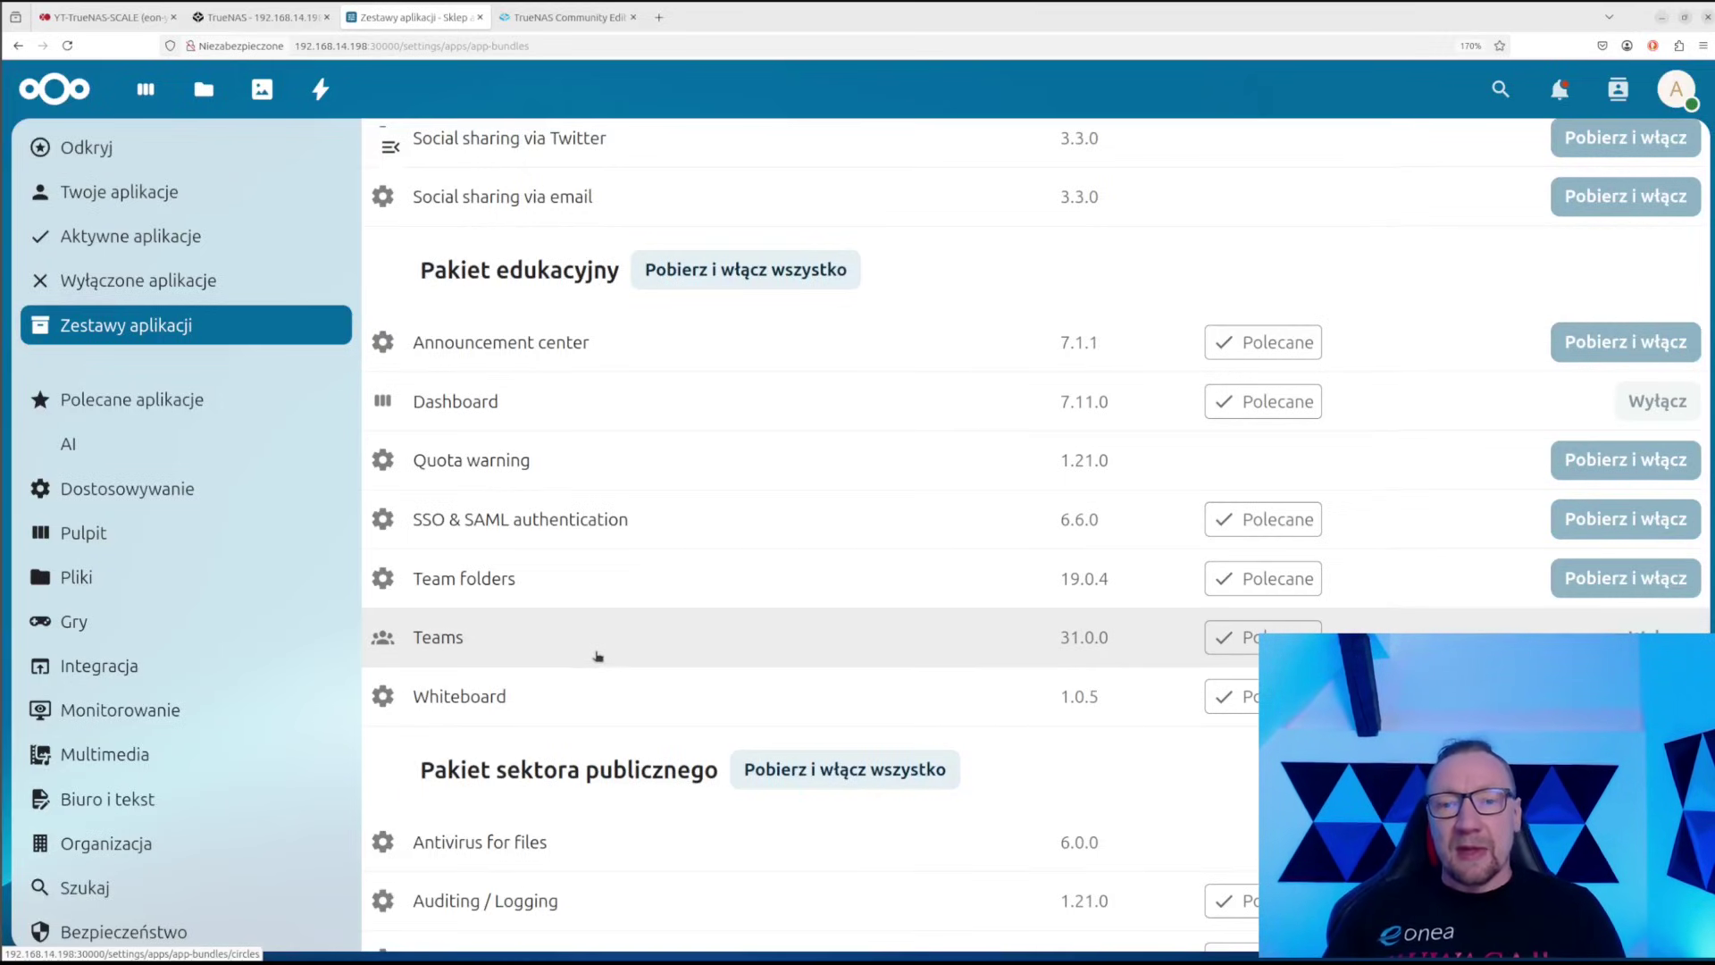
Scroll through the remaining app bundles, then switch to the TrueNAS Installed apps tab
{"action": "scroll", "coordinate": [817, 656], "scroll_direction": "up", "scroll_amount": 2}
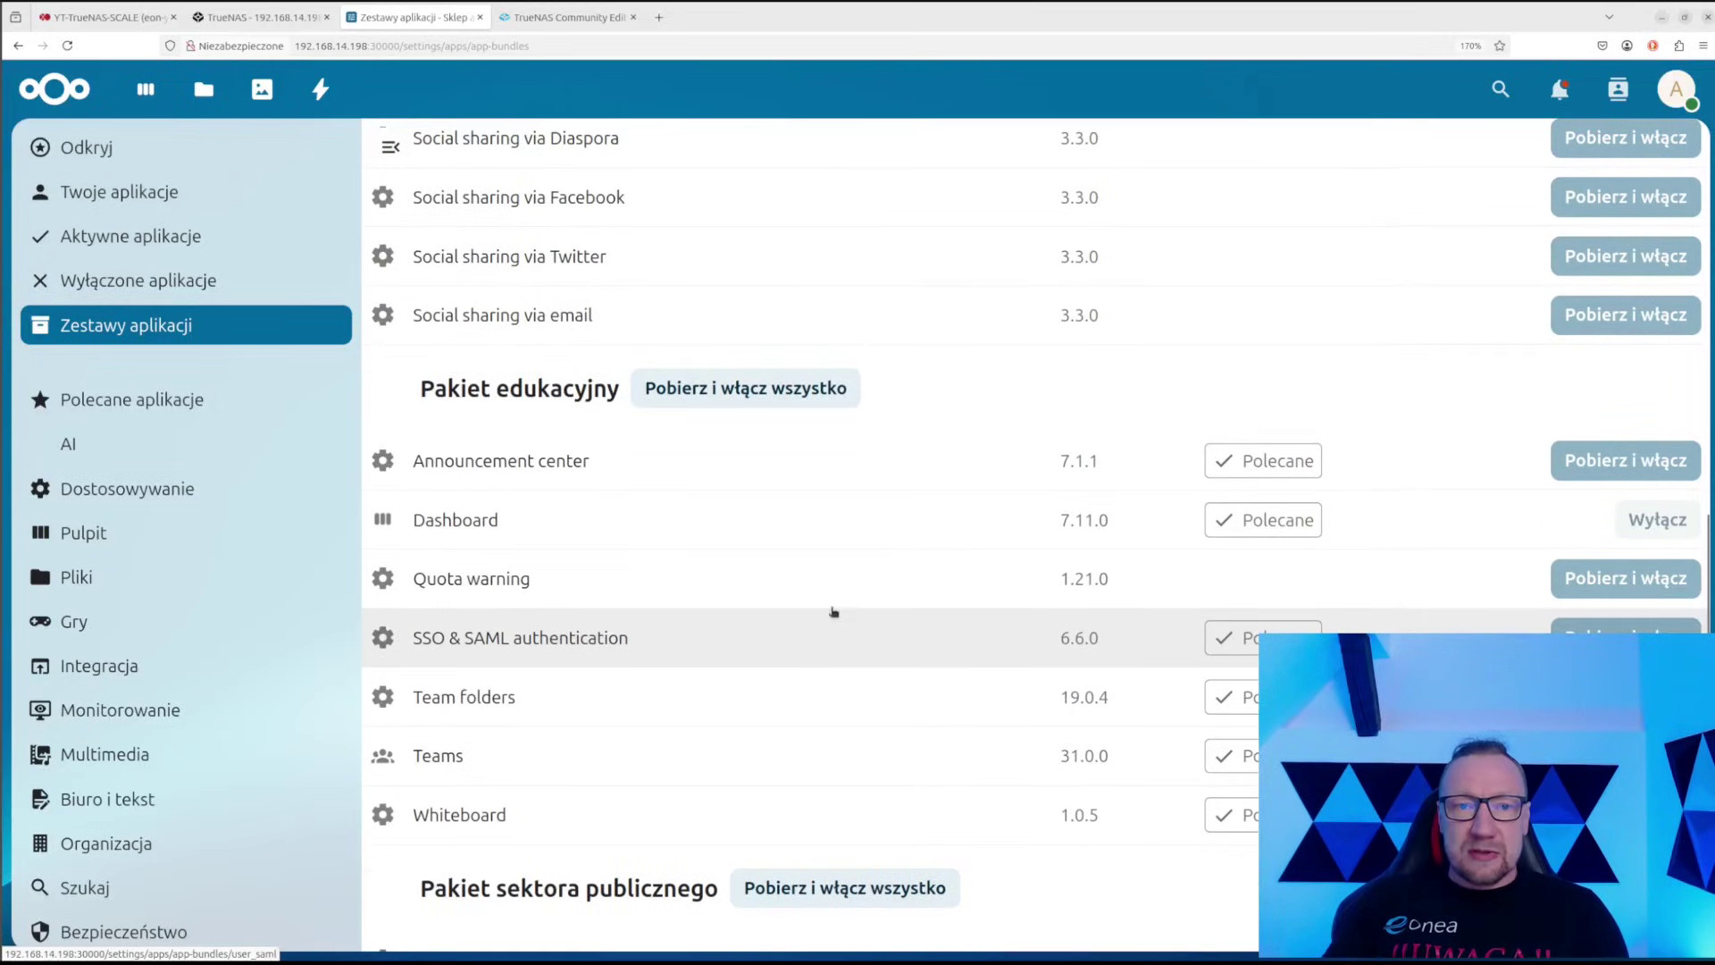
{"action": "scroll", "coordinate": [840, 620], "scroll_direction": "up", "scroll_amount": 15}
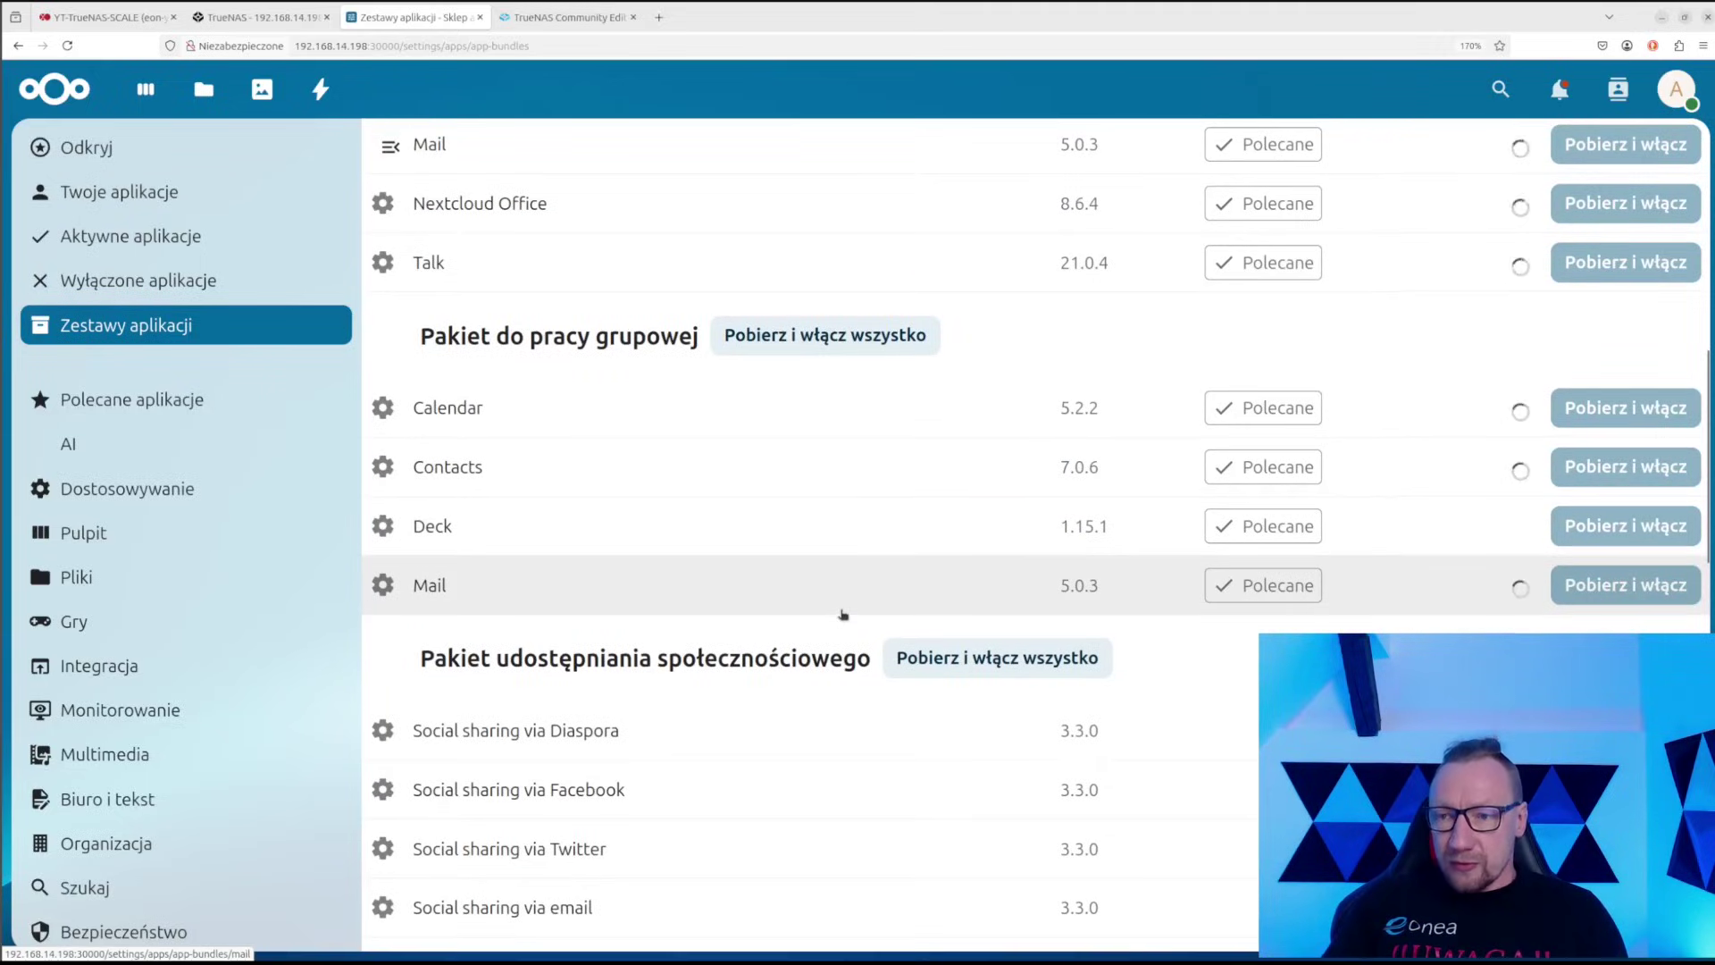
{"action": "scroll", "coordinate": [844, 608], "scroll_direction": "up", "scroll_amount": 10}
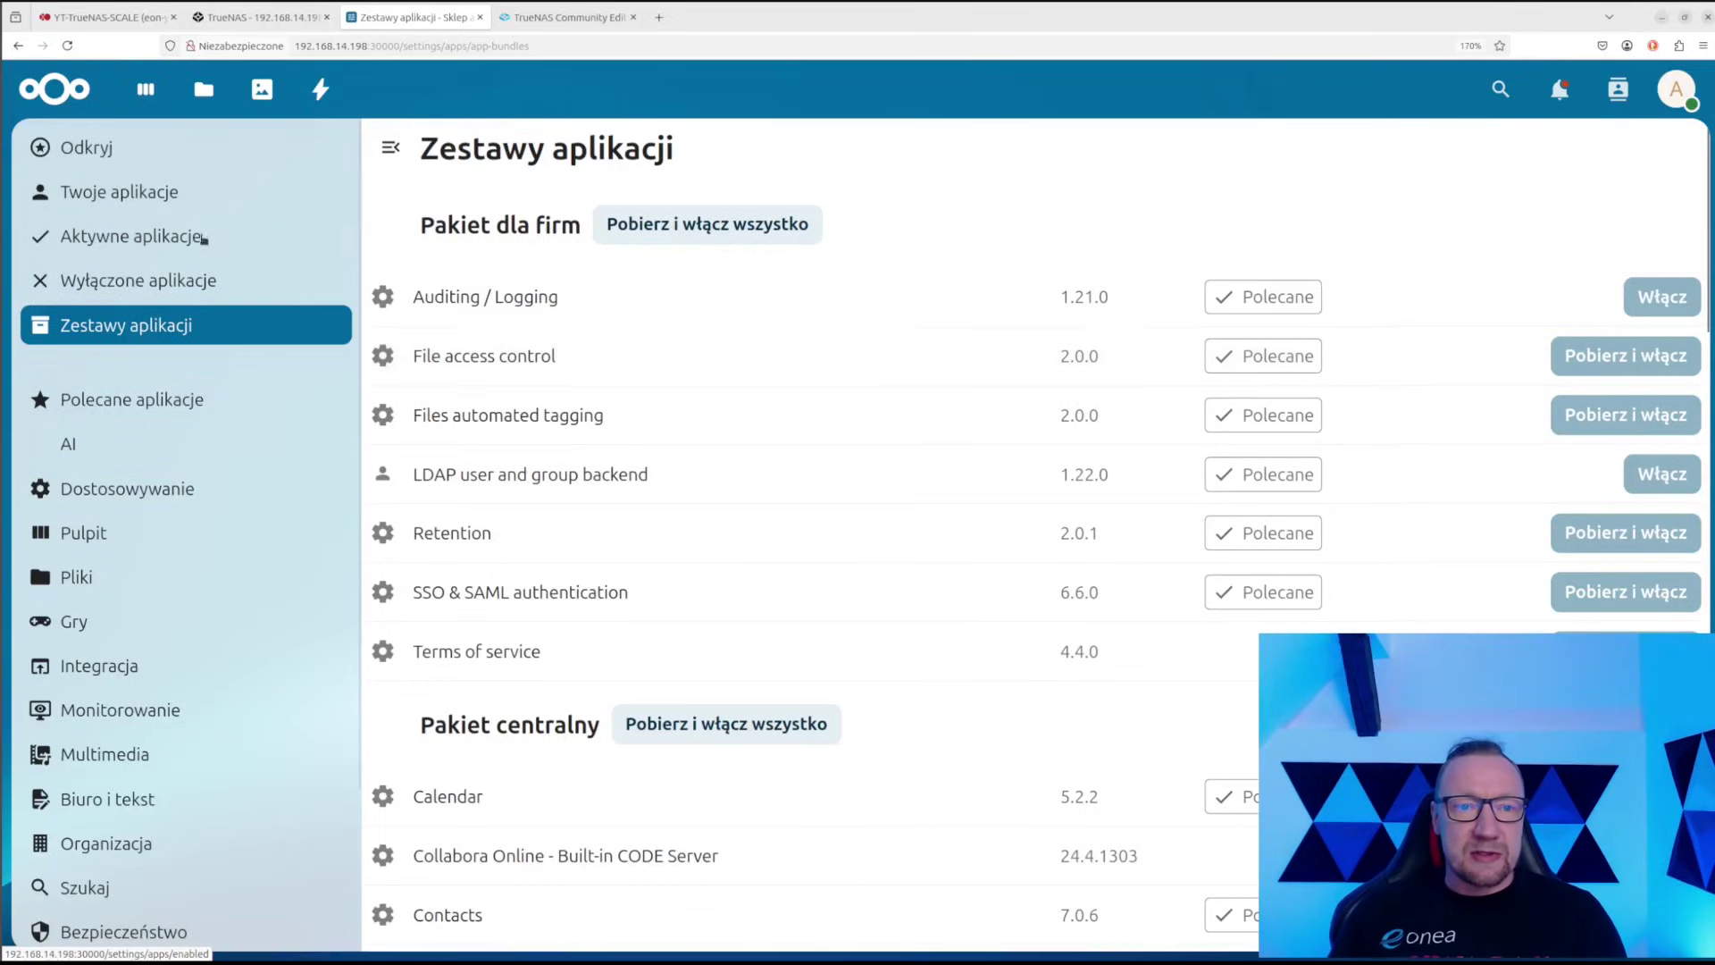
{"action": "scroll", "coordinate": [536, 398], "scroll_direction": "down", "scroll_amount": 5}
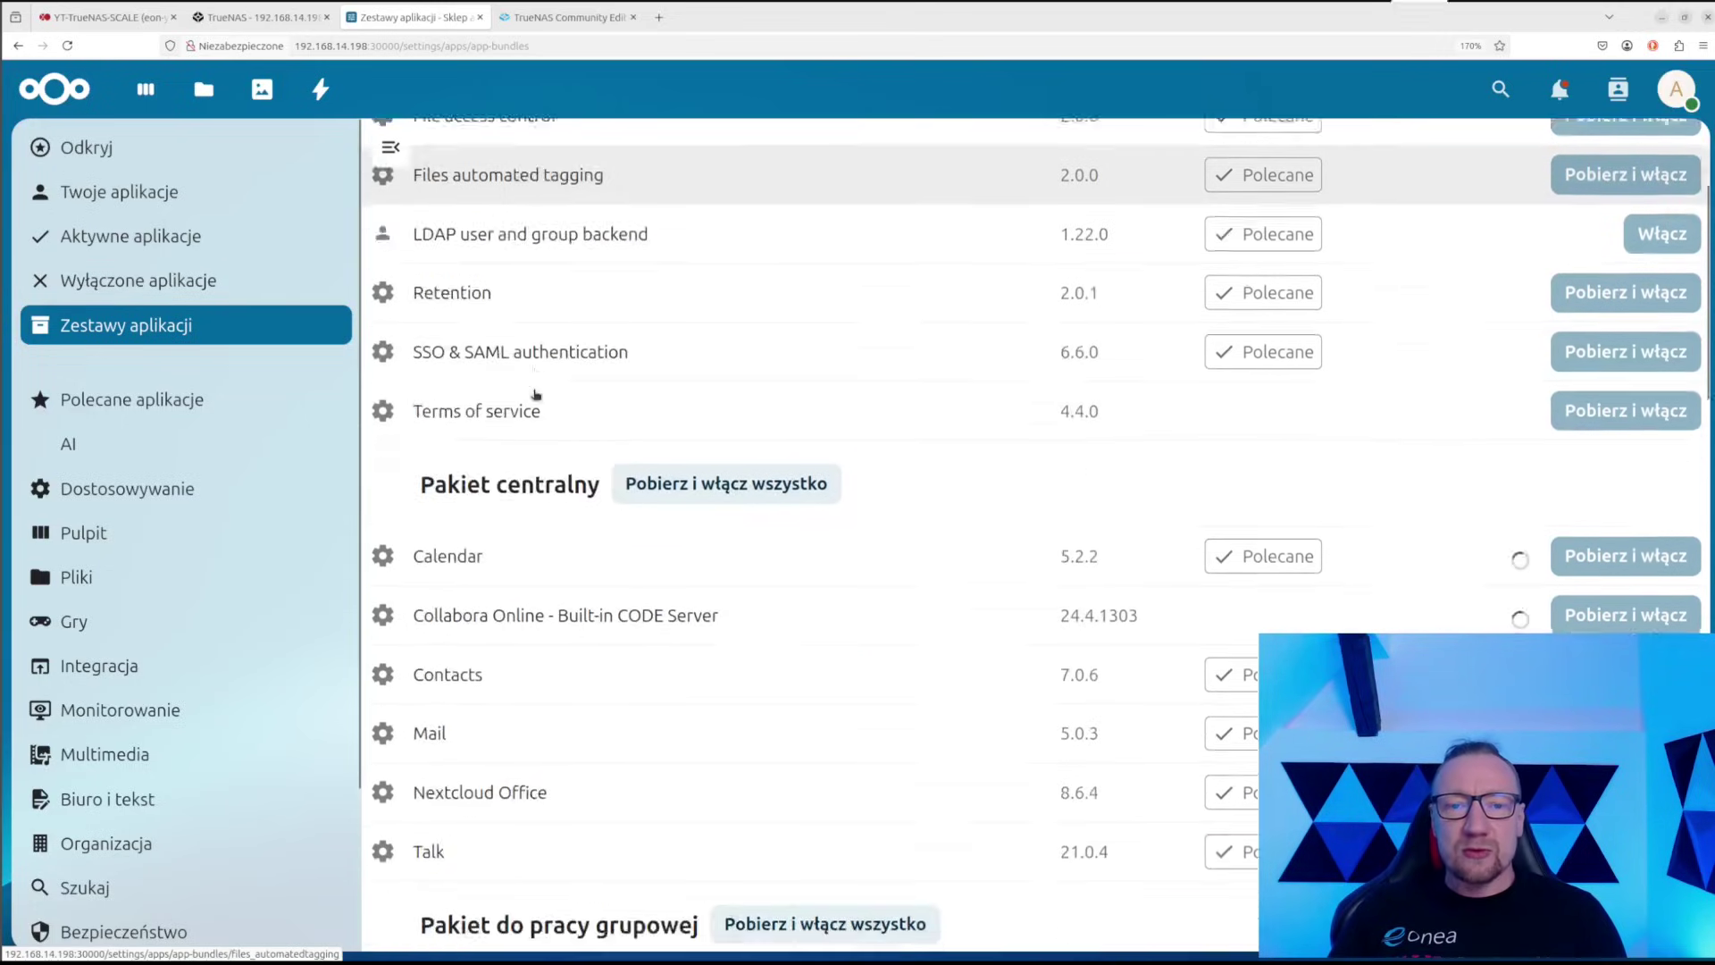
{"action": "scroll", "coordinate": [585, 460], "scroll_direction": "down", "scroll_amount": 10}
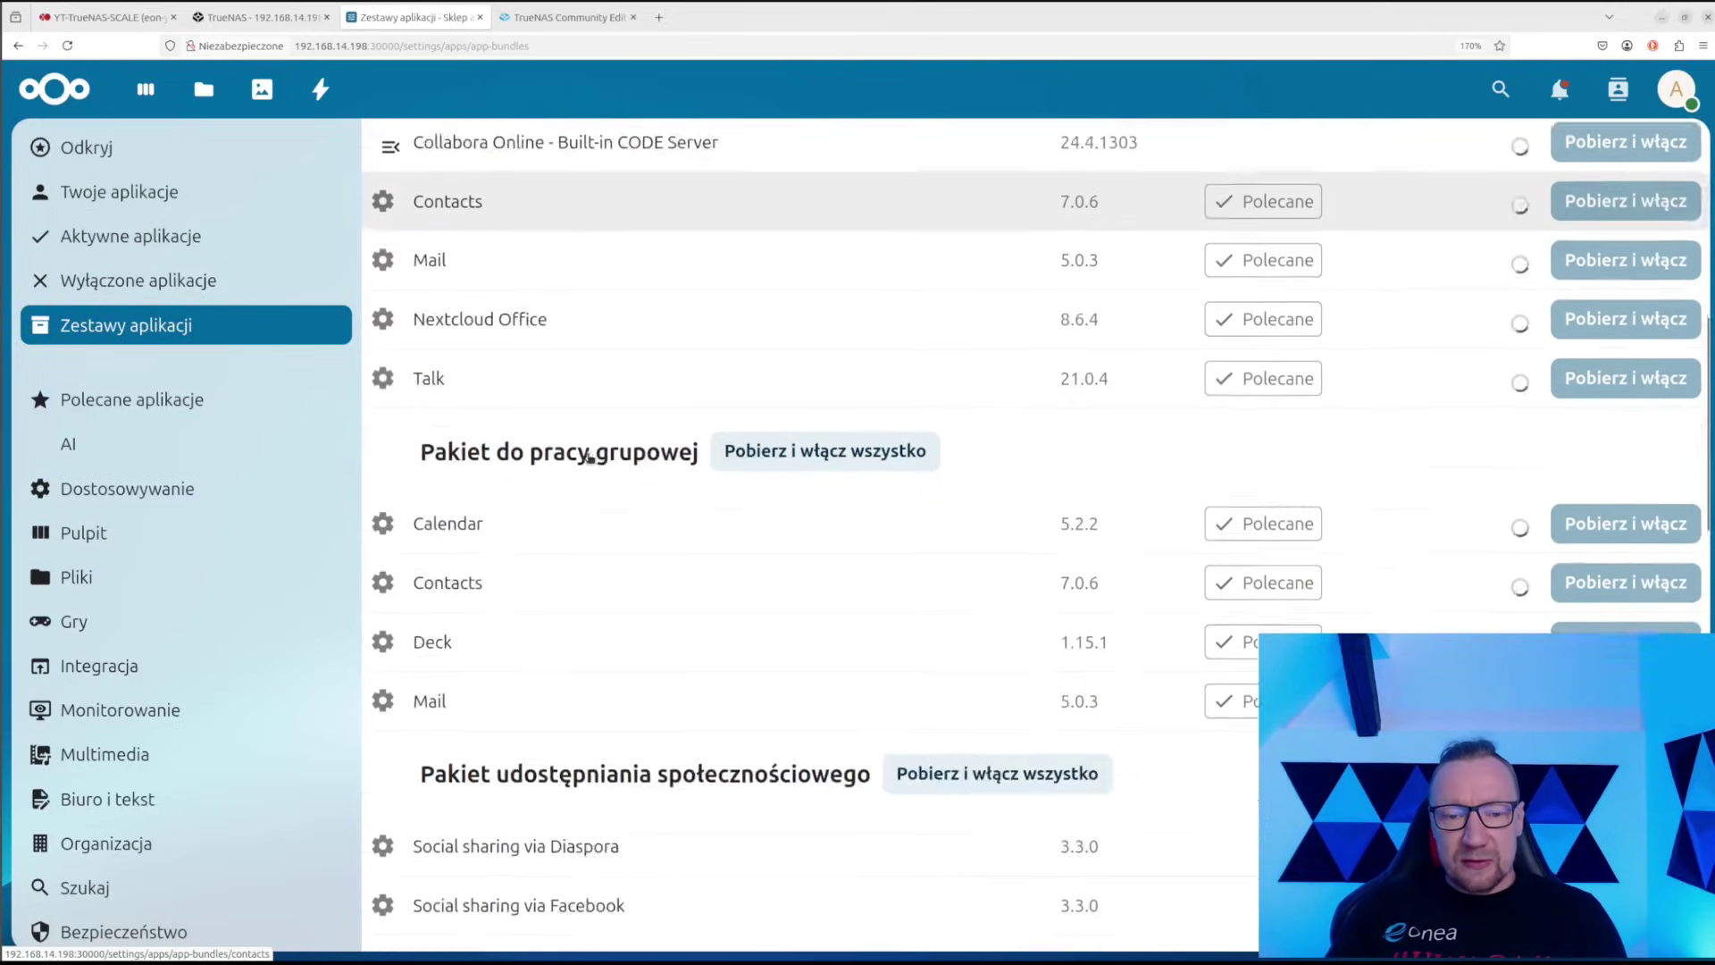
{"action": "scroll", "coordinate": [588, 456], "scroll_direction": "down", "scroll_amount": 1}
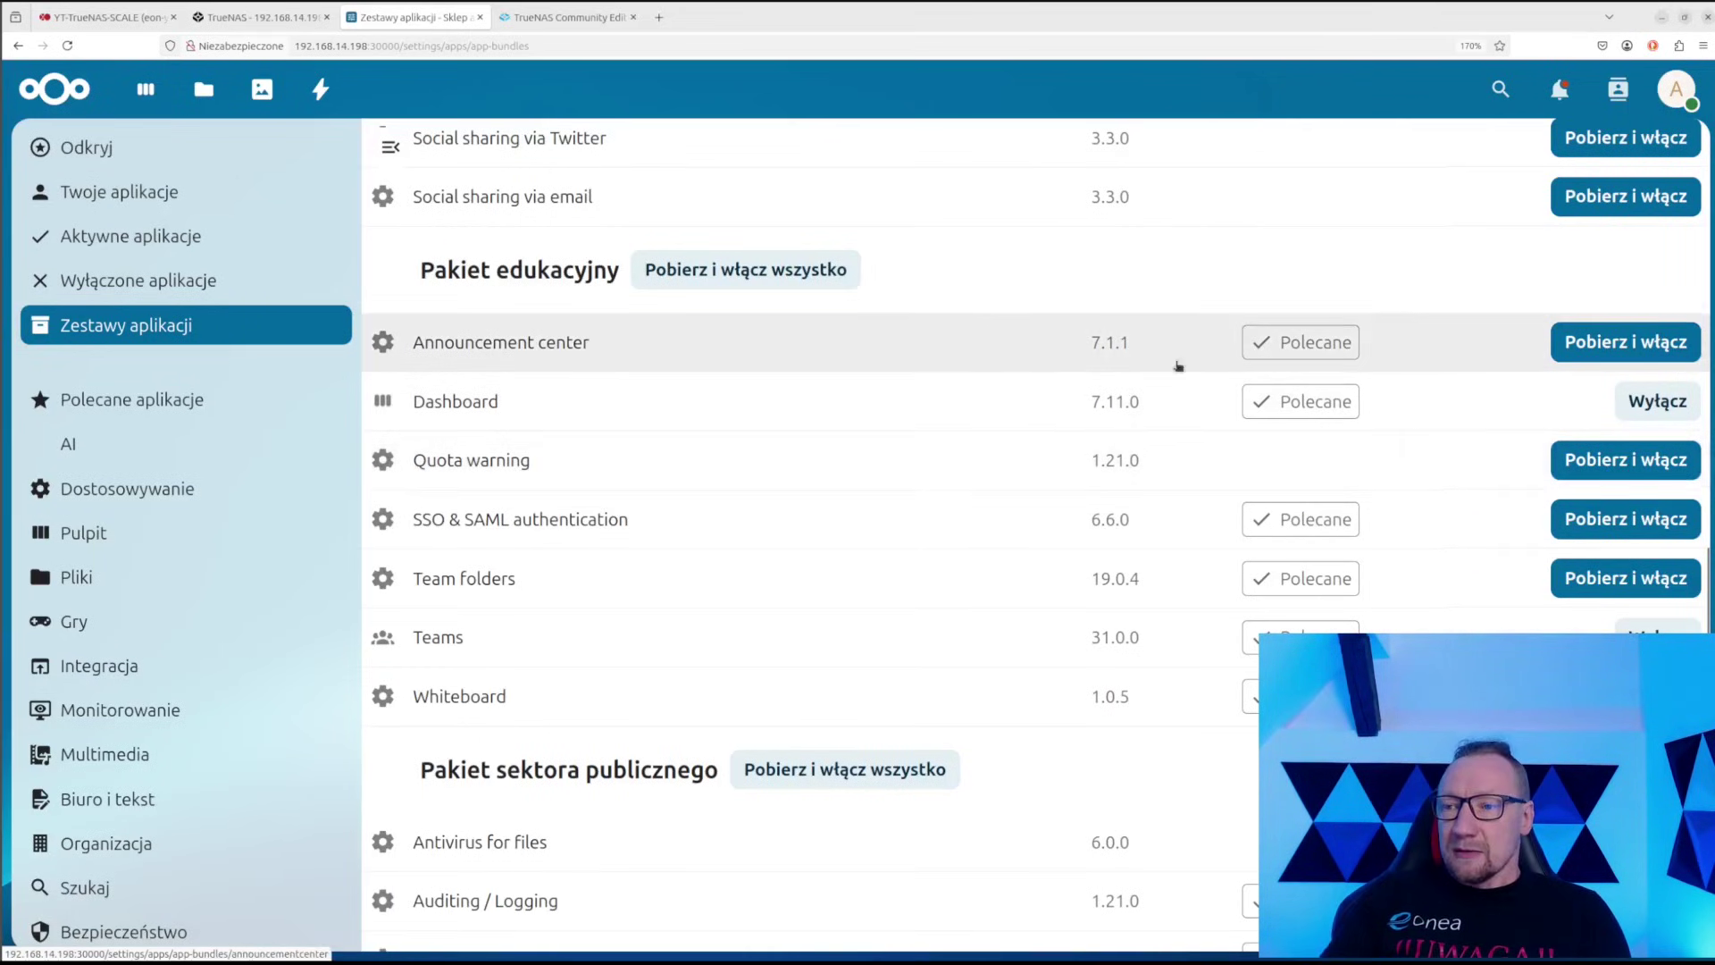
{"action": "scroll", "coordinate": [697, 402], "scroll_direction": "up", "scroll_amount": 15}
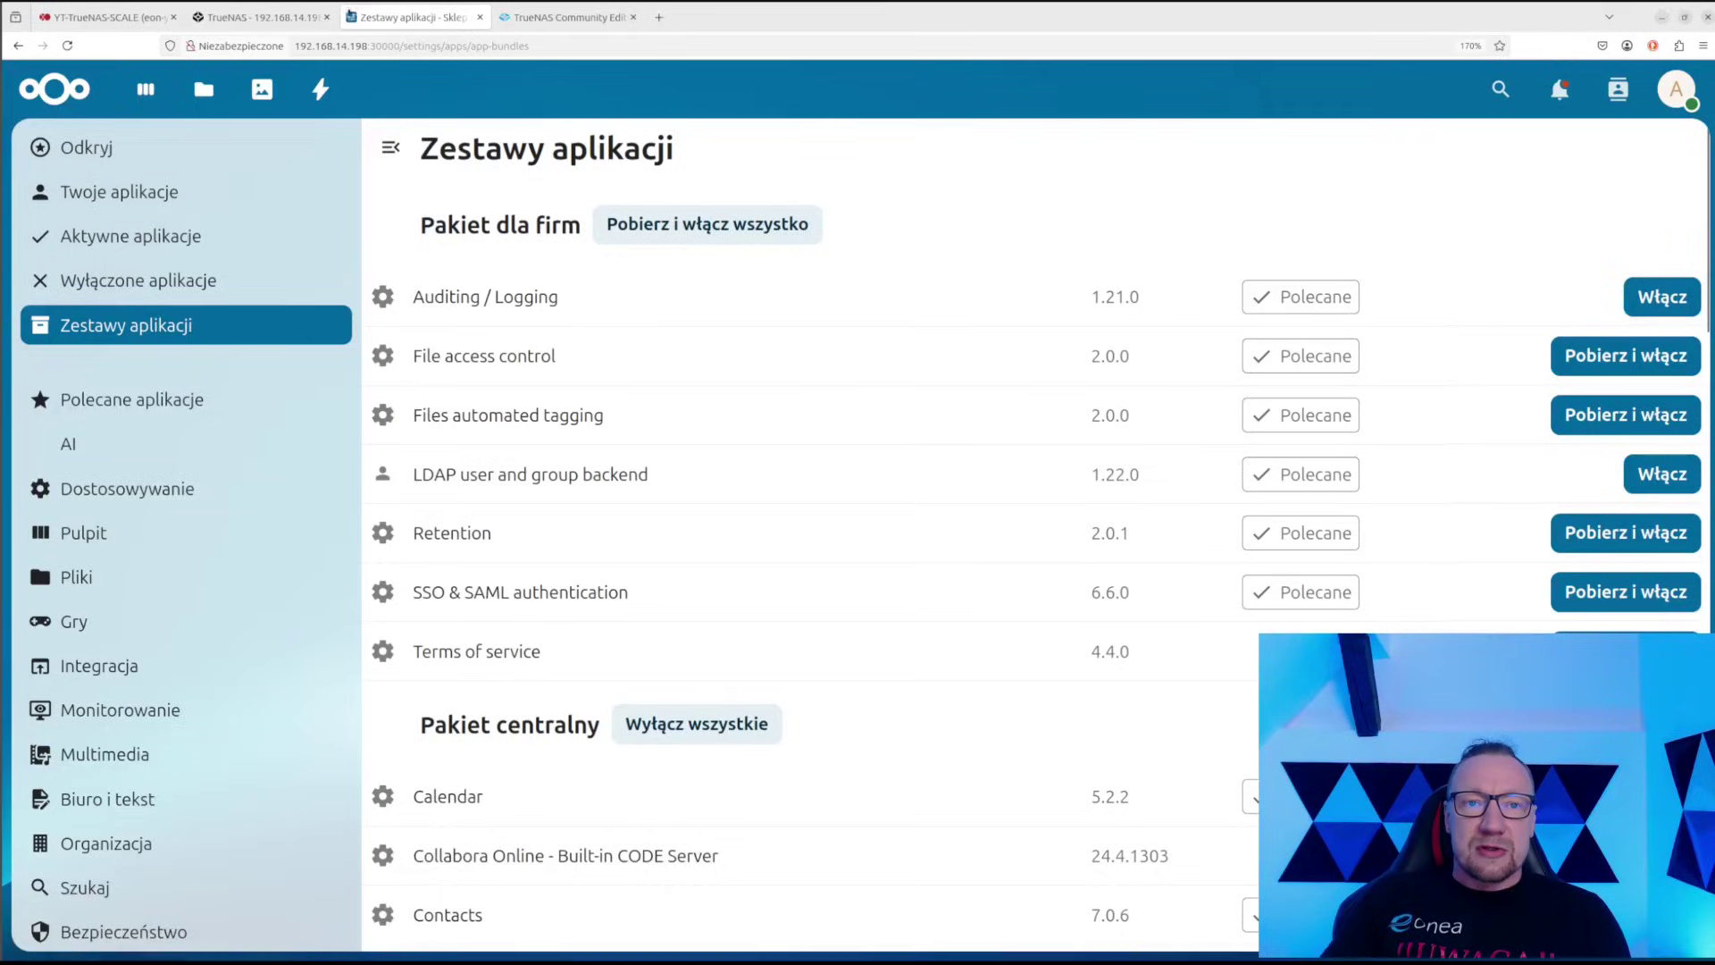
{"action": "left_click", "coordinate": [259, 17]}
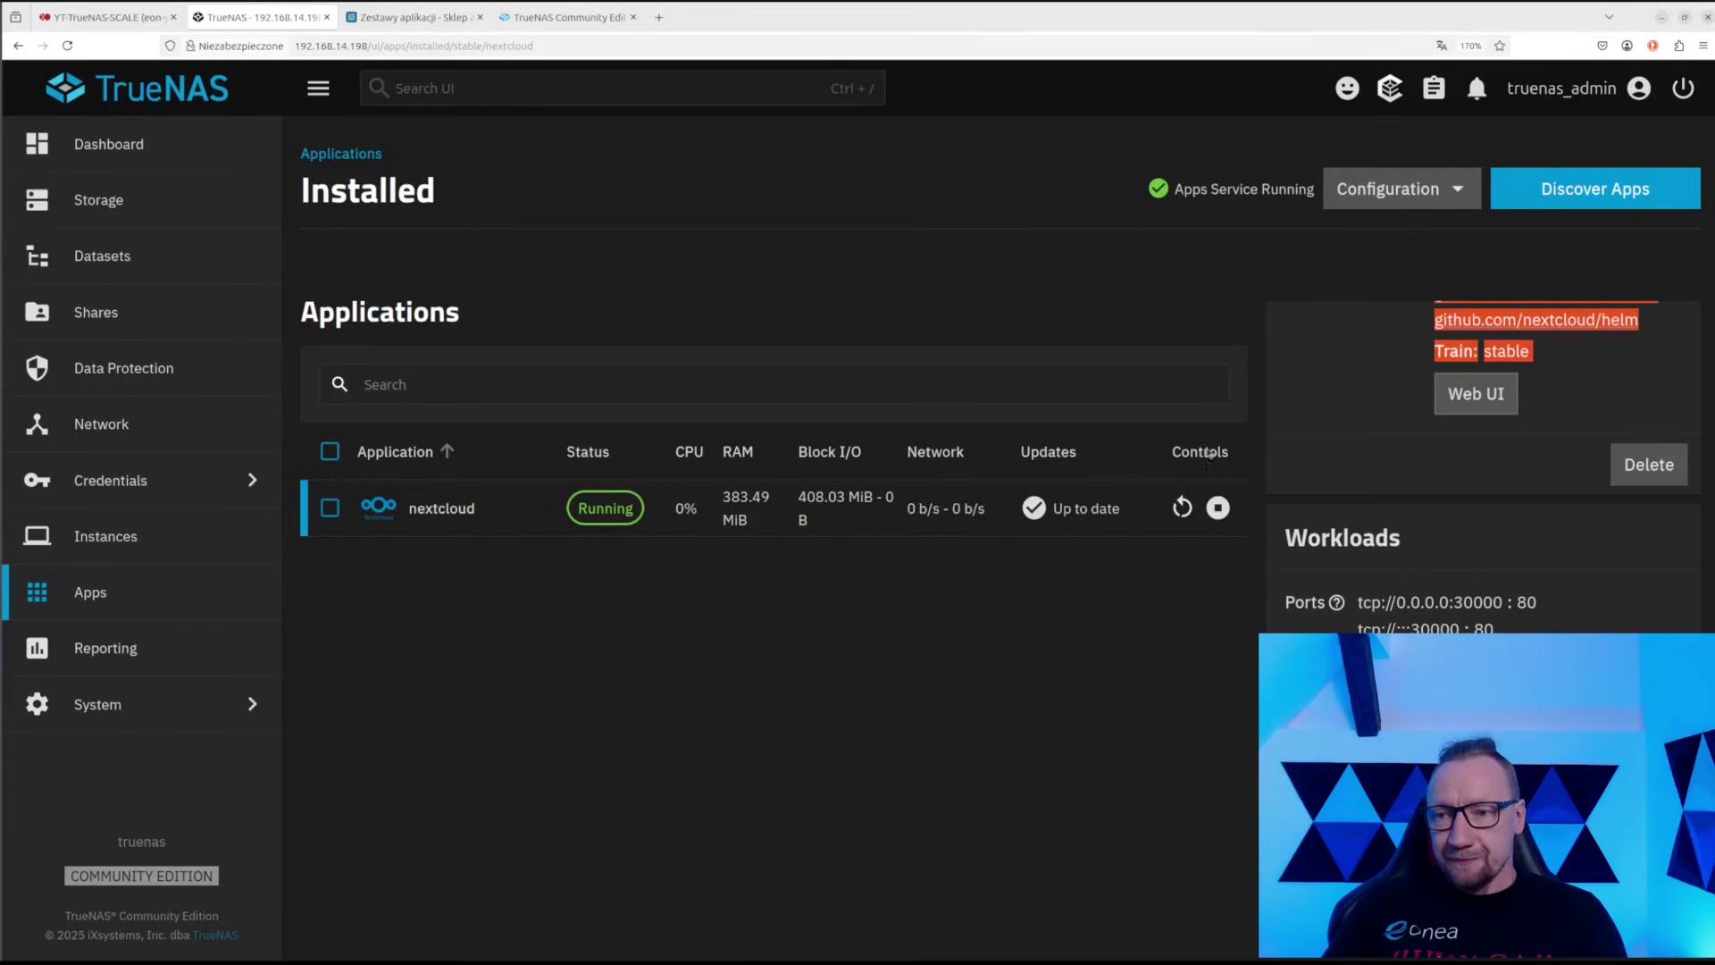
{"action": "scroll", "coordinate": [1371, 367], "scroll_direction": "down", "scroll_amount": 3}
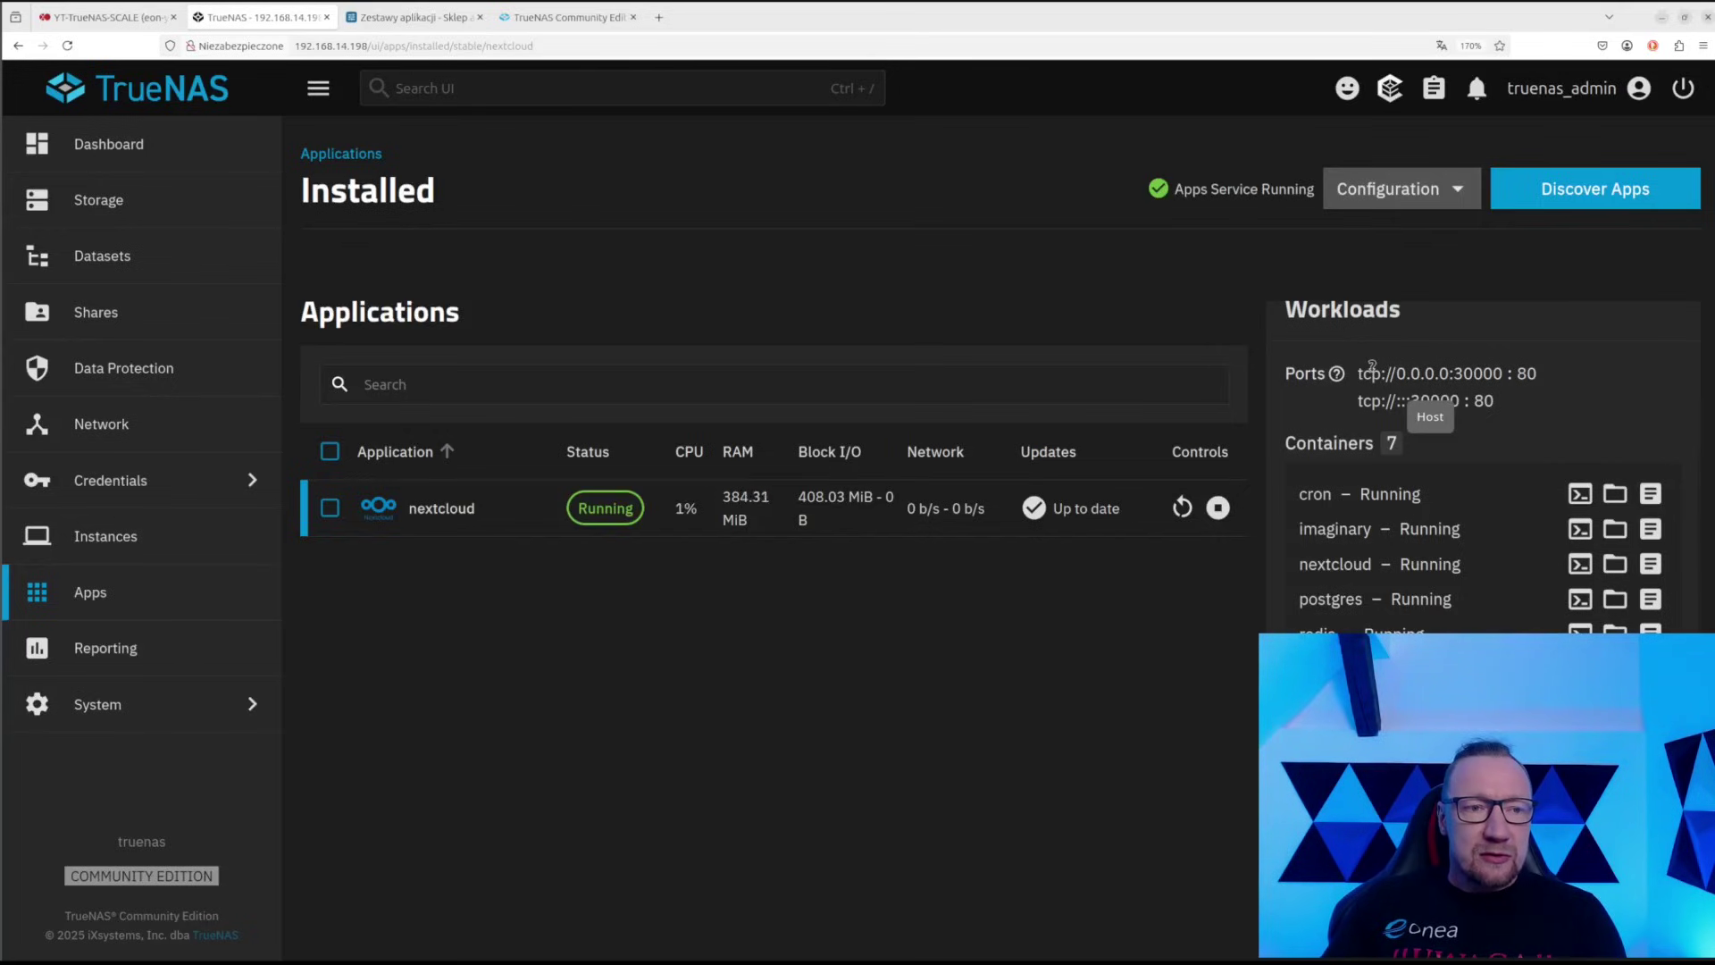
{"action": "scroll", "coordinate": [1370, 367], "scroll_direction": "down", "scroll_amount": 2}
{"action": "scroll", "coordinate": [1375, 367], "scroll_direction": "up", "scroll_amount": 2}
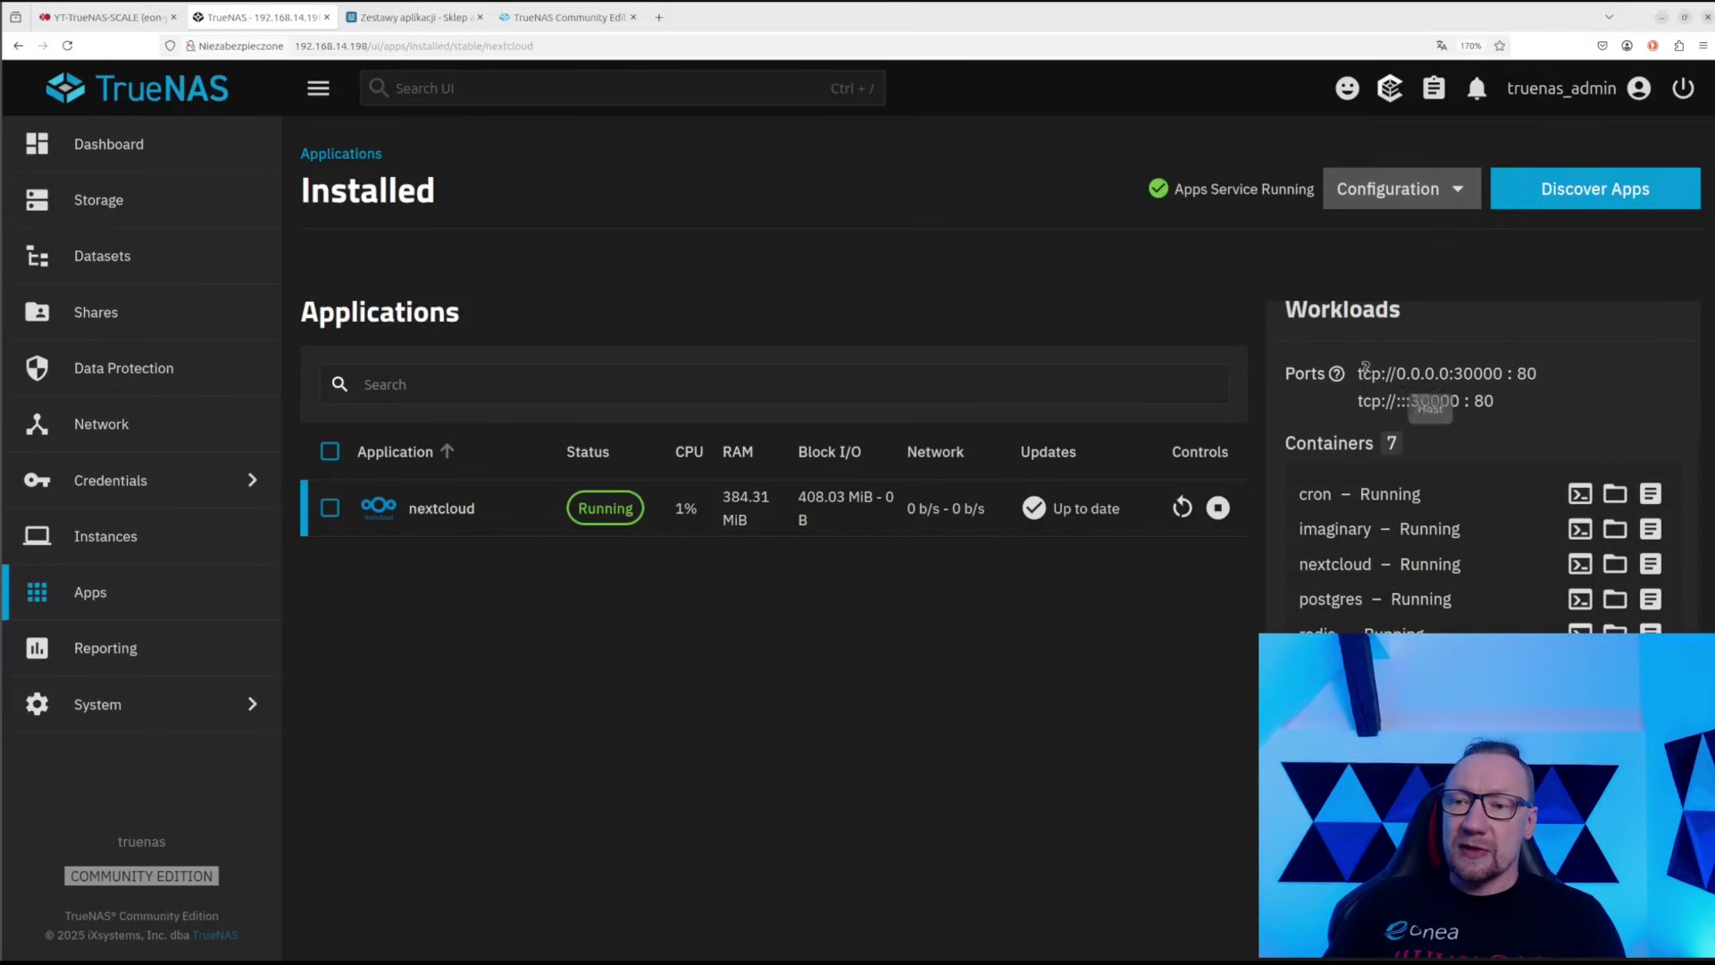
{"action": "left_click_drag", "start_coordinate": [1357, 373], "coordinate": [1552, 384]}
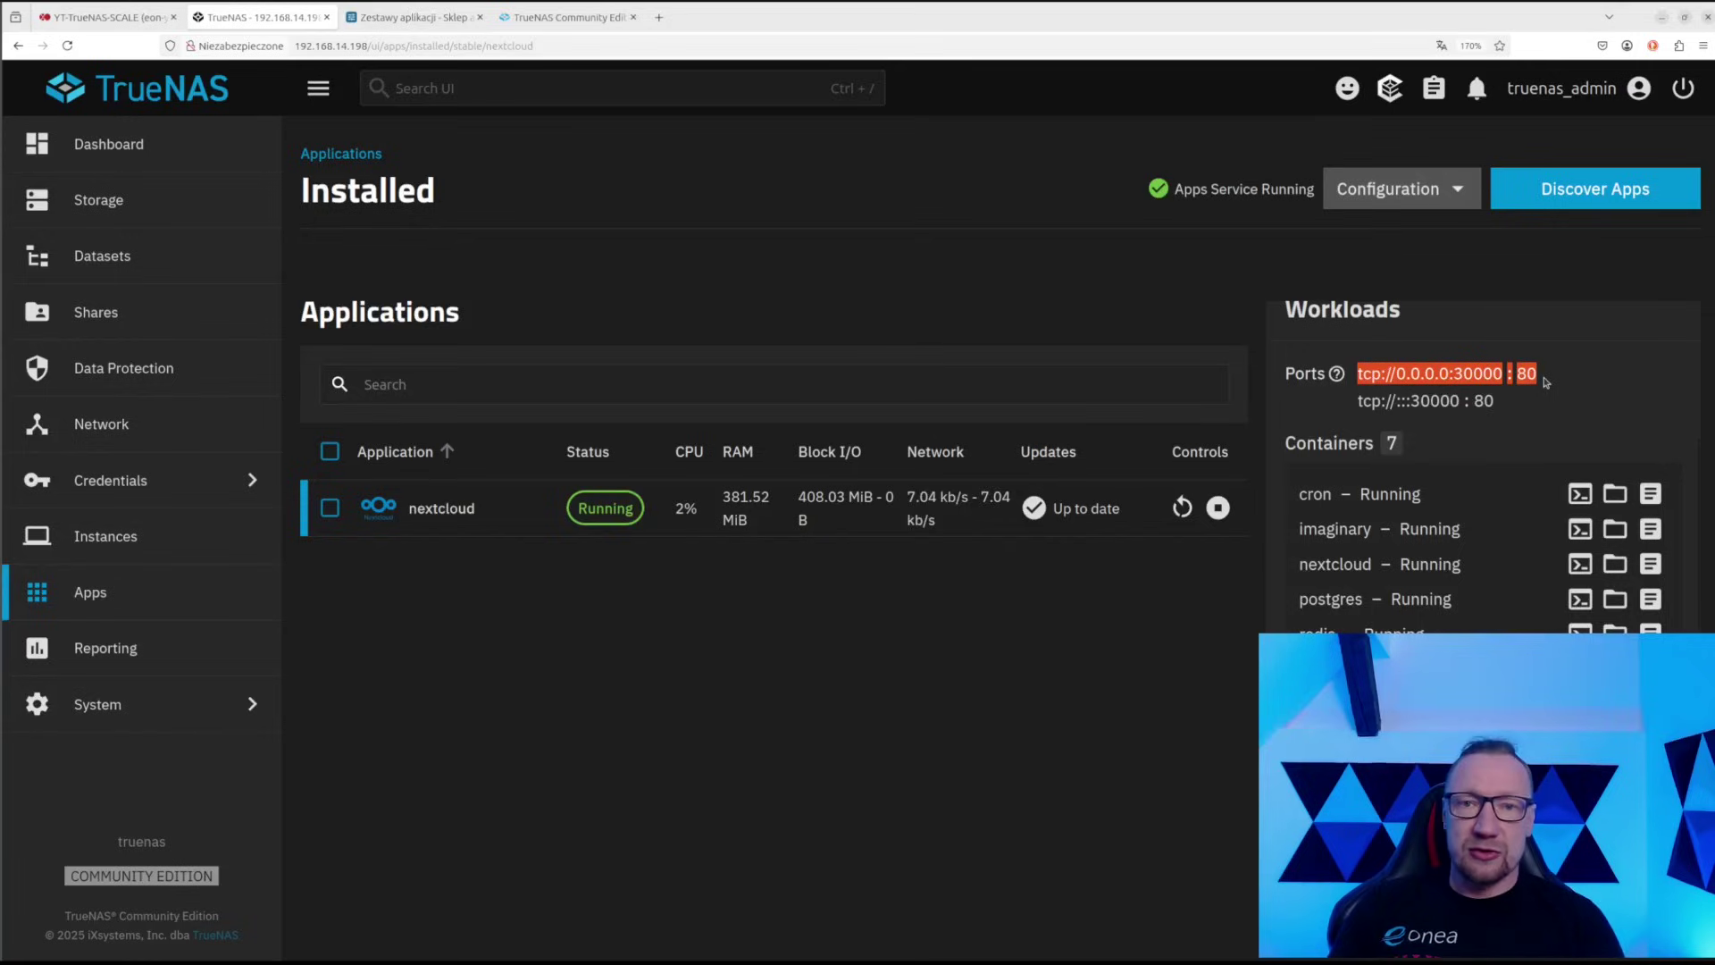
{"action": "left_click", "coordinate": [1475, 371]}
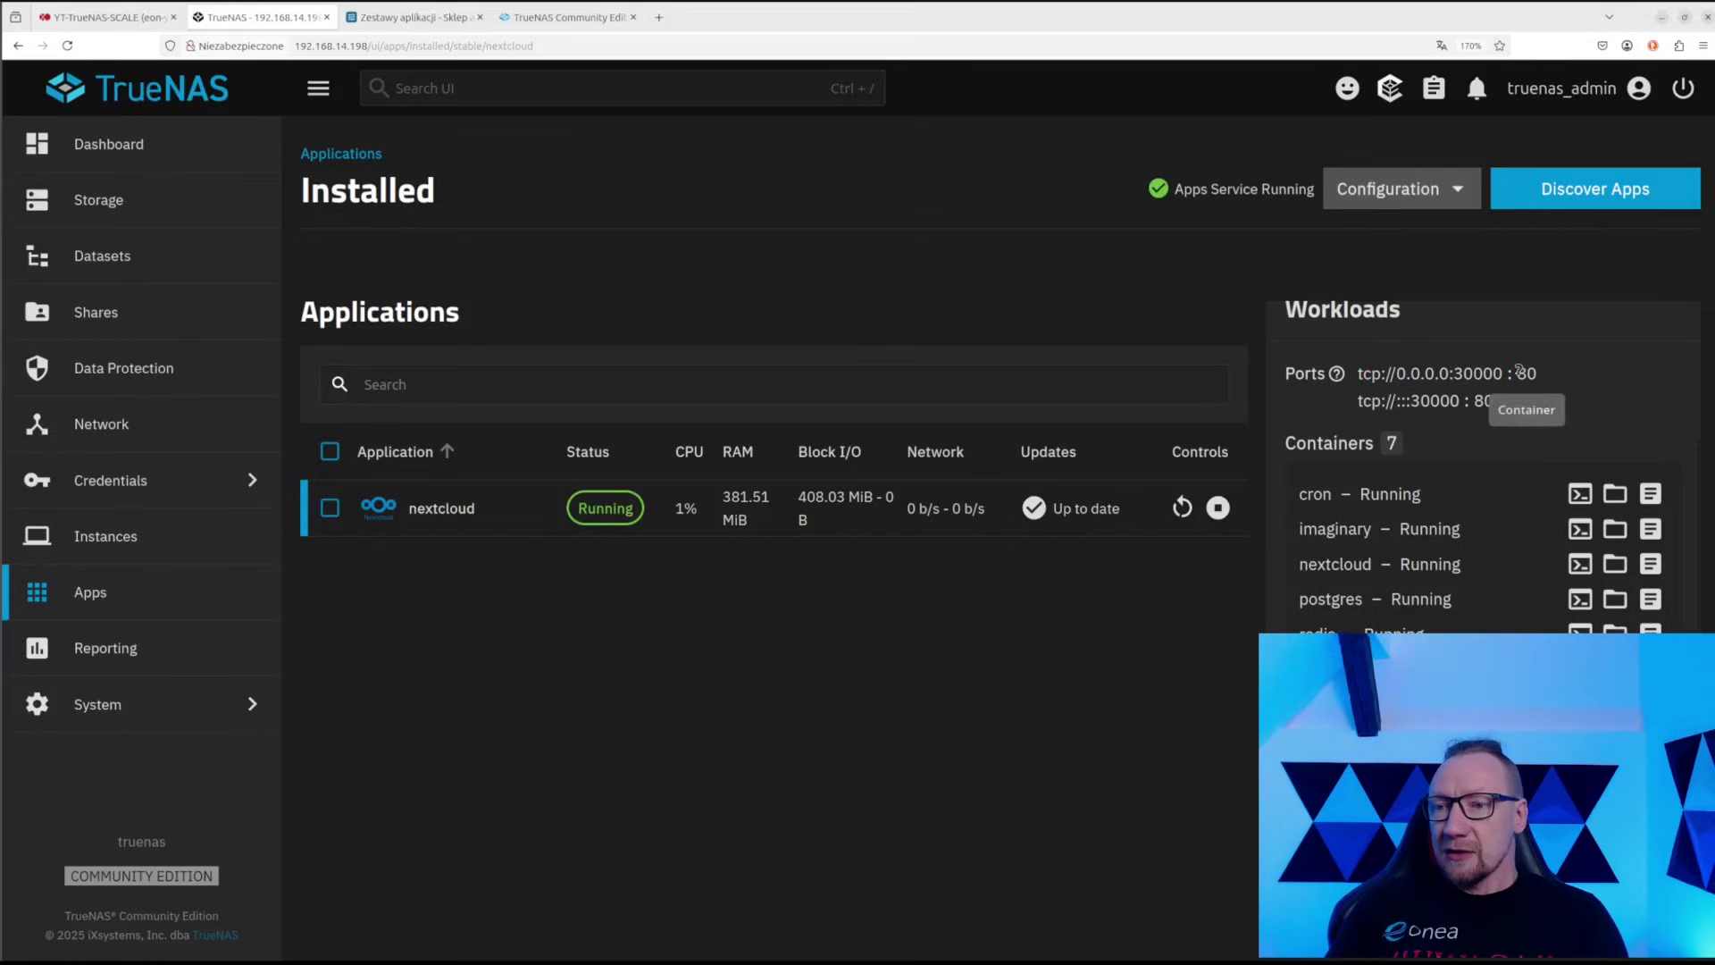
{"action": "left_click_drag", "start_coordinate": [1518, 371], "coordinate": [1537, 386]}
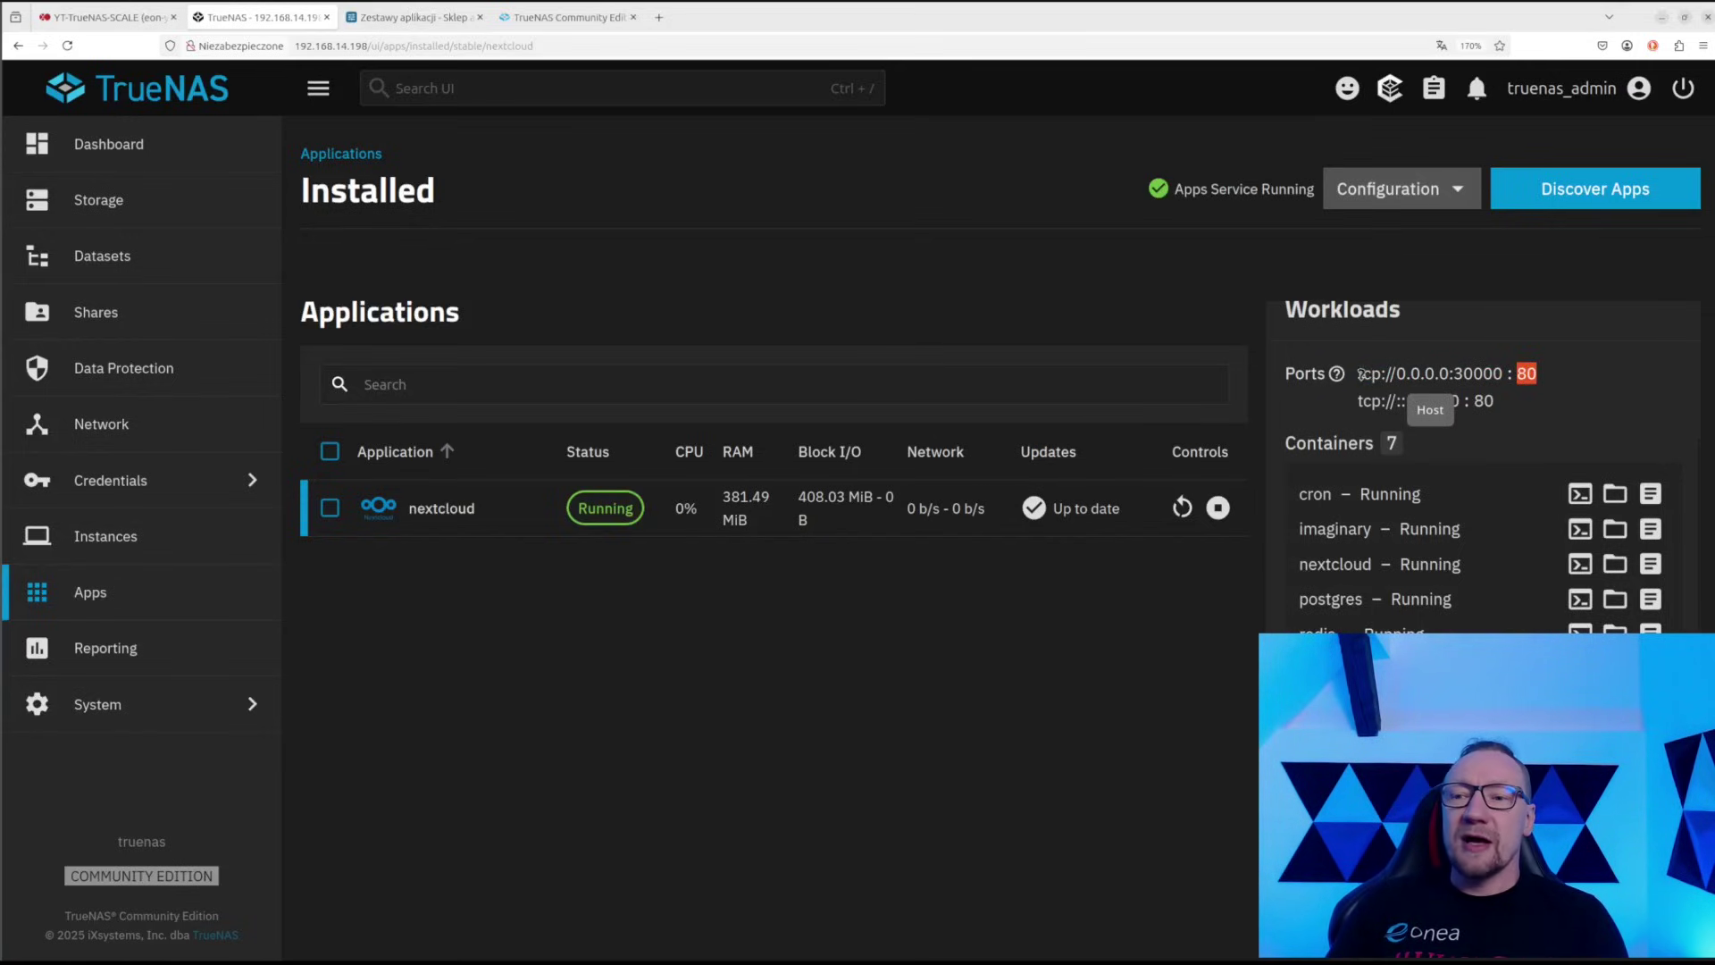
{"action": "left_click_drag", "start_coordinate": [1359, 373], "coordinate": [1507, 377]}
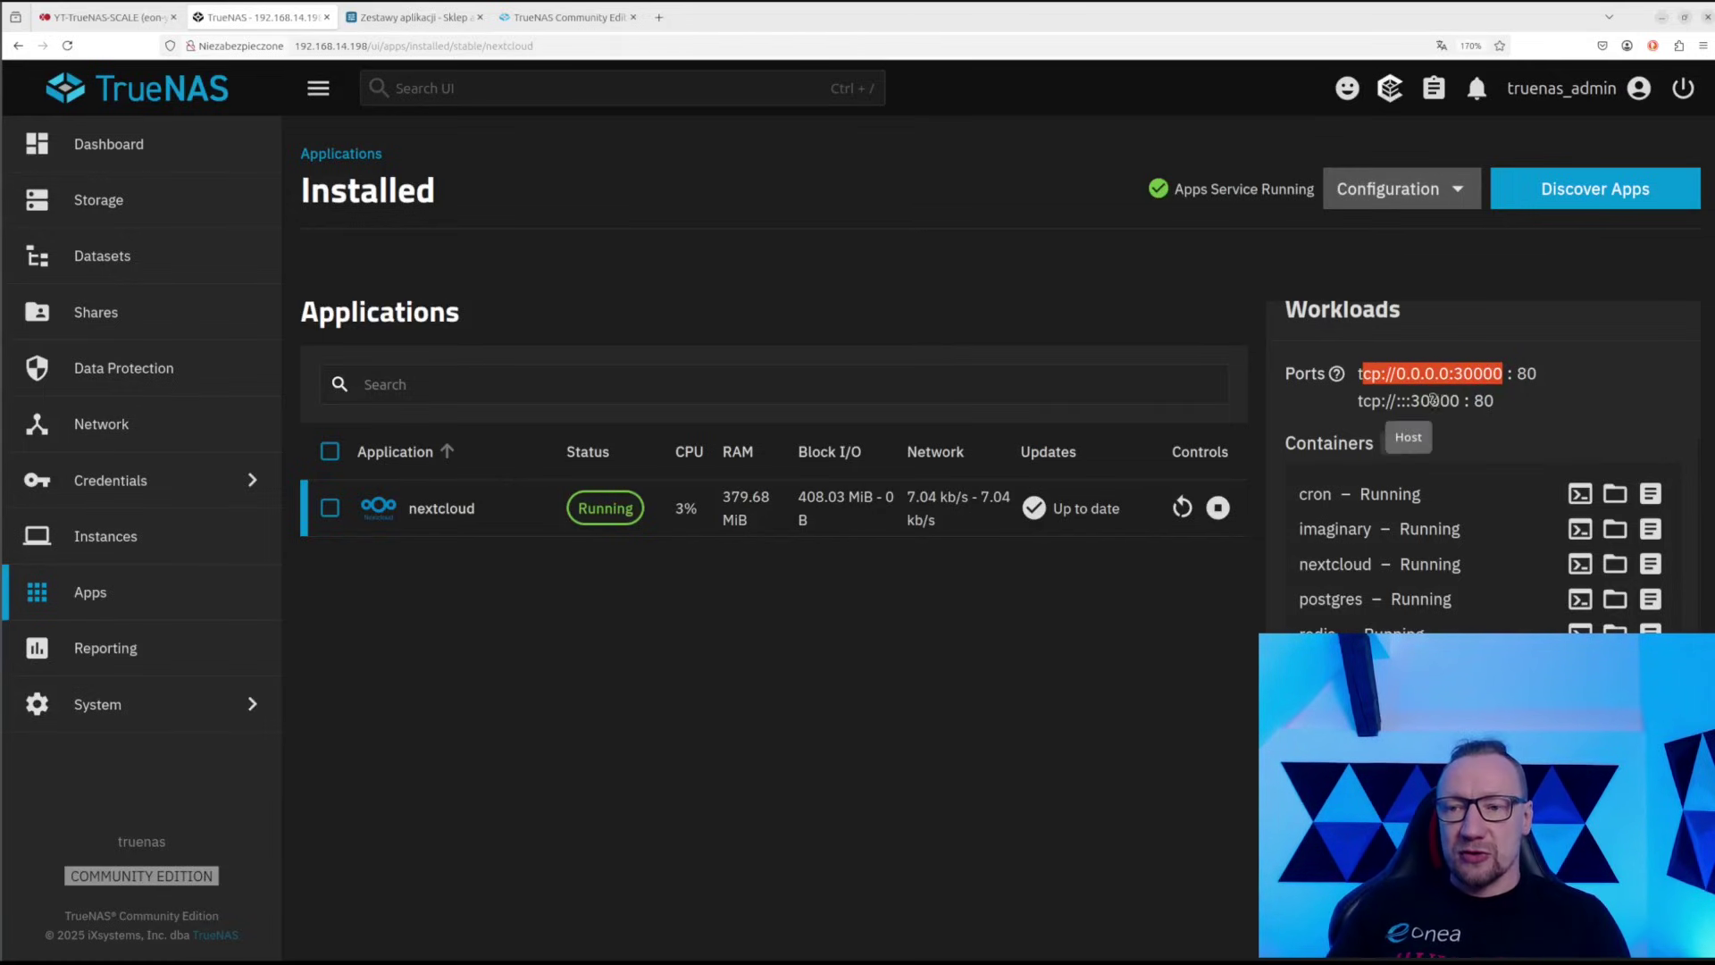
{"action": "scroll", "coordinate": [1429, 406], "scroll_direction": "down", "scroll_amount": 2}
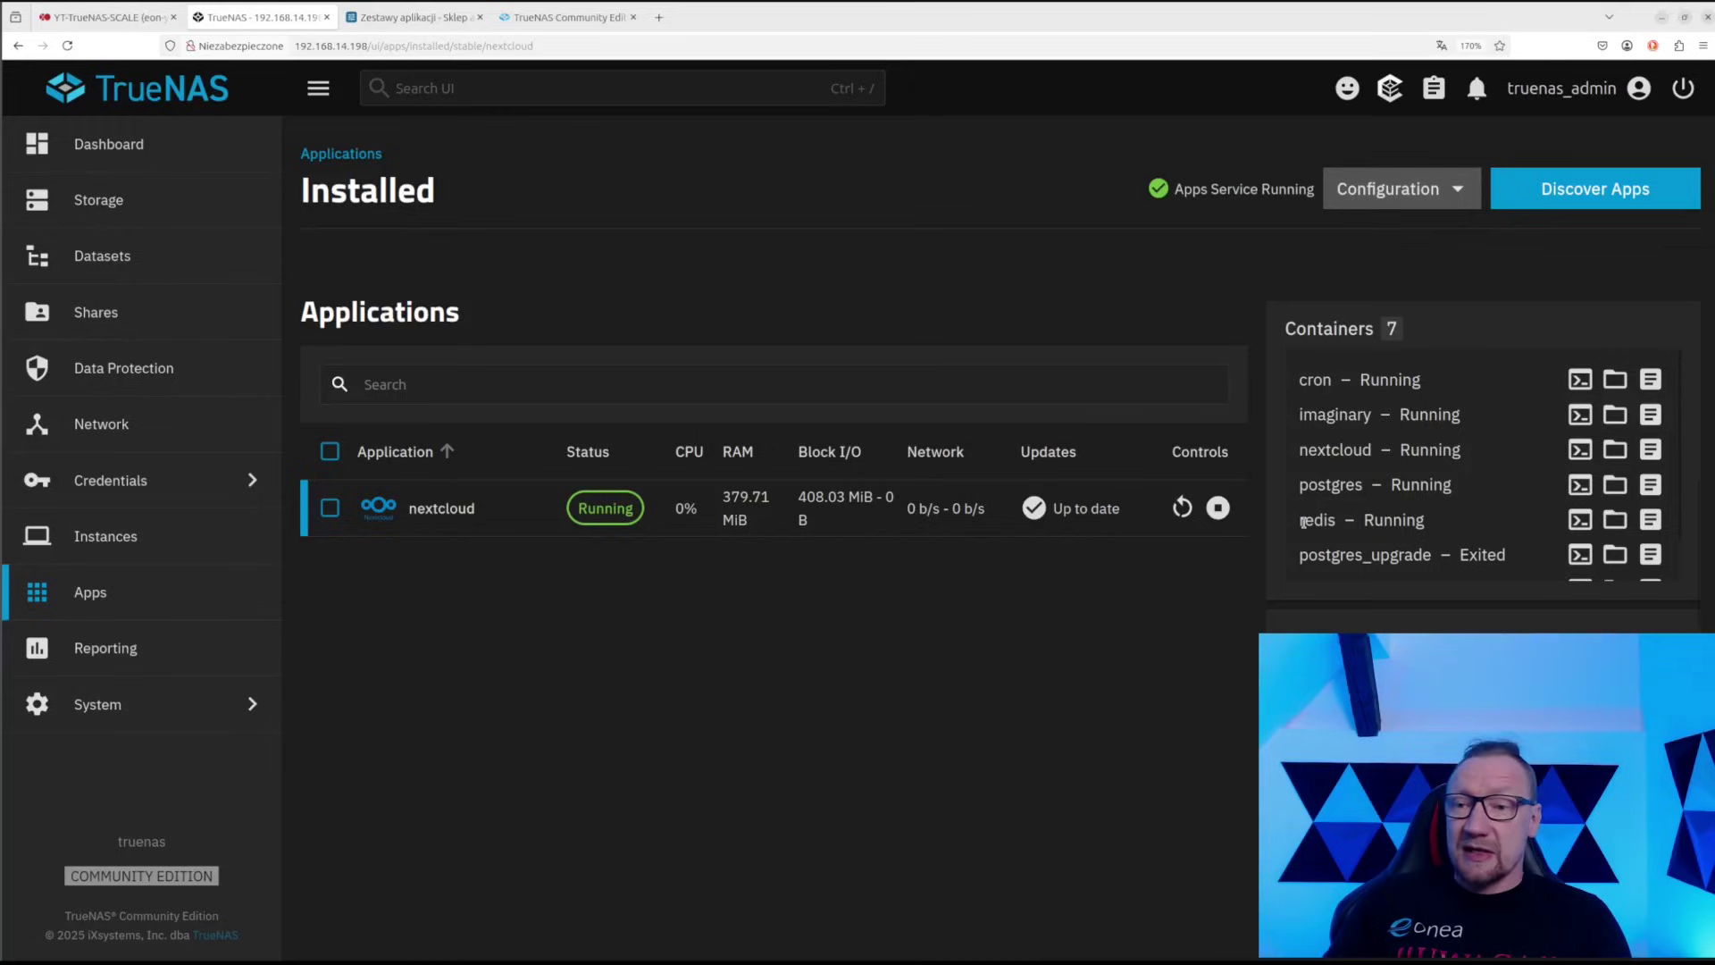
{"action": "left_click_drag", "start_coordinate": [1309, 554], "coordinate": [1414, 509]}
{"action": "scroll", "coordinate": [1414, 535], "scroll_direction": "down", "scroll_amount": 1}
{"action": "scroll", "coordinate": [1403, 540], "scroll_direction": "down", "scroll_amount": 2}
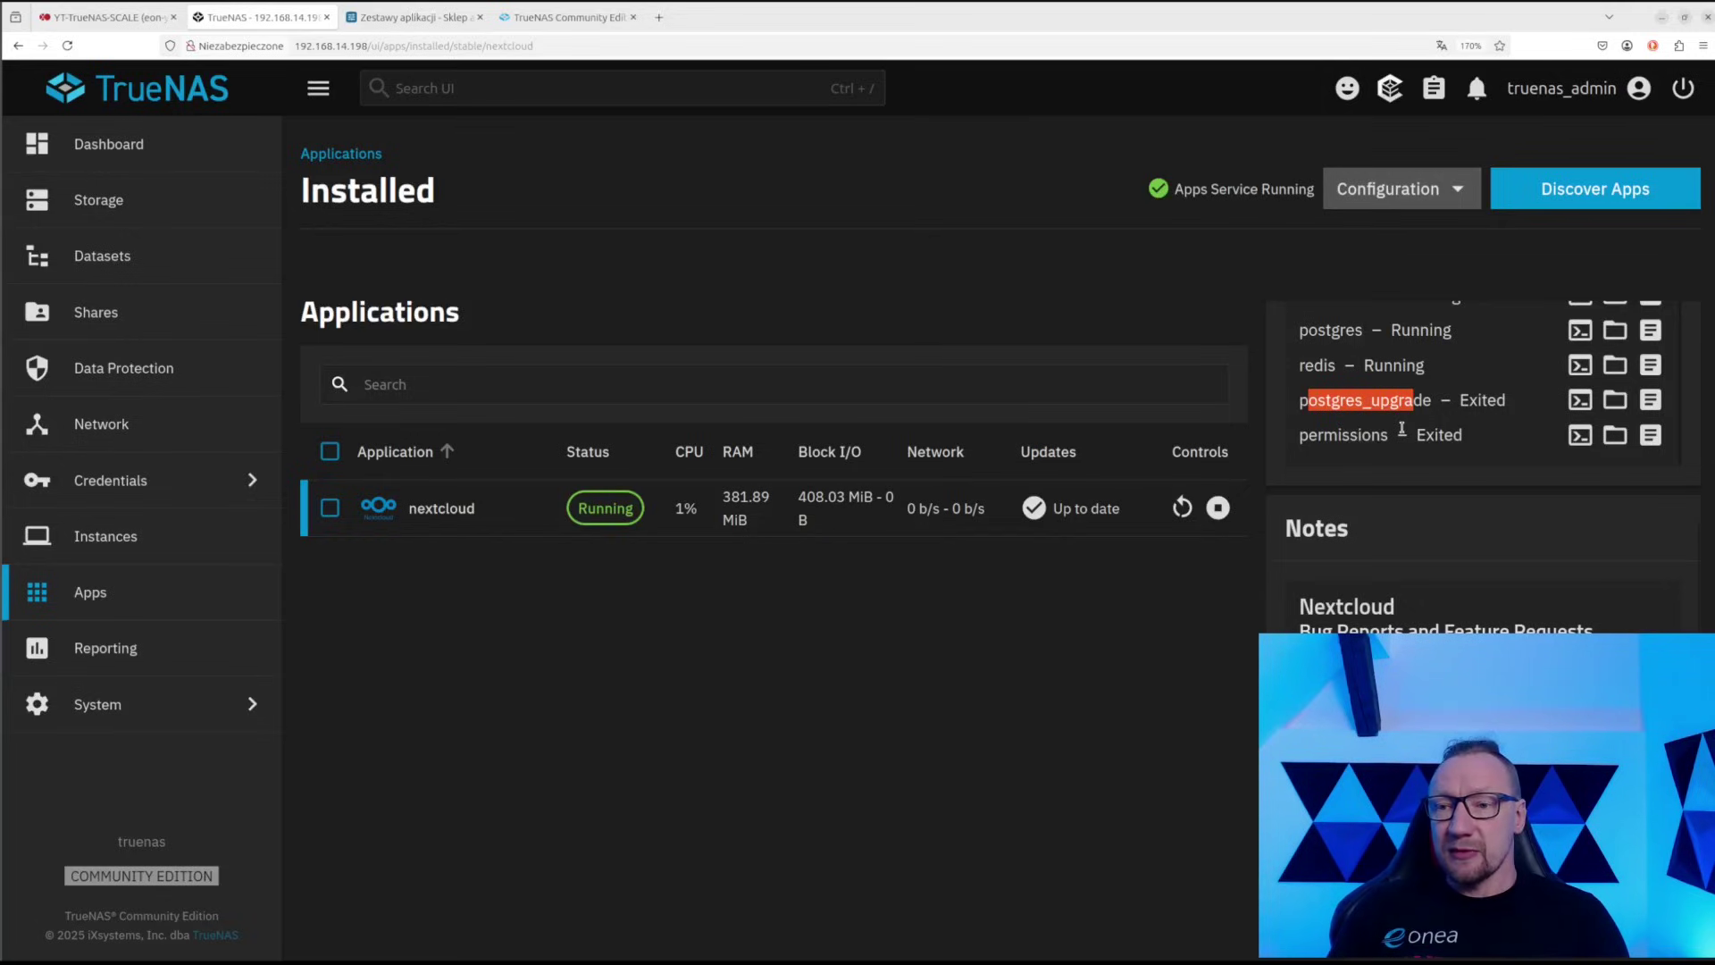
{"action": "scroll", "coordinate": [1413, 451], "scroll_direction": "up", "scroll_amount": 6}
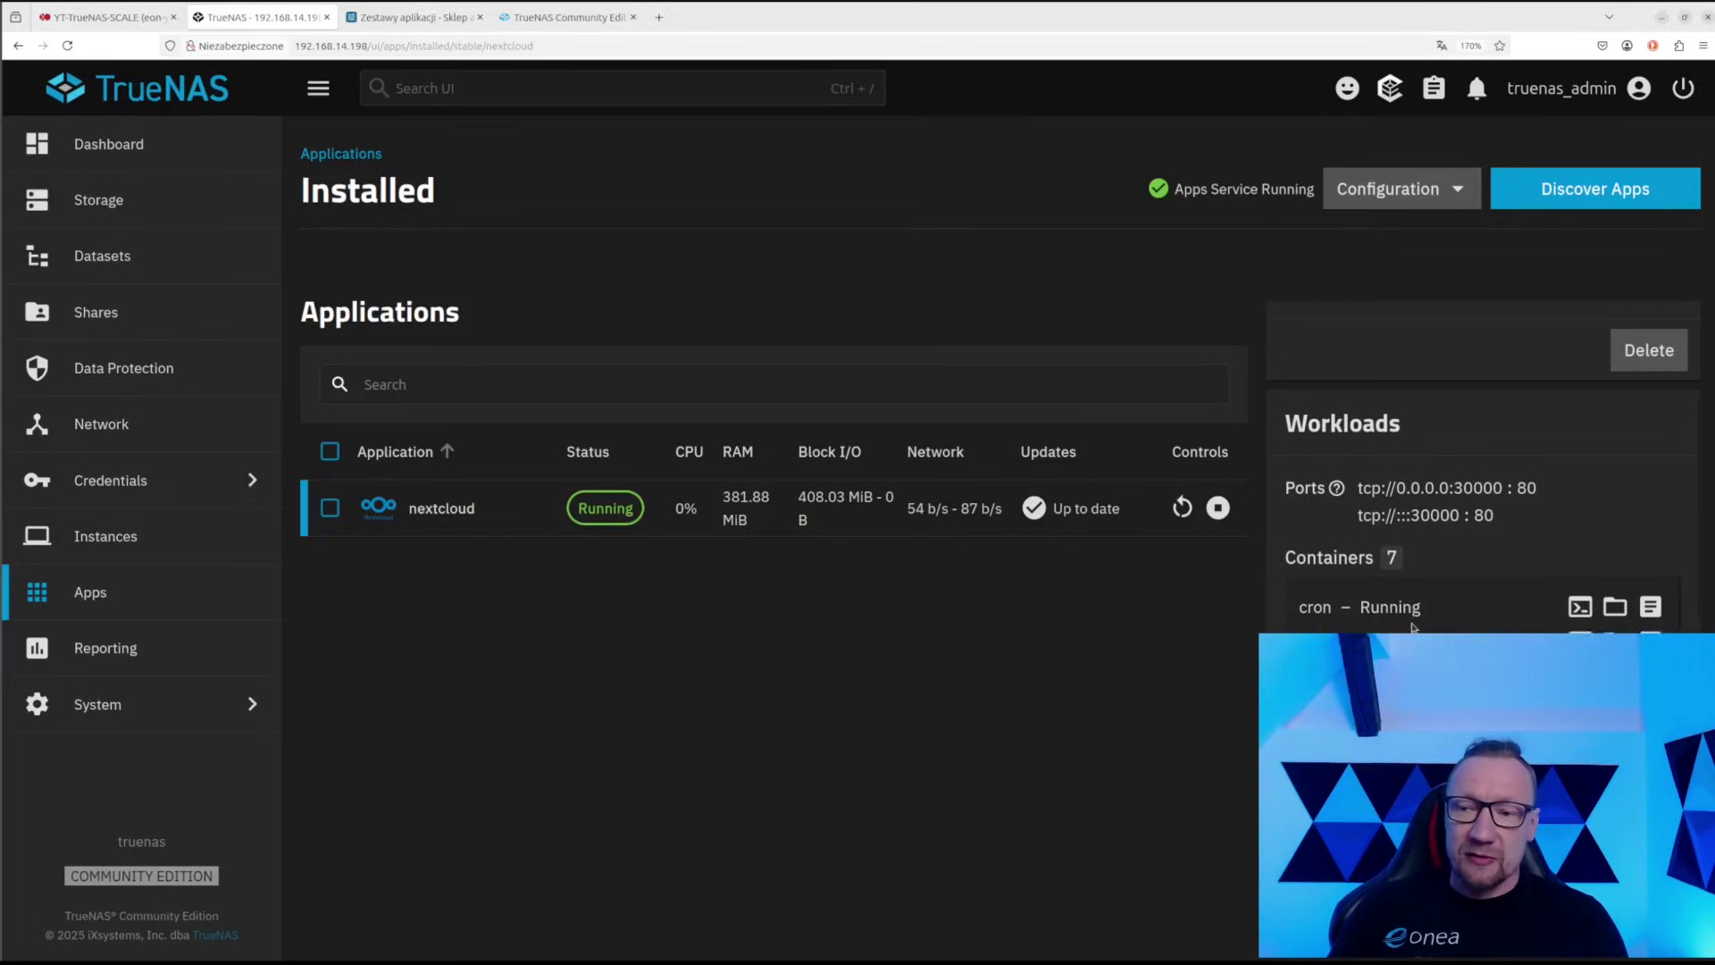
{"action": "scroll", "coordinate": [1410, 628], "scroll_direction": "down", "scroll_amount": 5}
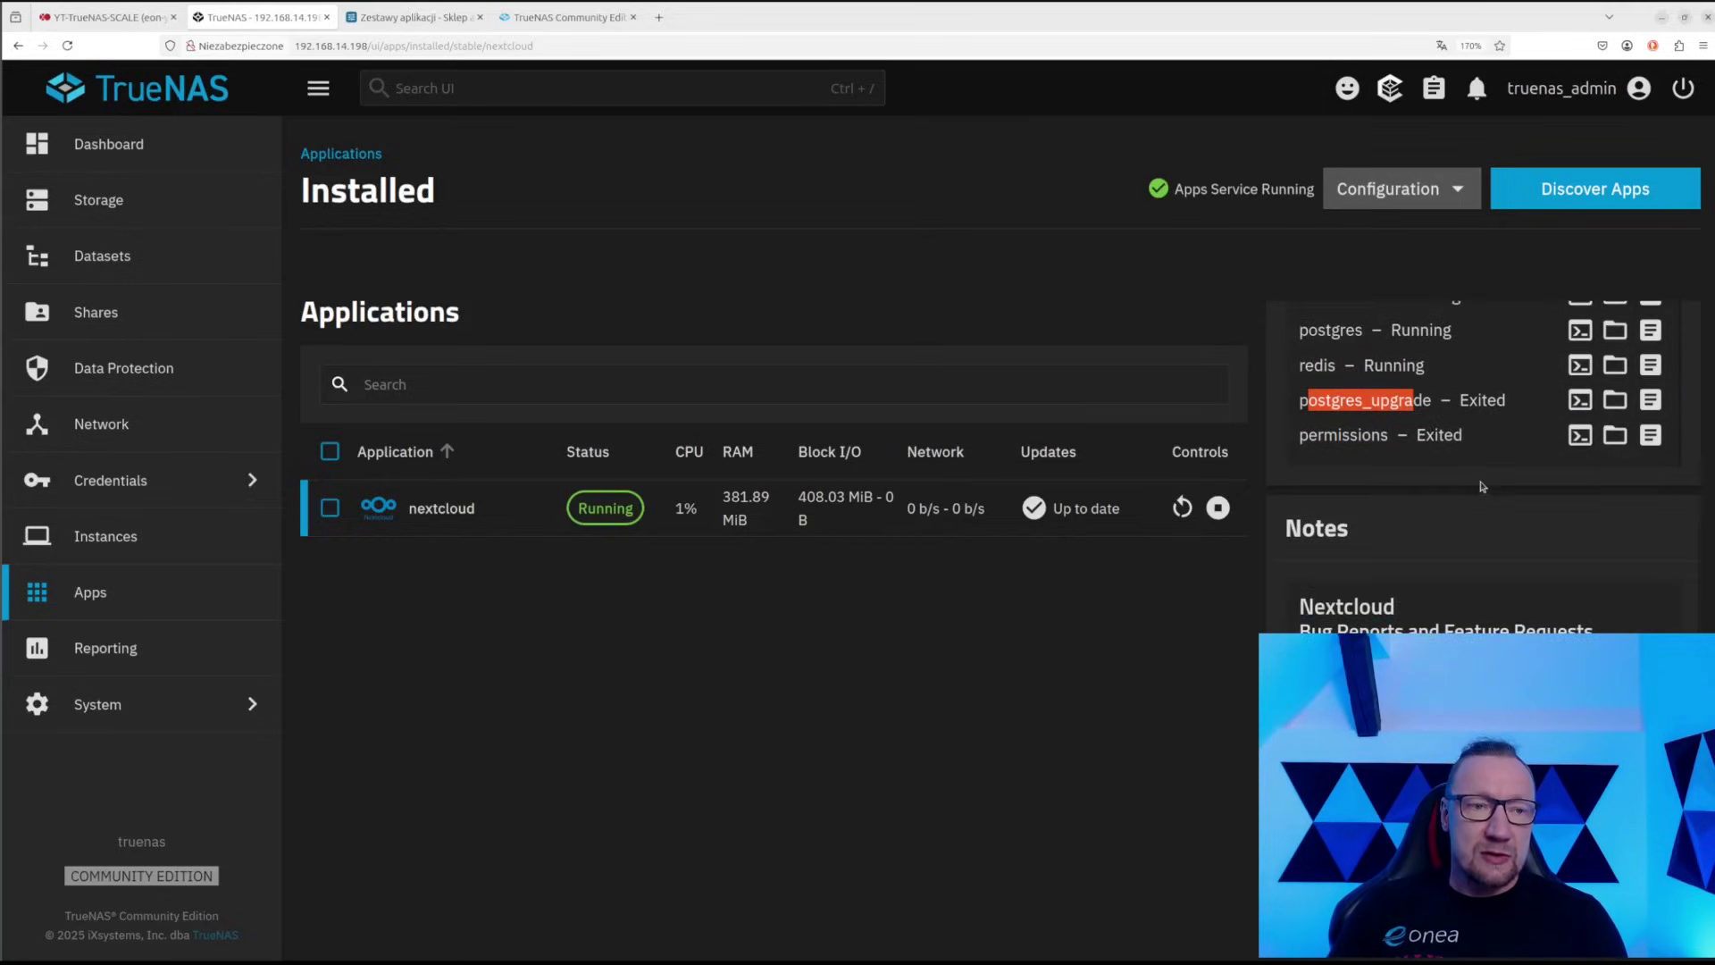
{"action": "scroll", "coordinate": [1480, 486], "scroll_direction": "up", "scroll_amount": 1}
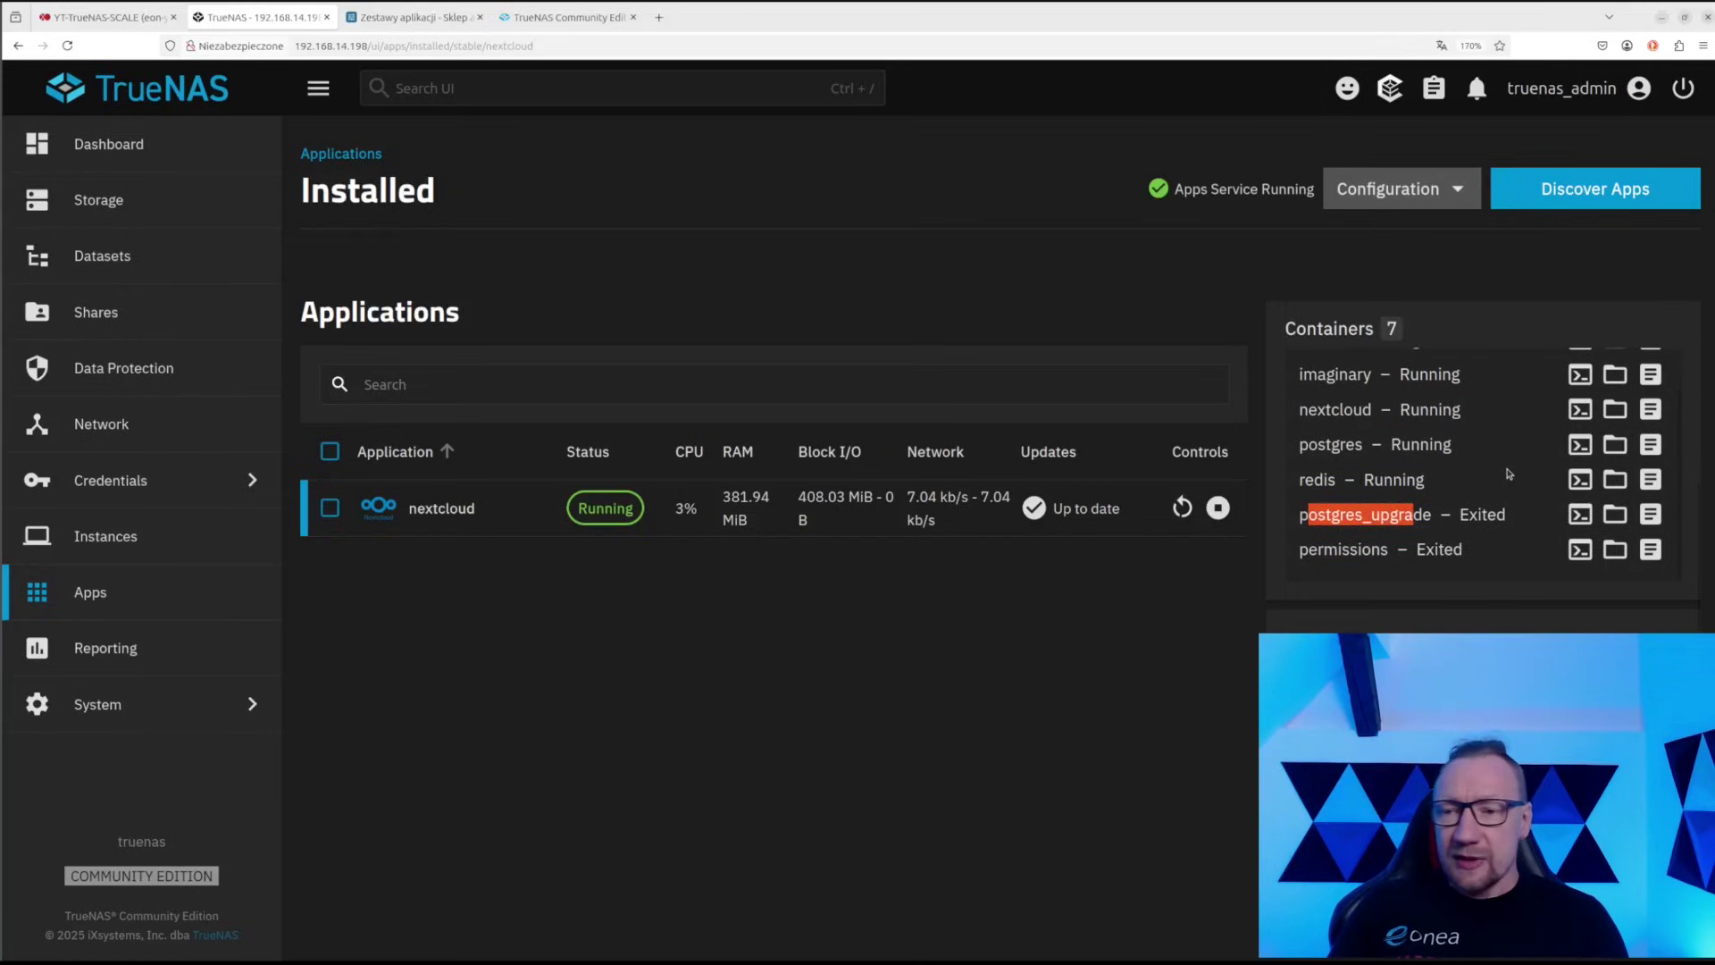
{"action": "scroll", "coordinate": [1507, 473], "scroll_direction": "down", "scroll_amount": 5}
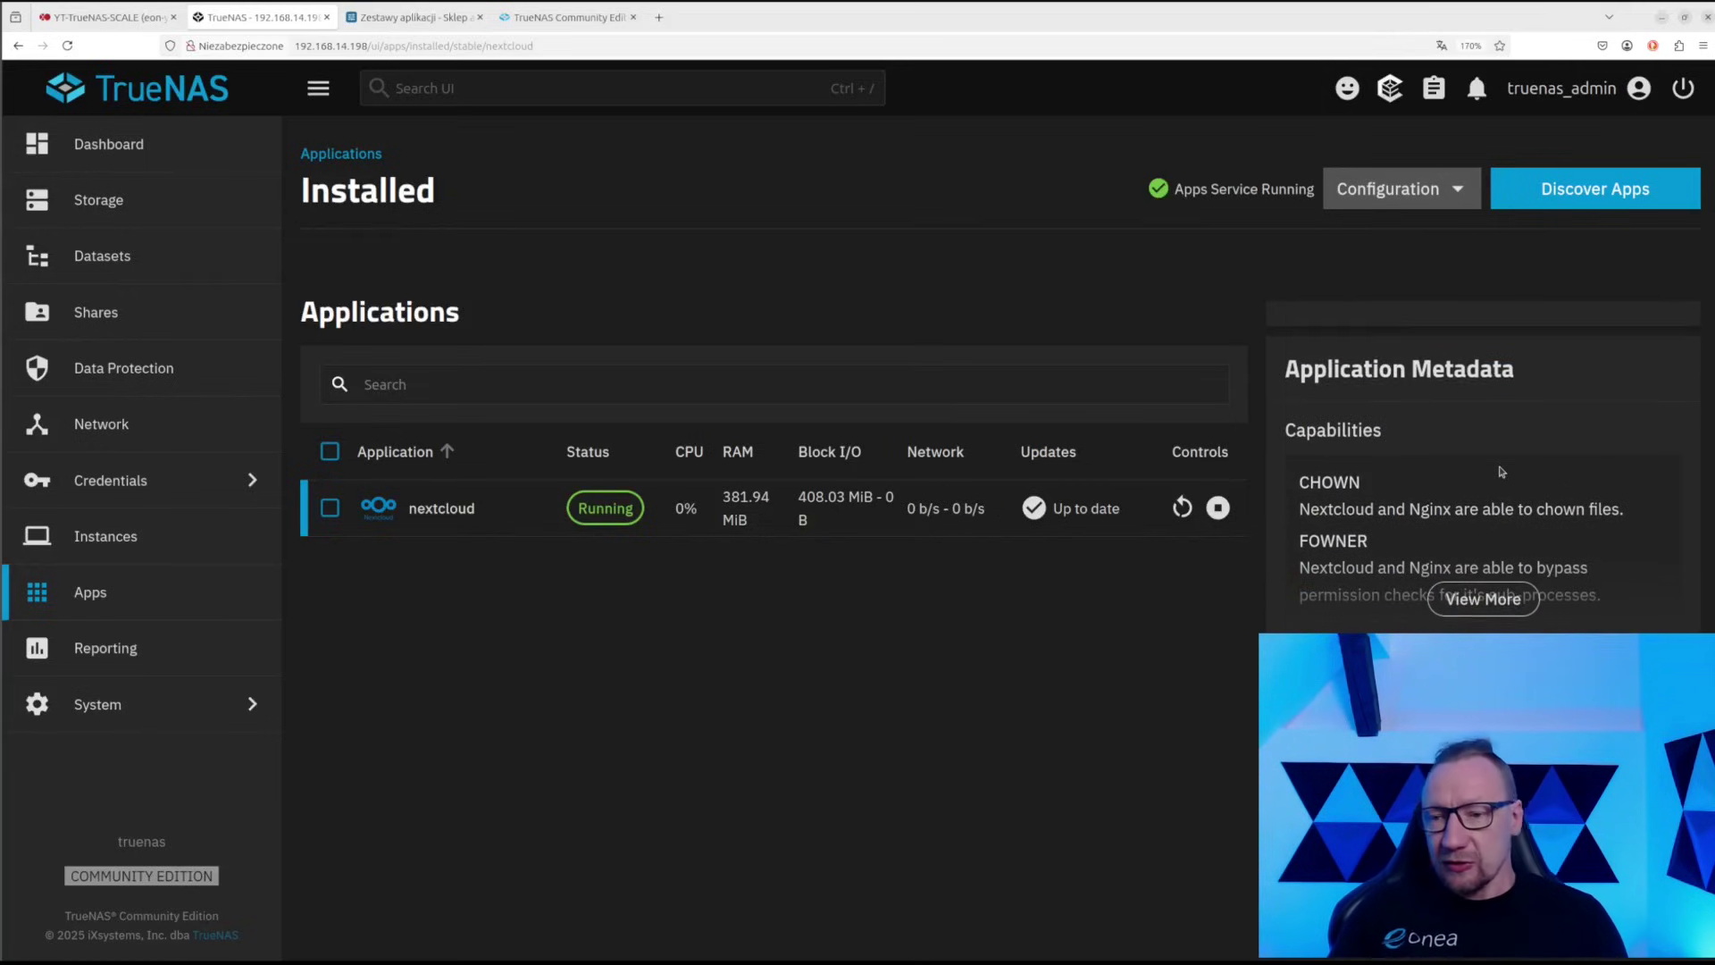
{"action": "scroll", "coordinate": [1501, 472], "scroll_direction": "up", "scroll_amount": 10}
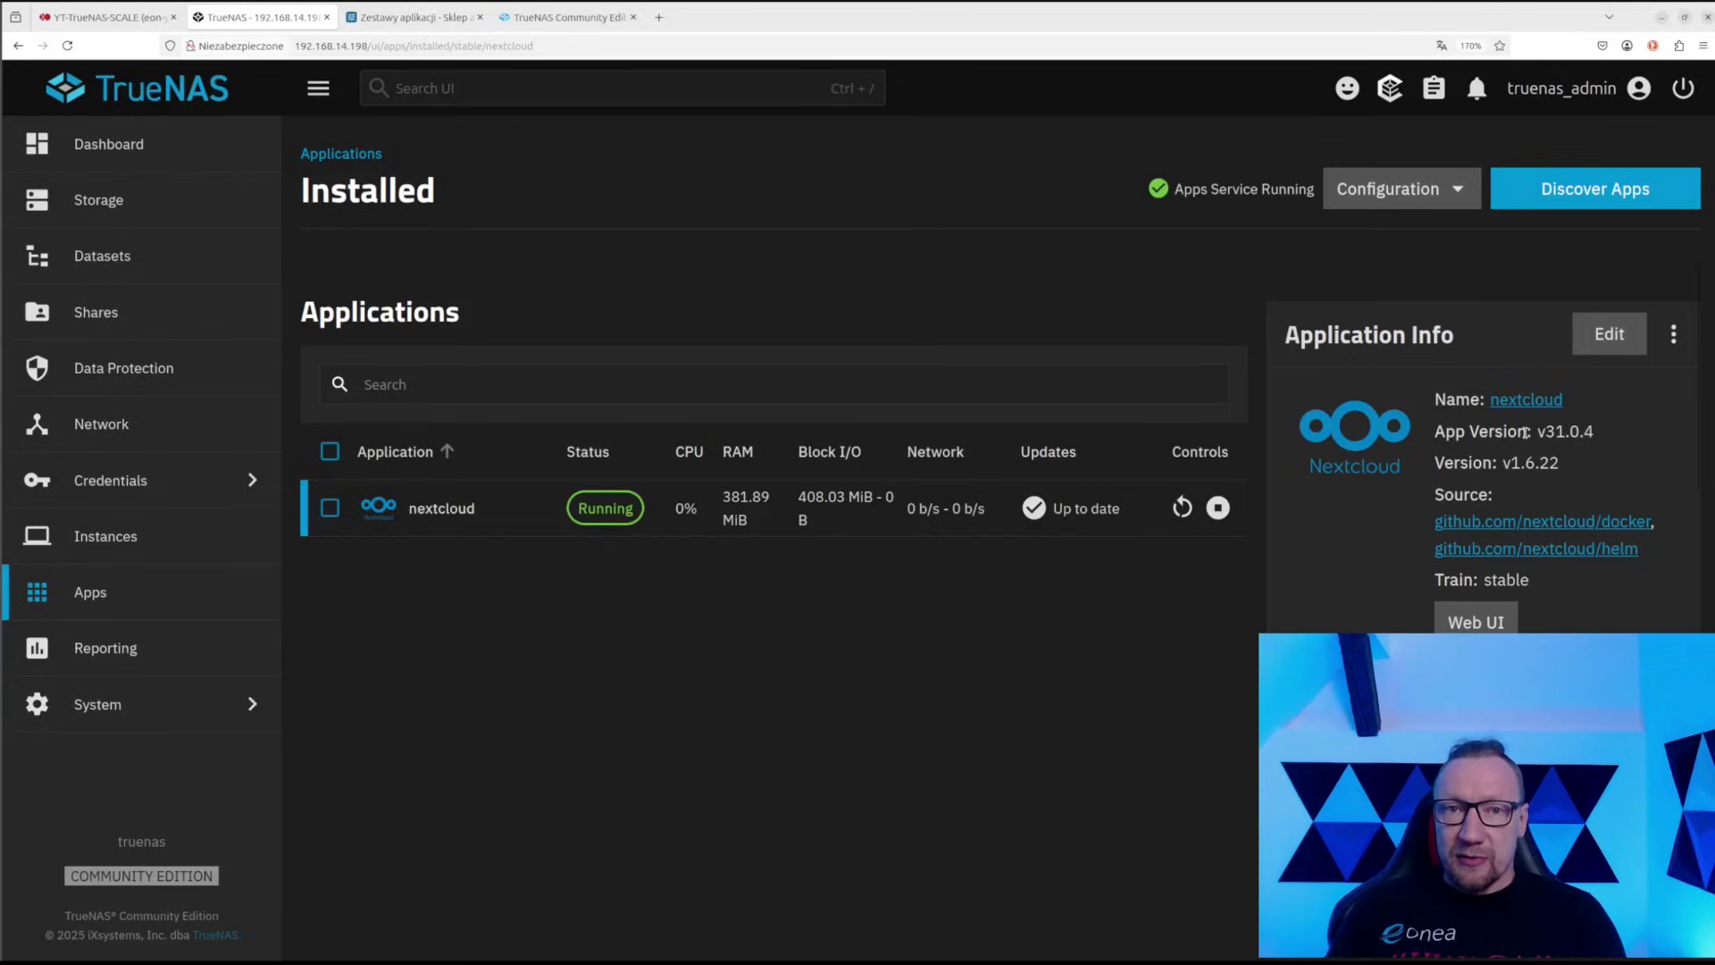
Reload Nextcloud and open the new Kalendarz (Calendar), Poczta (Mail) and Talk apps in turn
{"action": "left_click", "coordinate": [435, 20]}
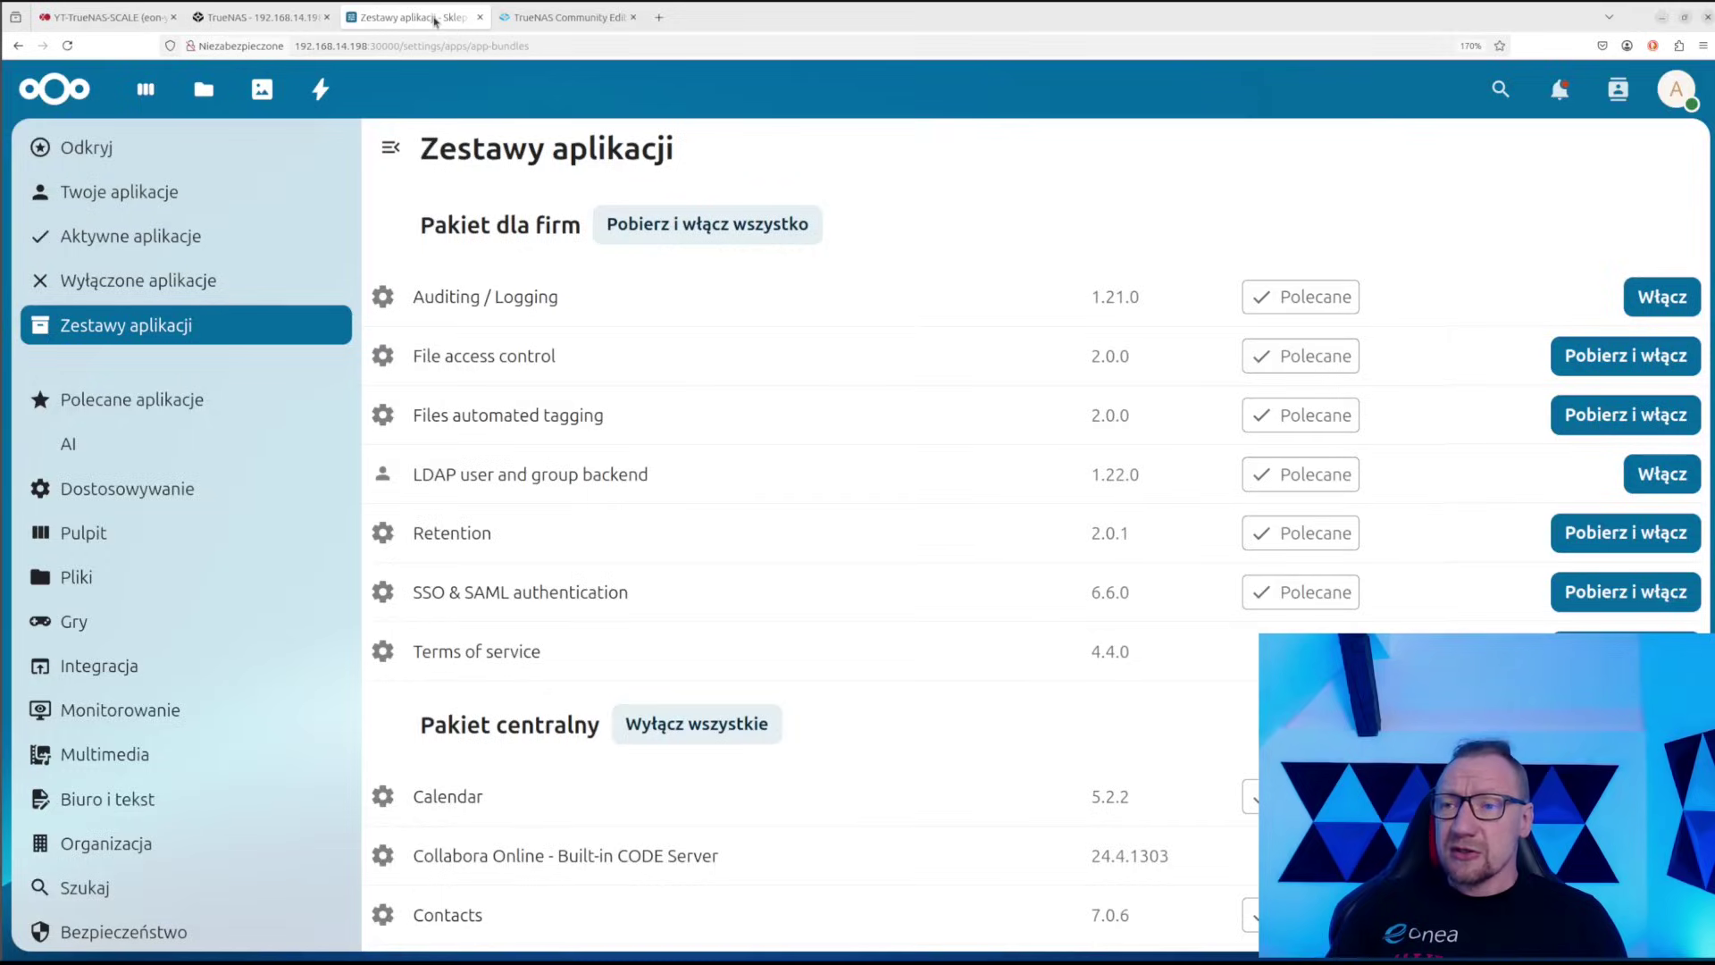
{"action": "scroll", "coordinate": [1027, 559], "scroll_direction": "down", "scroll_amount": 3}
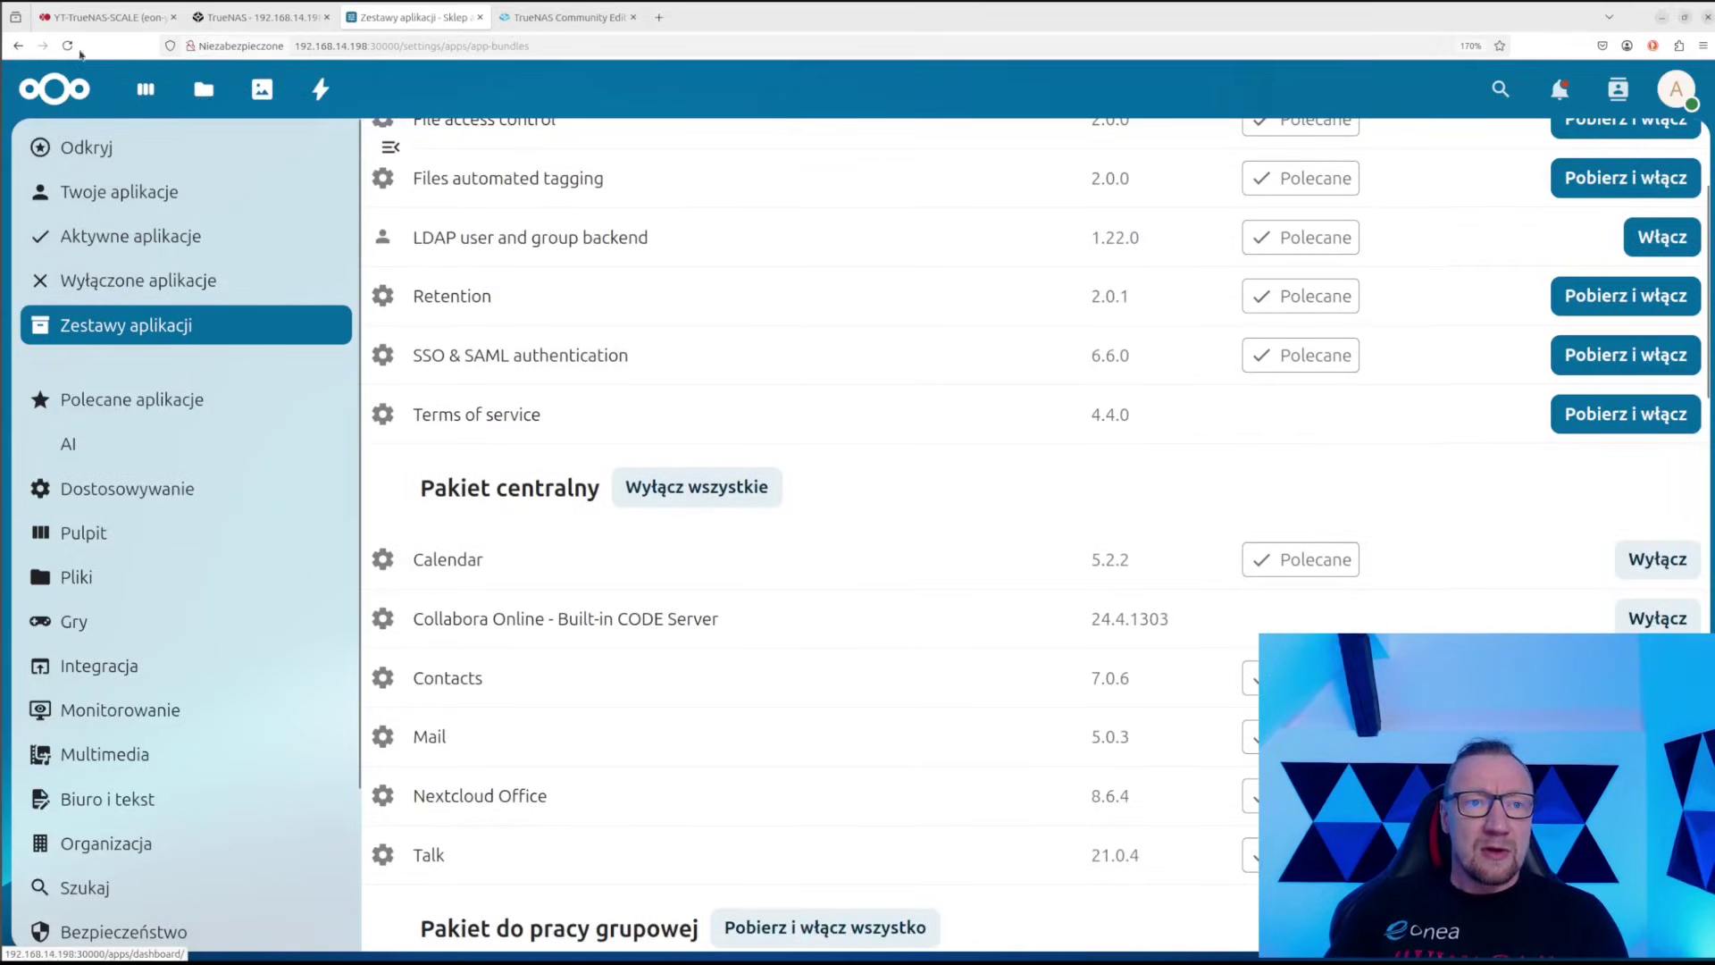
{"action": "key", "text": "F5"}
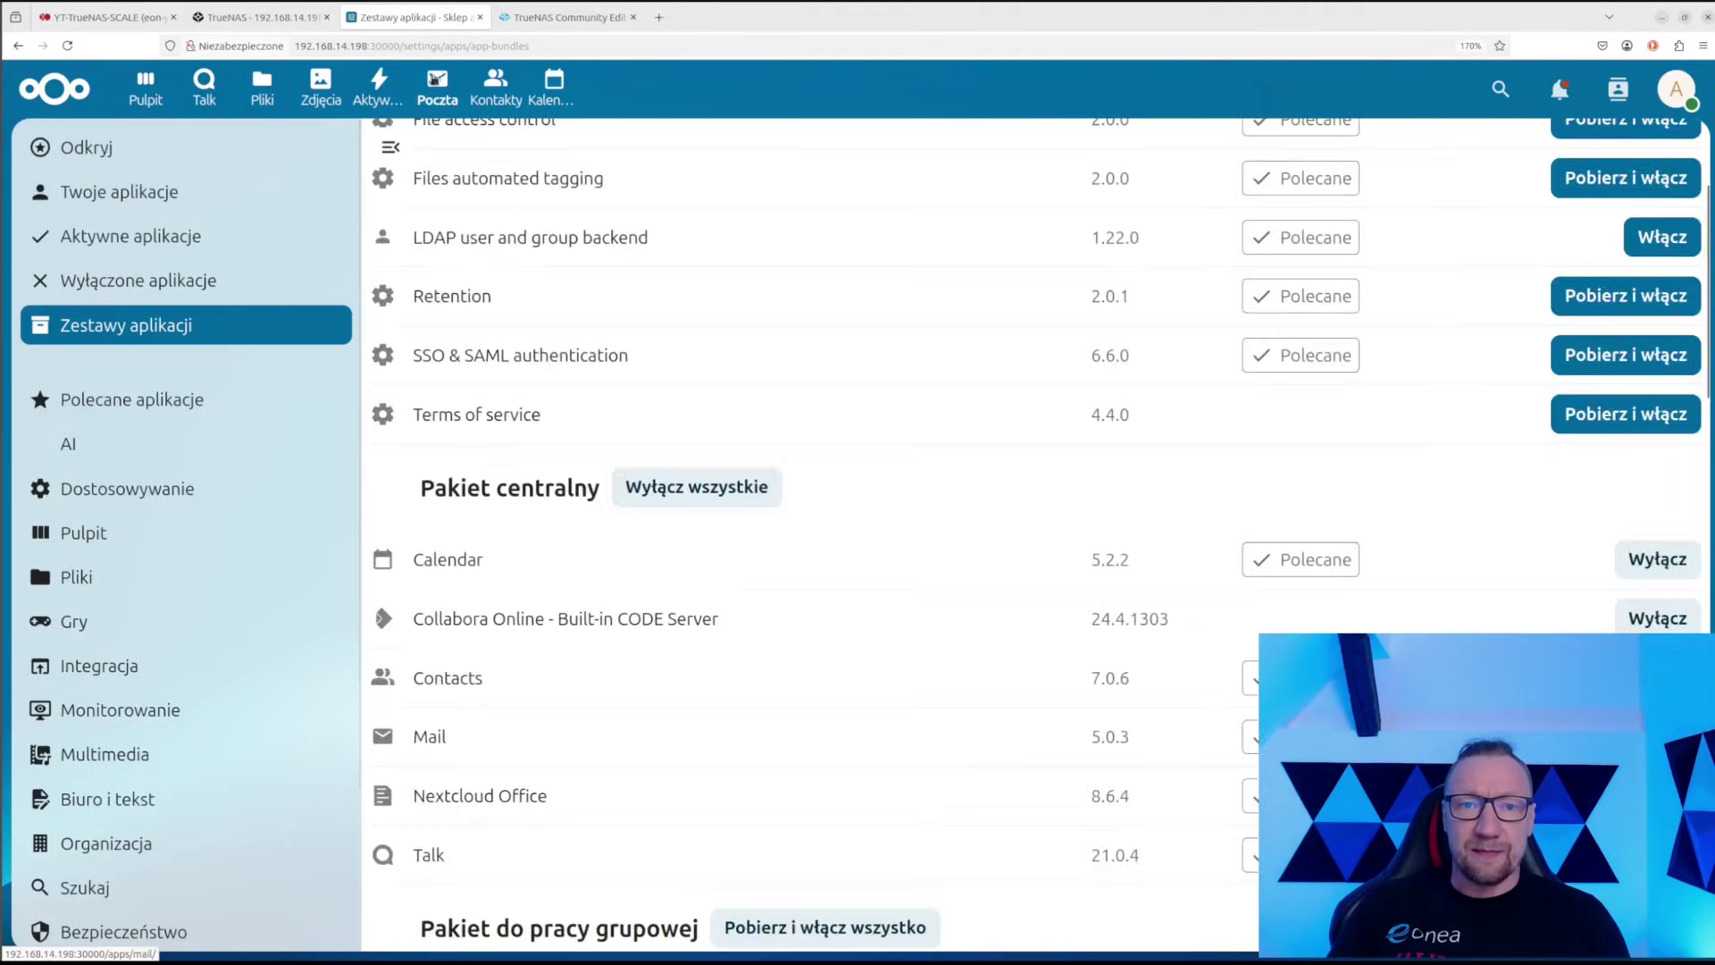
{"action": "left_click", "coordinate": [565, 88]}
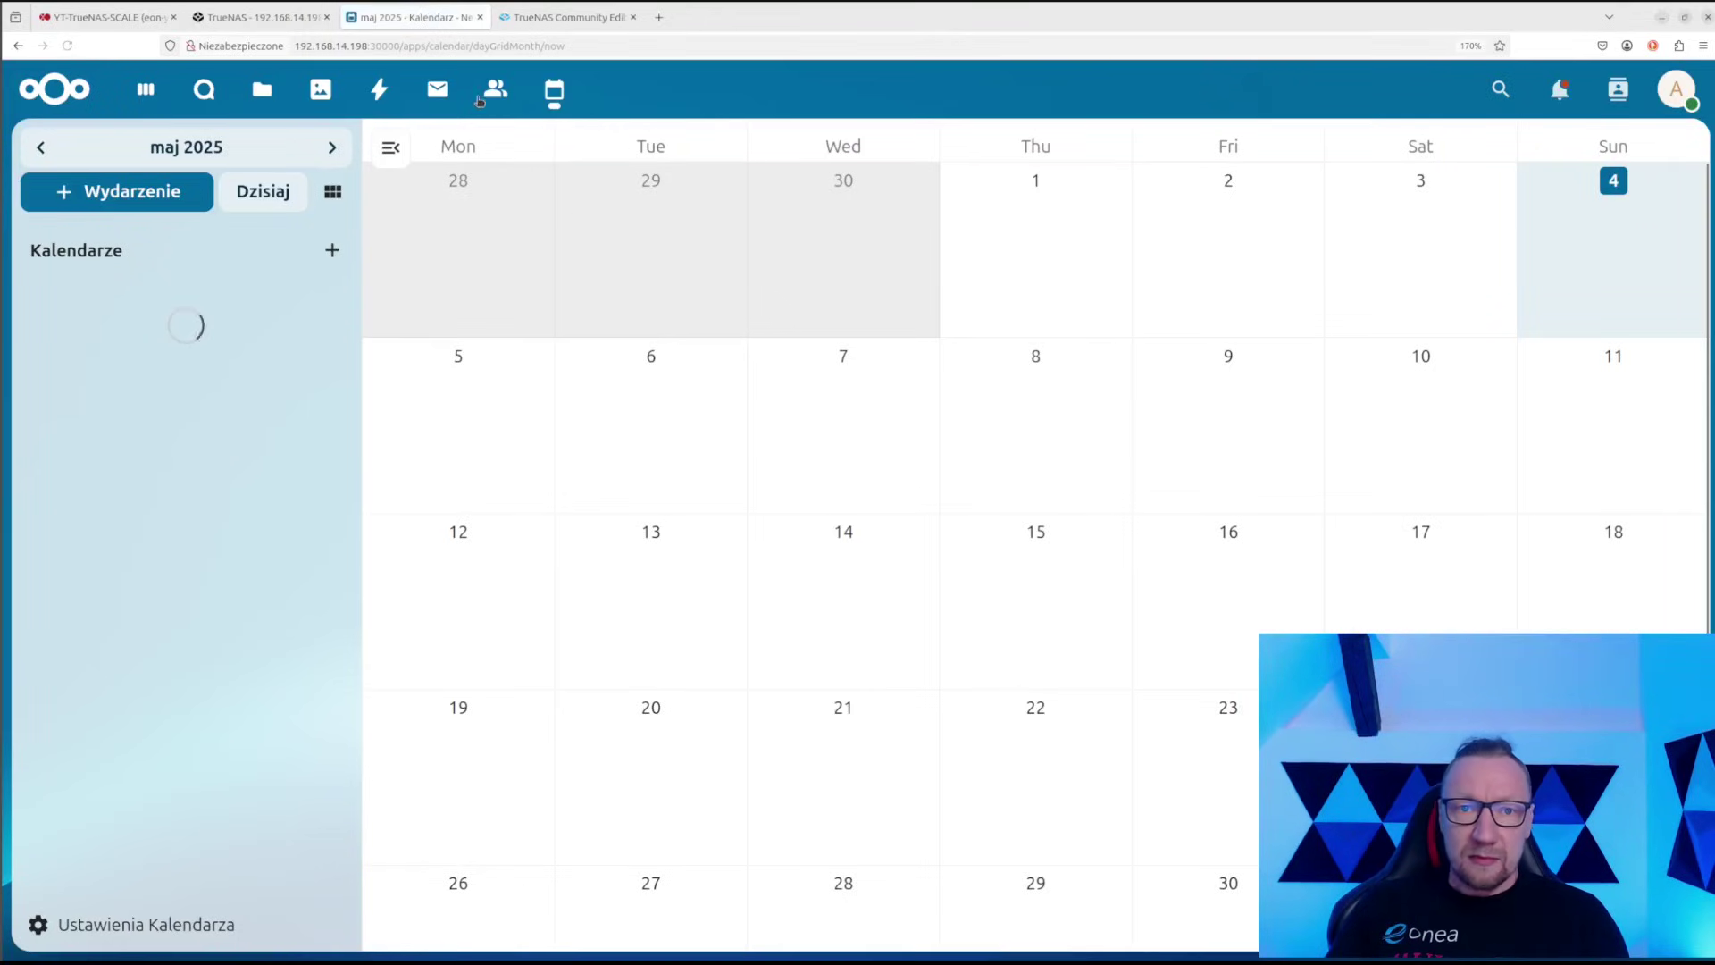
{"action": "left_click", "coordinate": [432, 87]}
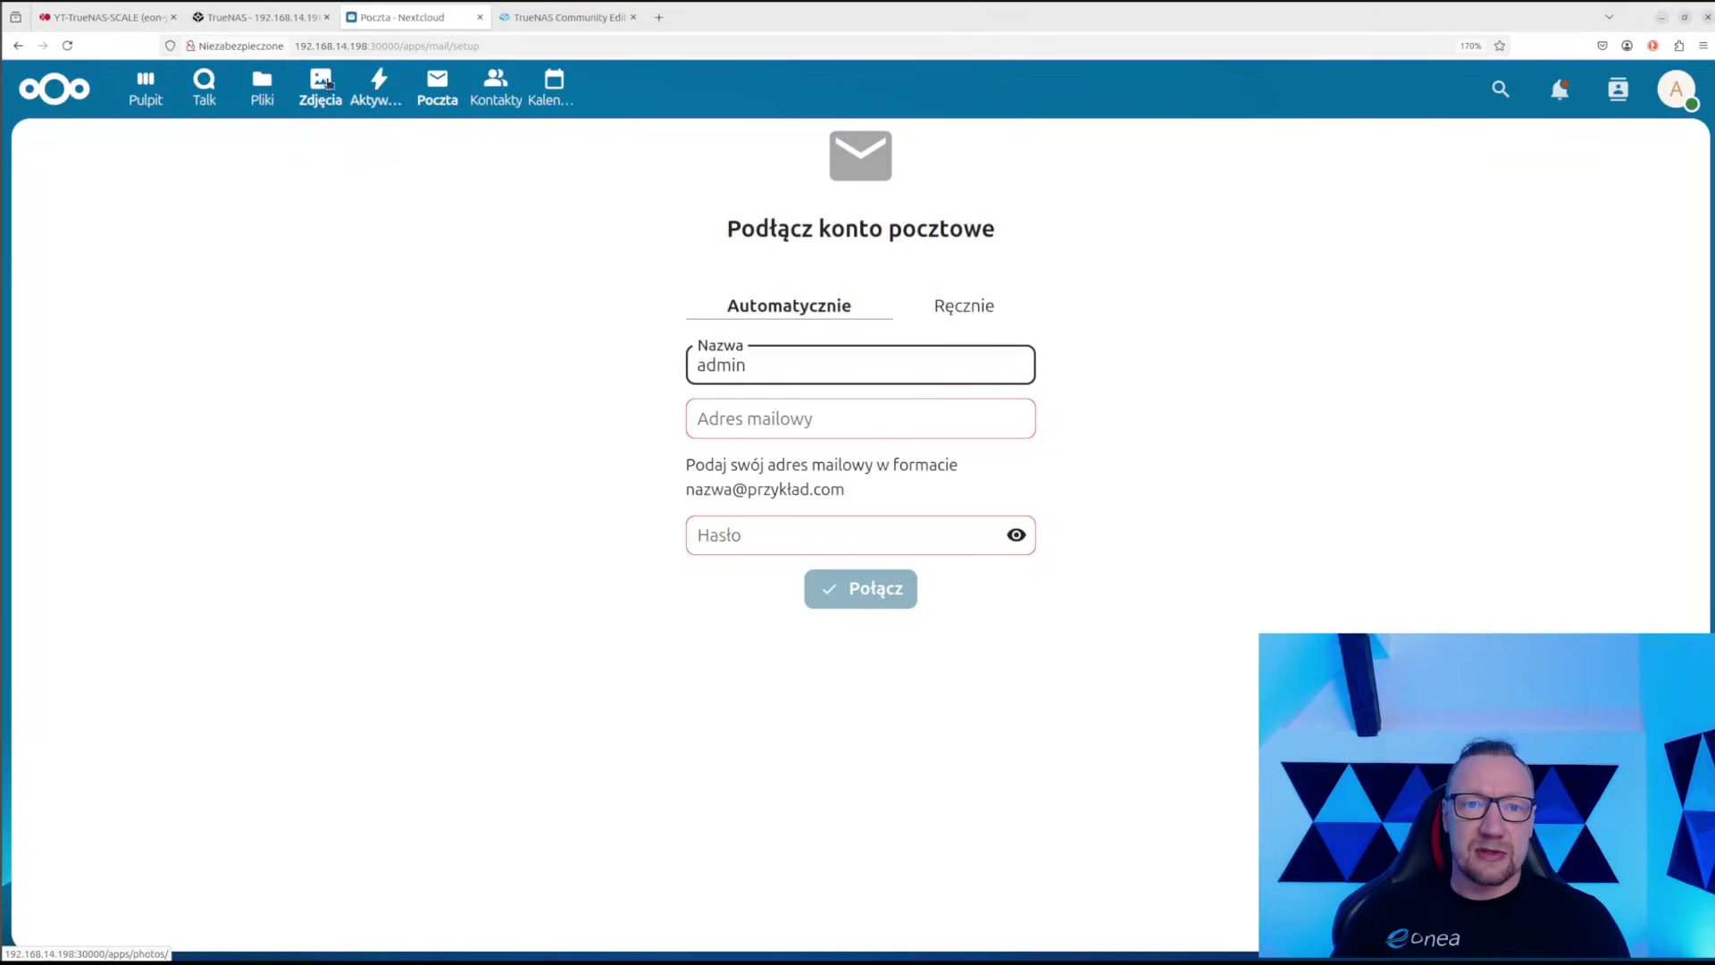
{"action": "left_click", "coordinate": [204, 86]}
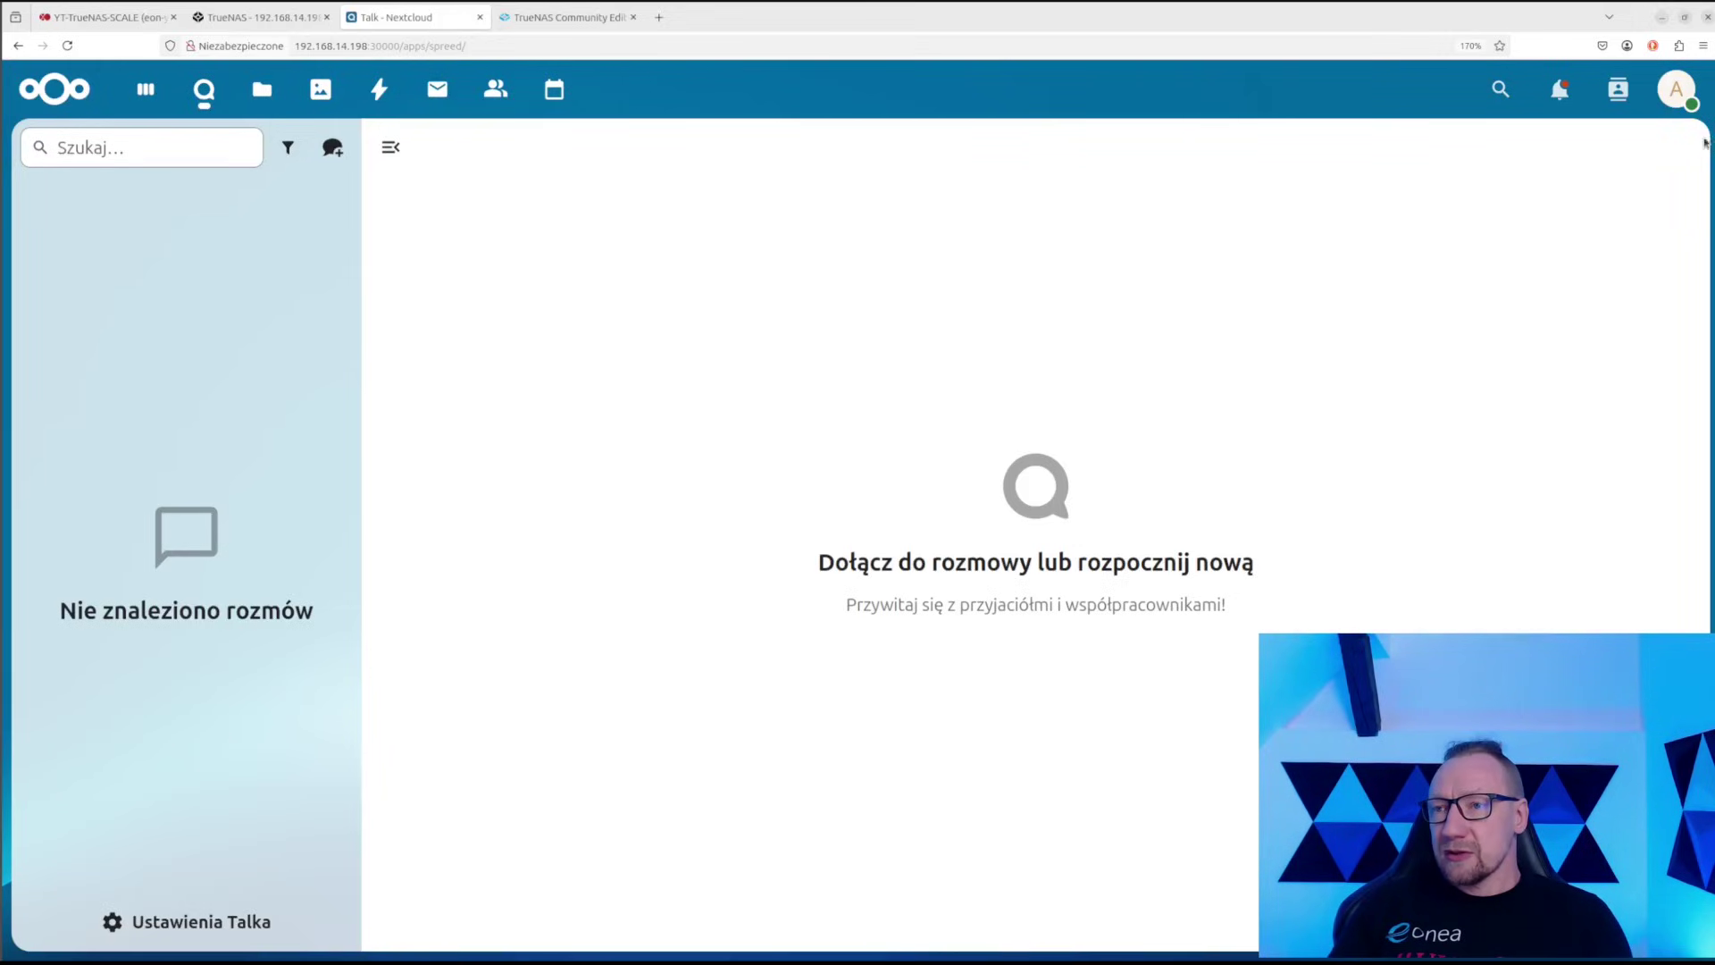
Open the Aplikacje page from the account menu and search for 'deck'
{"action": "left_click", "coordinate": [1677, 87]}
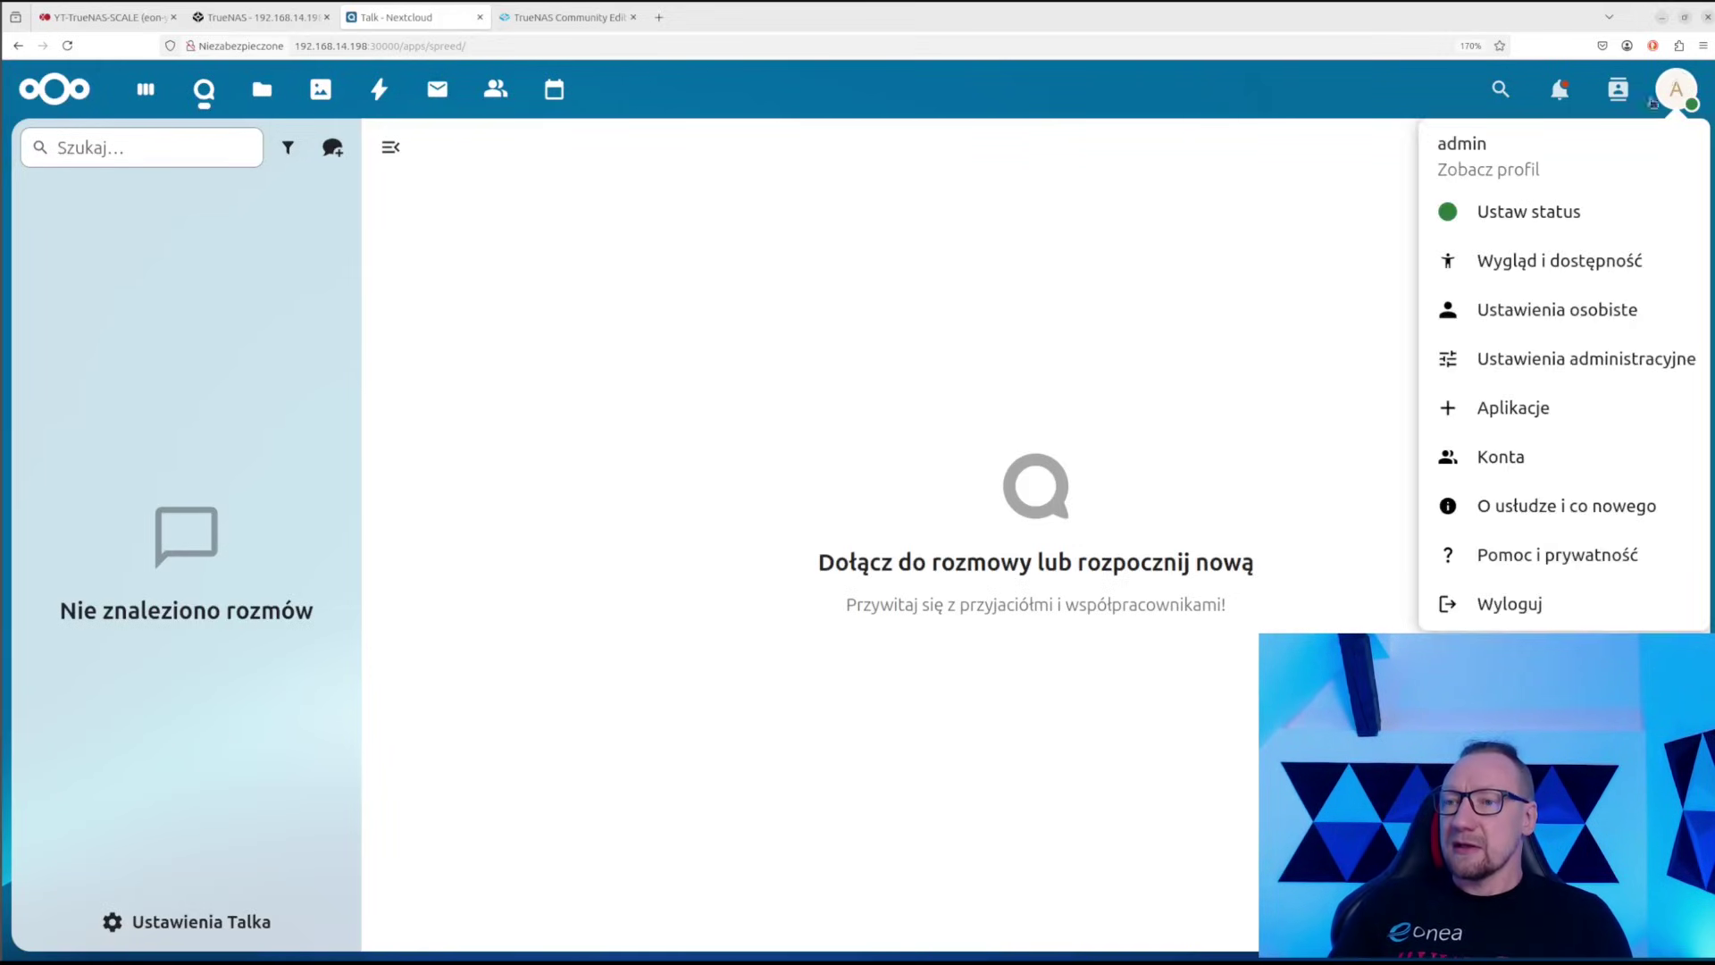
{"action": "left_click", "coordinate": [1518, 406]}
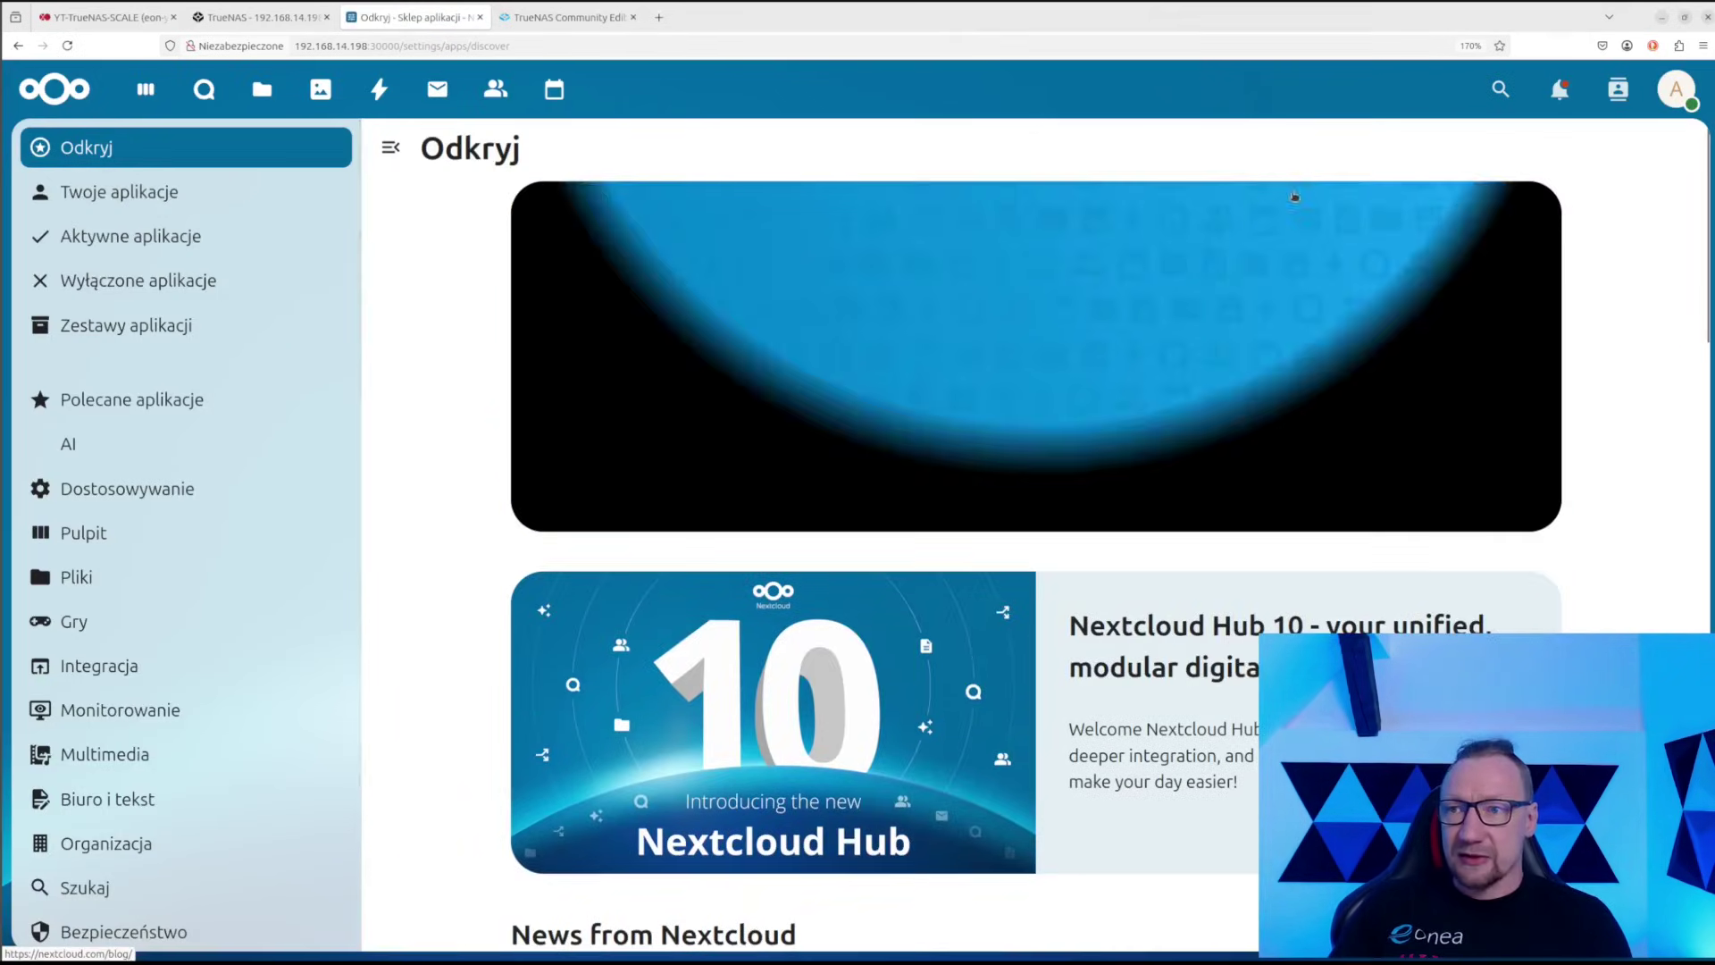
{"action": "left_click", "coordinate": [1500, 88]}
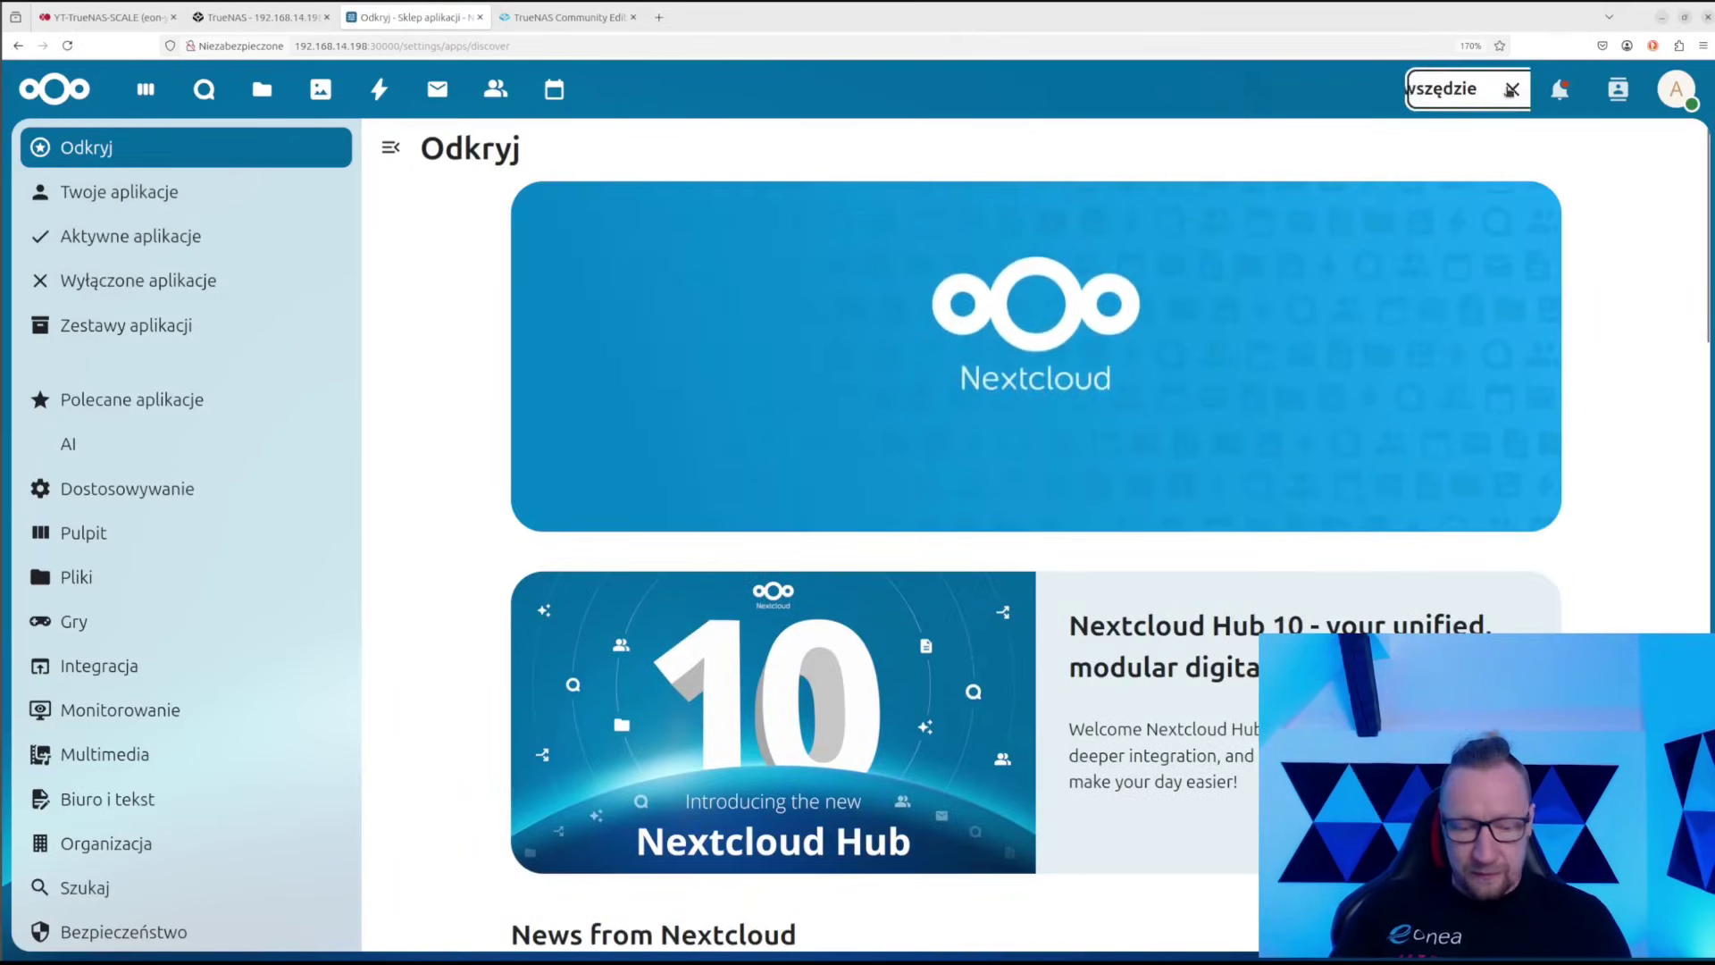
{"action": "type", "text": "deck"}
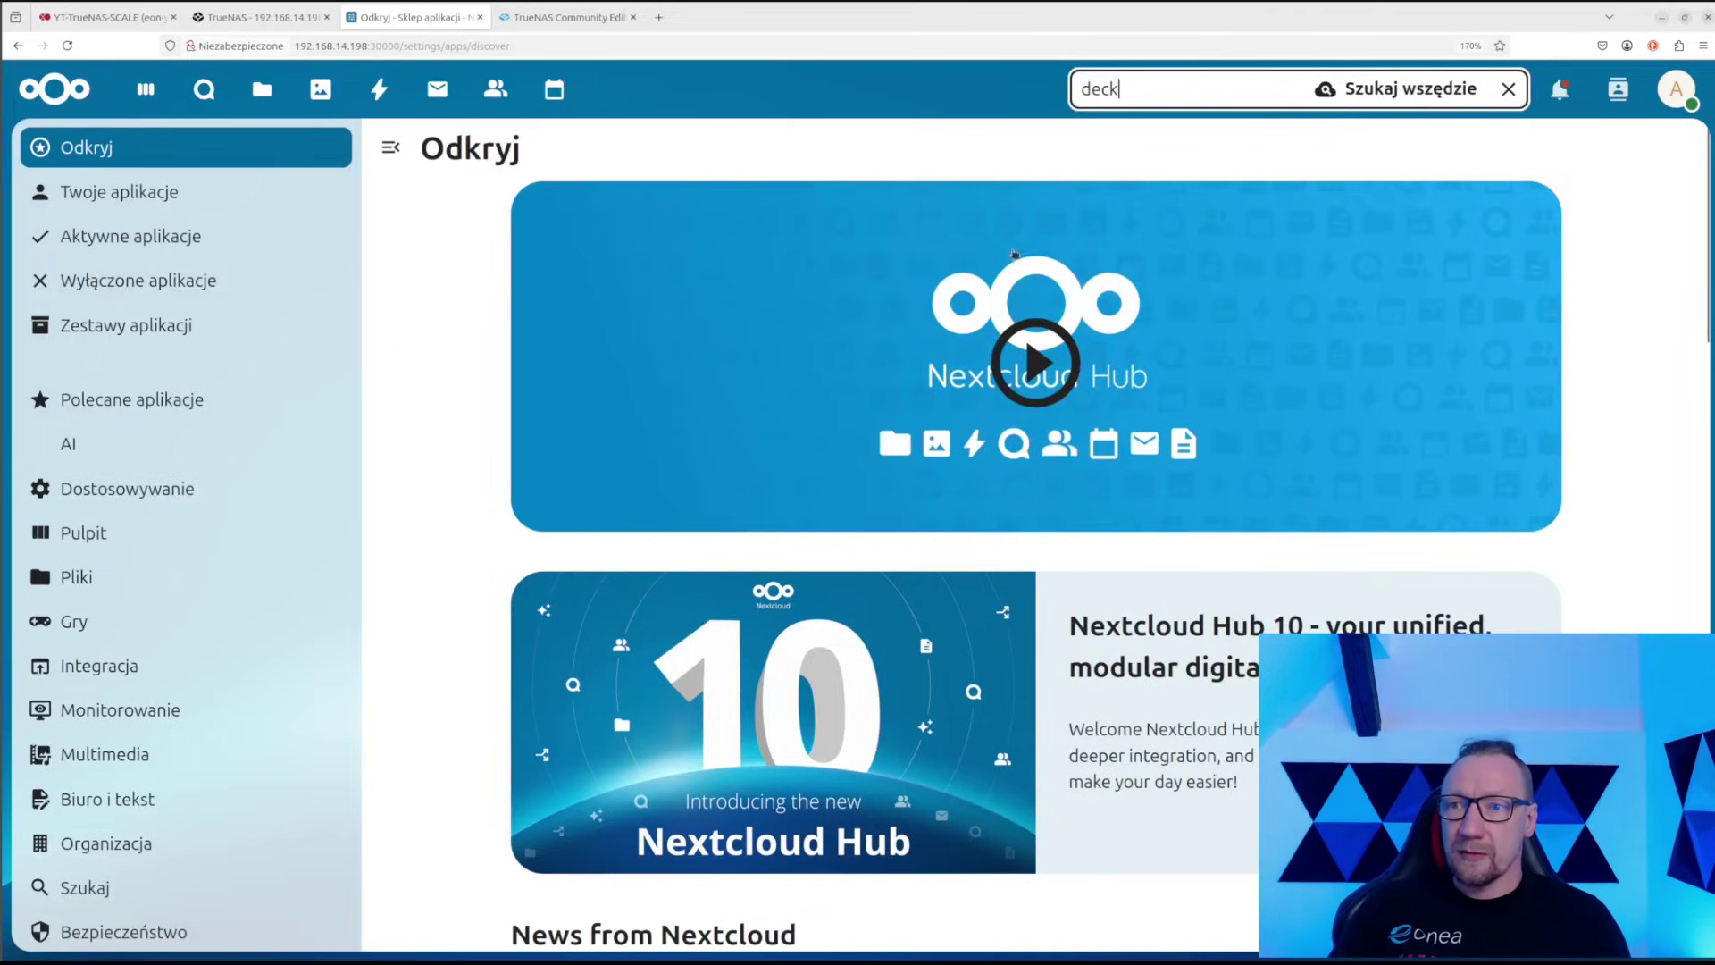
{"action": "scroll", "coordinate": [1014, 254], "scroll_direction": "down", "scroll_amount": 5}
{"action": "scroll", "coordinate": [777, 125], "scroll_direction": "up", "scroll_amount": 5}
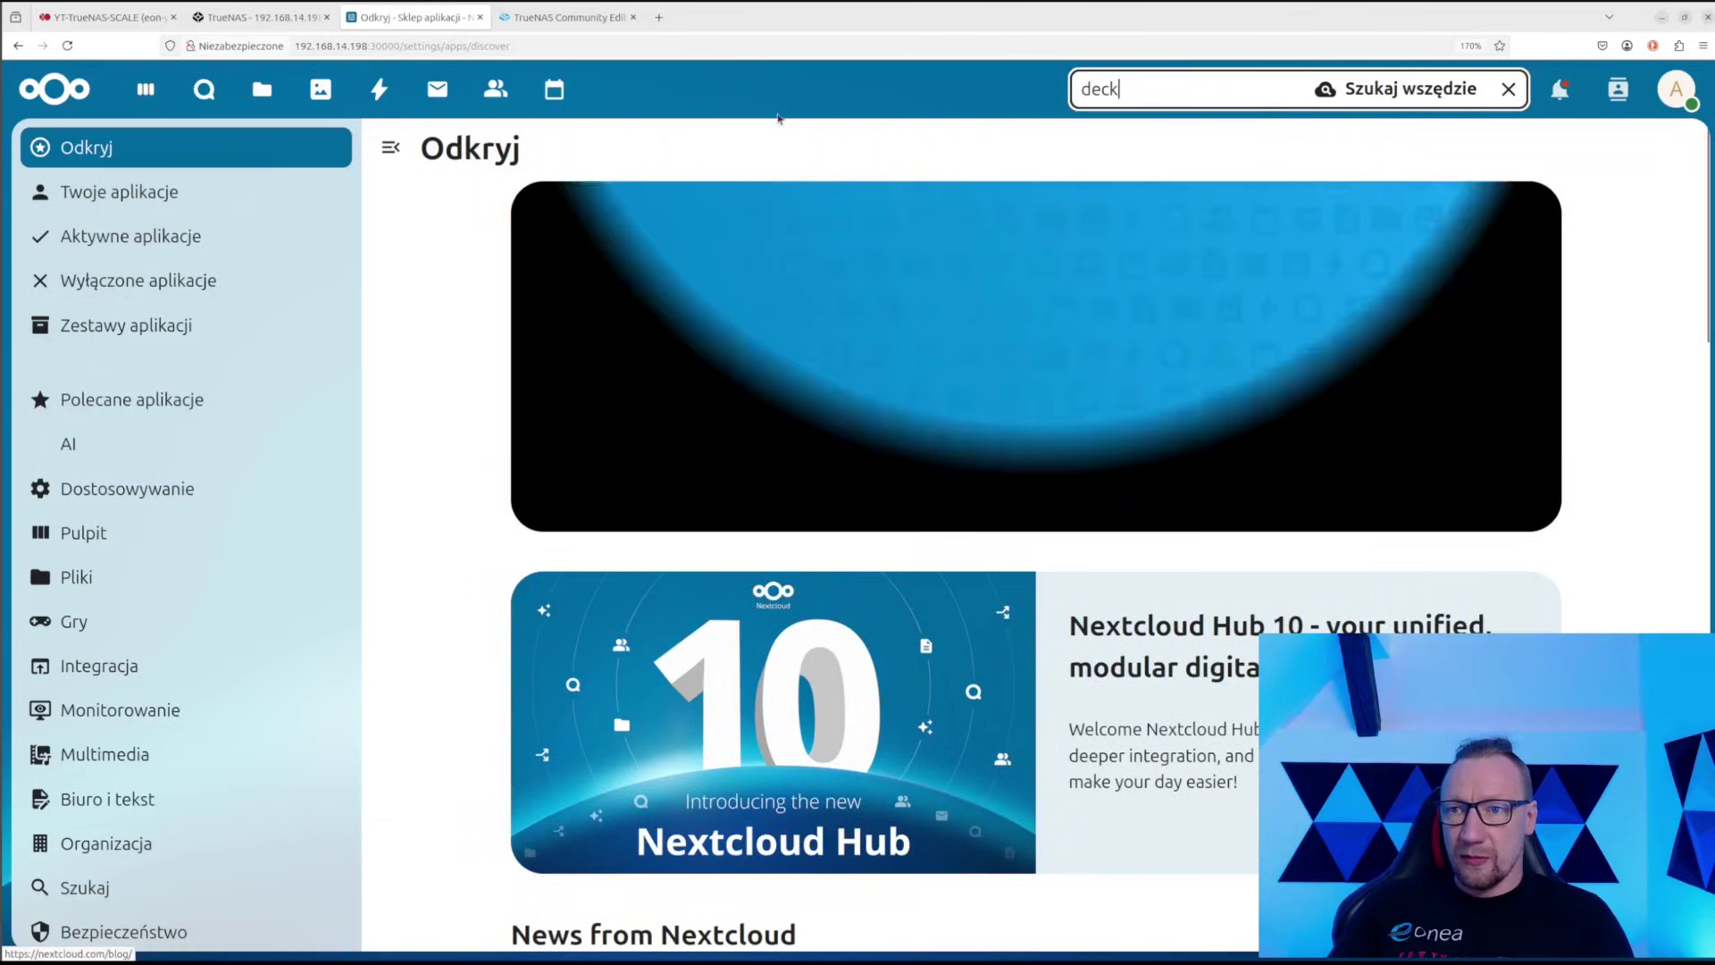
{"action": "left_click", "coordinate": [1510, 89]}
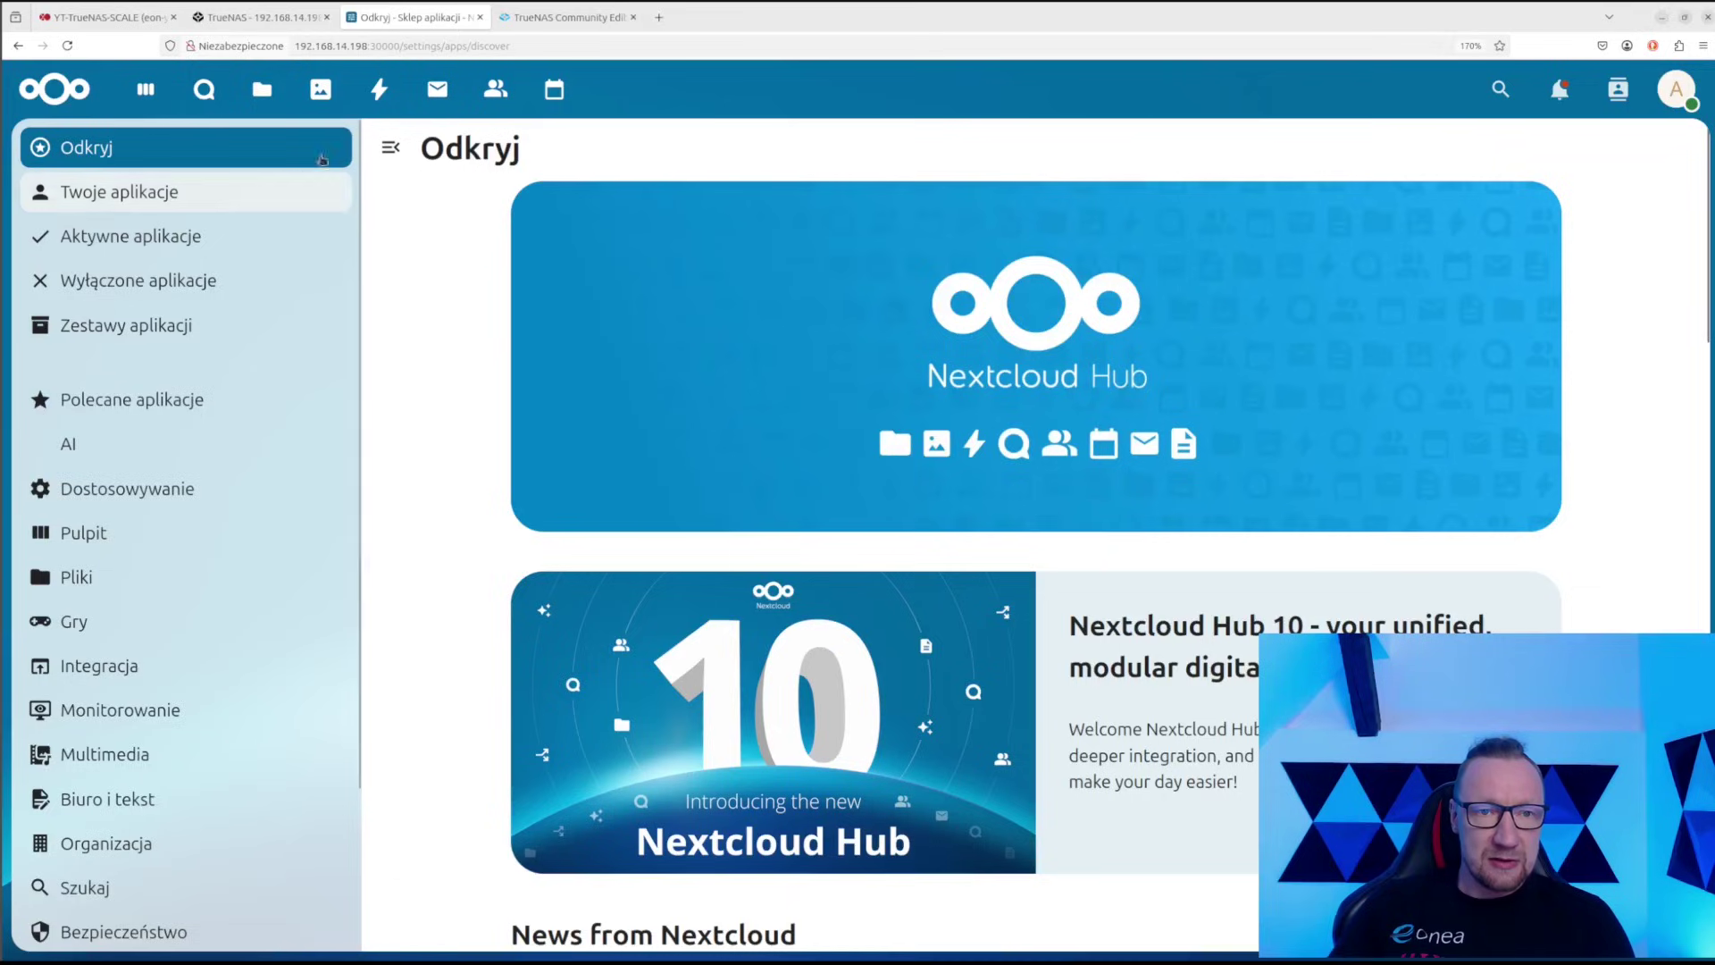
Retry the 'deck' search in the unified search window, then close it
{"action": "left_click", "coordinate": [1501, 88]}
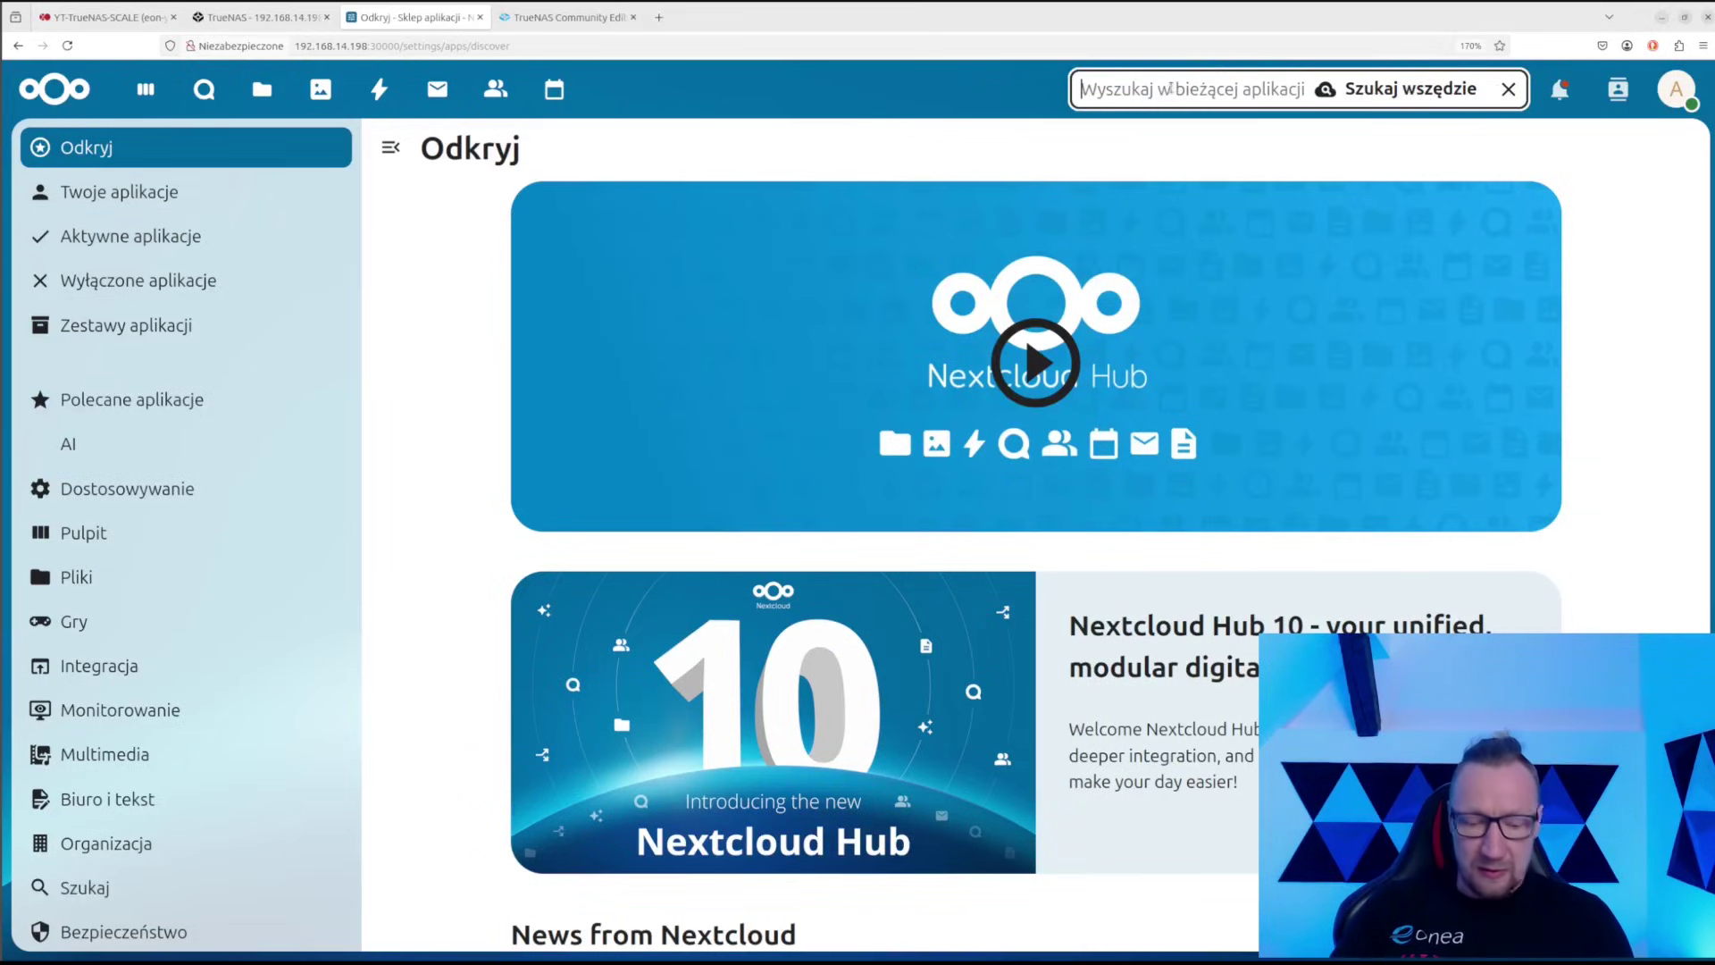
{"action": "type", "text": "deck"}
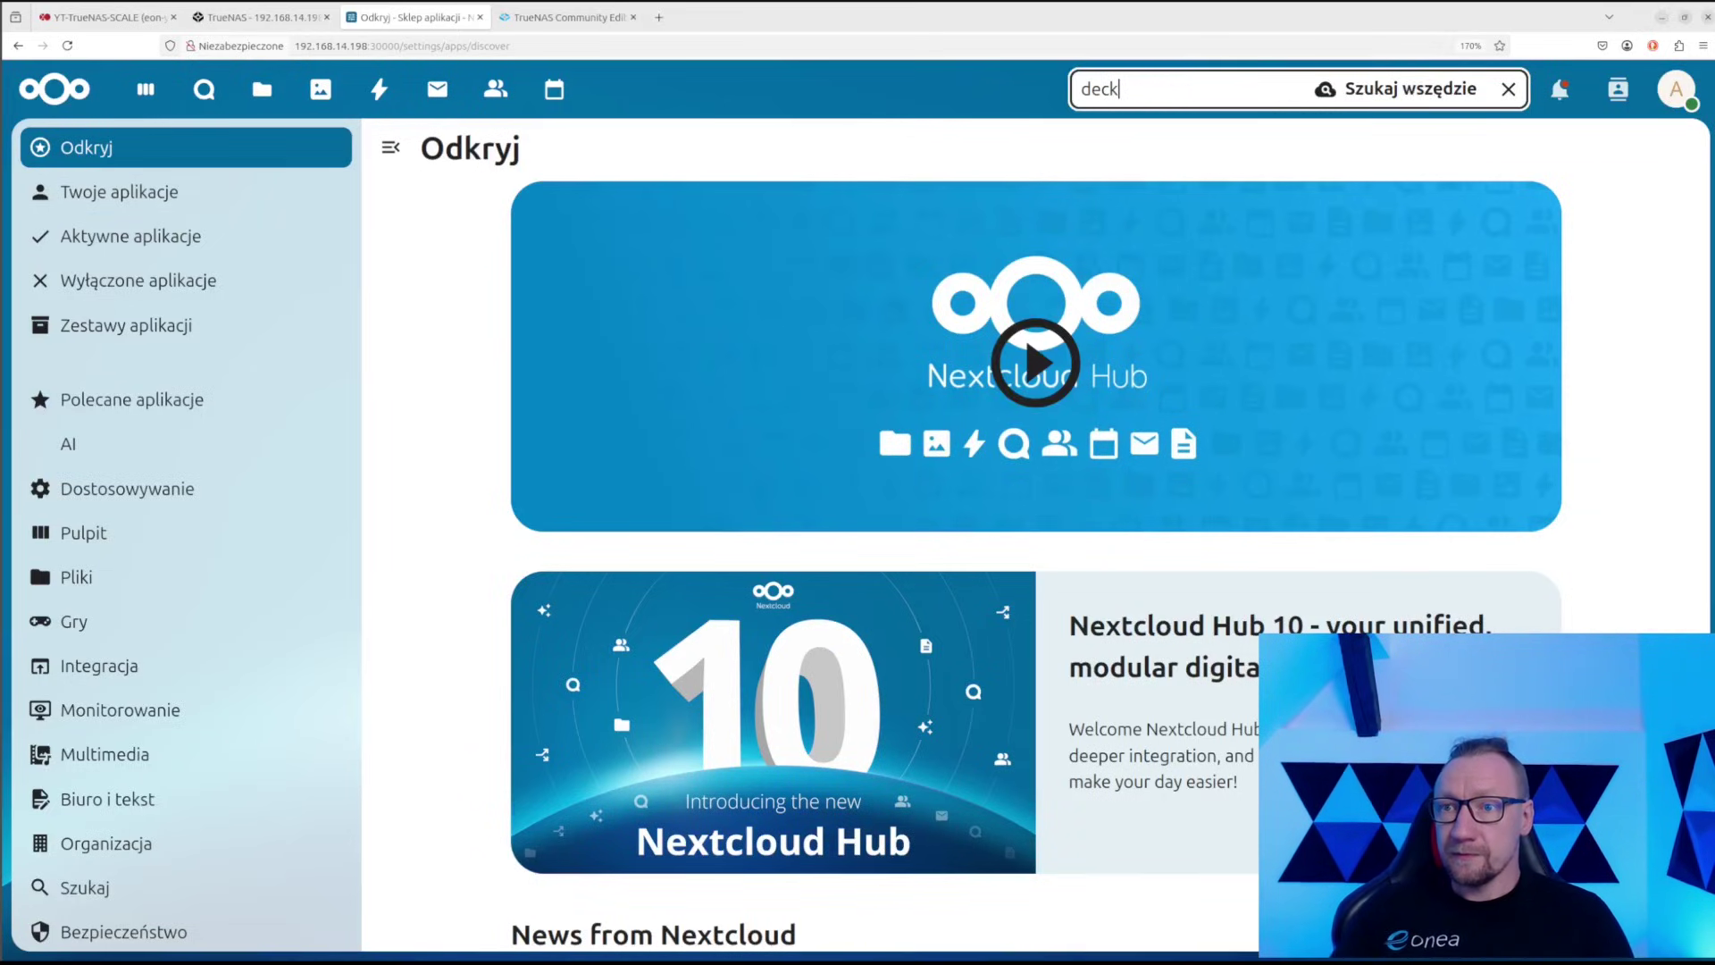
{"action": "left_click", "coordinate": [1366, 97]}
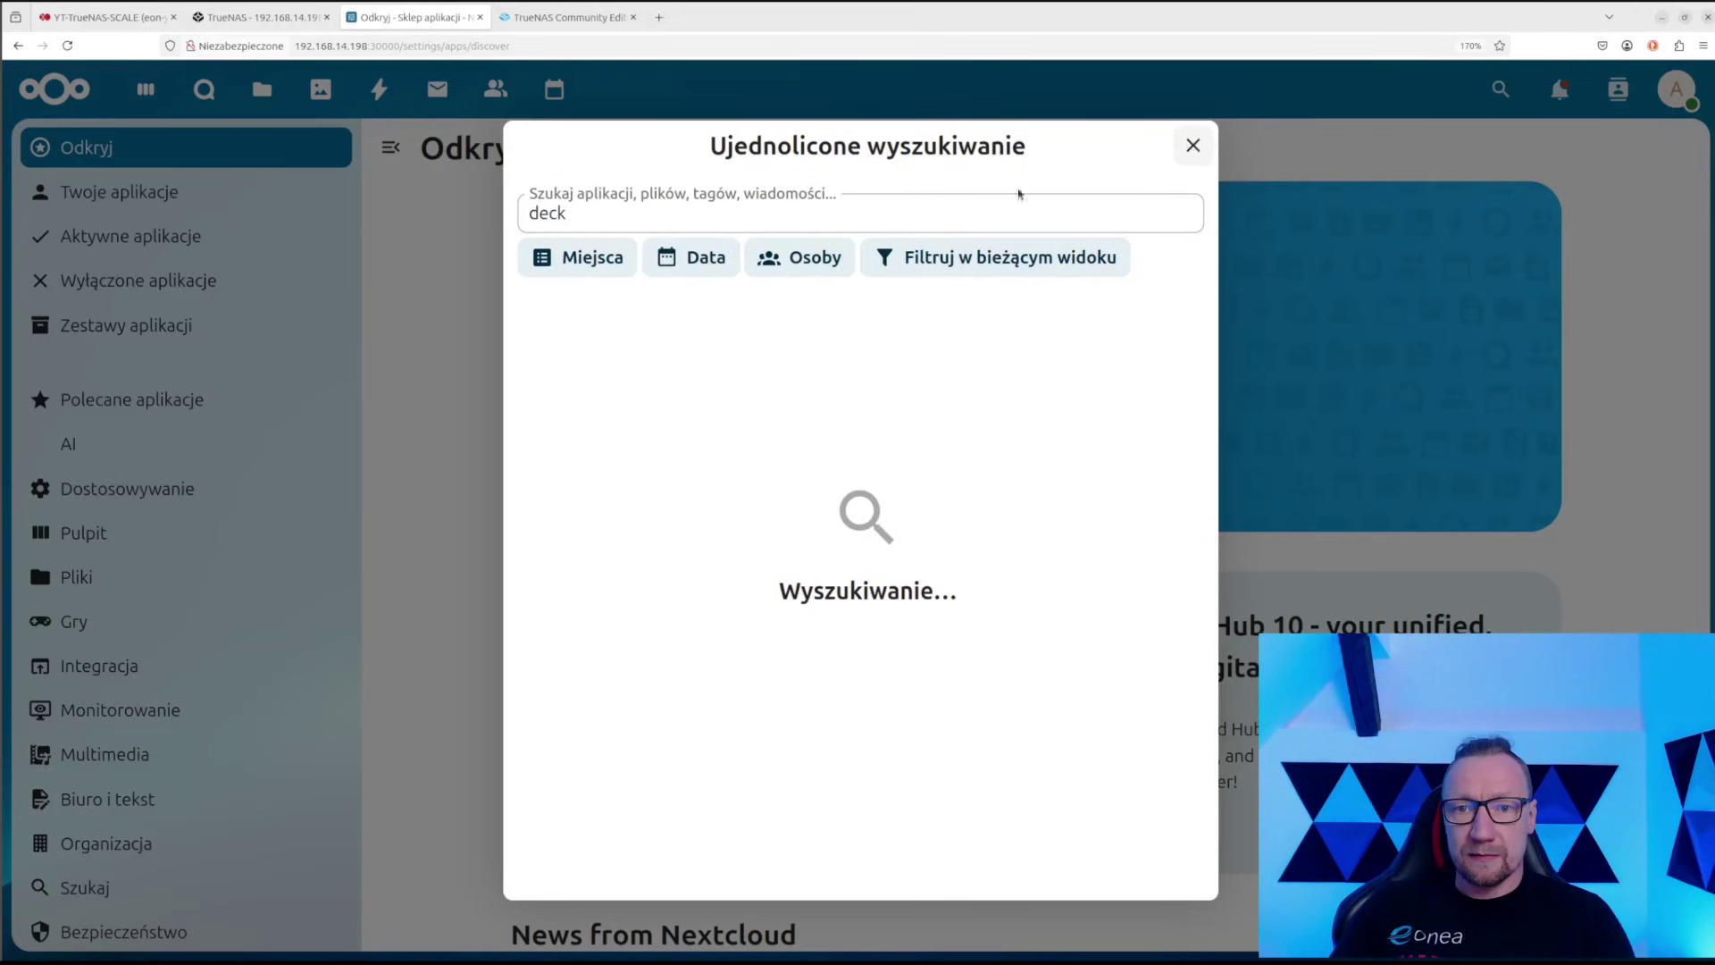
{"action": "left_click", "coordinate": [1193, 146]}
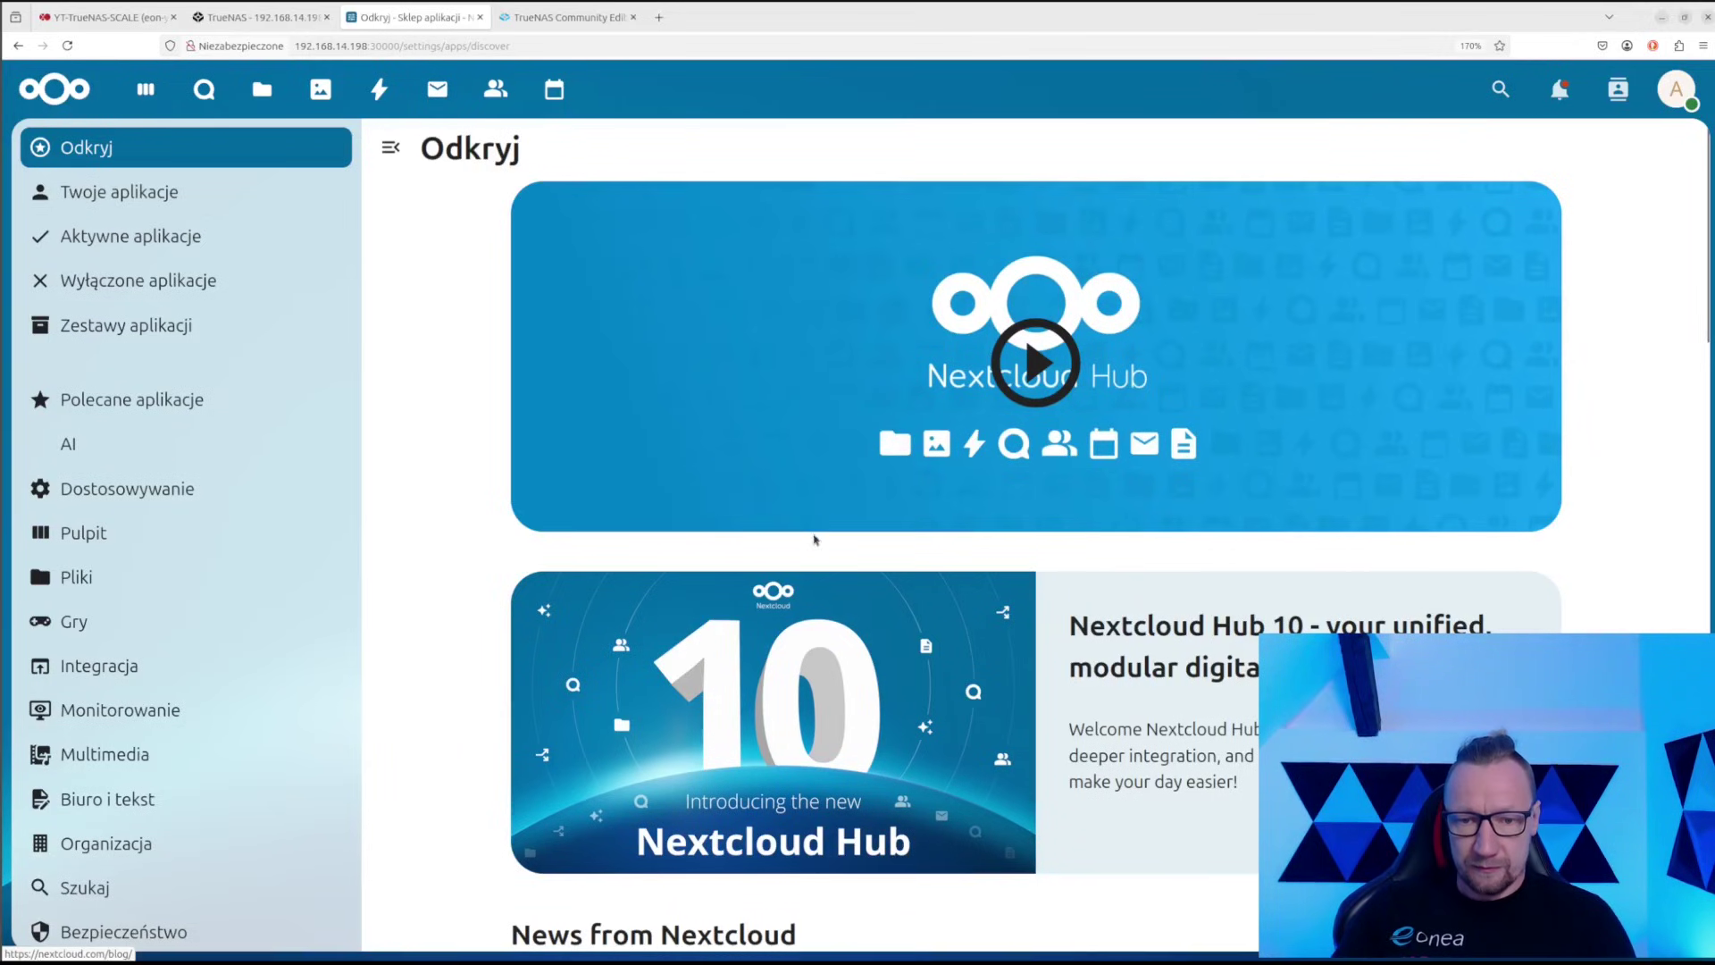
{"action": "scroll", "coordinate": [809, 585], "scroll_direction": "down", "scroll_amount": 5}
{"action": "scroll", "coordinate": [844, 509], "scroll_direction": "up", "scroll_amount": 5}
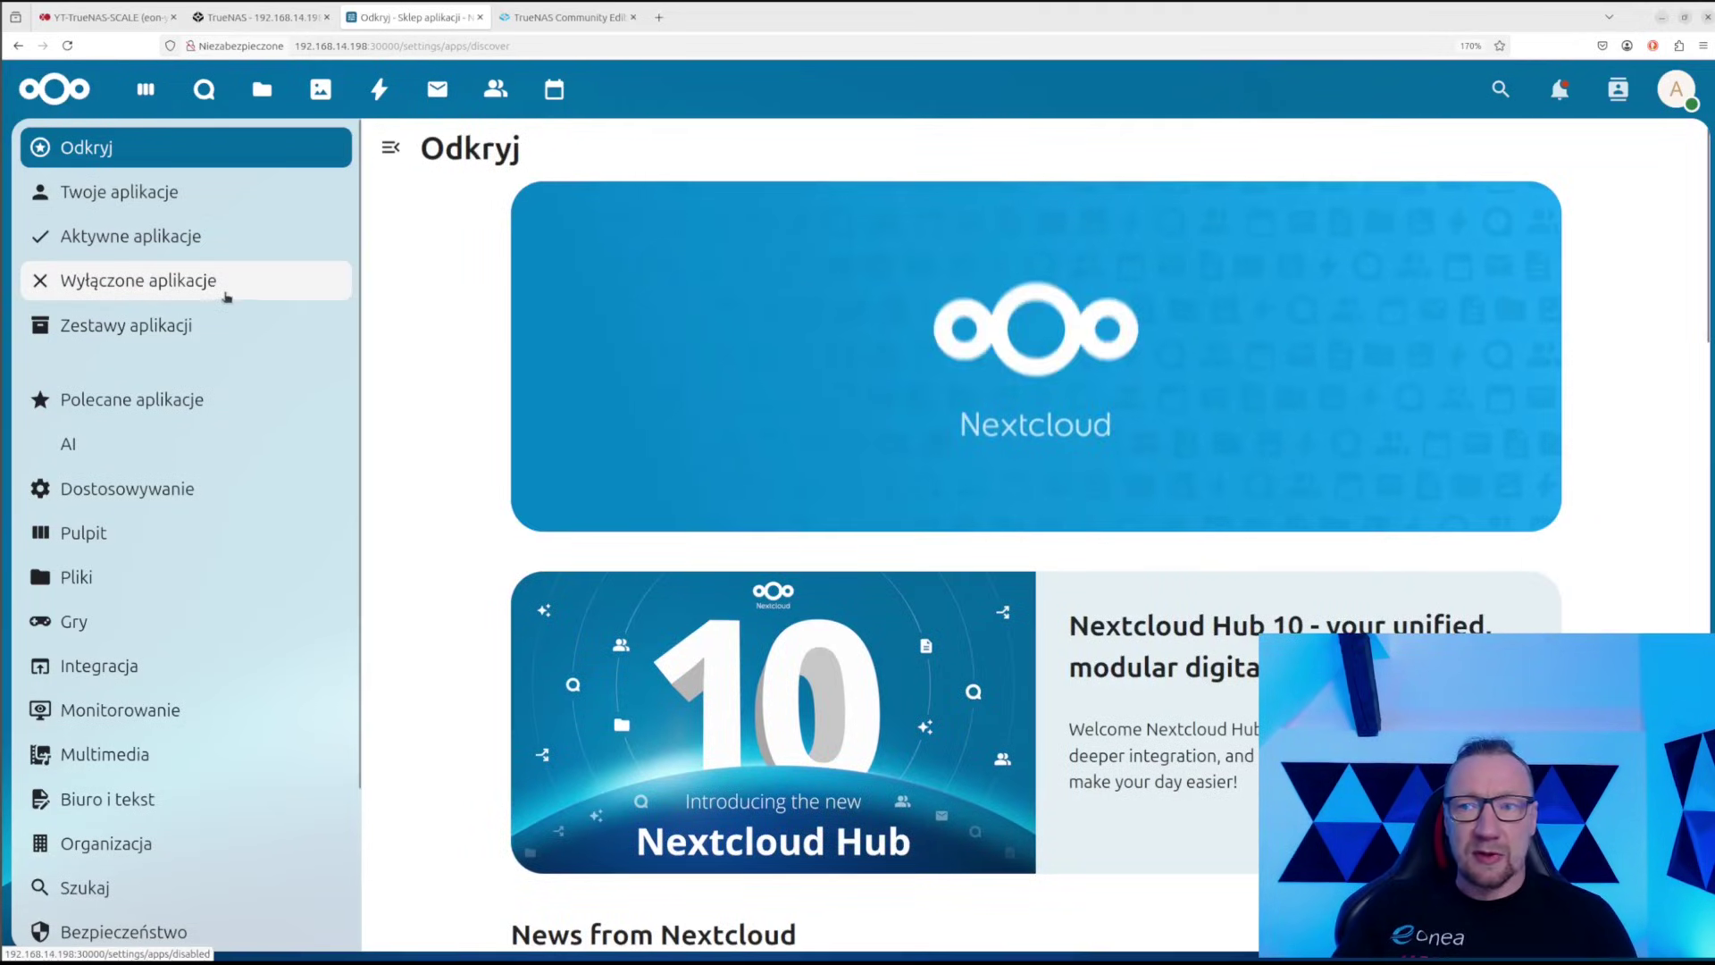
From Zestawy aplikacji, download and enable Deck, then open the new Tablica app
{"action": "left_click", "coordinate": [307, 203]}
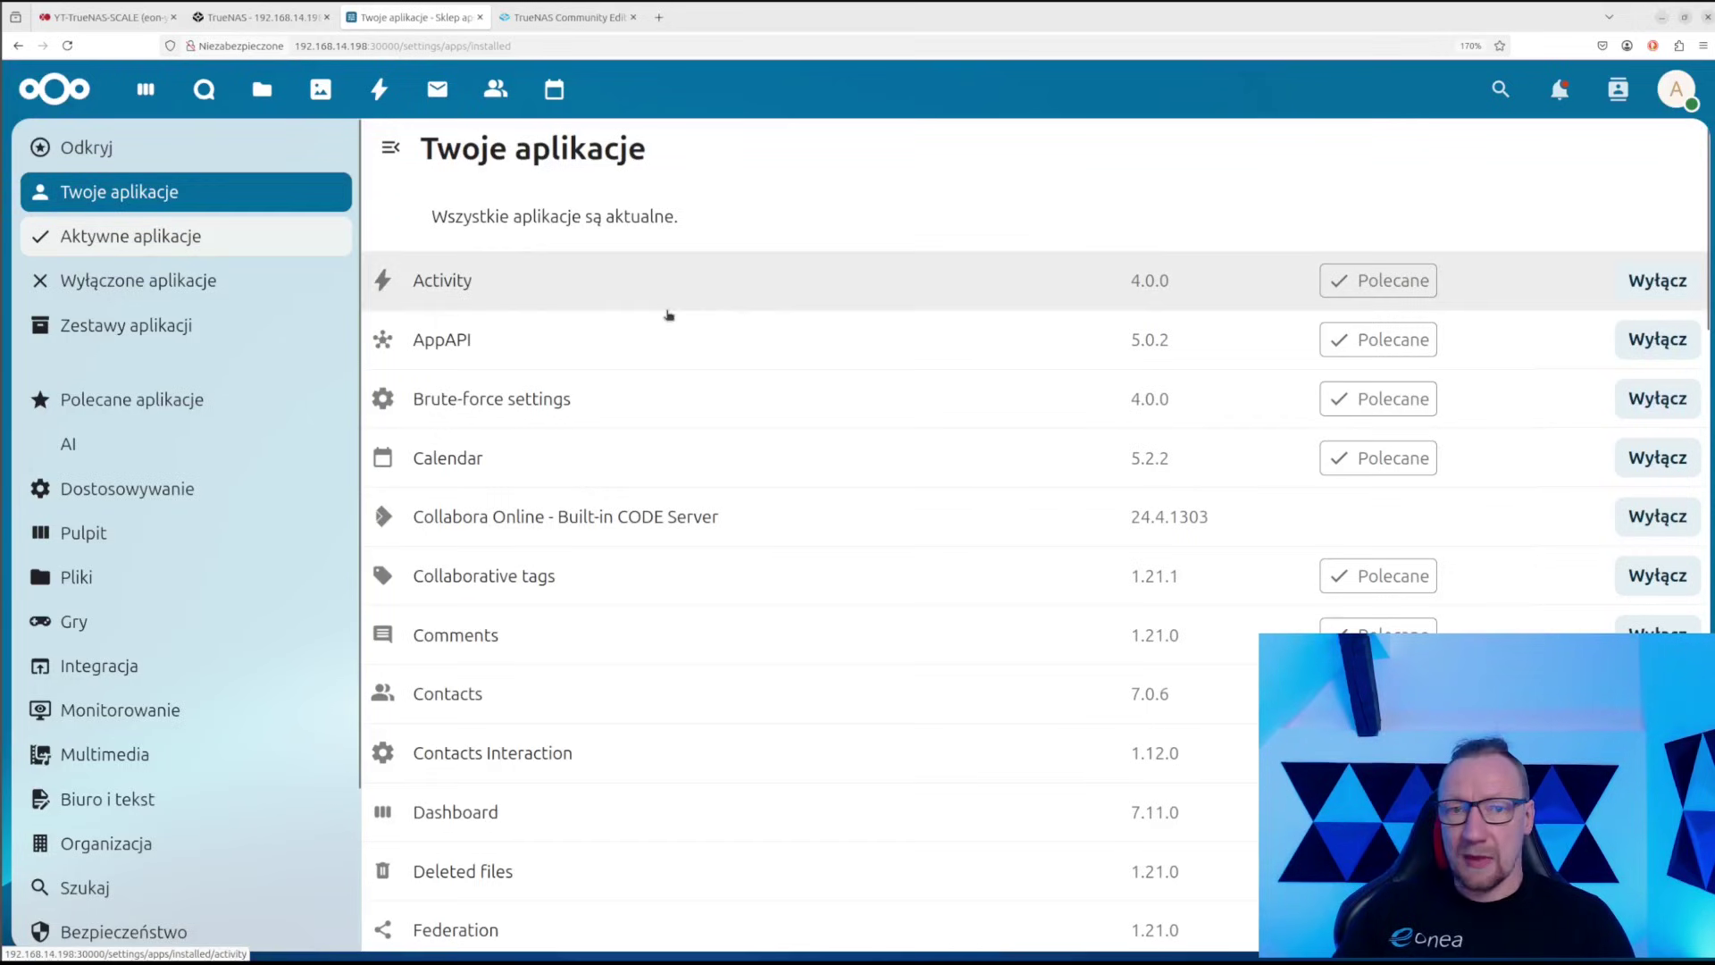
{"action": "scroll", "coordinate": [714, 483], "scroll_direction": "down", "scroll_amount": 10}
{"action": "scroll", "coordinate": [728, 534], "scroll_direction": "down", "scroll_amount": 8}
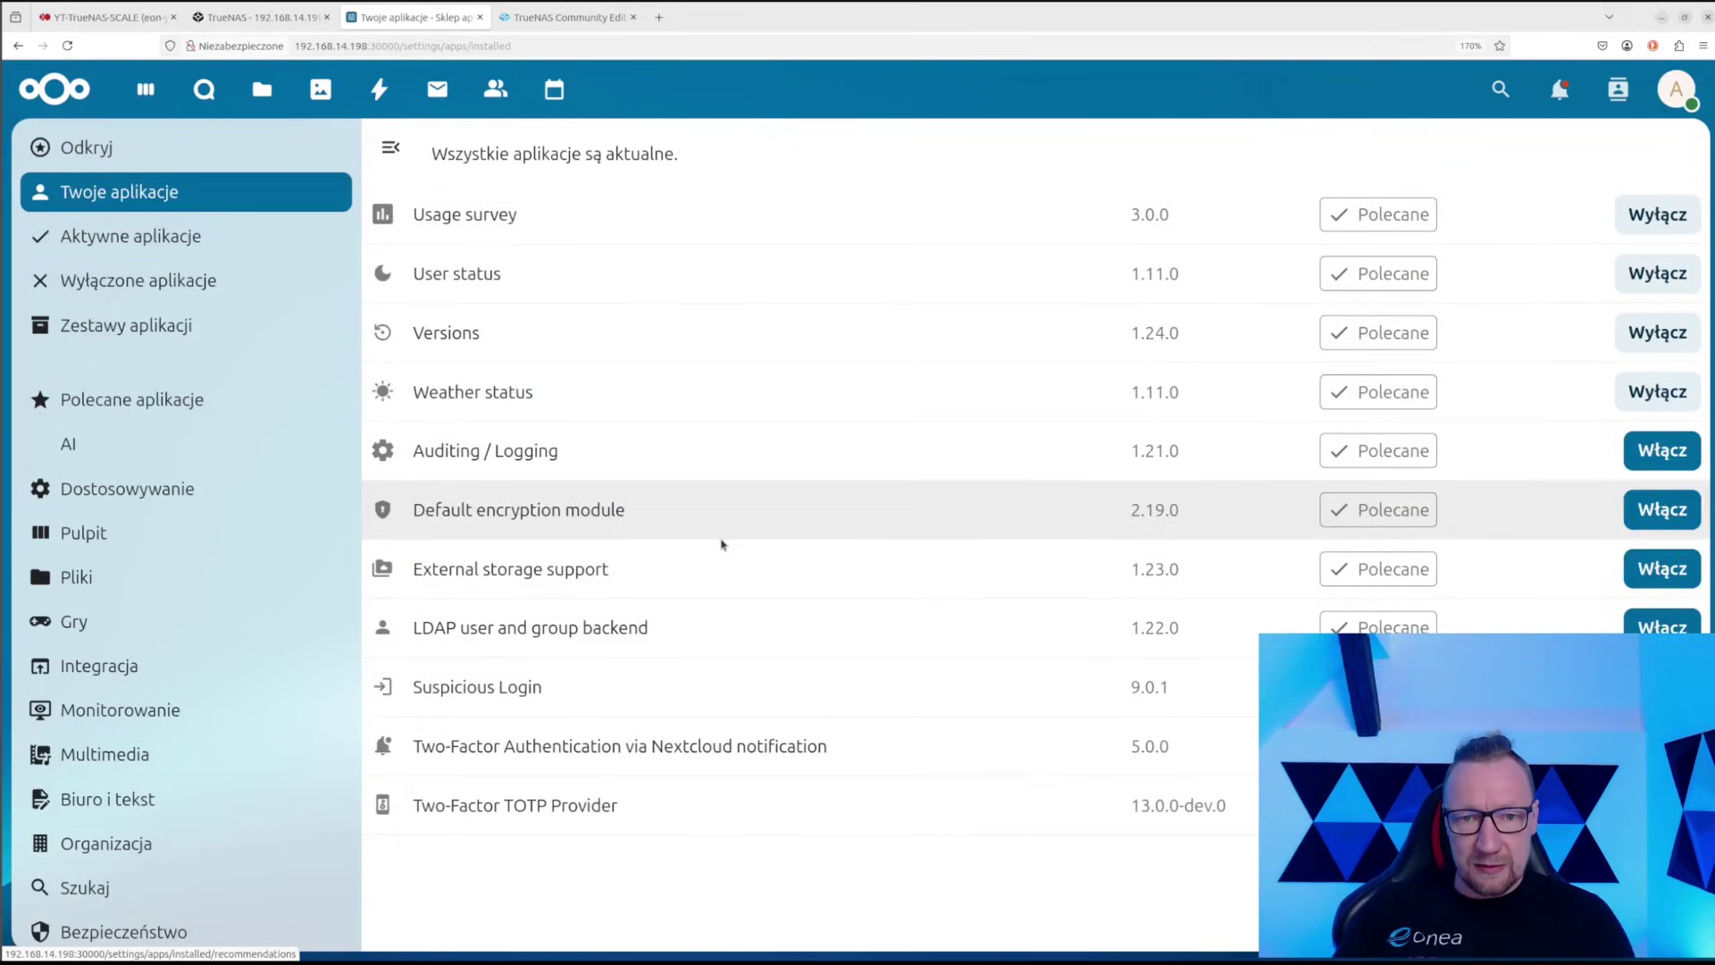
{"action": "scroll", "coordinate": [673, 539], "scroll_direction": "up", "scroll_amount": 5}
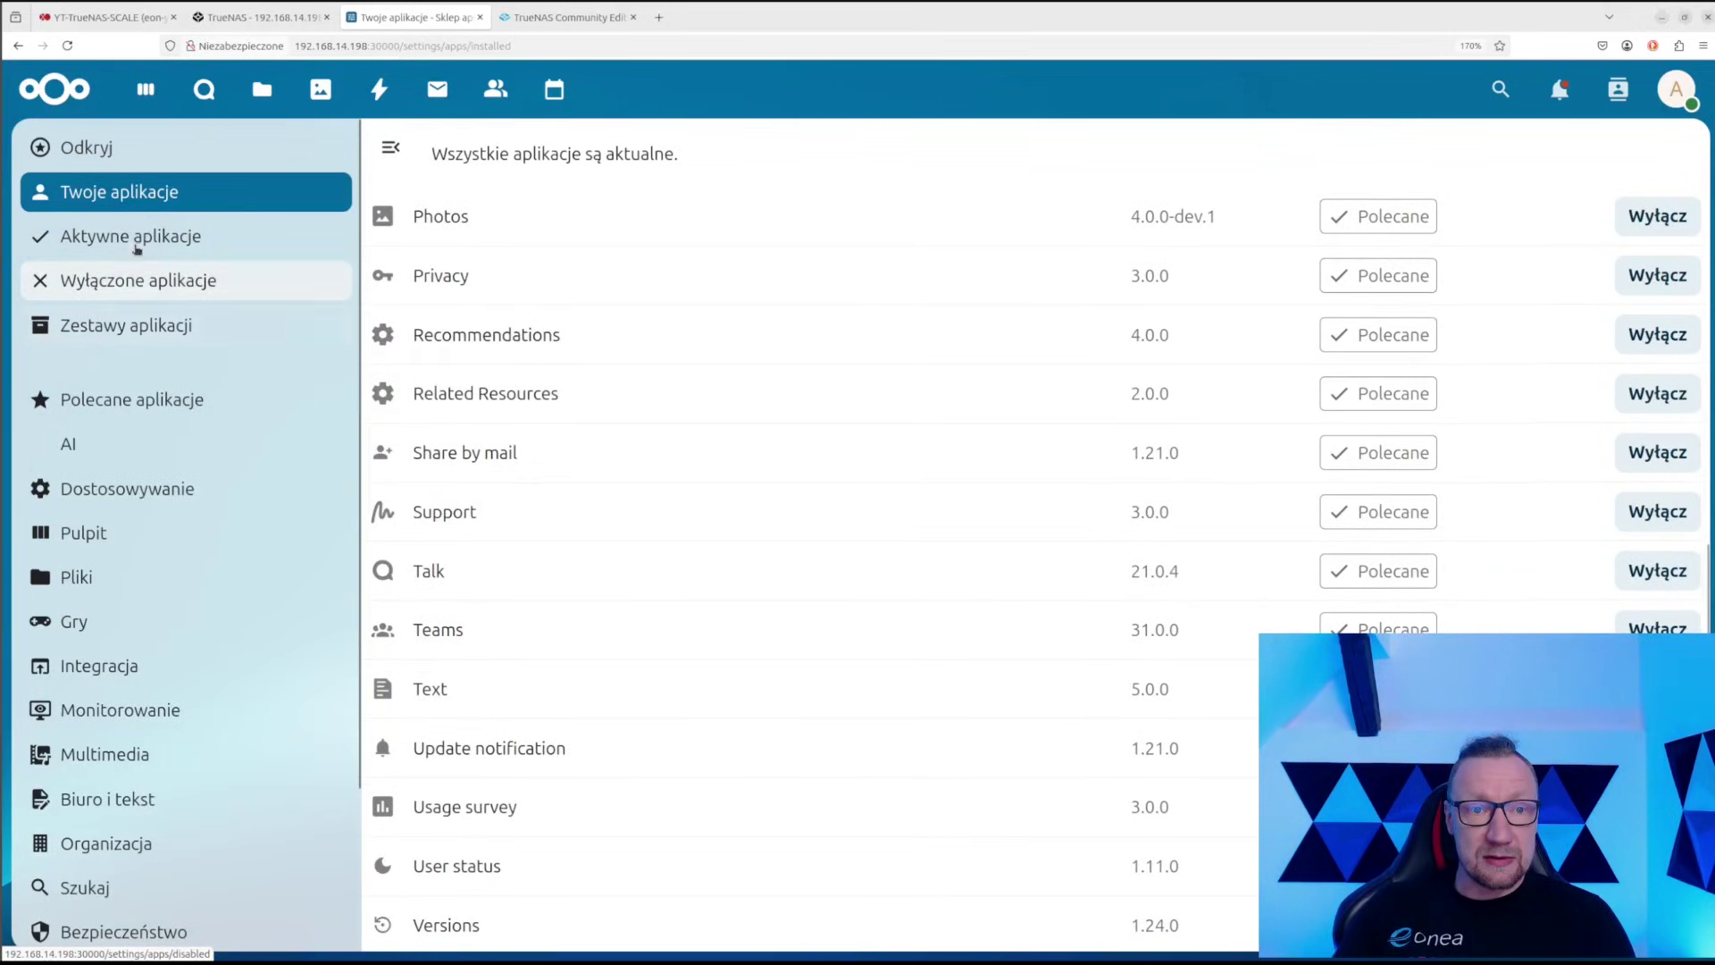
{"action": "left_click", "coordinate": [142, 325]}
{"action": "scroll", "coordinate": [1147, 518], "scroll_direction": "down", "scroll_amount": 1}
{"action": "scroll", "coordinate": [1159, 521], "scroll_direction": "down", "scroll_amount": 3}
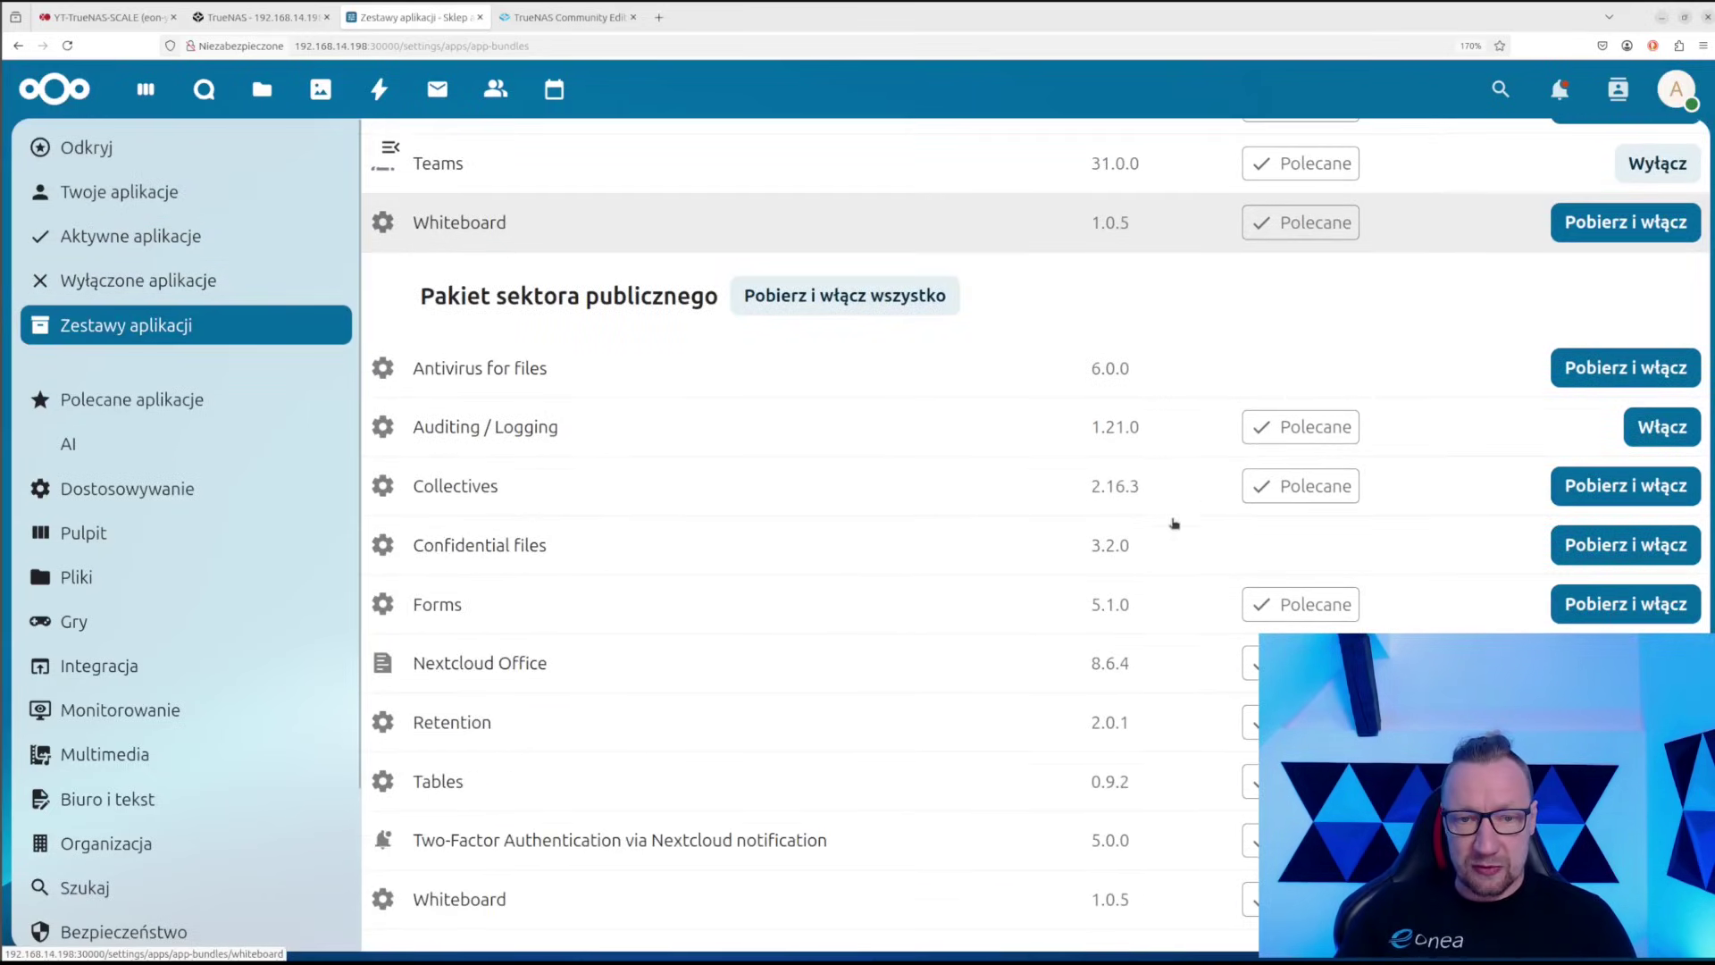
{"action": "scroll", "coordinate": [1217, 651], "scroll_direction": "down", "scroll_amount": 5}
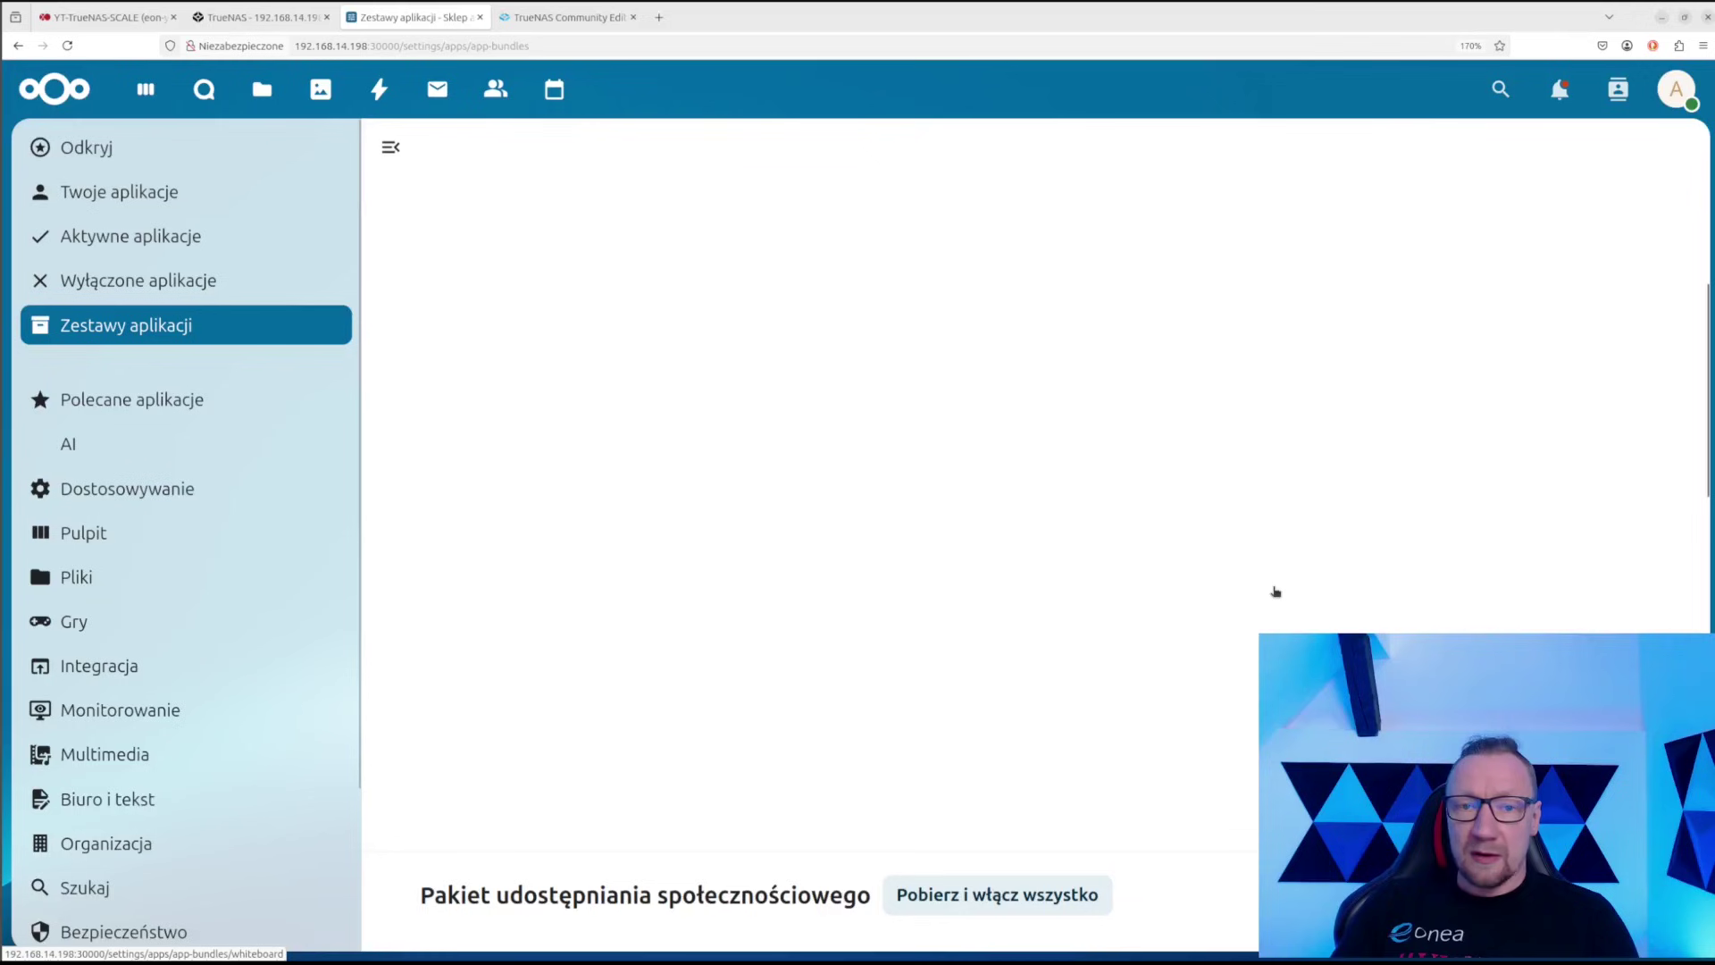
{"action": "scroll", "coordinate": [1273, 590], "scroll_direction": "down", "scroll_amount": 7}
{"action": "scroll", "coordinate": [1269, 588], "scroll_direction": "up", "scroll_amount": 1}
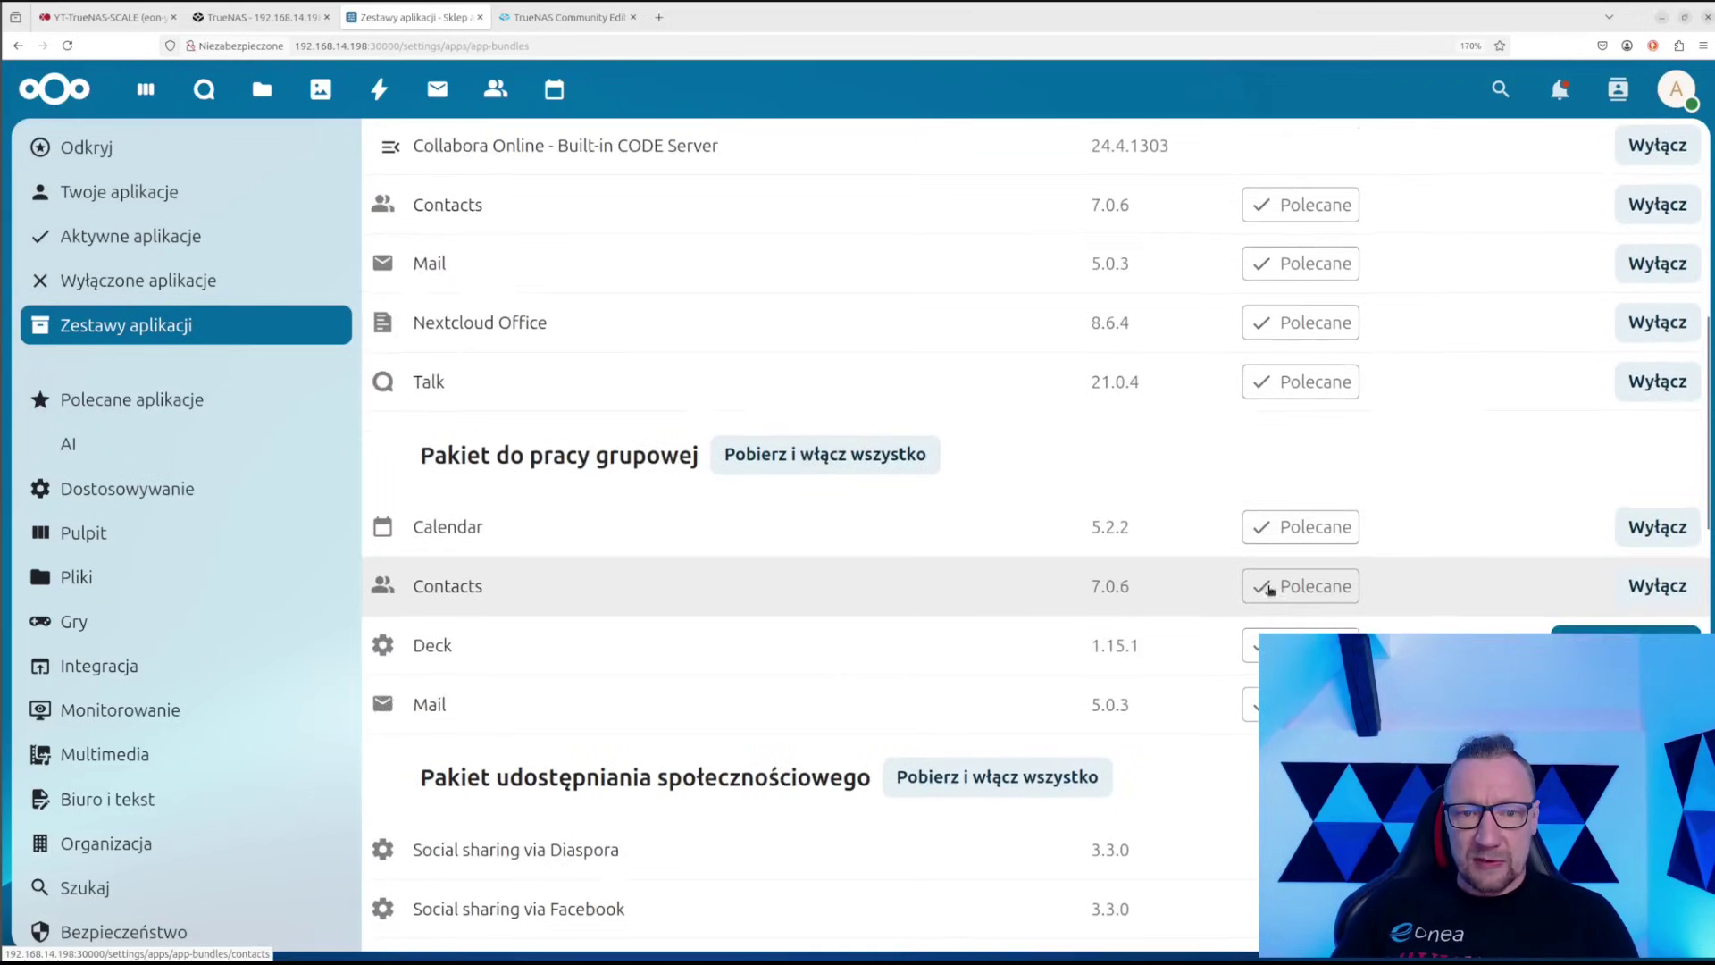
{"action": "left_click", "coordinate": [1625, 645]}
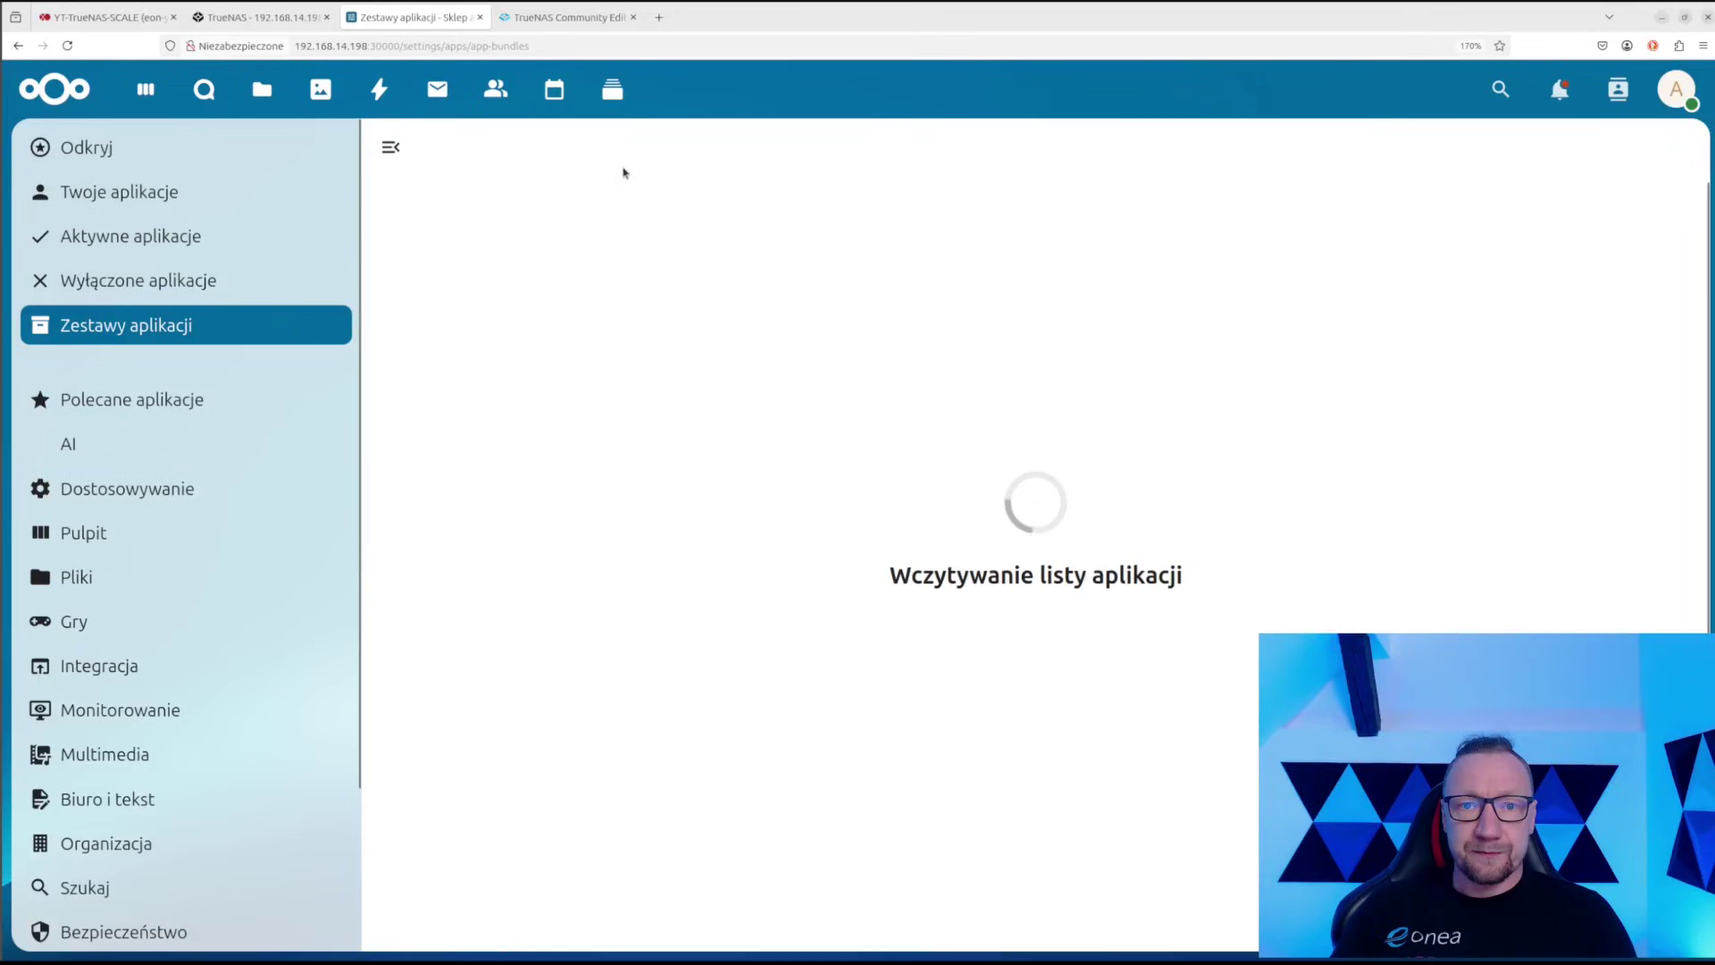
{"action": "left_click", "coordinate": [612, 80]}
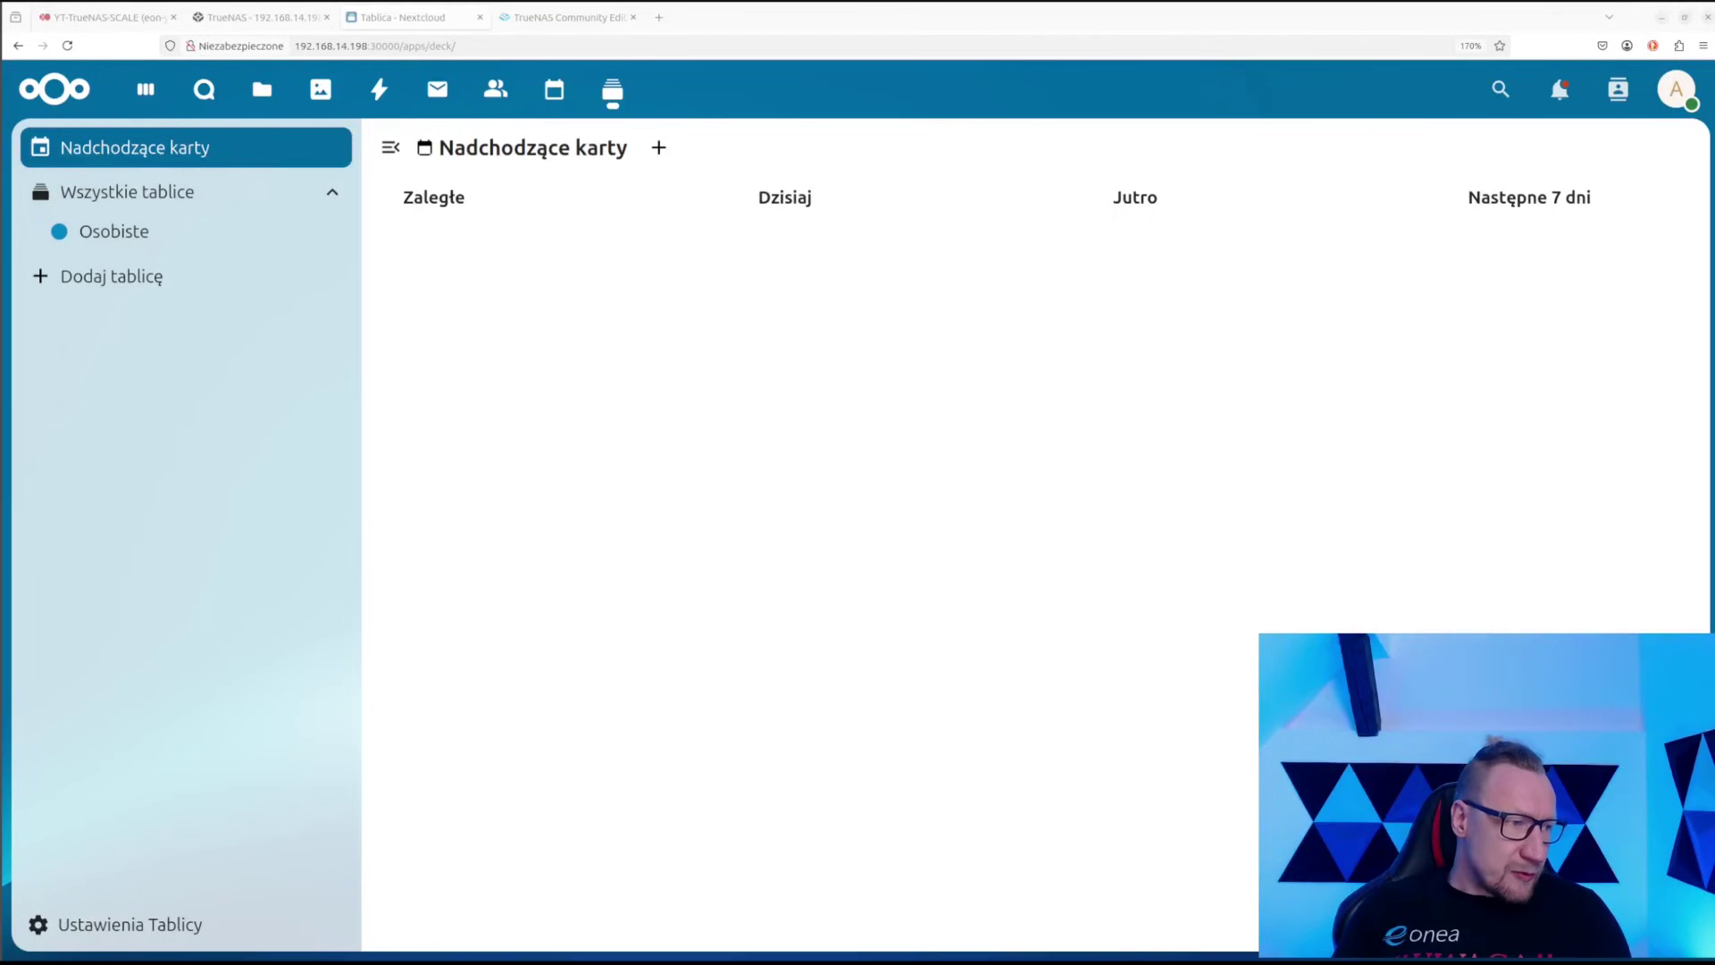
Clear the terminal and list running containers with docker ps, noting the ix-nextcloud:31.0.4 image
{"action": "left_click_drag", "start_coordinate": [0, 607], "coordinate": [1219, 134]}
{"action": "key", "text": "Return"}
{"action": "key", "text": "Return"}
{"action": "key", "text": "Return"}
{"action": "key", "text": "Return"}
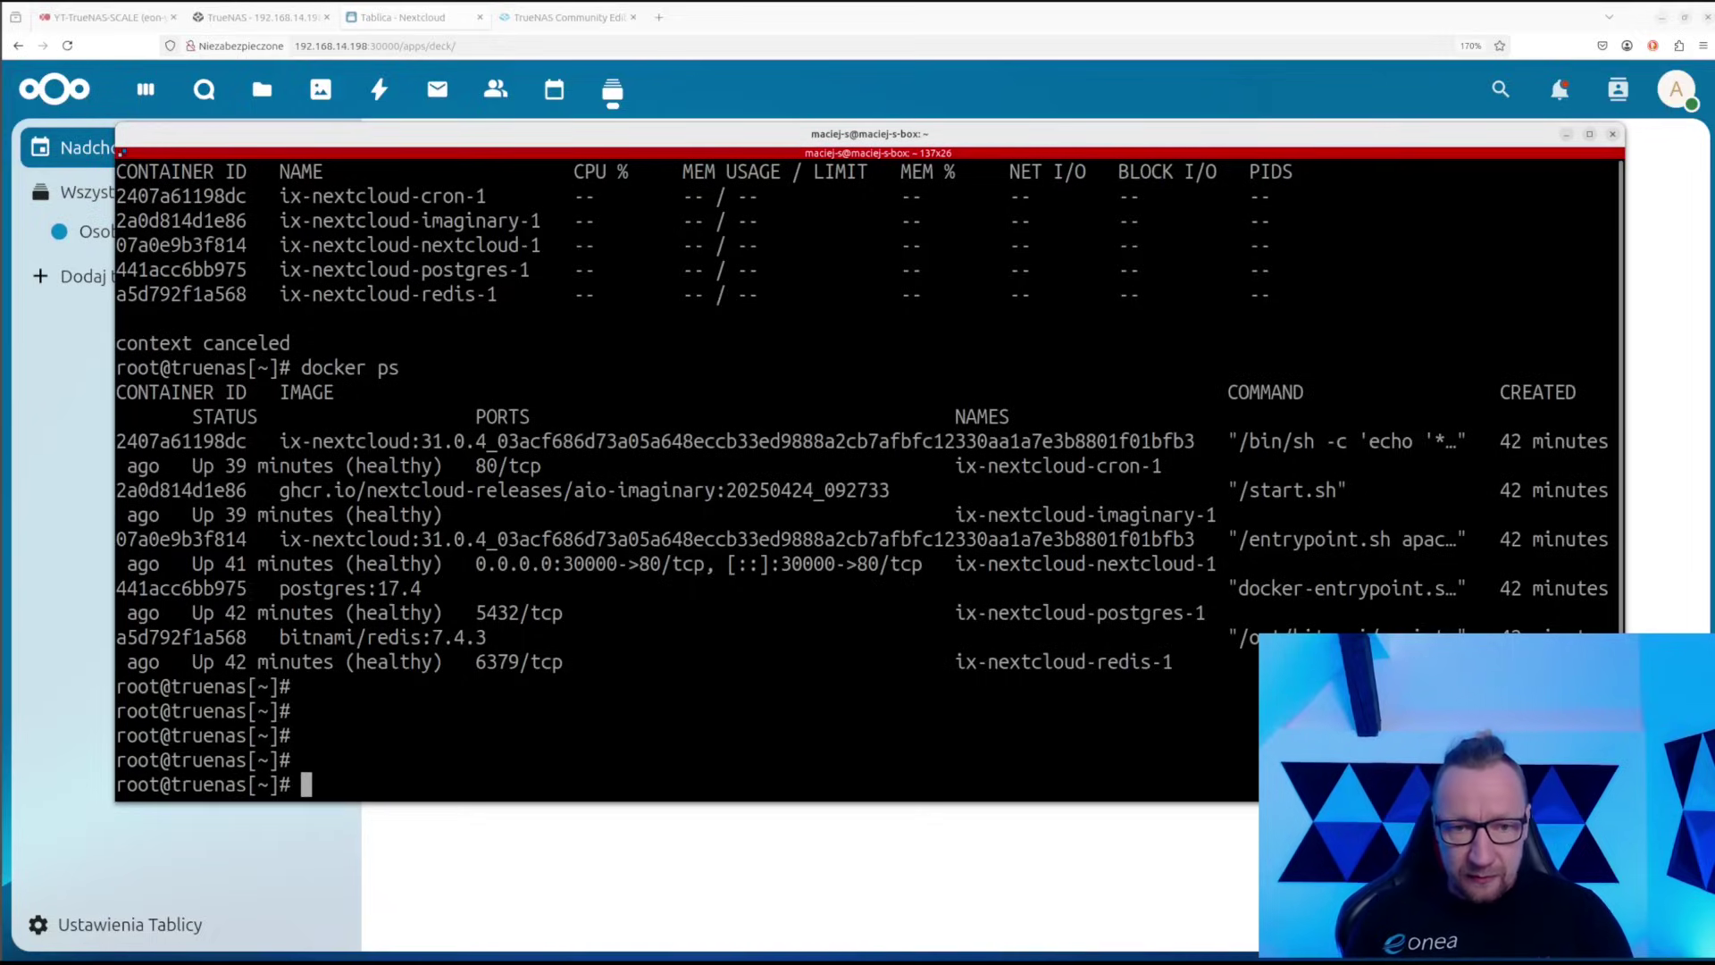
{"action": "type", "text": "clear"}
{"action": "key", "text": "Return"}
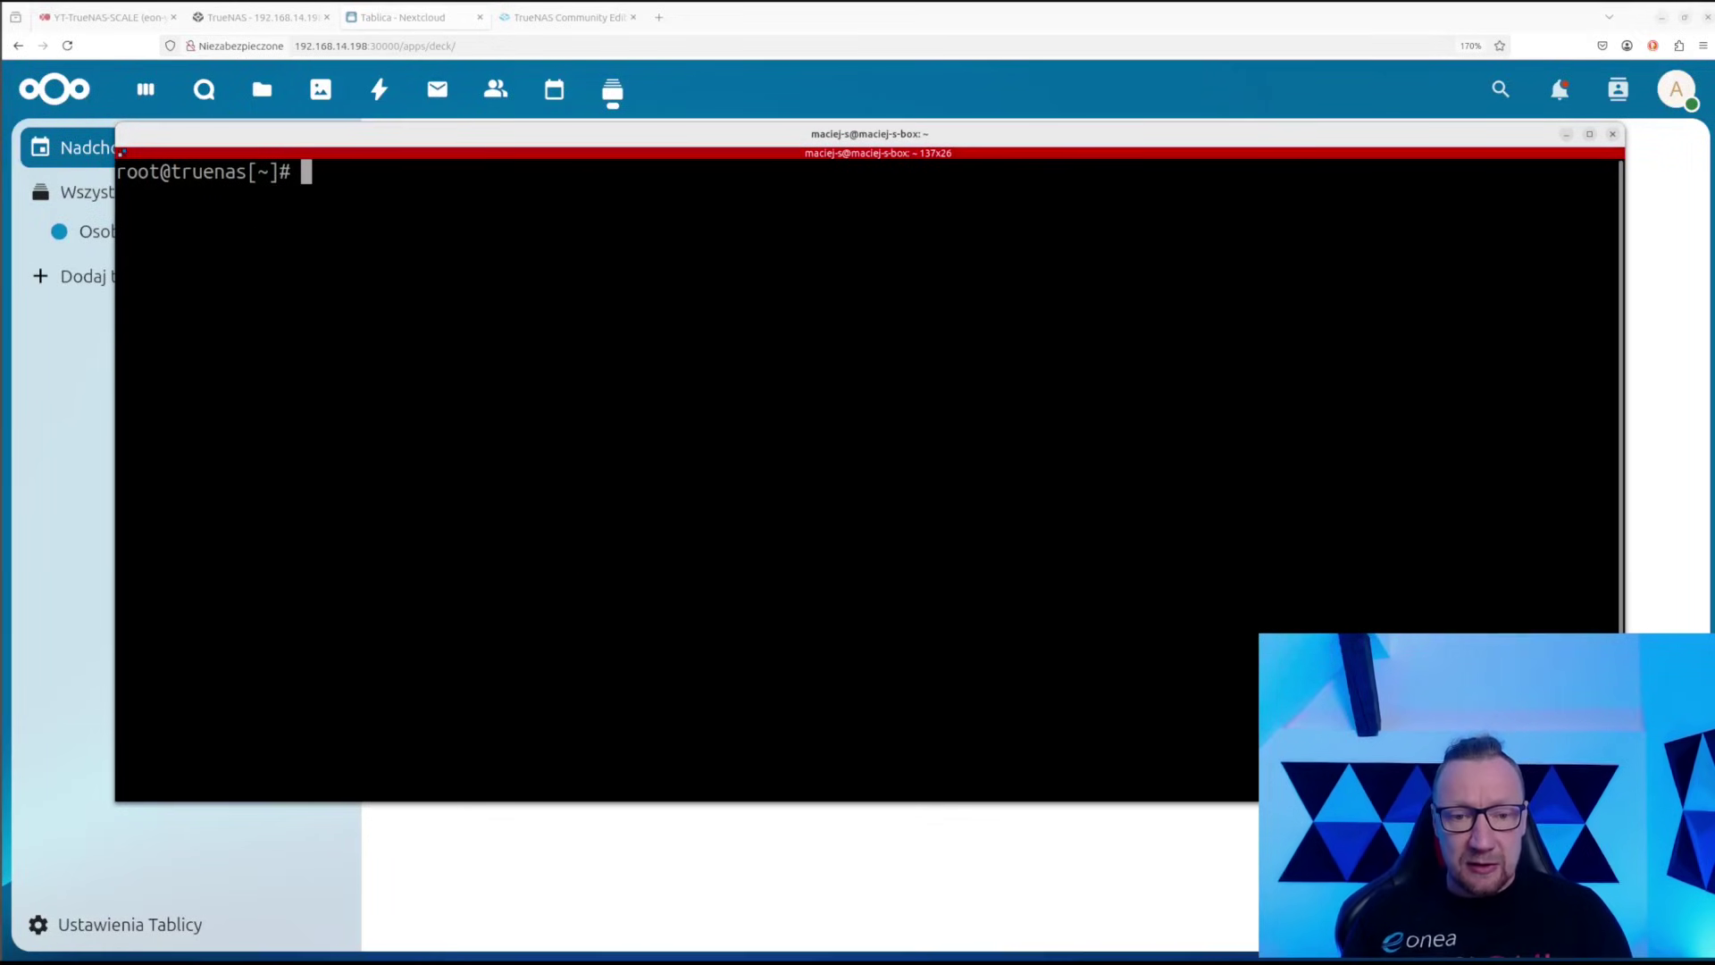
{"action": "type", "text": "docker ps"}
{"action": "key", "text": "Return"}
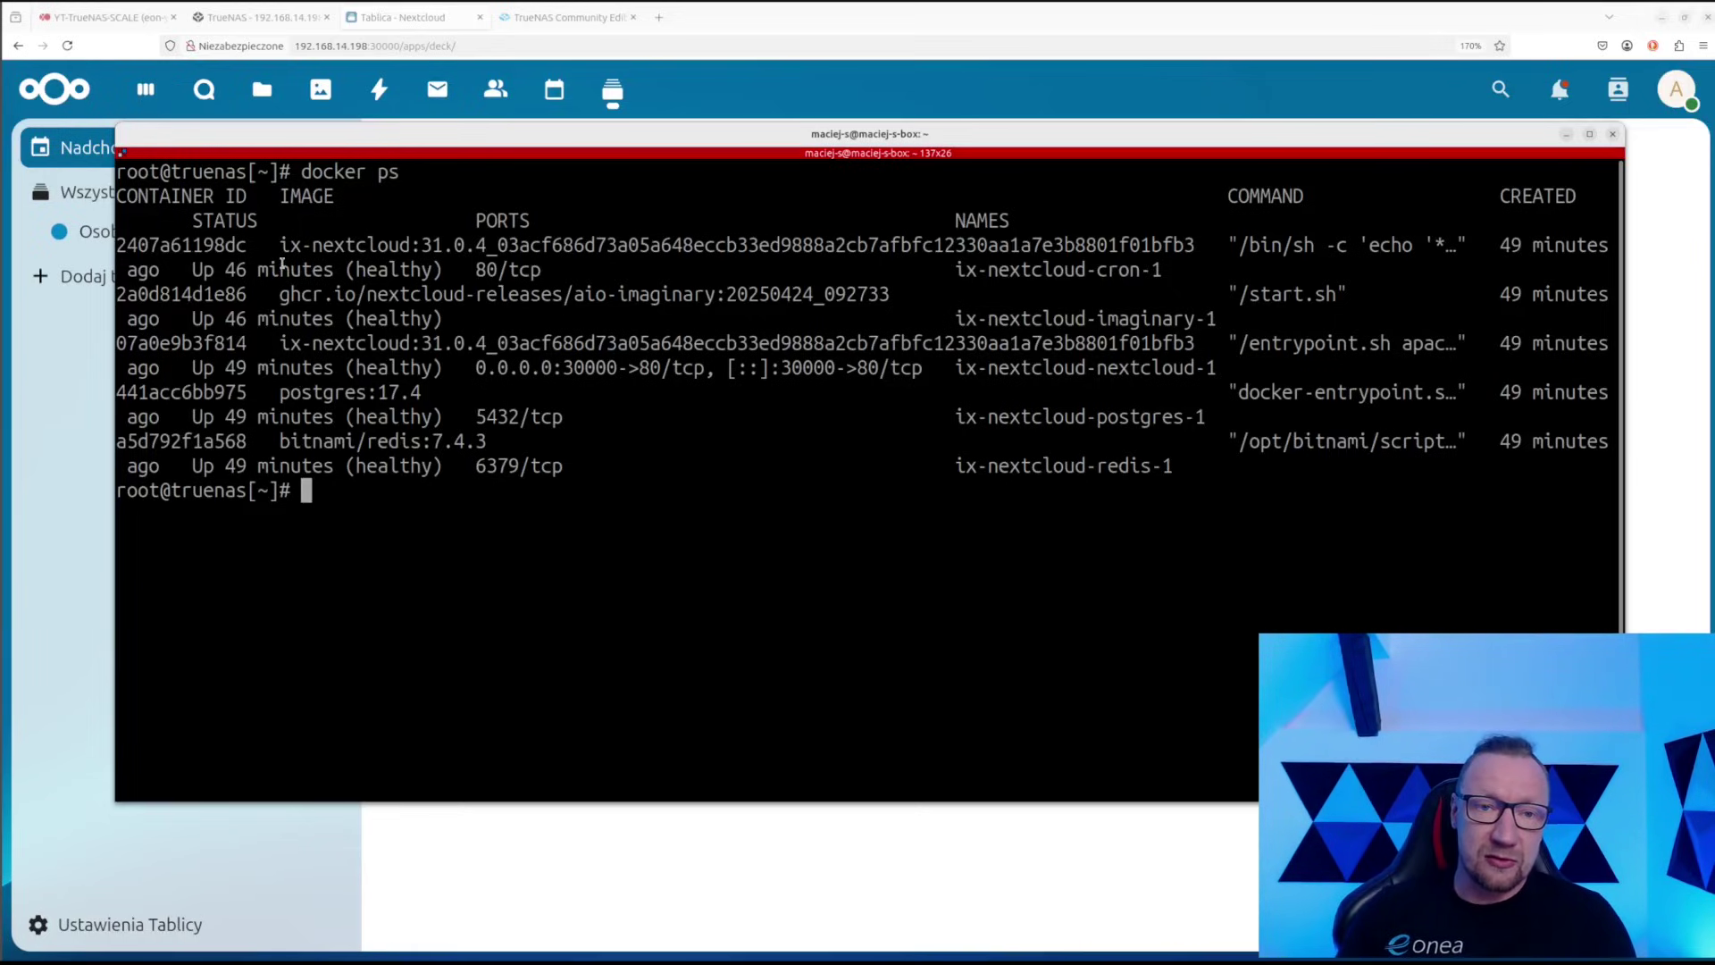
{"action": "left_click_drag", "start_coordinate": [273, 245], "coordinate": [553, 246]}
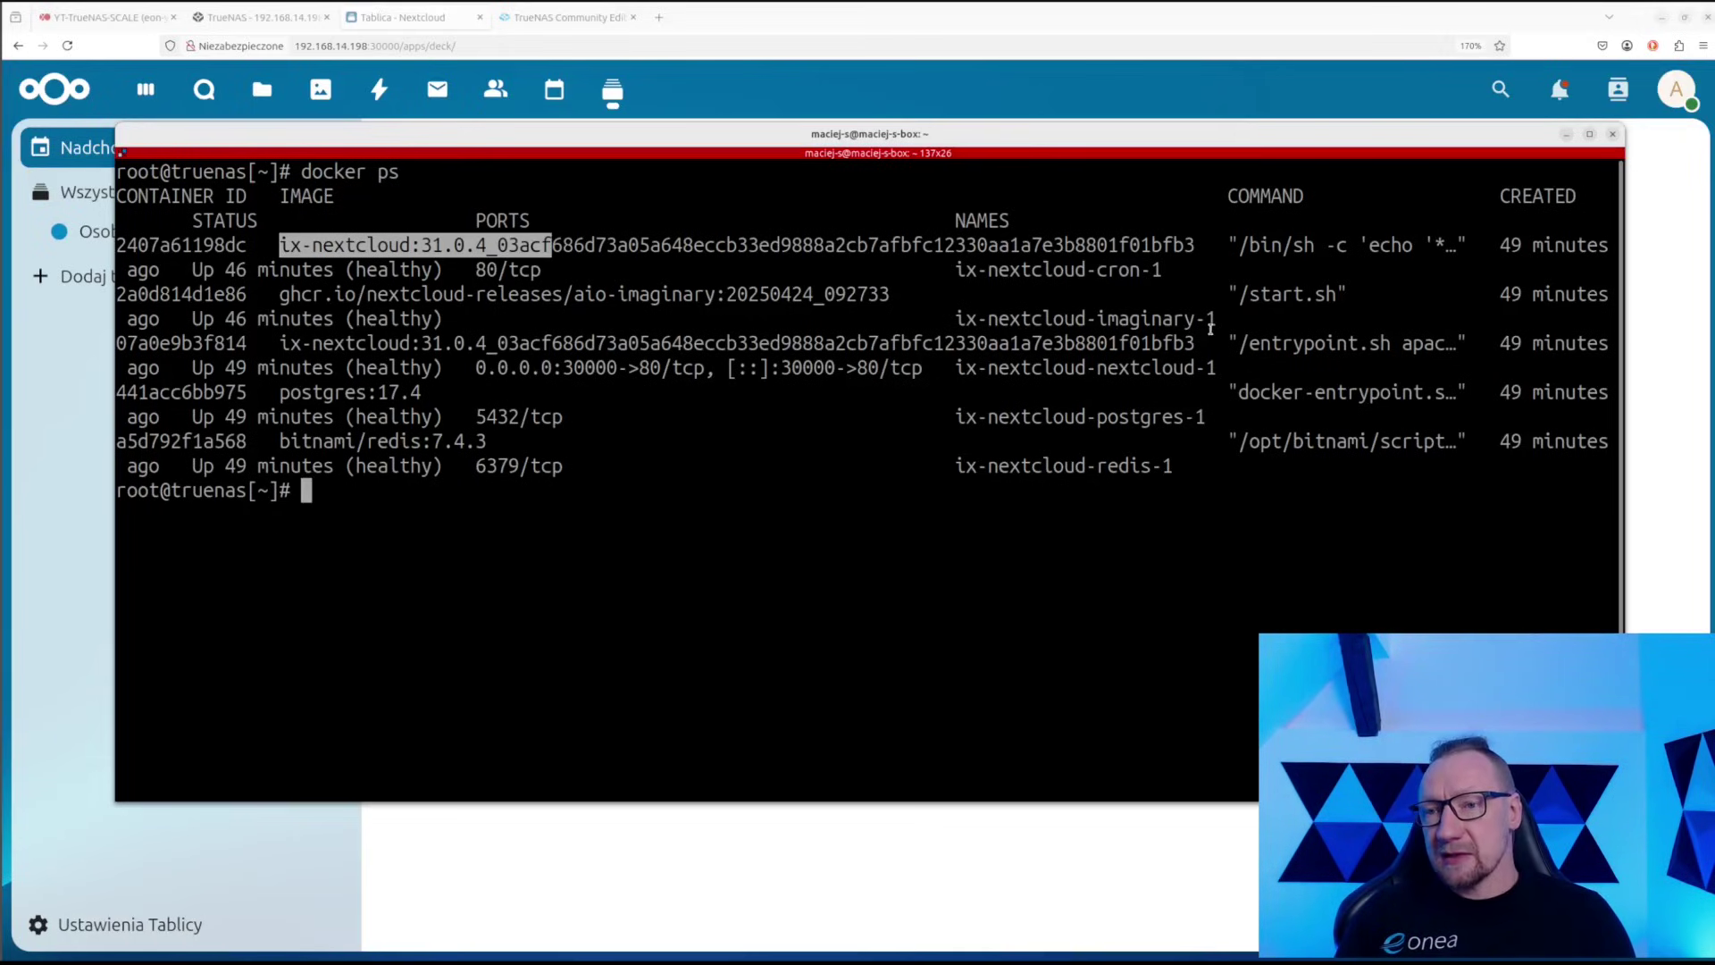
{"action": "left_click", "coordinate": [477, 520]}
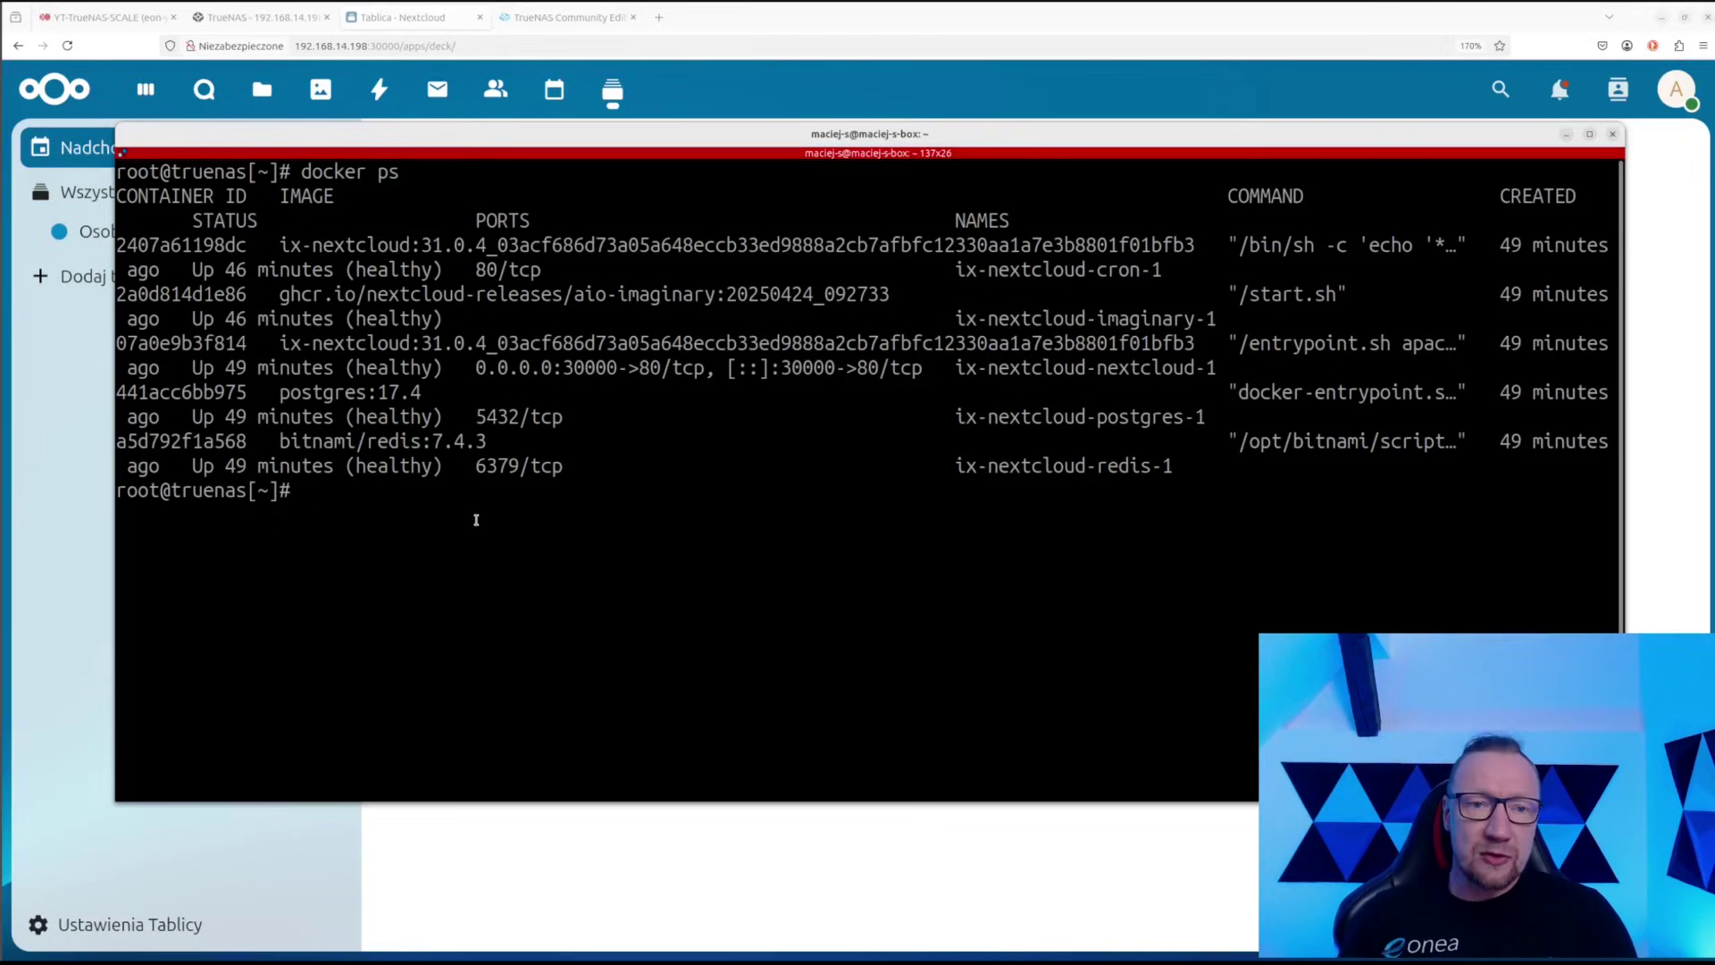
Run docker stats to review the cron and redis containers' CPU, then stop it and type mc
{"action": "type", "text": "clear"}
{"action": "key", "text": "Up"}
{"action": "key", "text": "Return"}
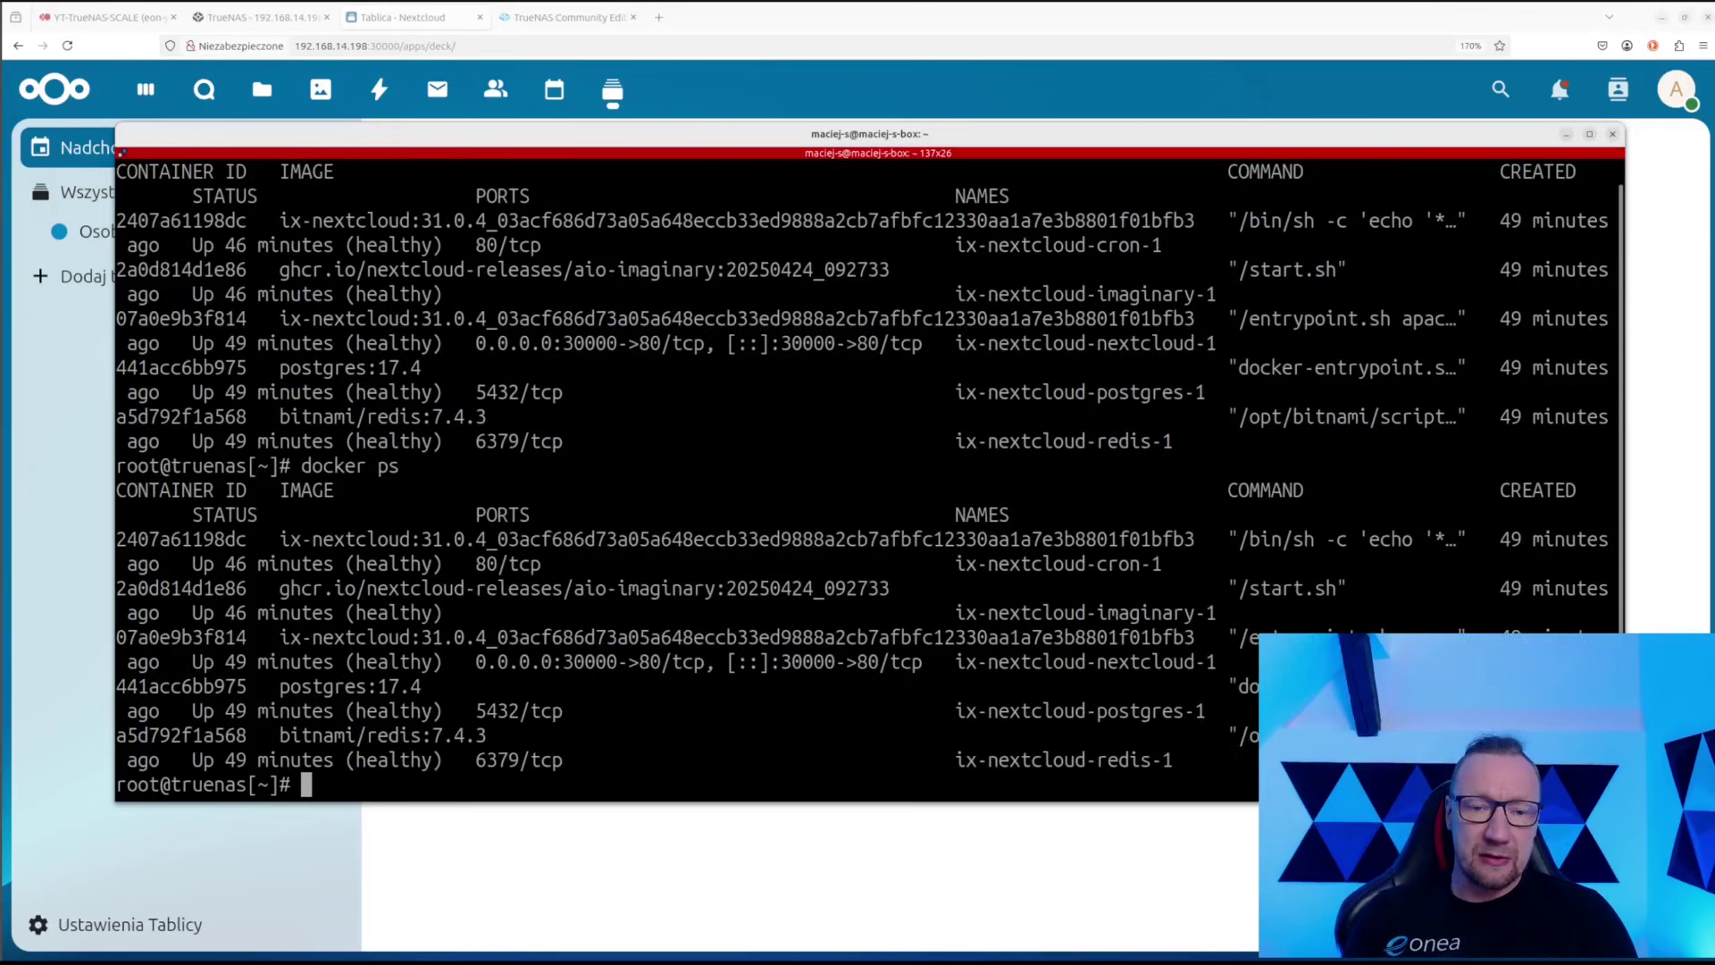
{"action": "key", "text": "Up"}
{"action": "key", "text": "Up"}
{"action": "key", "text": "Down"}
{"action": "key", "text": "BackSpace"}
{"action": "key", "text": "BackSpace"}
{"action": "type", "text": "stats"}
{"action": "key", "text": "Return"}
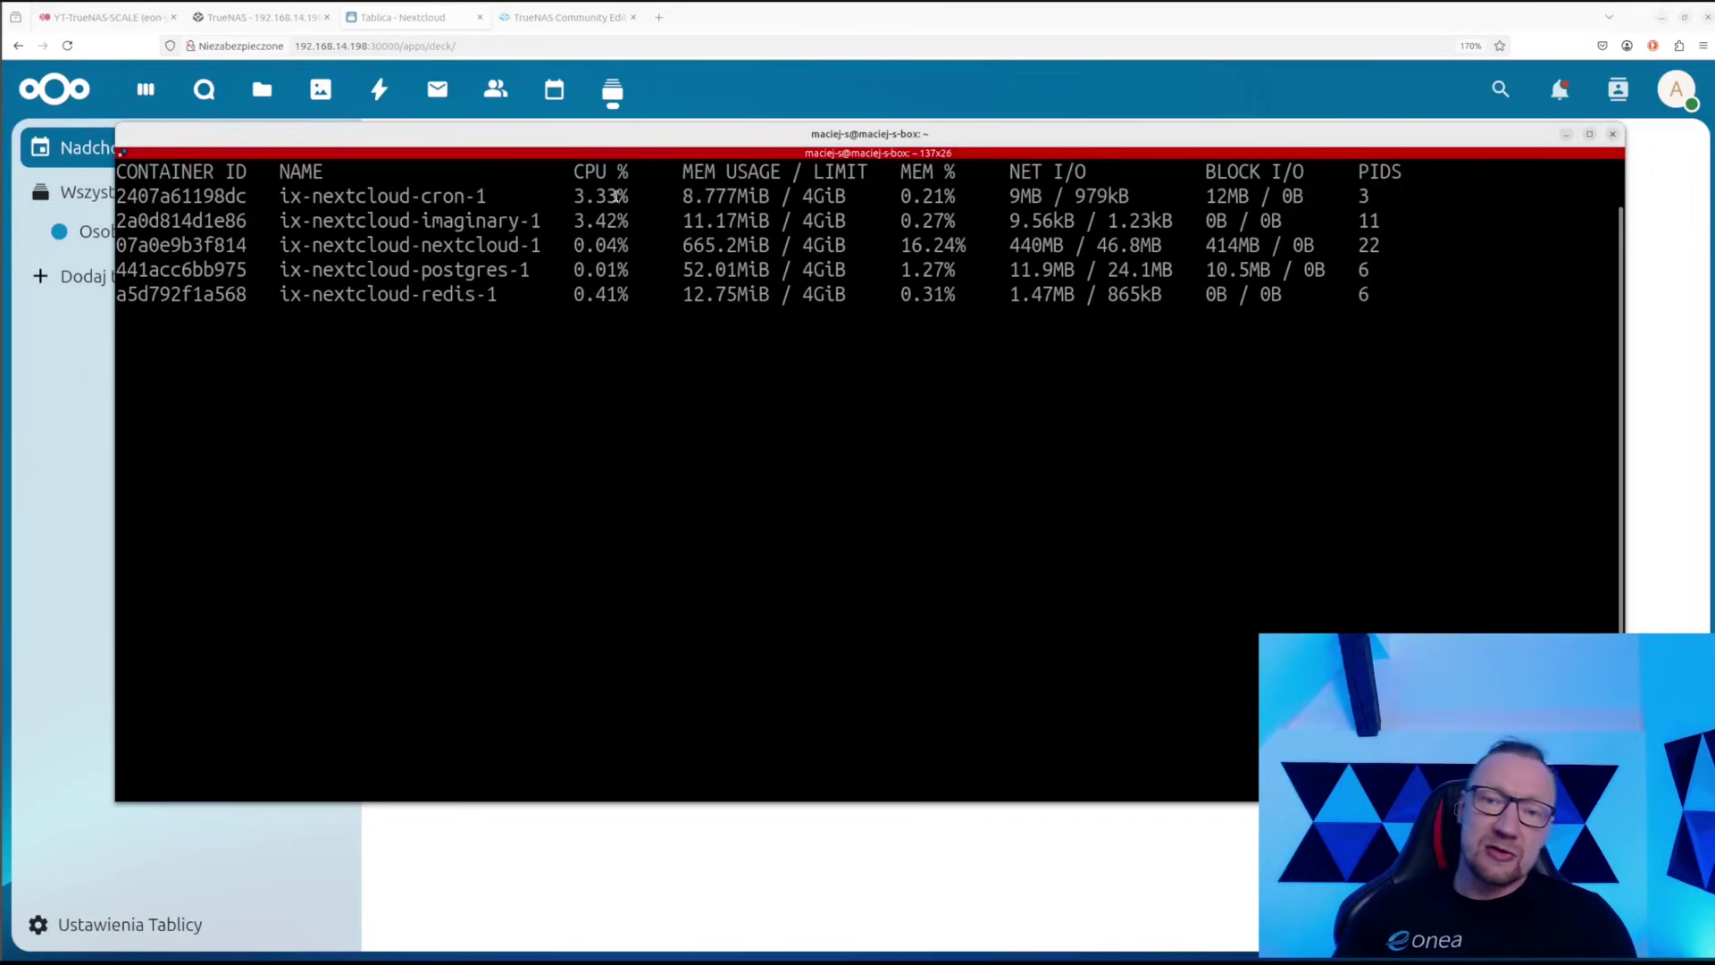
{"action": "left_click_drag", "start_coordinate": [574, 195], "coordinate": [629, 196]}
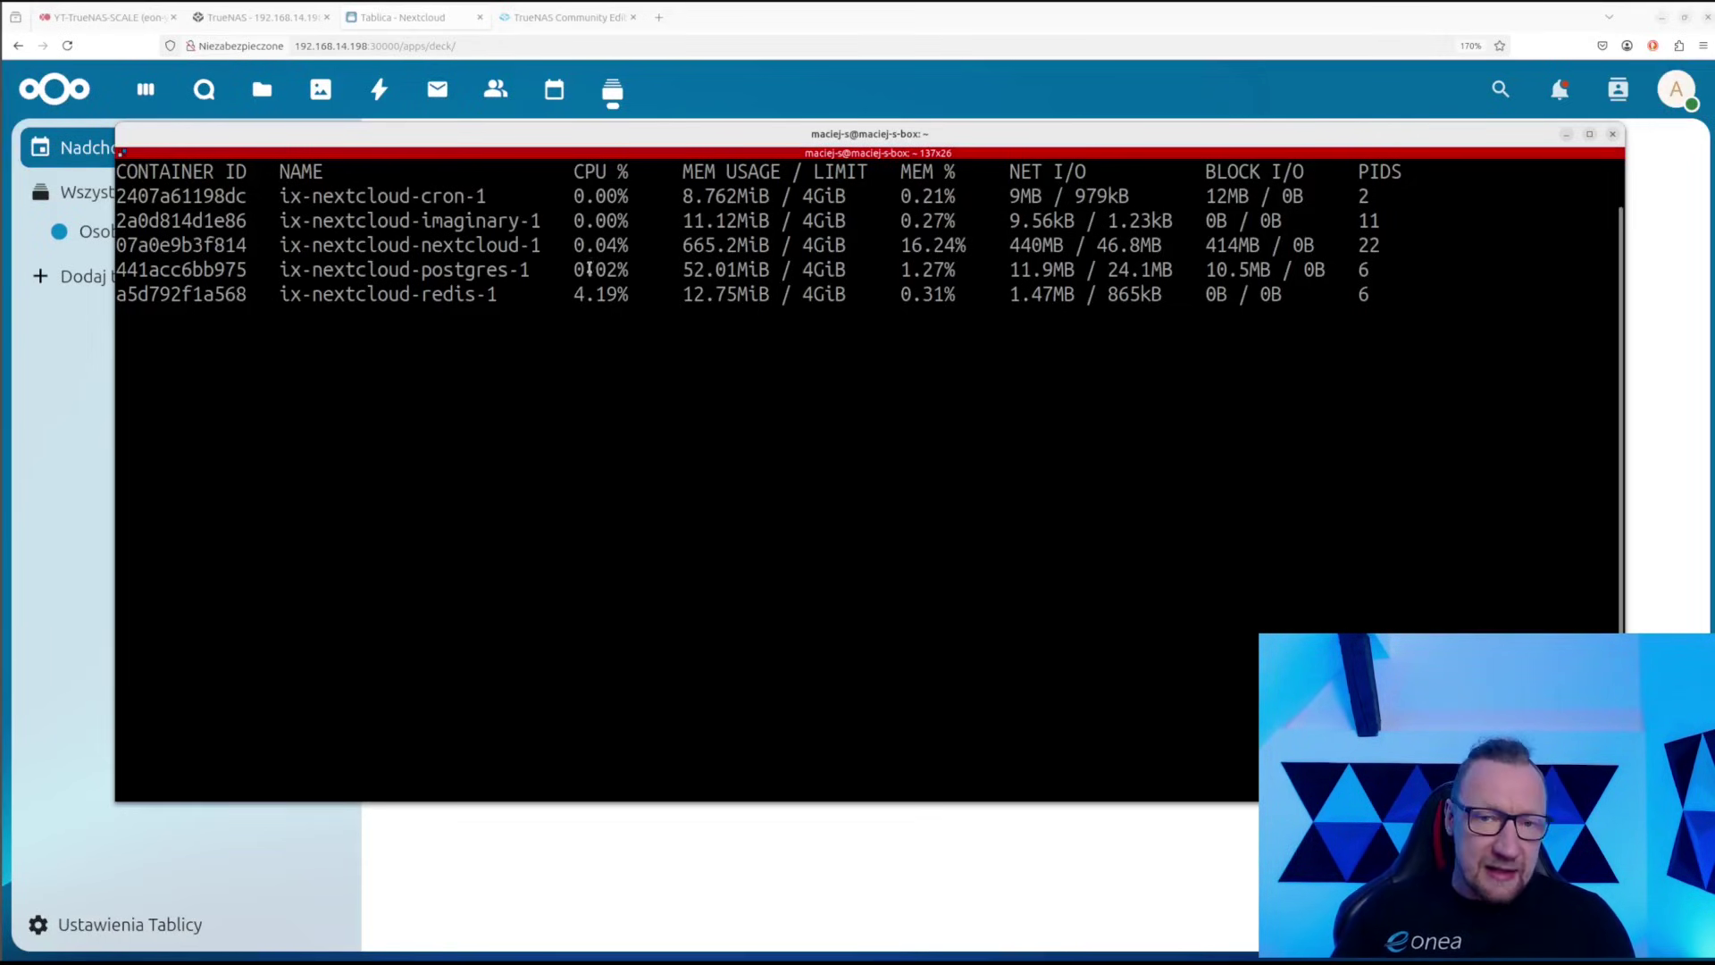
{"action": "left_click_drag", "start_coordinate": [574, 268], "coordinate": [646, 311]}
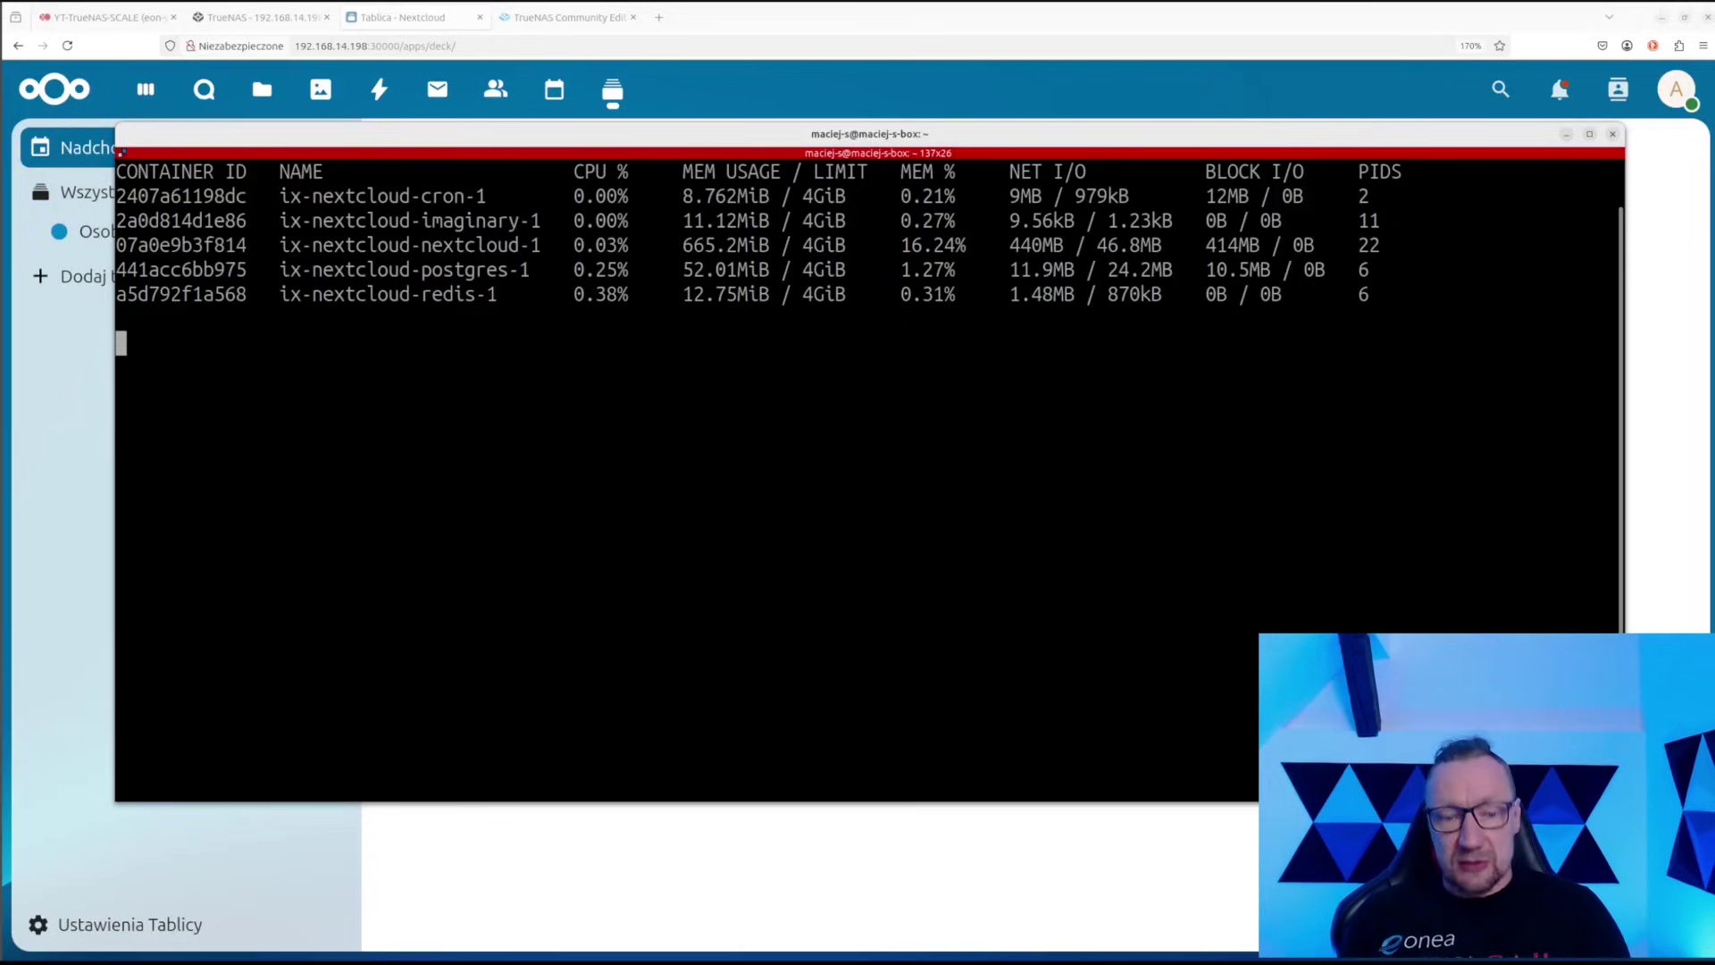
{"action": "key", "text": "ctrl+c"}
{"action": "type", "text": "mc"}
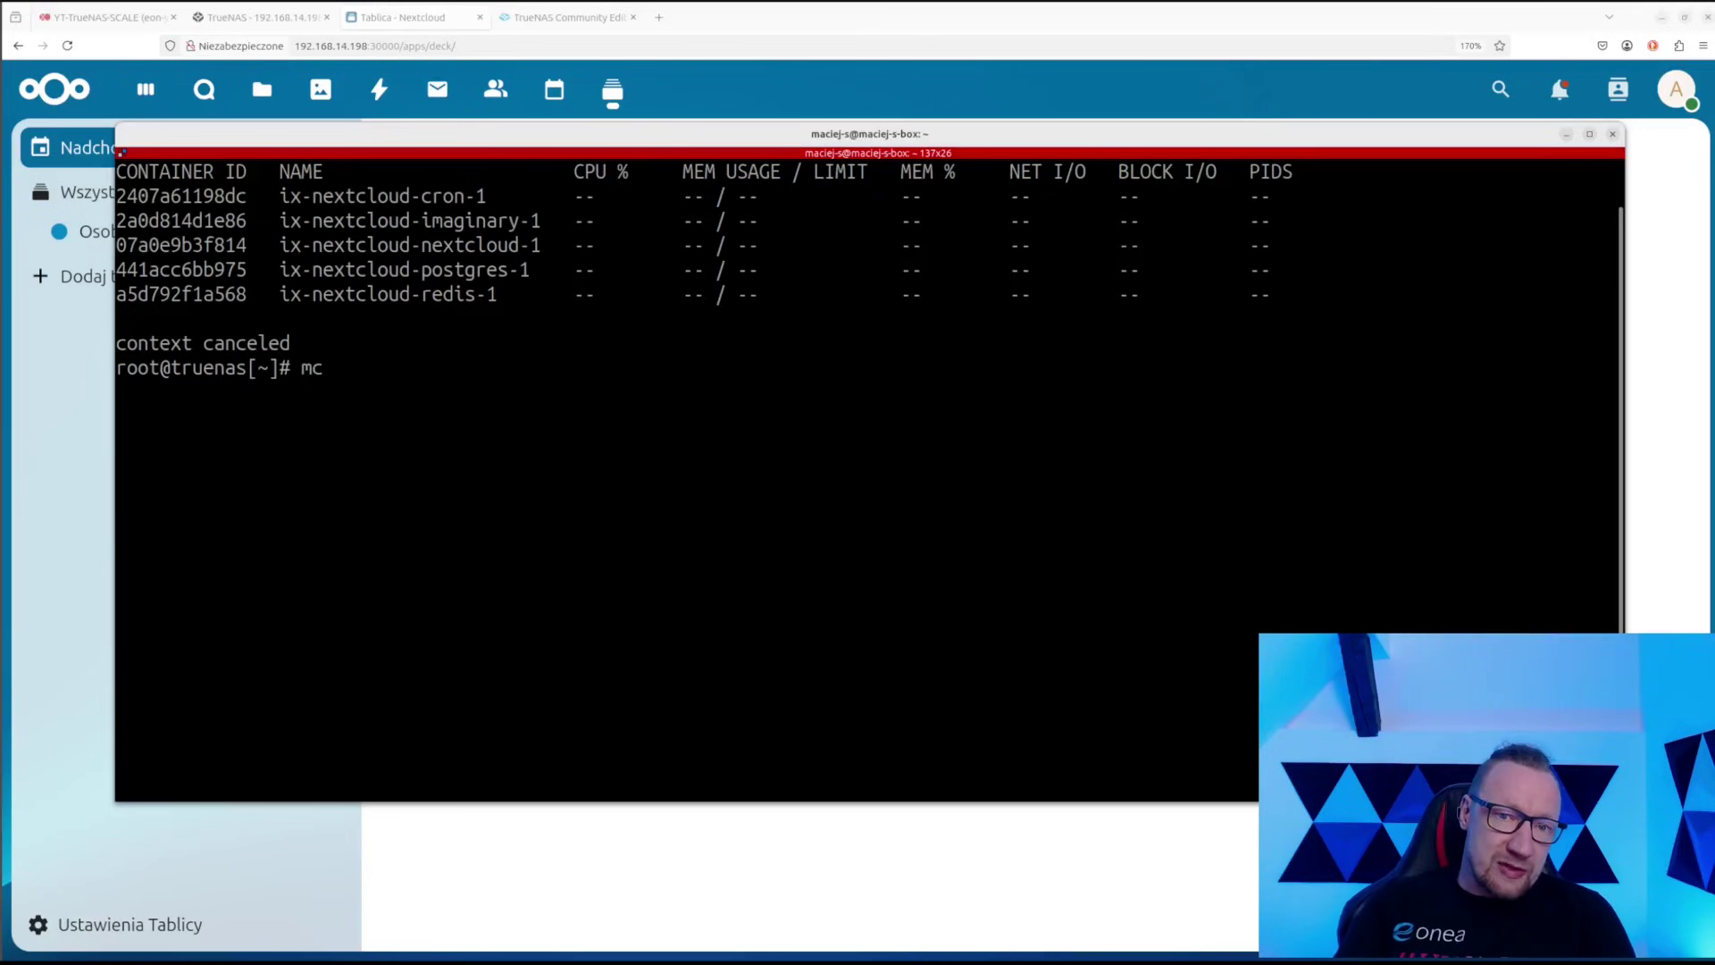
Launch Midnight Commander and navigate from the root directory into /mnt/test-pool
{"action": "key", "text": "Return"}
{"action": "key", "text": "Down"}
{"action": "key", "text": "Down"}
{"action": "key", "text": "Down"}
{"action": "key", "text": "Down"}
{"action": "key", "text": "Down"}
{"action": "key", "text": "Down"}
{"action": "key", "text": "Down"}
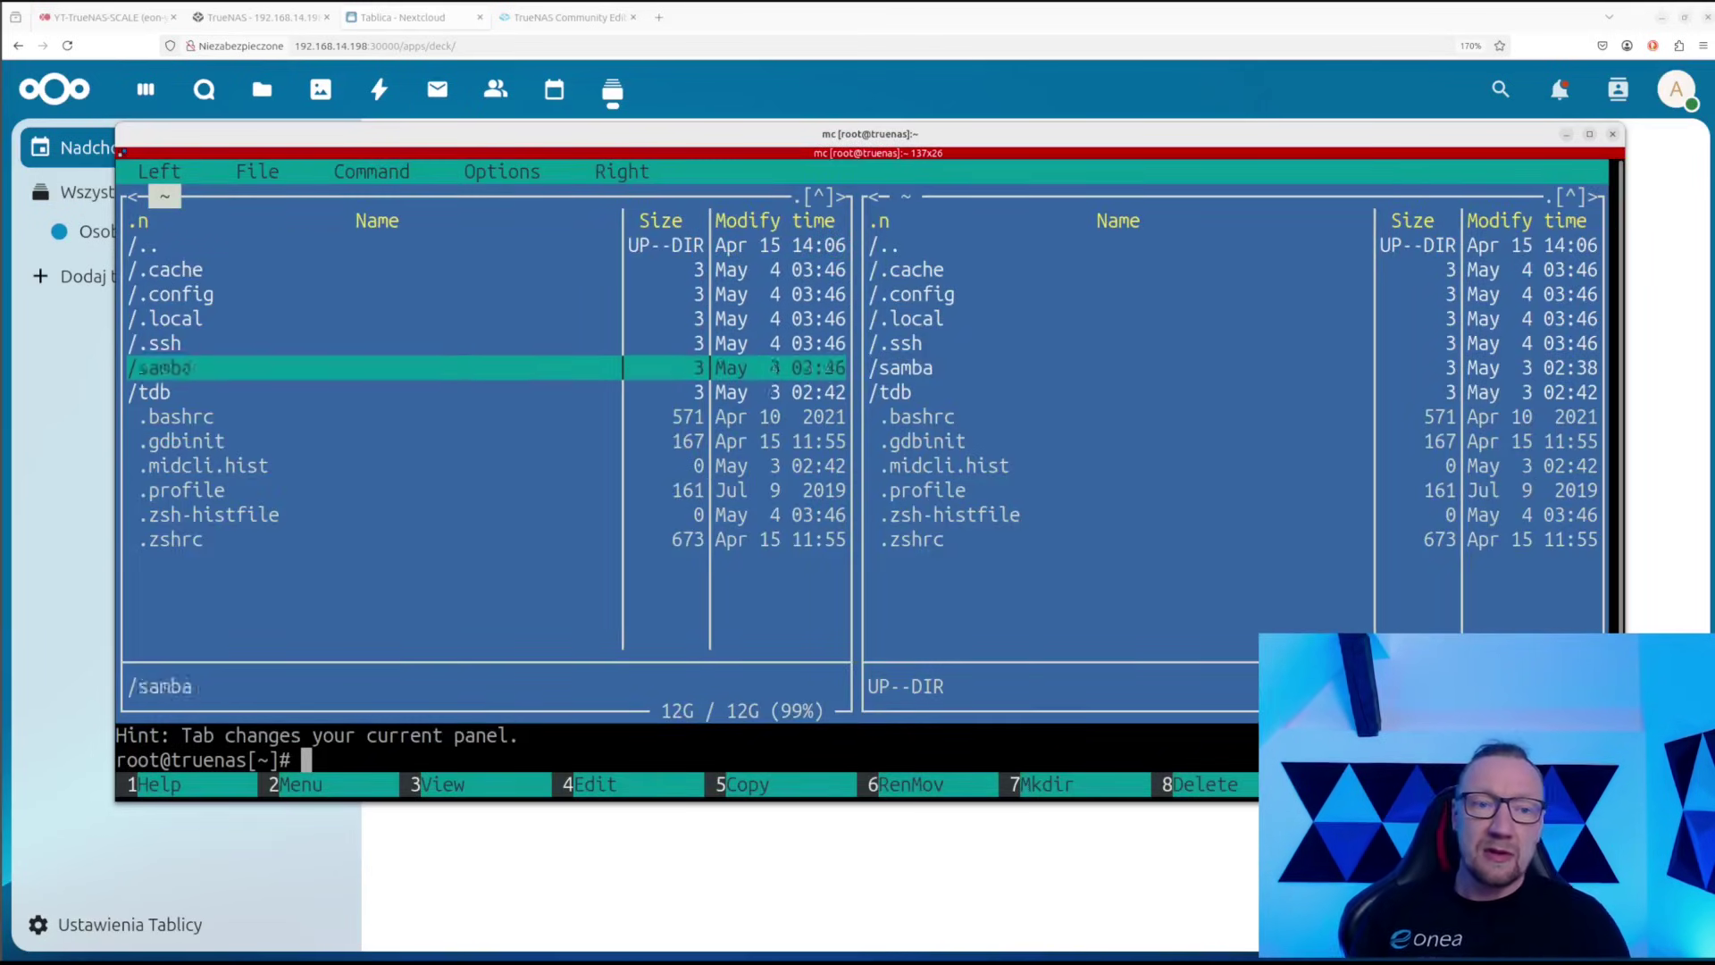
{"action": "key", "text": "Up"}
{"action": "key", "text": "Up"}
{"action": "key", "text": "Up"}
{"action": "key", "text": "Up"}
{"action": "key", "text": "Up"}
{"action": "key", "text": "Up"}
{"action": "key", "text": "Return"}
{"action": "key", "text": "Up"}
{"action": "key", "text": "Up"}
{"action": "key", "text": "Up"}
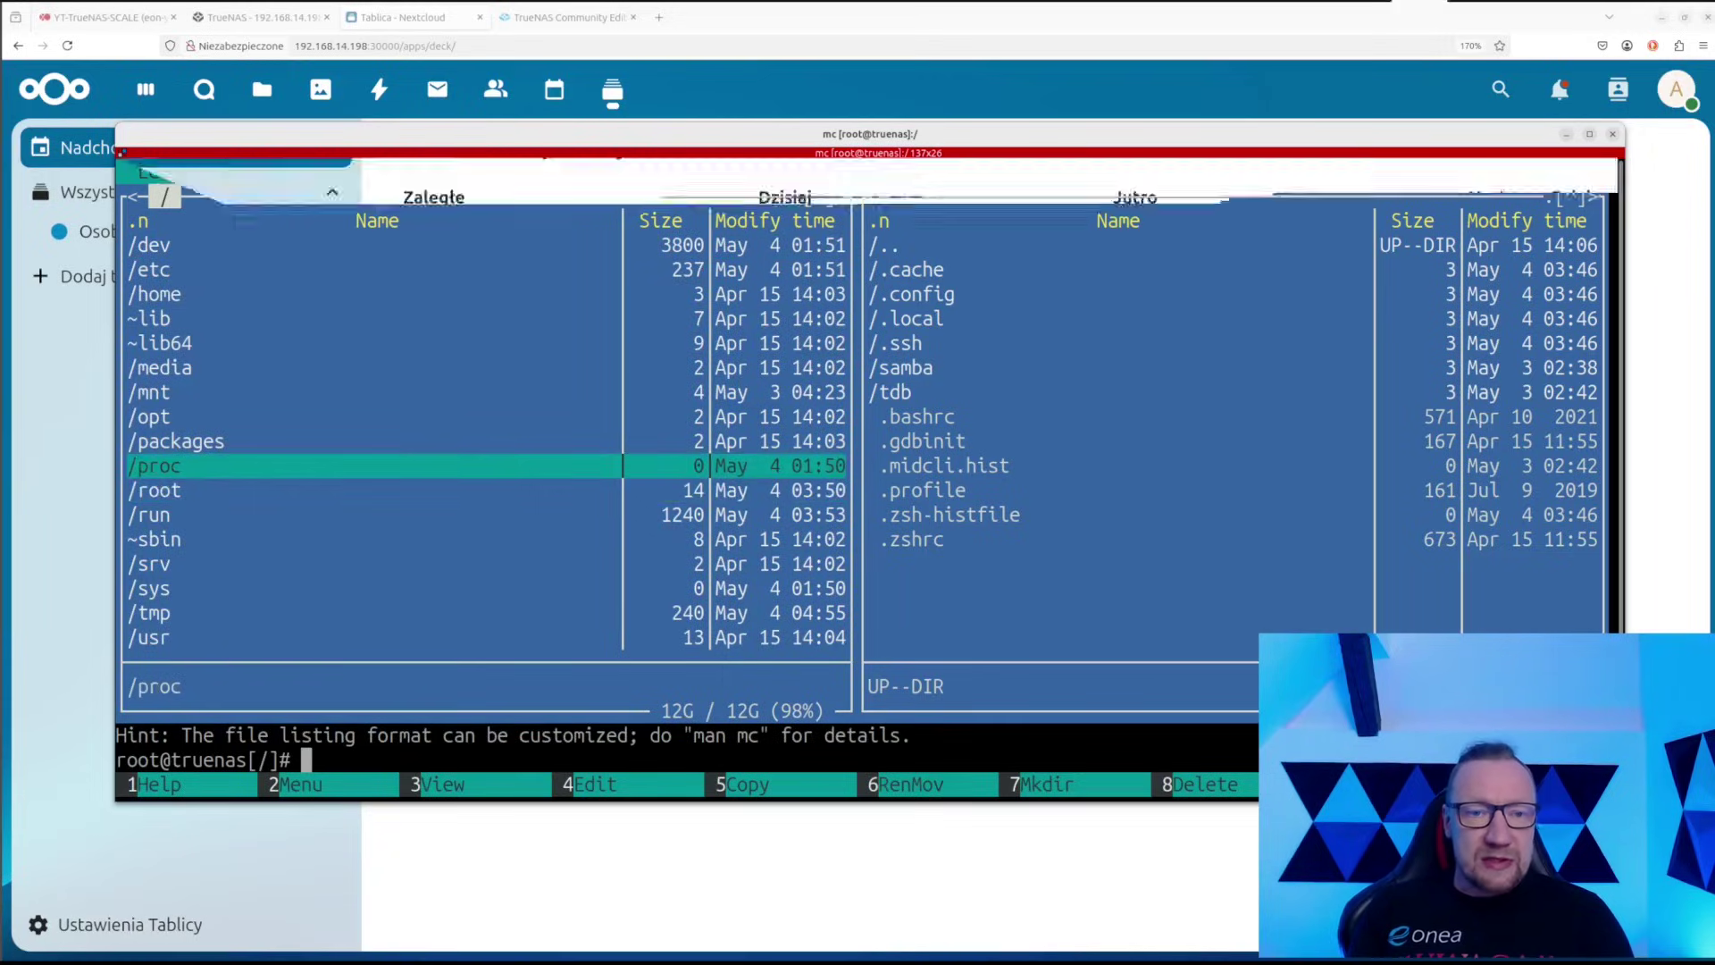
{"action": "key", "text": "Up"}
{"action": "key", "text": "Return"}
{"action": "key", "text": "Down"}
{"action": "key", "text": "Down"}
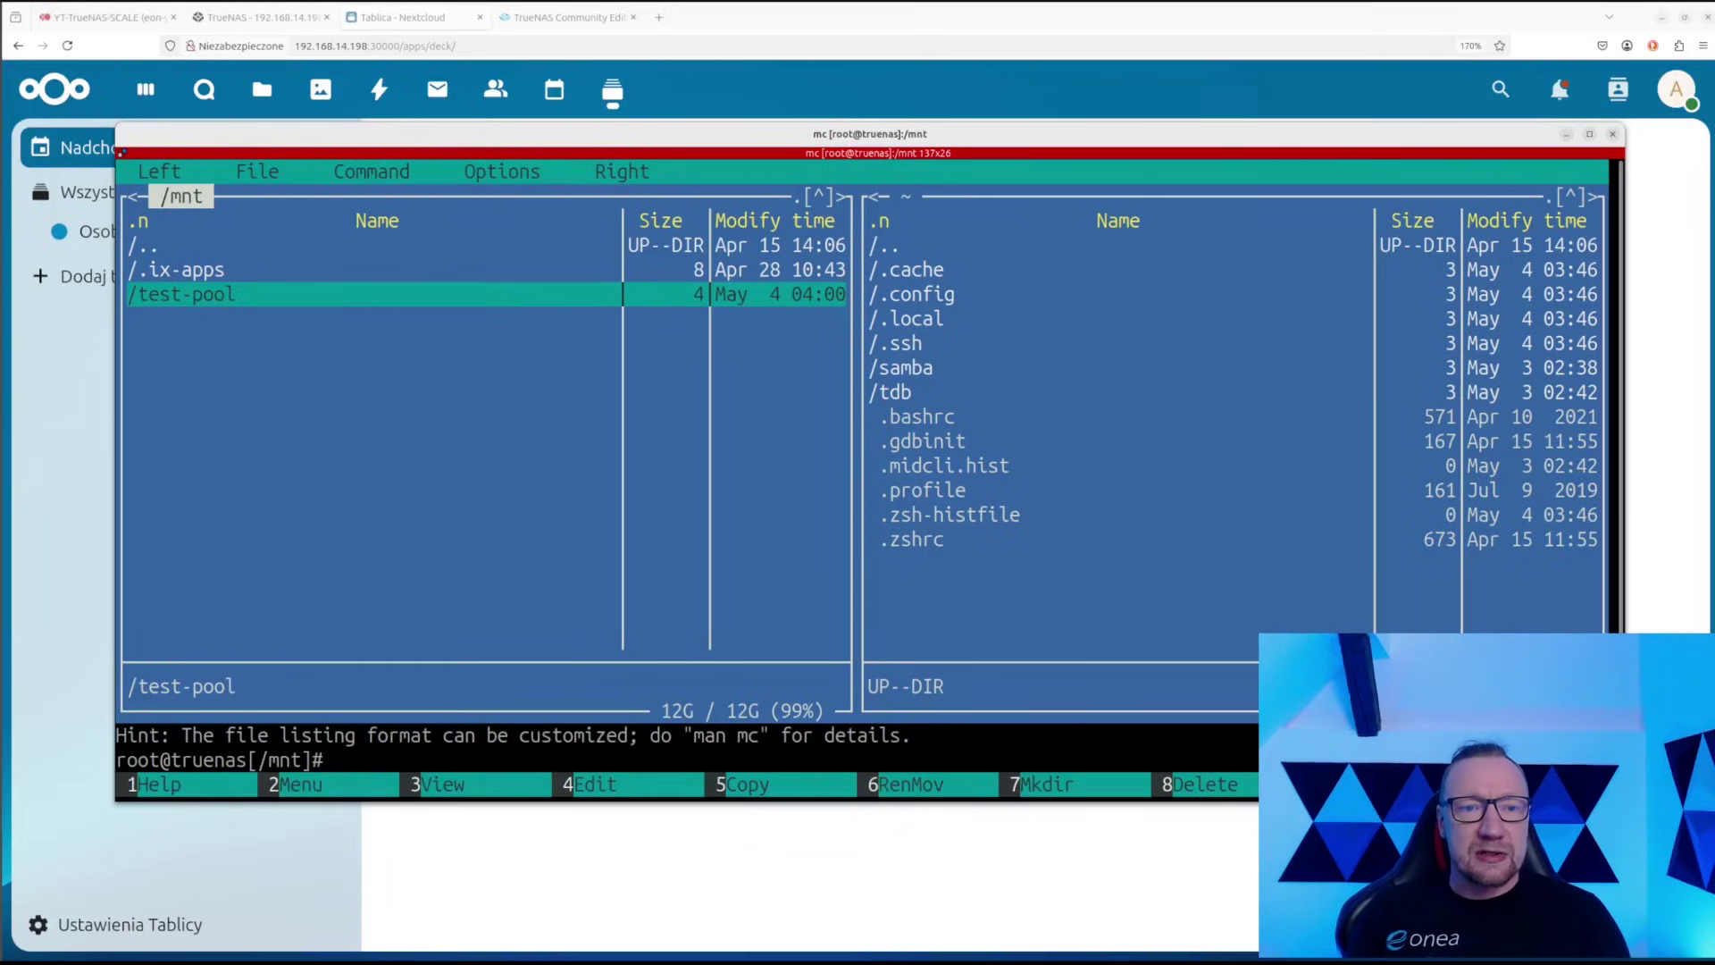
{"action": "key", "text": "Return"}
{"action": "key", "text": "Return"}
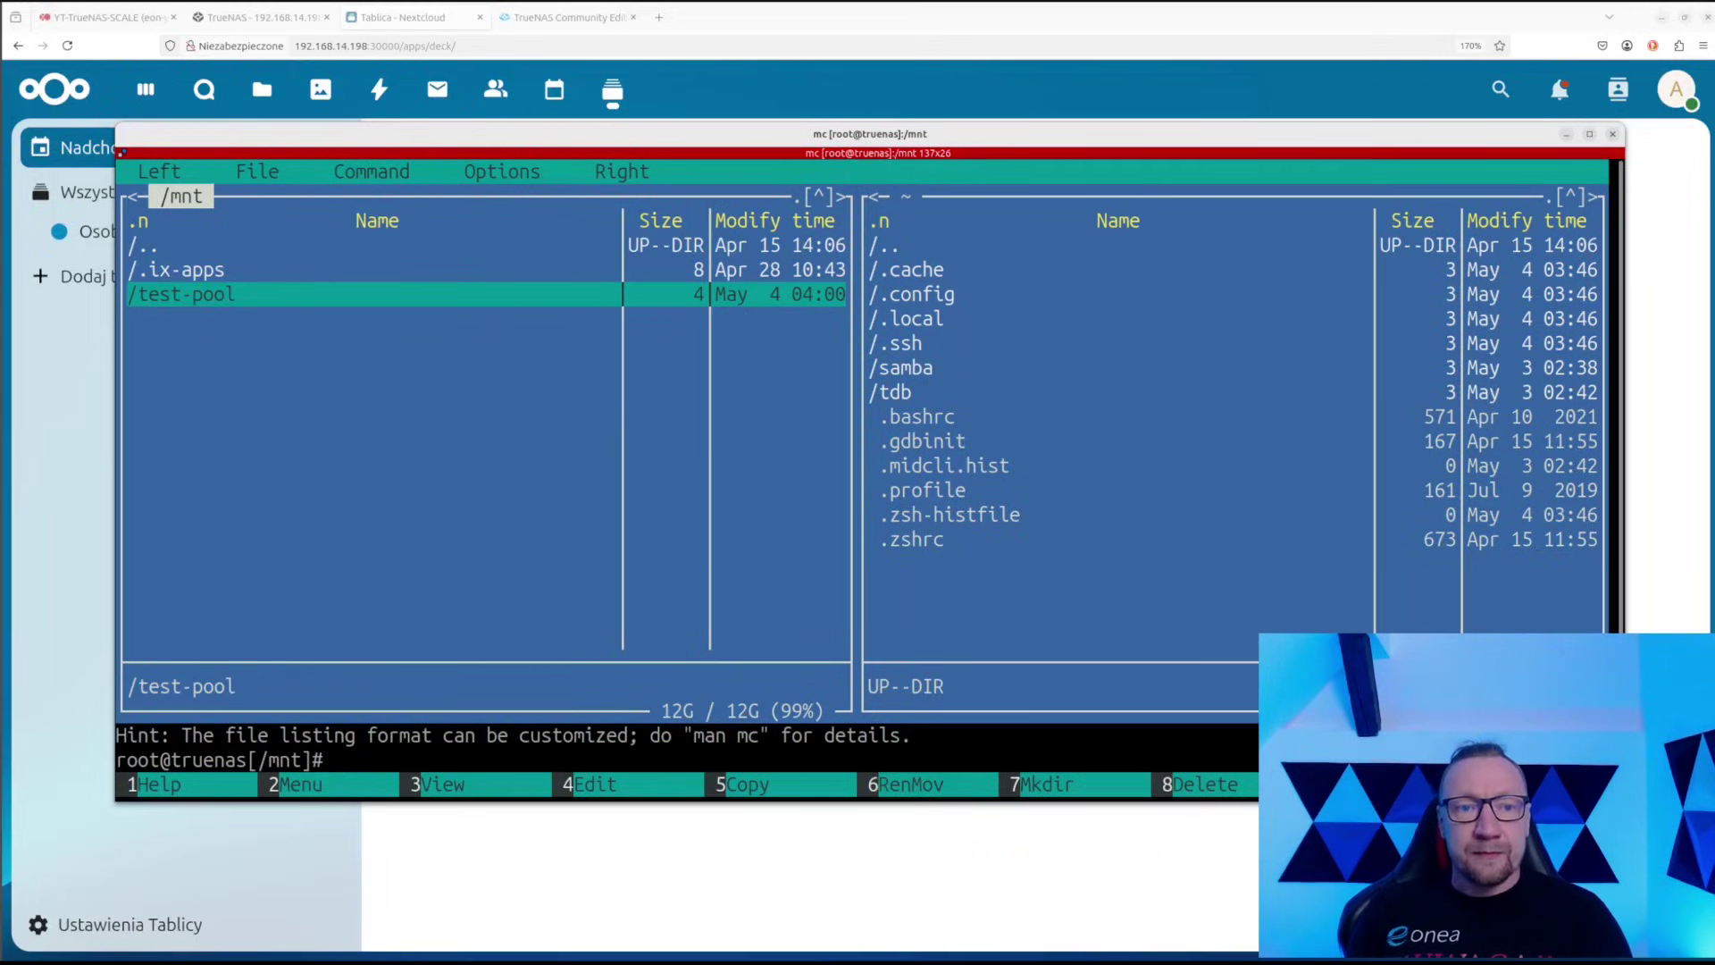
{"action": "key", "text": "Up"}
{"action": "key", "text": "Up"}
{"action": "key", "text": "Return"}
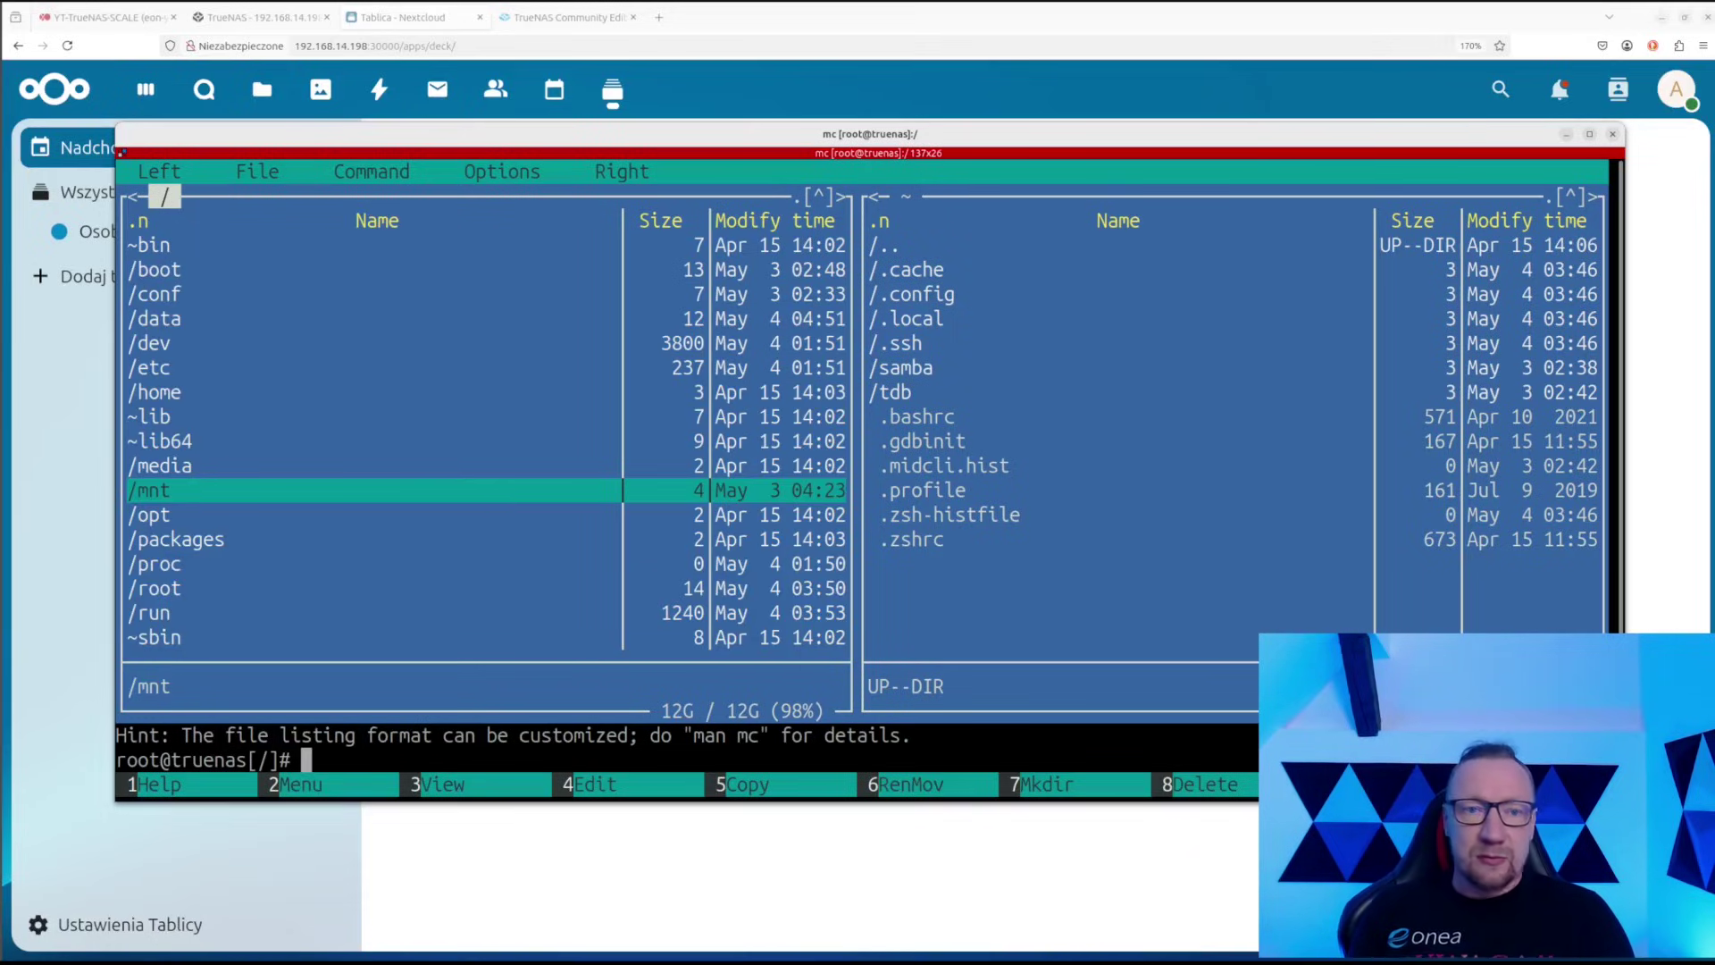
{"action": "key", "text": "Return"}
{"action": "key", "text": "Down"}
{"action": "key", "text": "Down"}
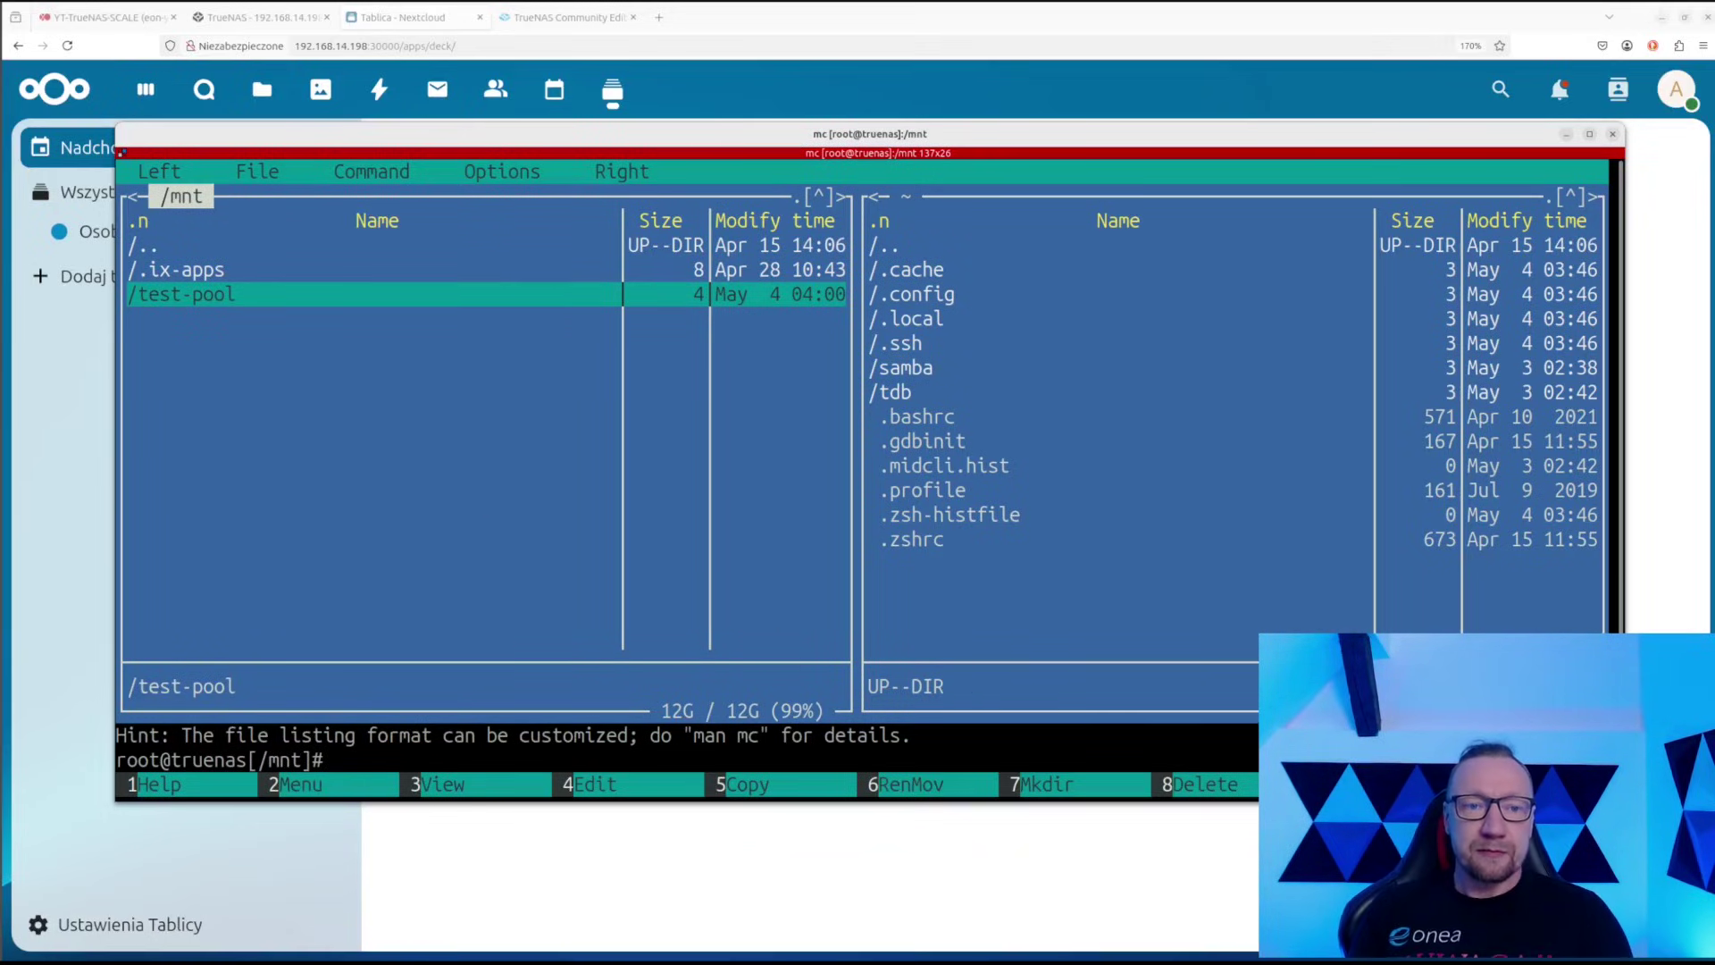
{"action": "key", "text": "Return"}
Open nextcloud/db, scan its PostgreSQL files down to postmaster.pid, then return to nextcloud
{"action": "key", "text": "Down"}
{"action": "key", "text": "Down"}
{"action": "key", "text": "Return"}
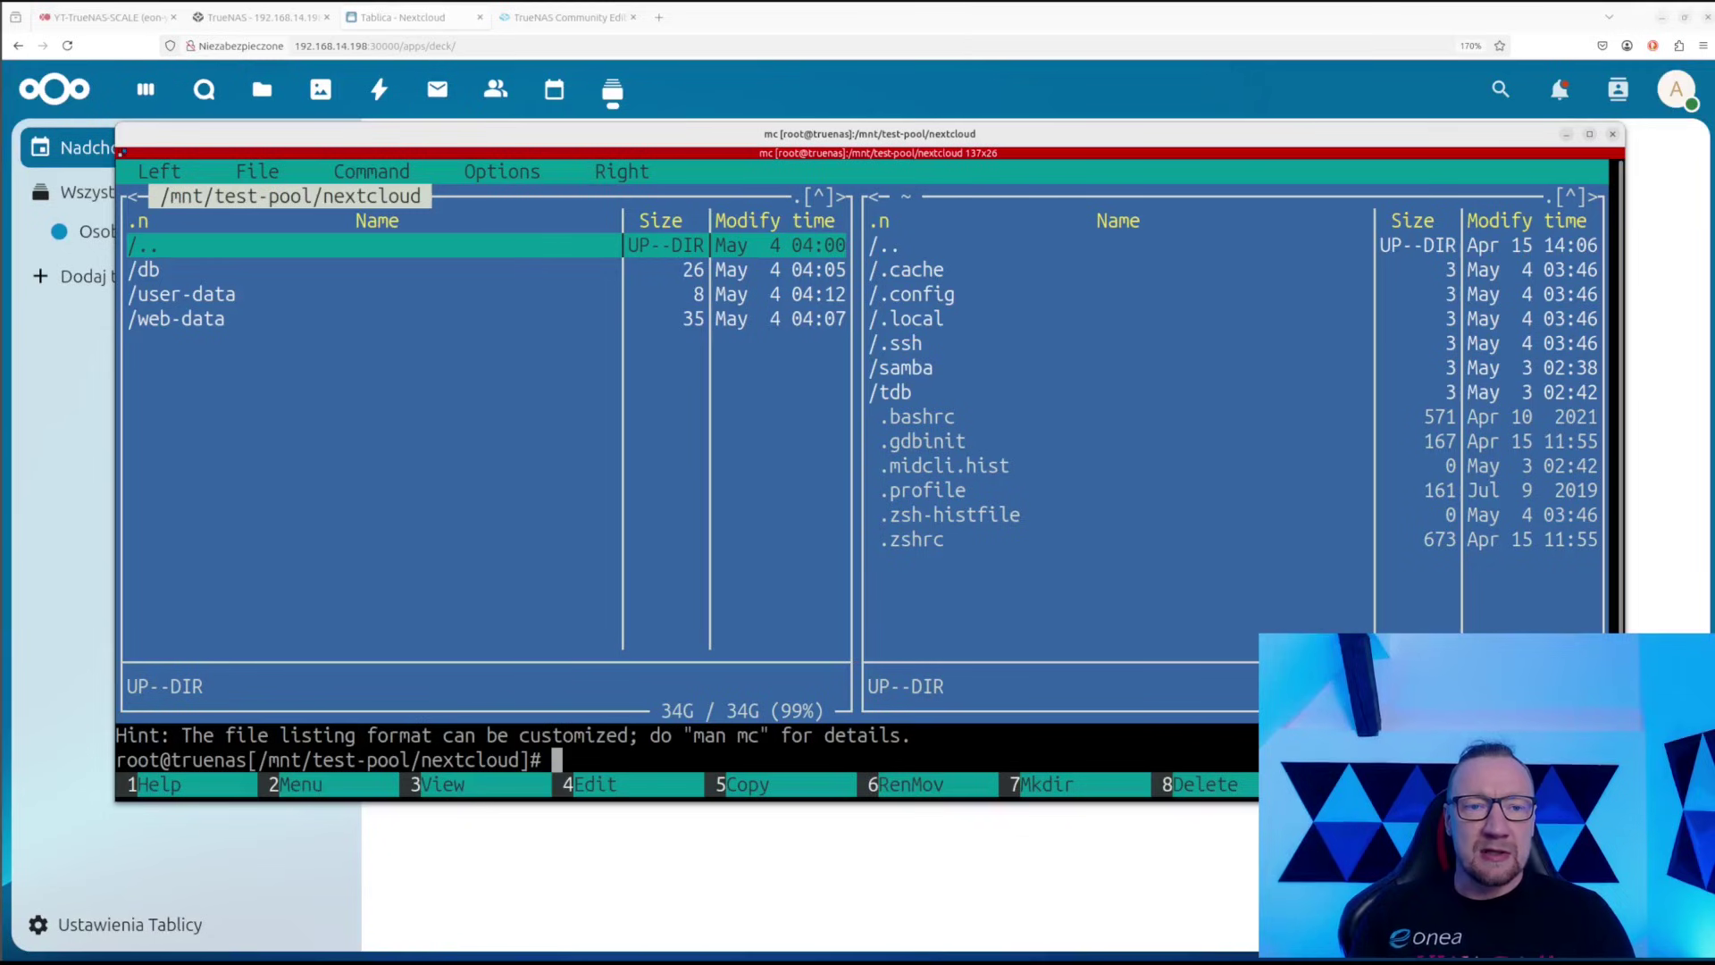
{"action": "key", "text": "Down"}
{"action": "key", "text": "Return"}
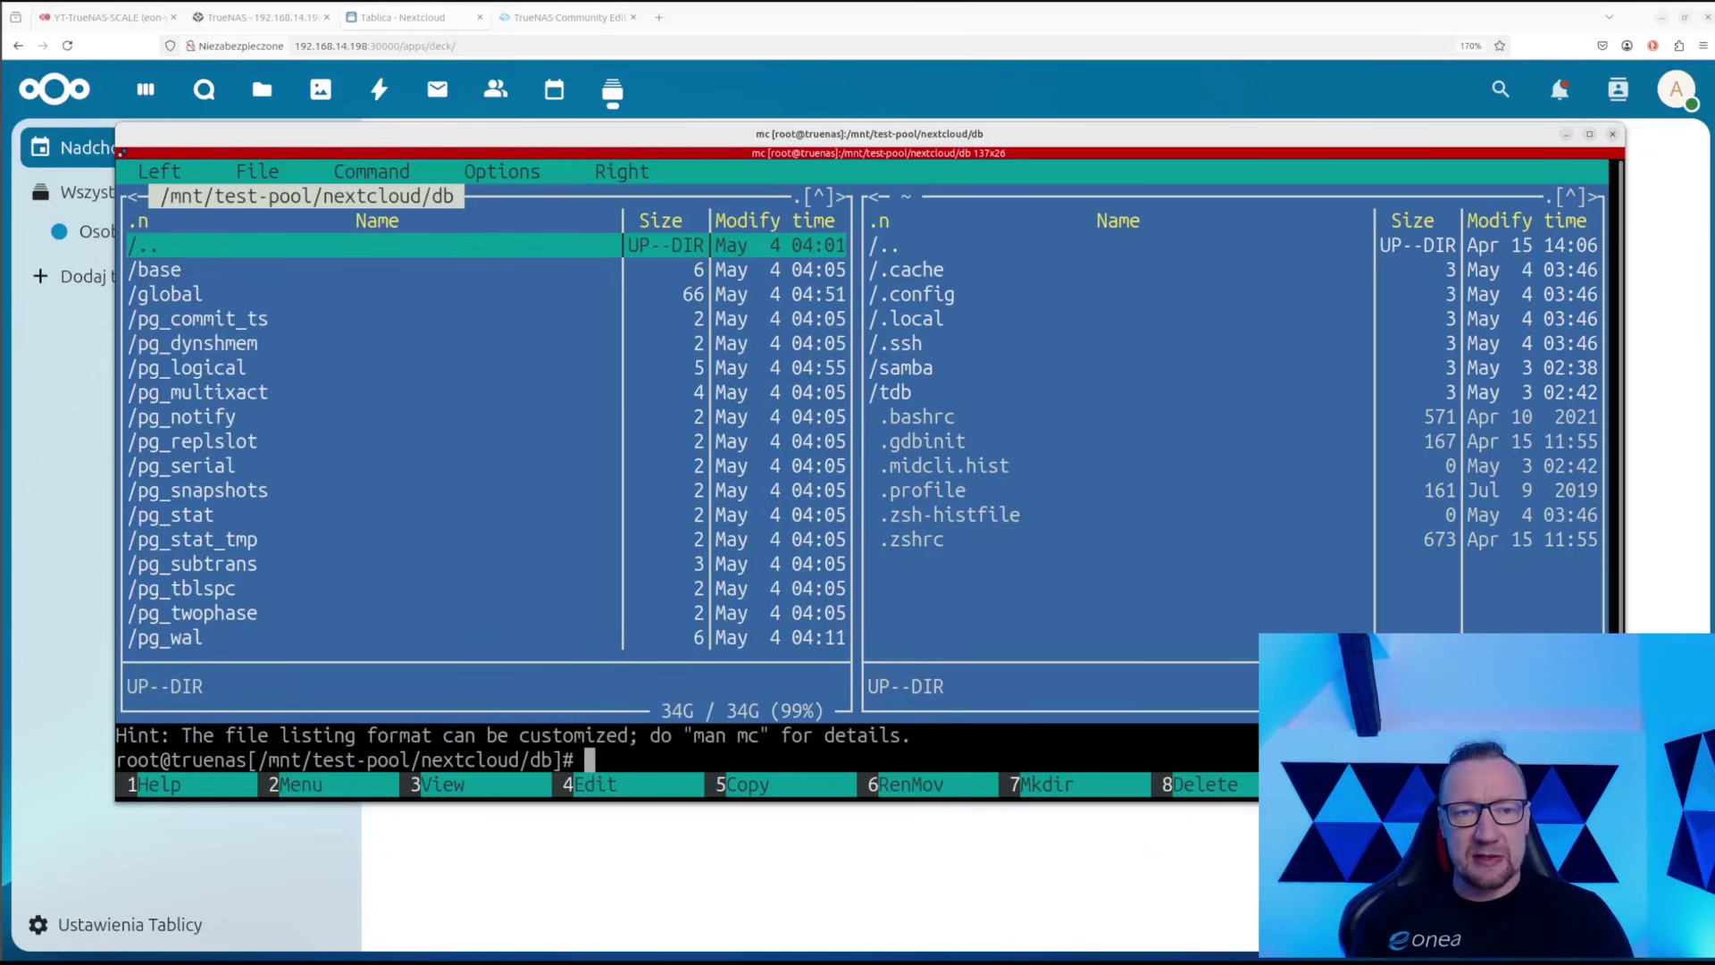
{"action": "key", "text": "Return"}
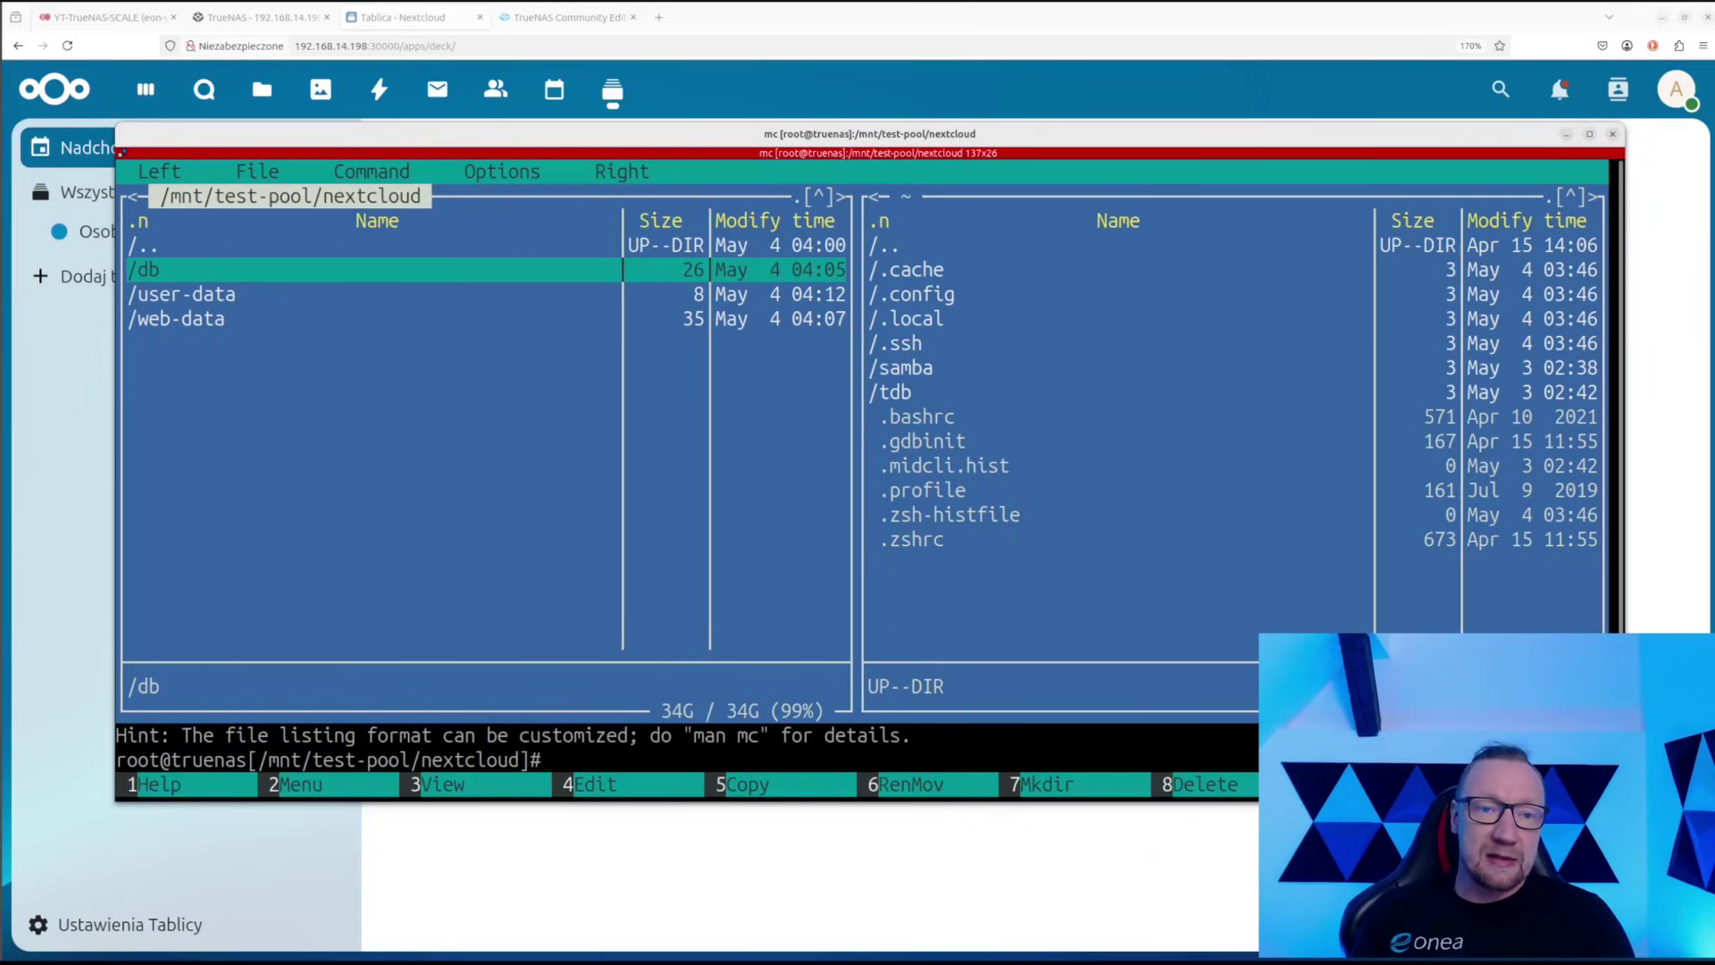
{"action": "key", "text": "Return"}
{"action": "key", "text": "Page_Down"}
{"action": "key", "text": "Page_Down"}
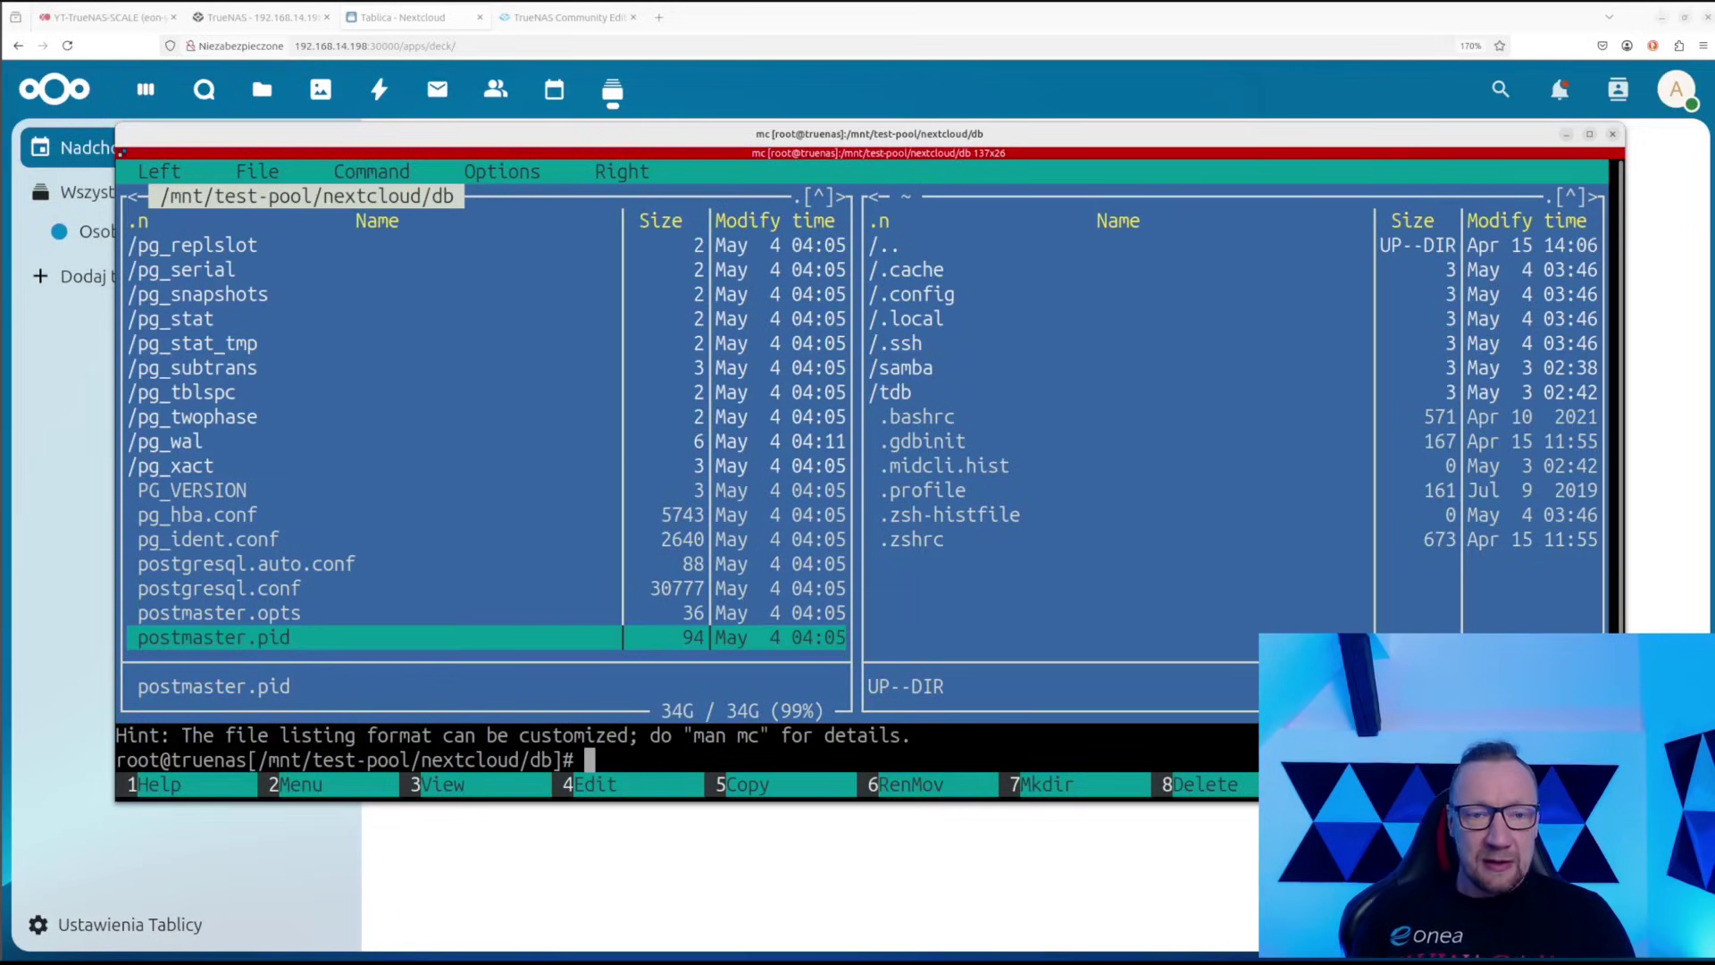
{"action": "key", "text": "Home"}
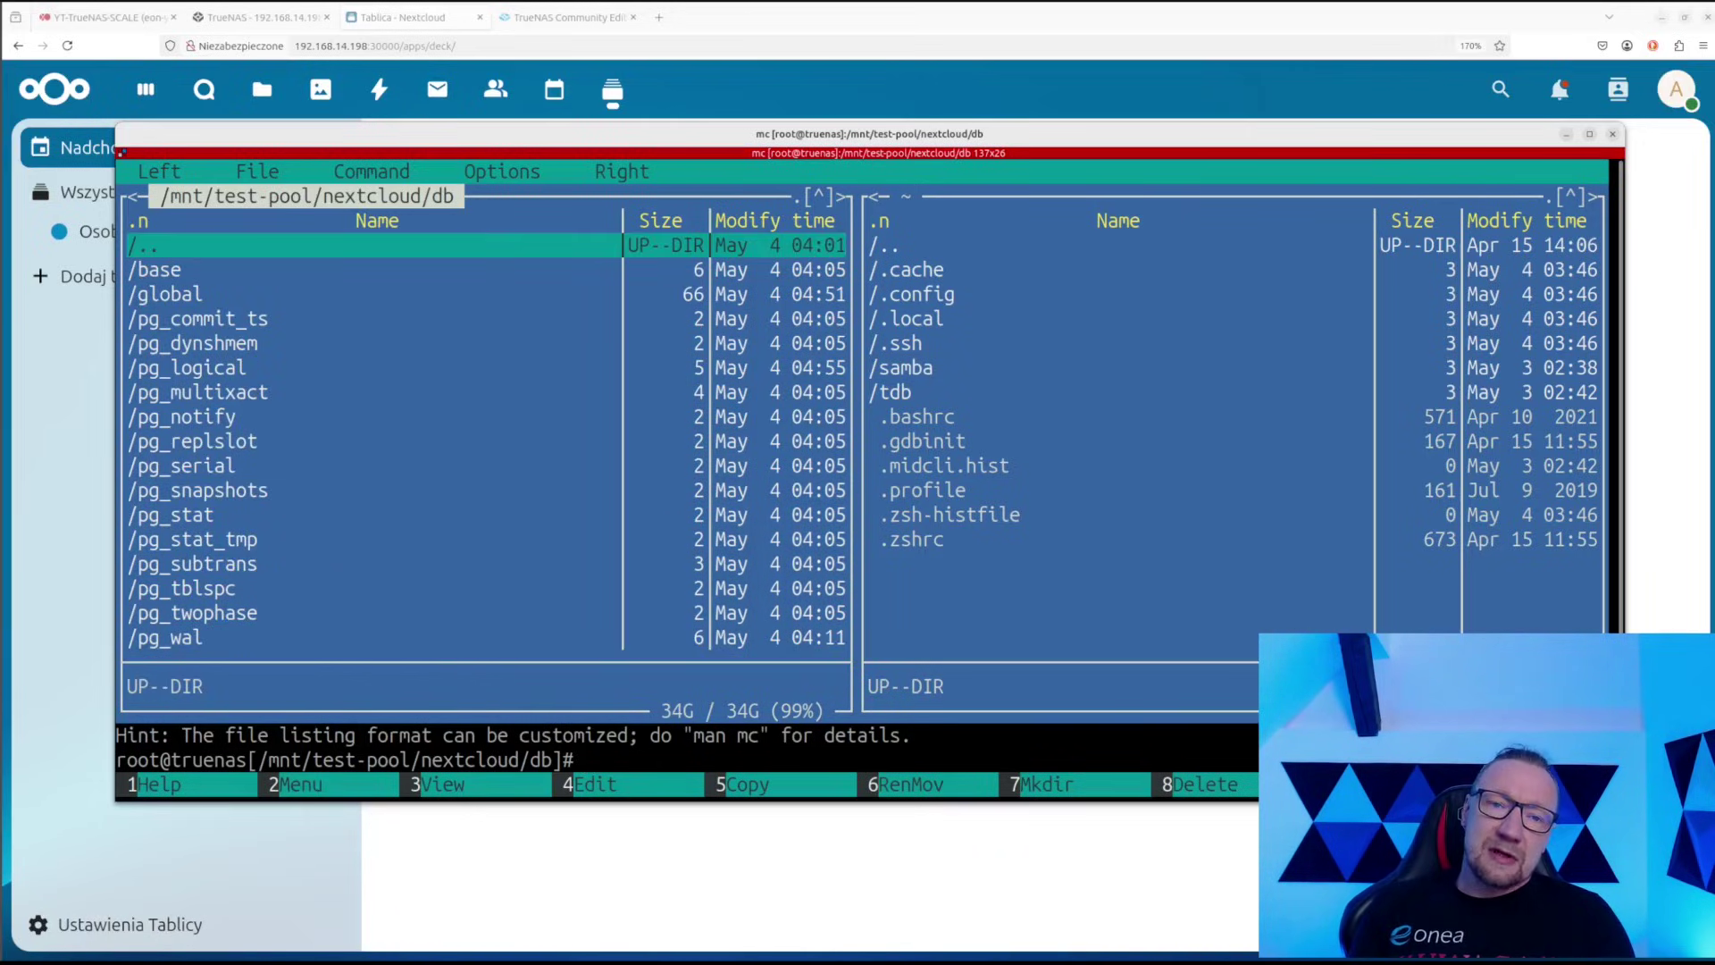
{"action": "key", "text": "Return"}
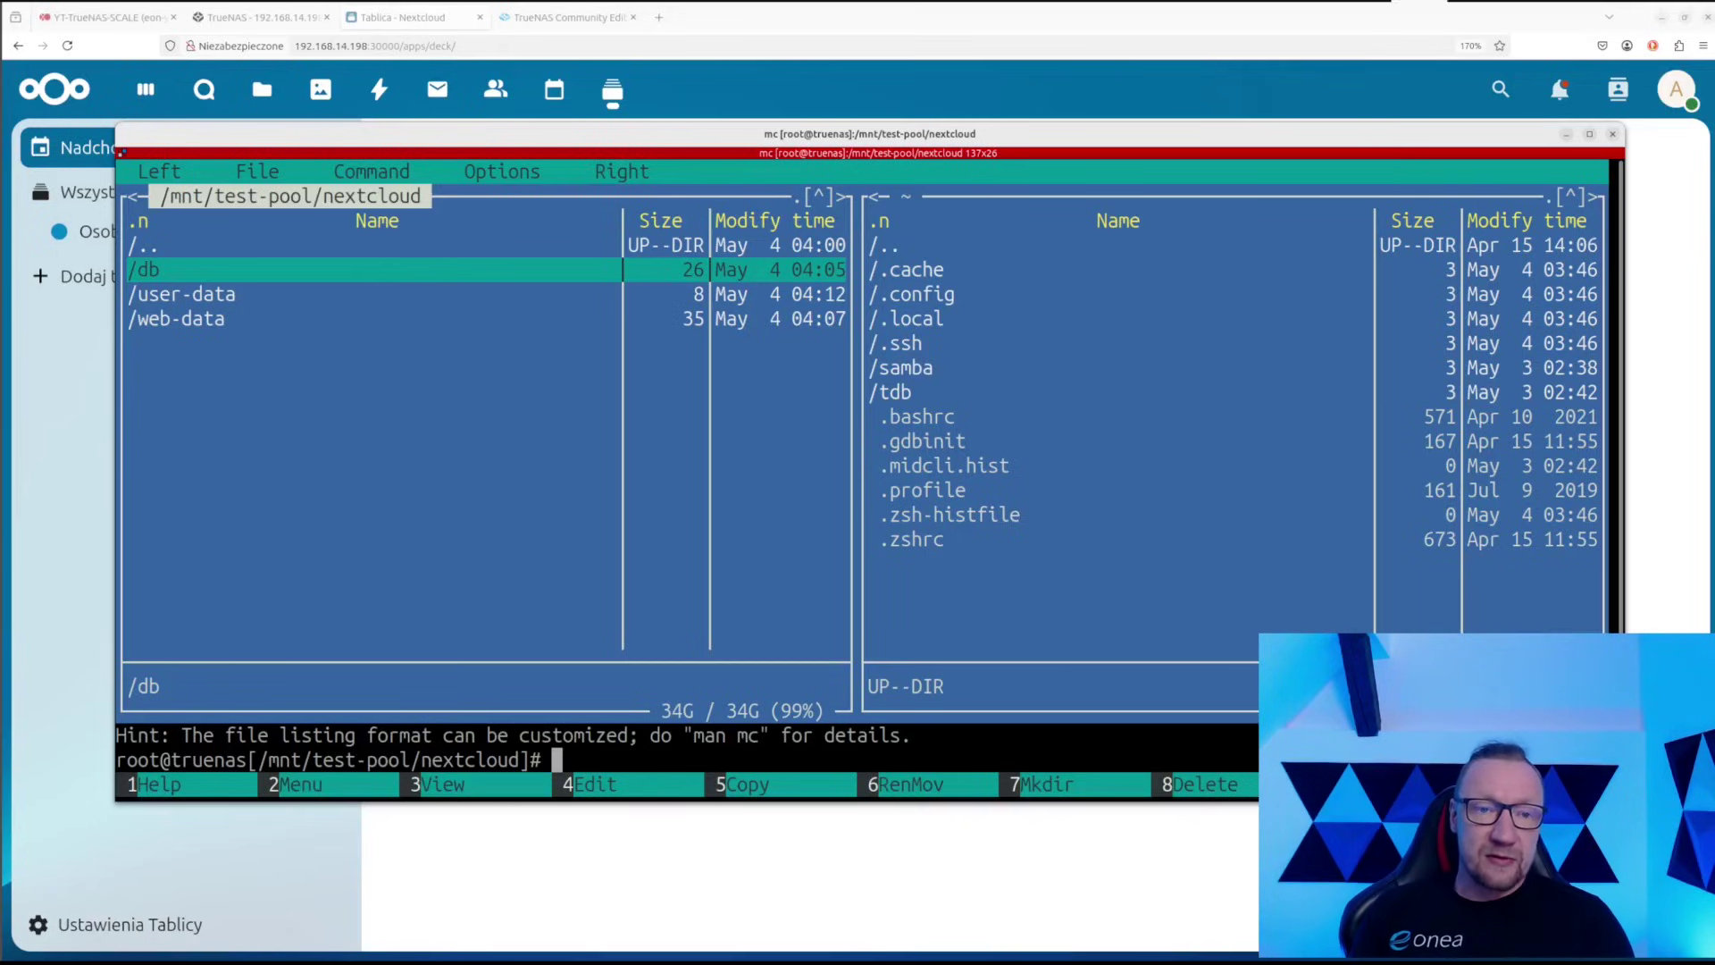
Open the user-data folder and go into the admin user's files folder
{"action": "key", "text": "Down"}
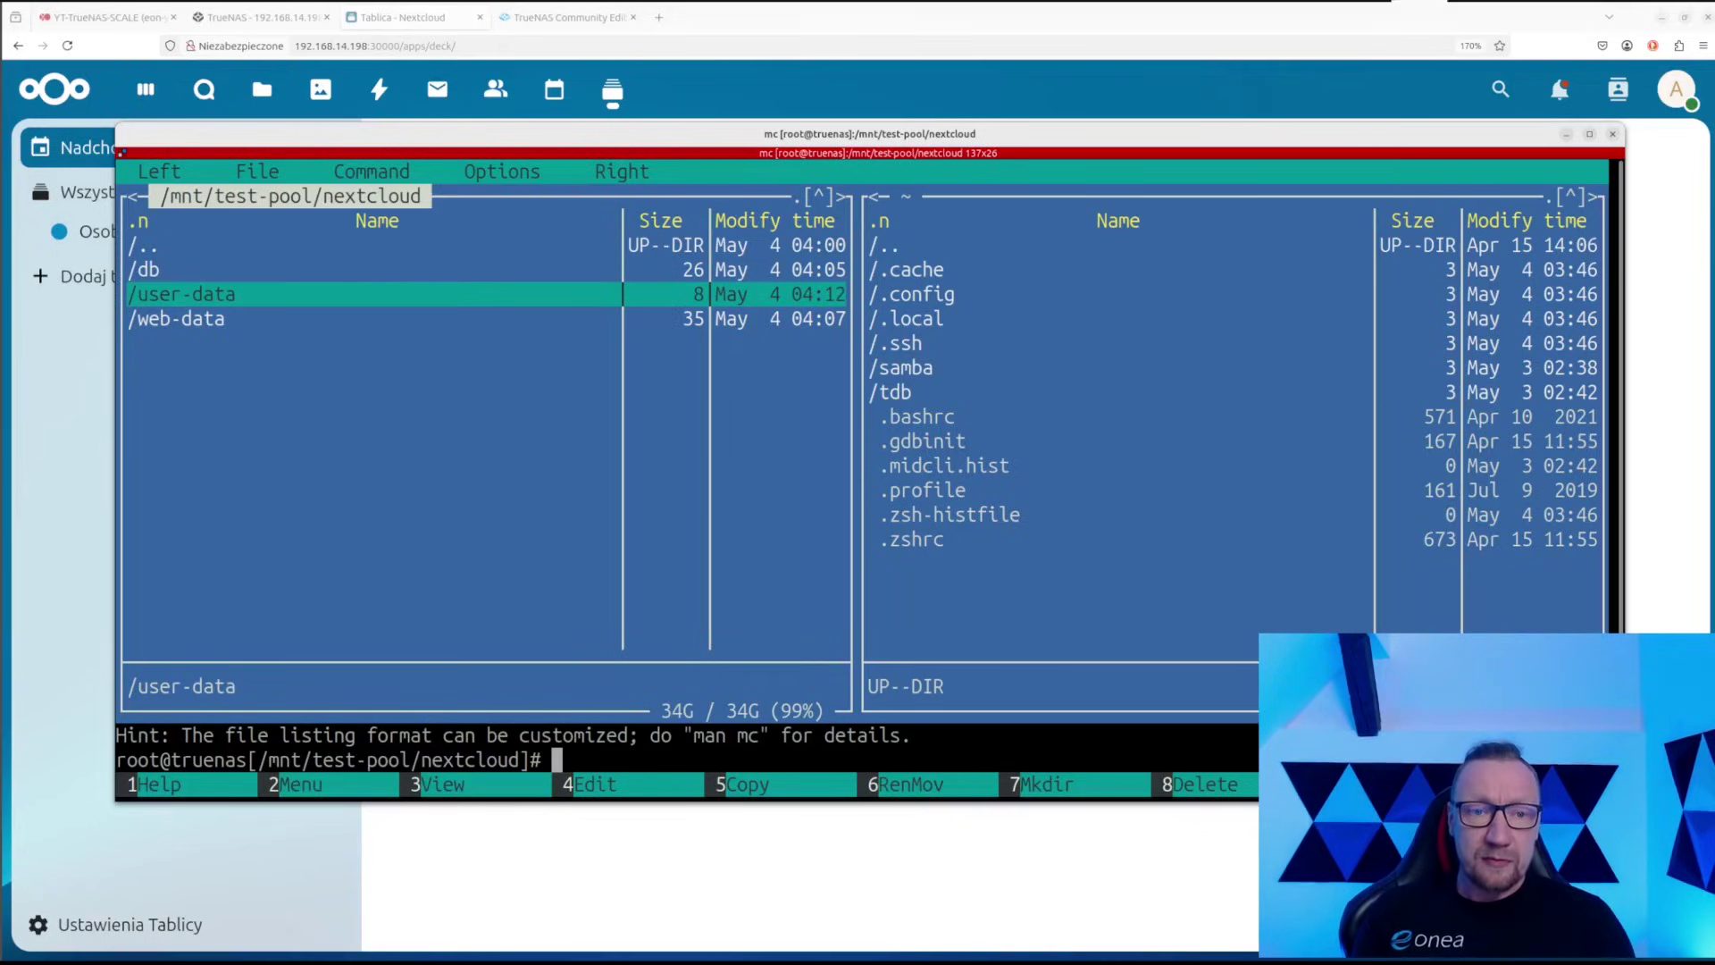
{"action": "key", "text": "Return"}
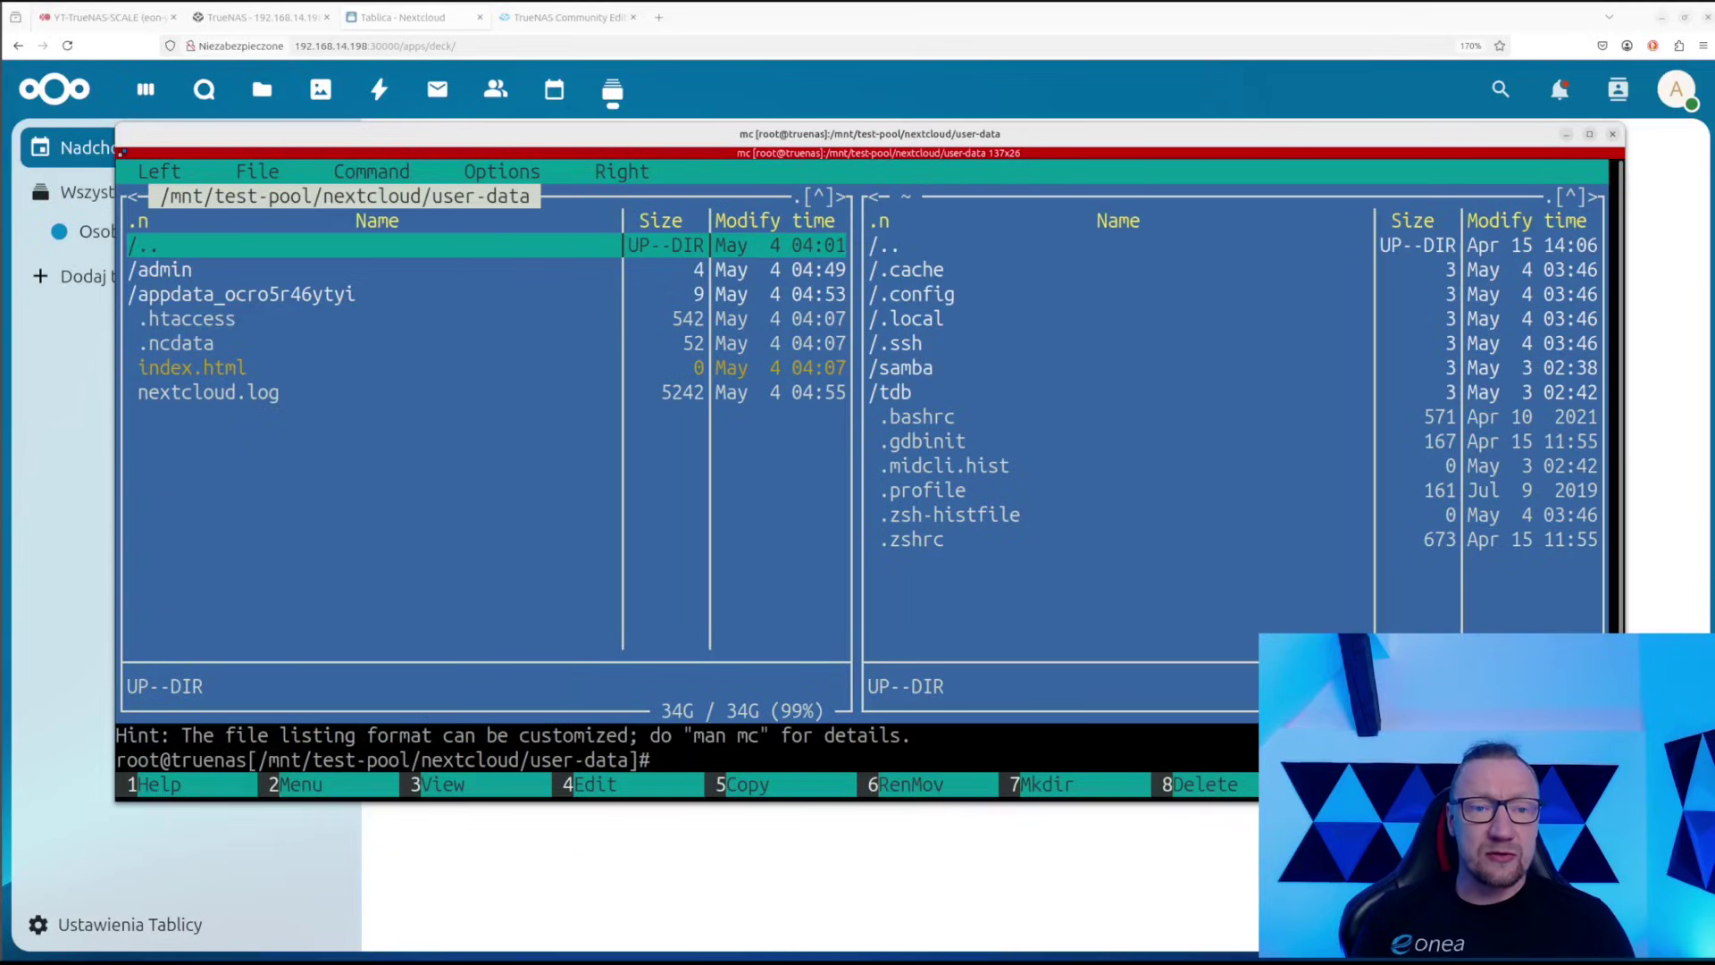
{"action": "key", "text": "Return"}
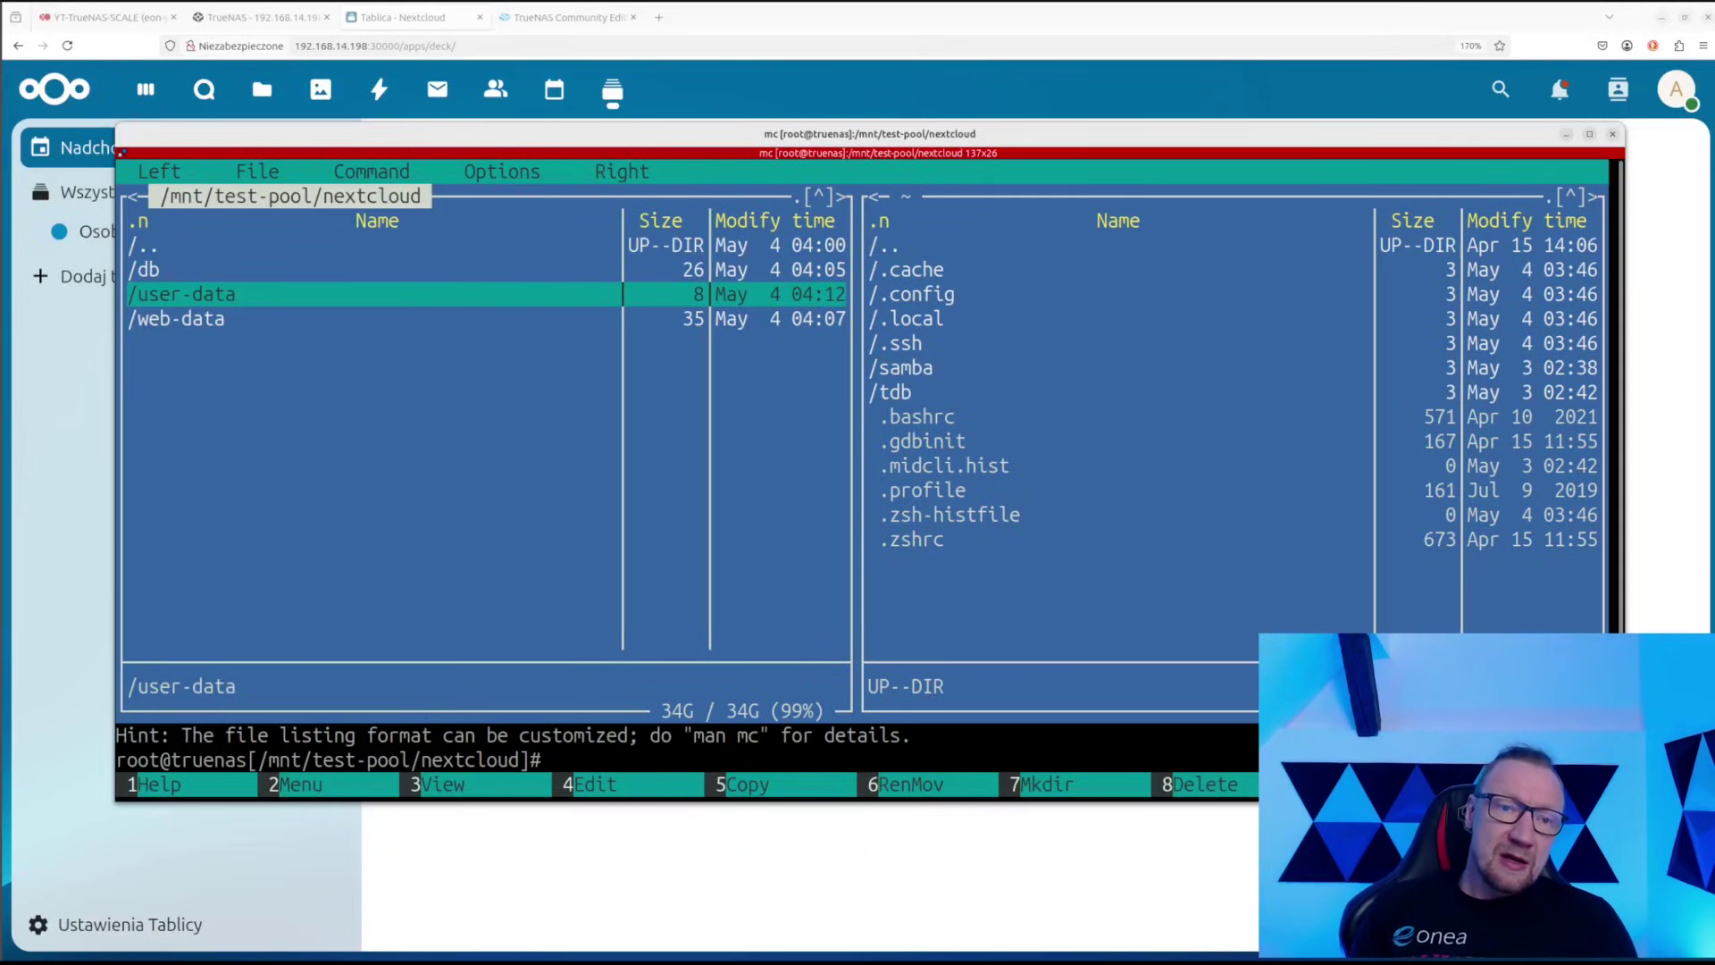
{"action": "key", "text": "Return"}
{"action": "key", "text": "Down"}
{"action": "key", "text": "Down"}
{"action": "key", "text": "Down"}
{"action": "key", "text": "Up"}
{"action": "key", "text": "Up"}
{"action": "key", "text": "Return"}
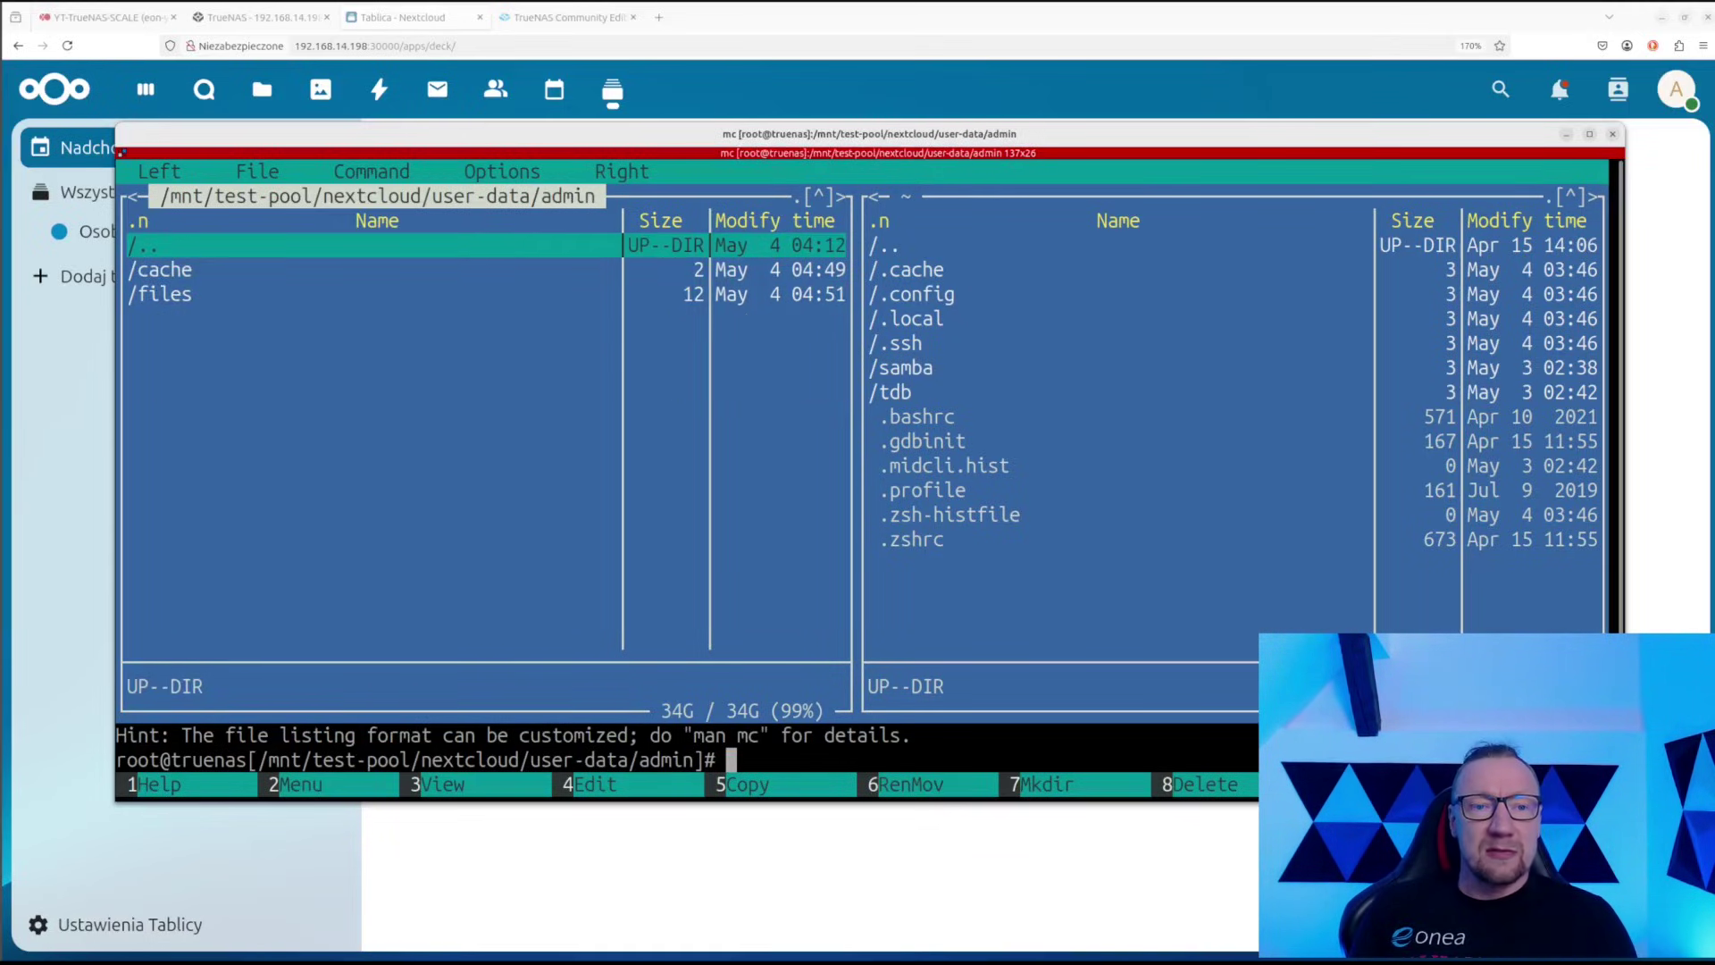
{"action": "key", "text": "Down"}
{"action": "key", "text": "Return"}
{"action": "key", "text": "Return"}
Browse the Documents, Photos and Talk folders, including Example.md, then back out to user-data
{"action": "key", "text": "Down"}
{"action": "key", "text": "Return"}
{"action": "key", "text": "Down"}
{"action": "key", "text": "Down"}
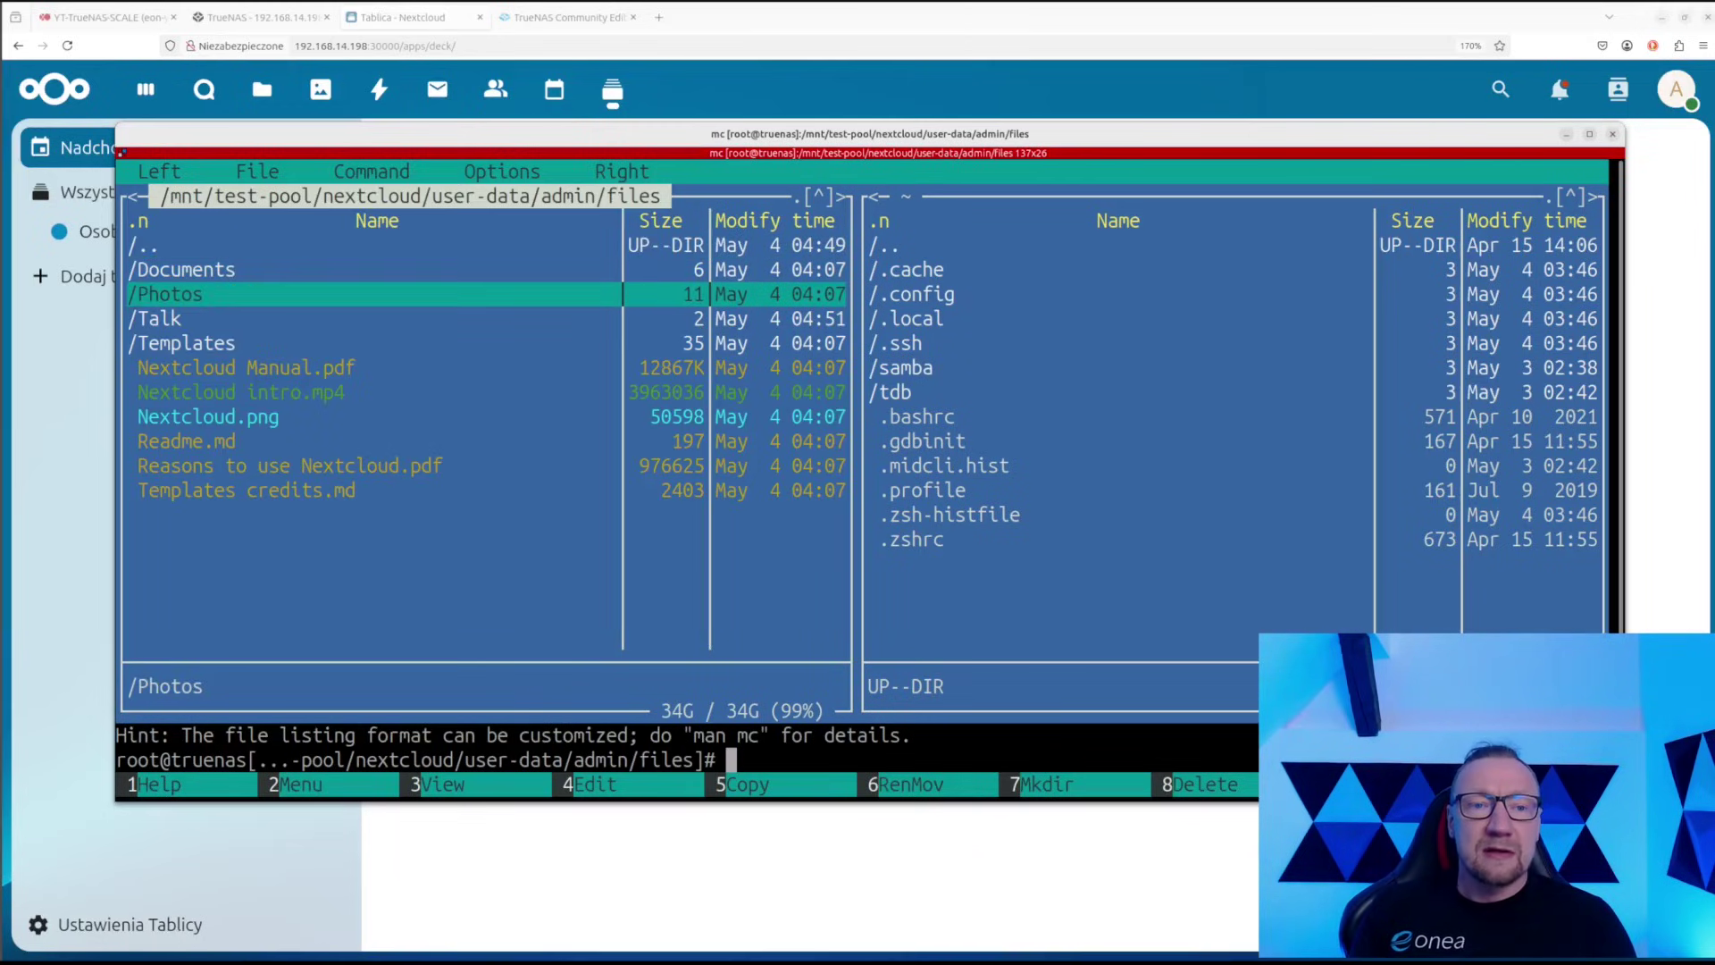
{"action": "key", "text": "Return"}
{"action": "key", "text": "Return"}
{"action": "key", "text": "Down"}
{"action": "key", "text": "Return"}
{"action": "key", "text": "Return"}
{"action": "key", "text": "Up"}
{"action": "key", "text": "Up"}
{"action": "key", "text": "Return"}
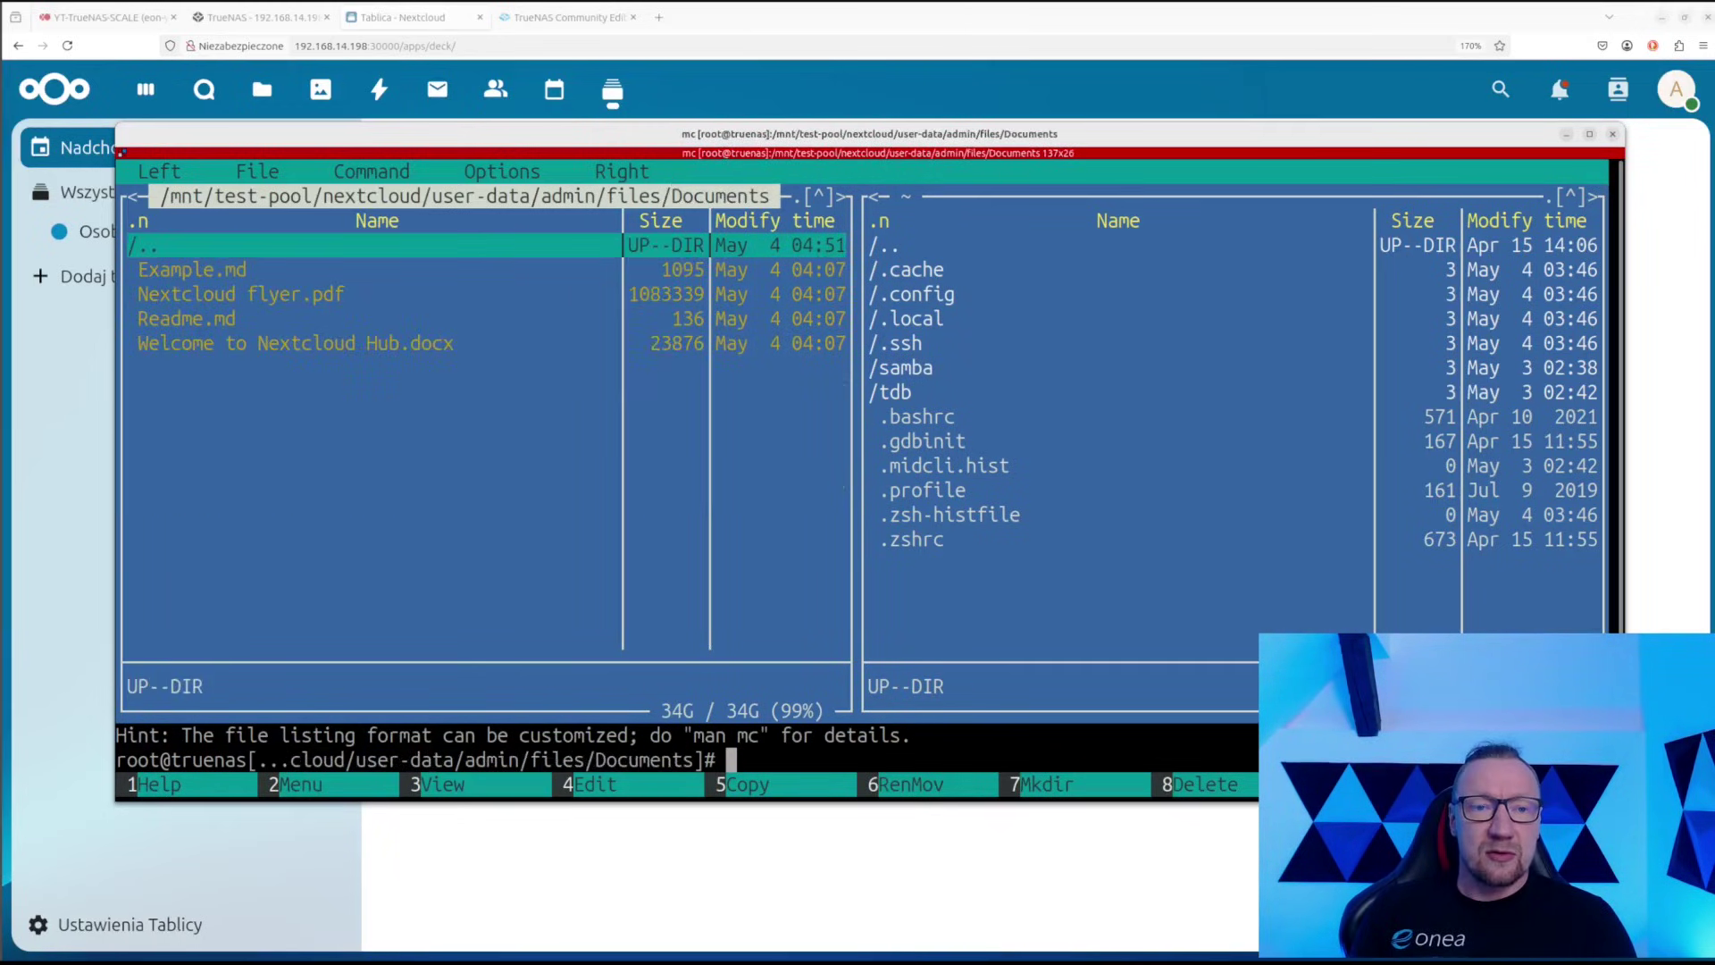
{"action": "key", "text": "Down"}
{"action": "key", "text": "Up"}
{"action": "key", "text": "Return"}
{"action": "key", "text": "Up"}
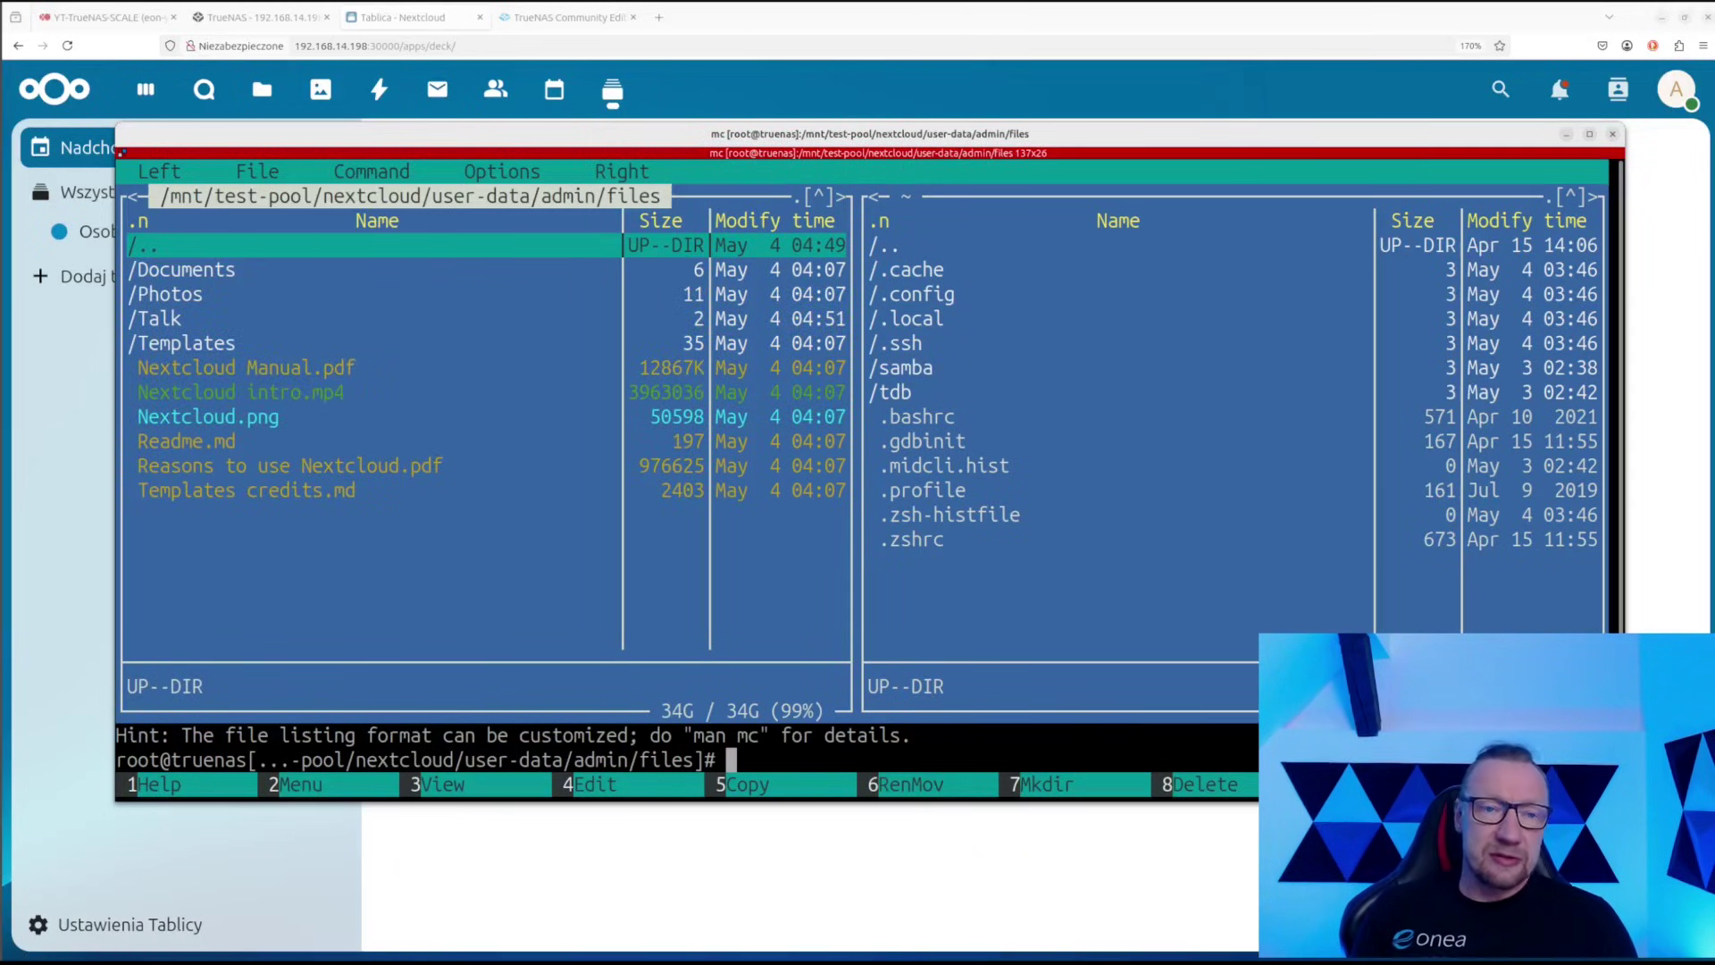
{"action": "key", "text": "Return"}
{"action": "key", "text": "Up"}
{"action": "key", "text": "Return"}
{"action": "key", "text": "Return"}
{"action": "key", "text": "Up"}
Open web-data and look through its apps, config and data folders
{"action": "key", "text": "Return"}
{"action": "key", "text": "Up"}
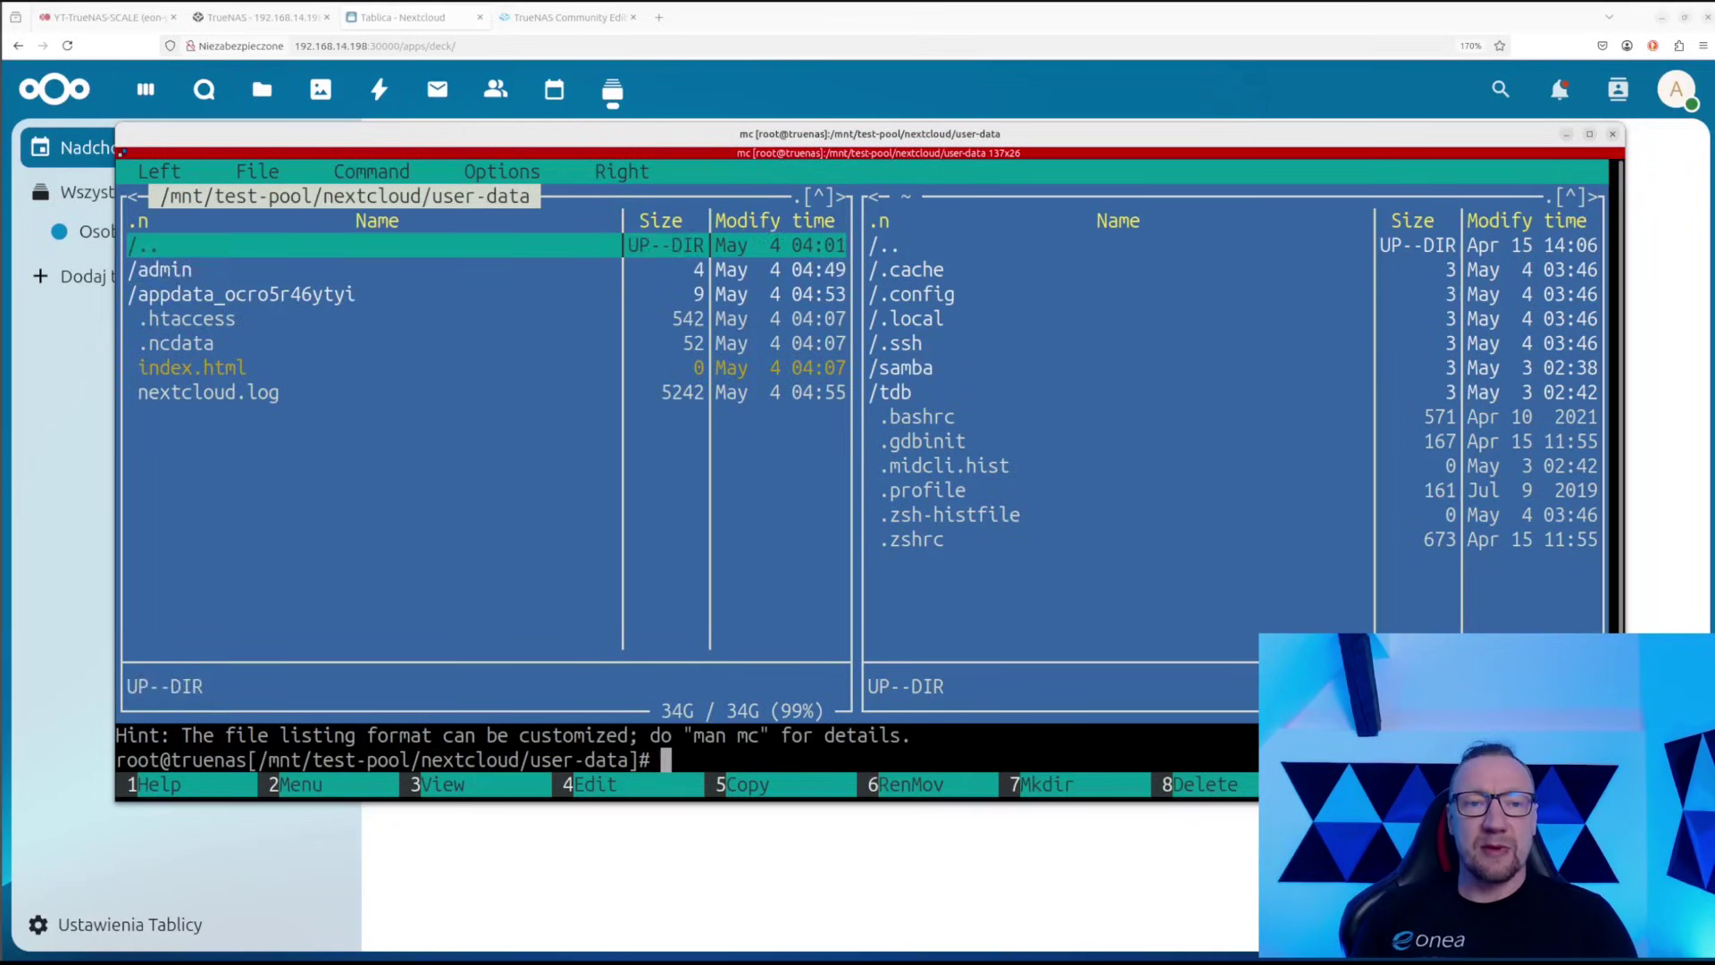
{"action": "key", "text": "Return"}
{"action": "key", "text": "Down"}
{"action": "key", "text": "Return"}
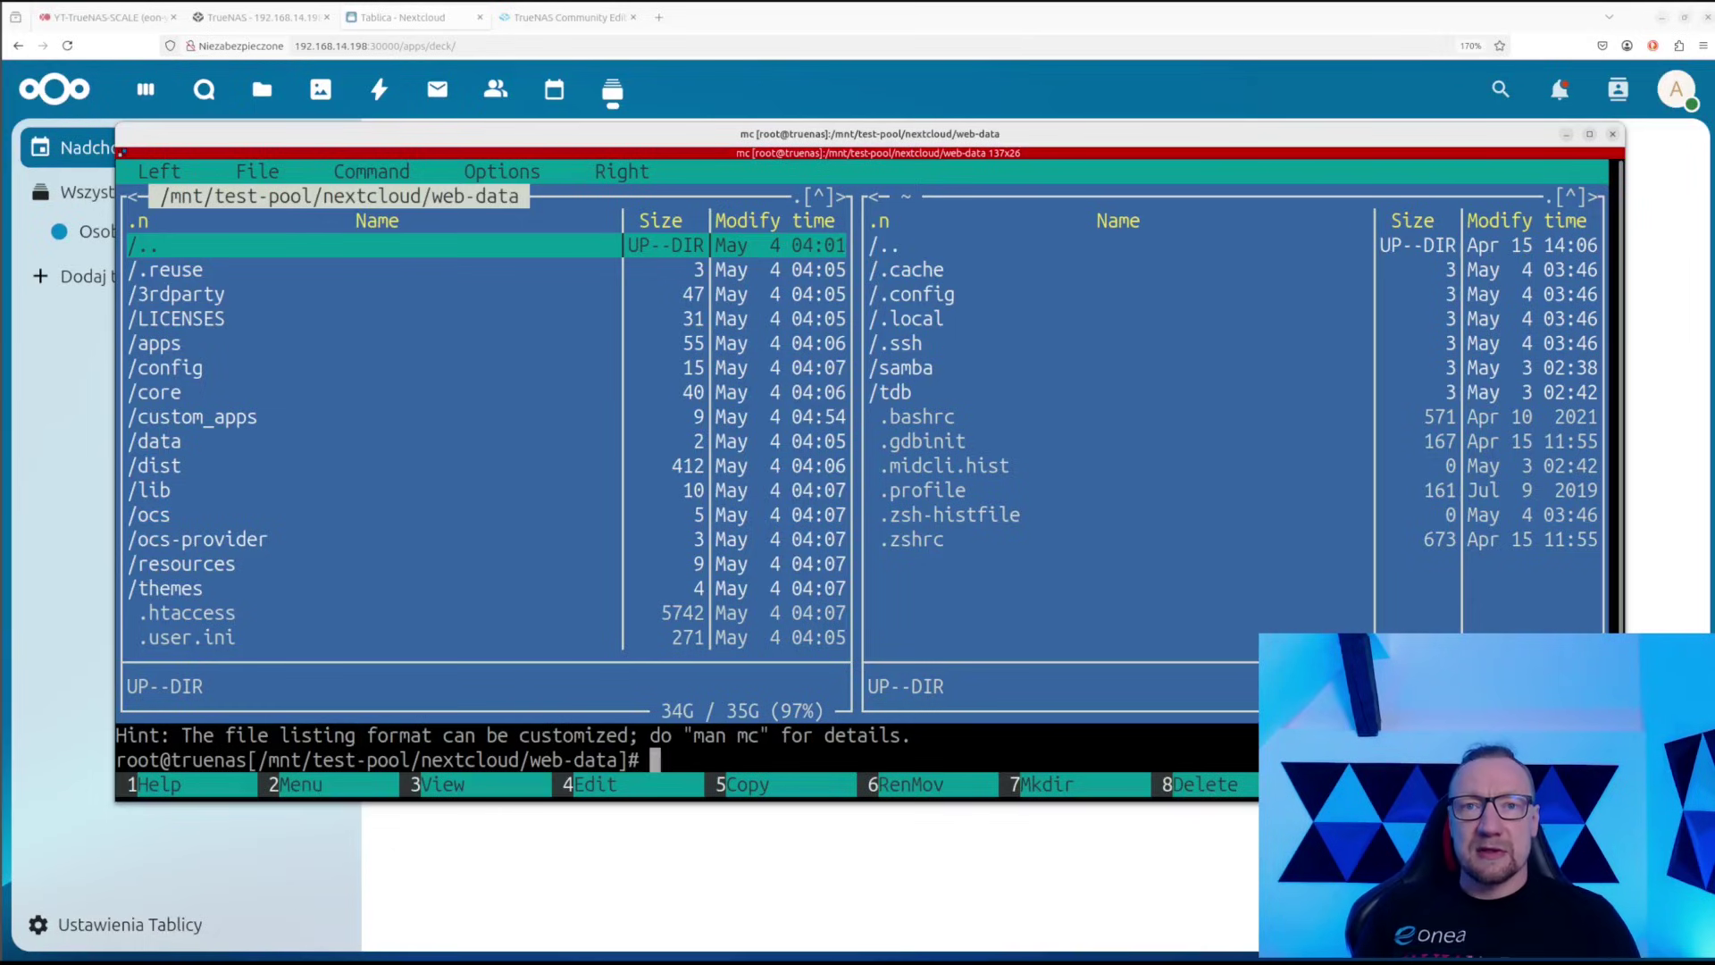
{"action": "key", "text": "Down"}
{"action": "key", "text": "Down"}
{"action": "key", "text": "Down"}
{"action": "key", "text": "Down"}
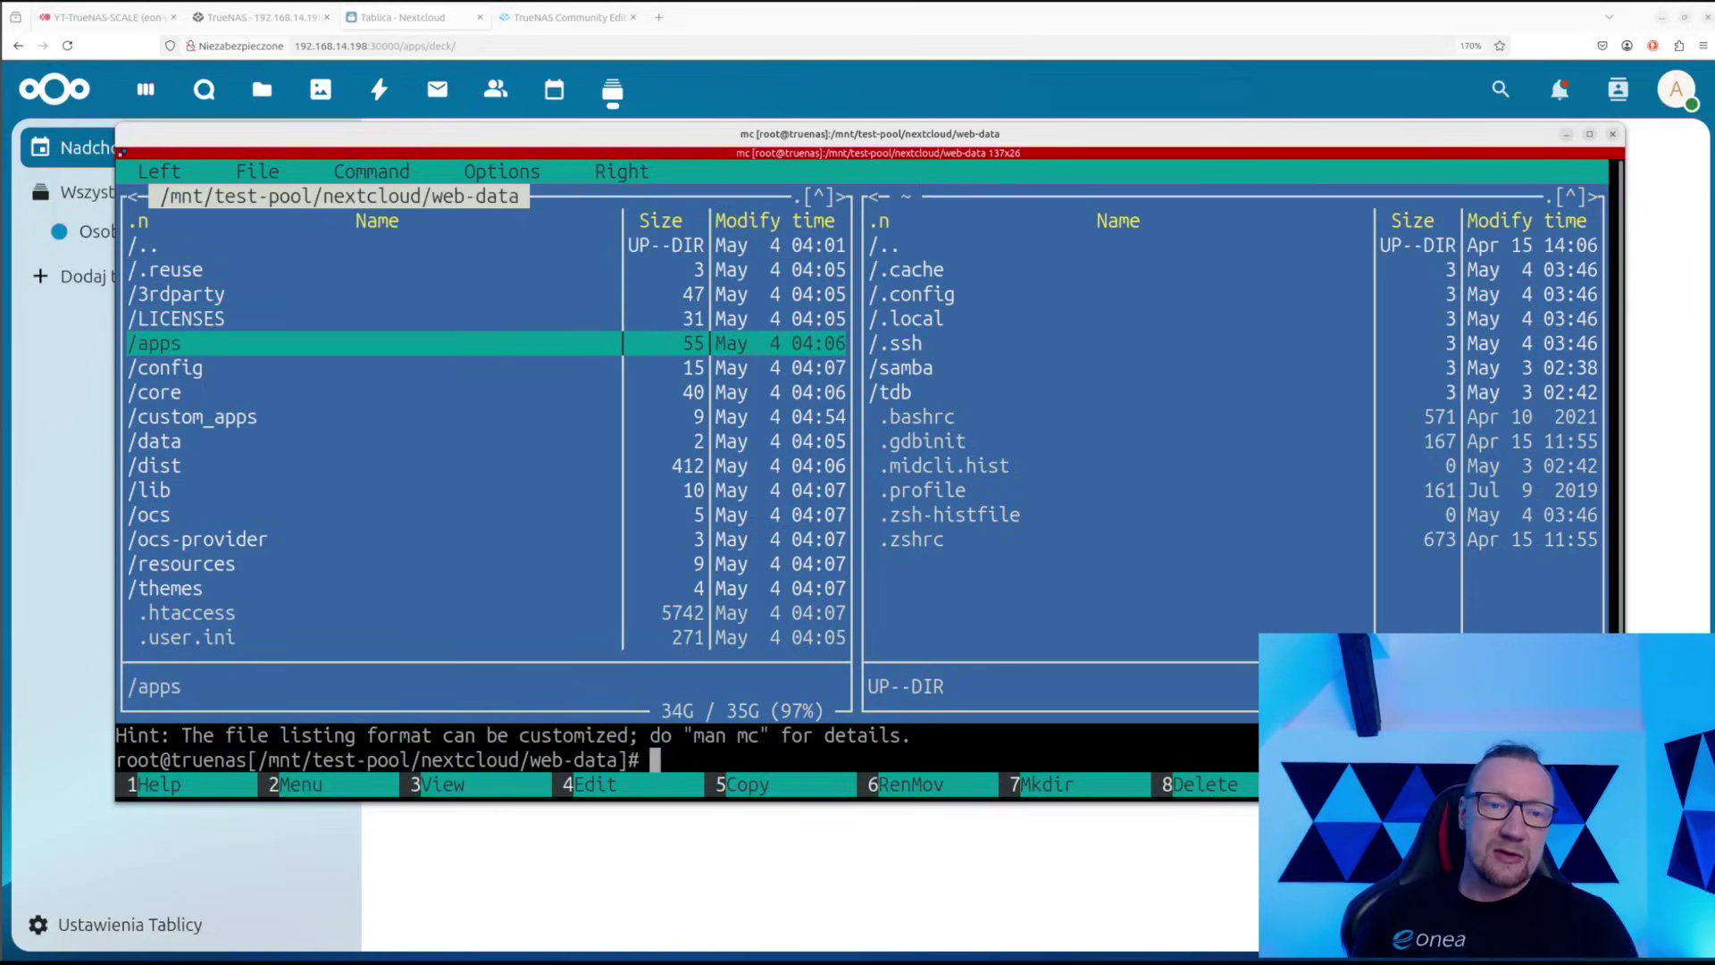
{"action": "key", "text": "Return"}
{"action": "key", "text": "Return"}
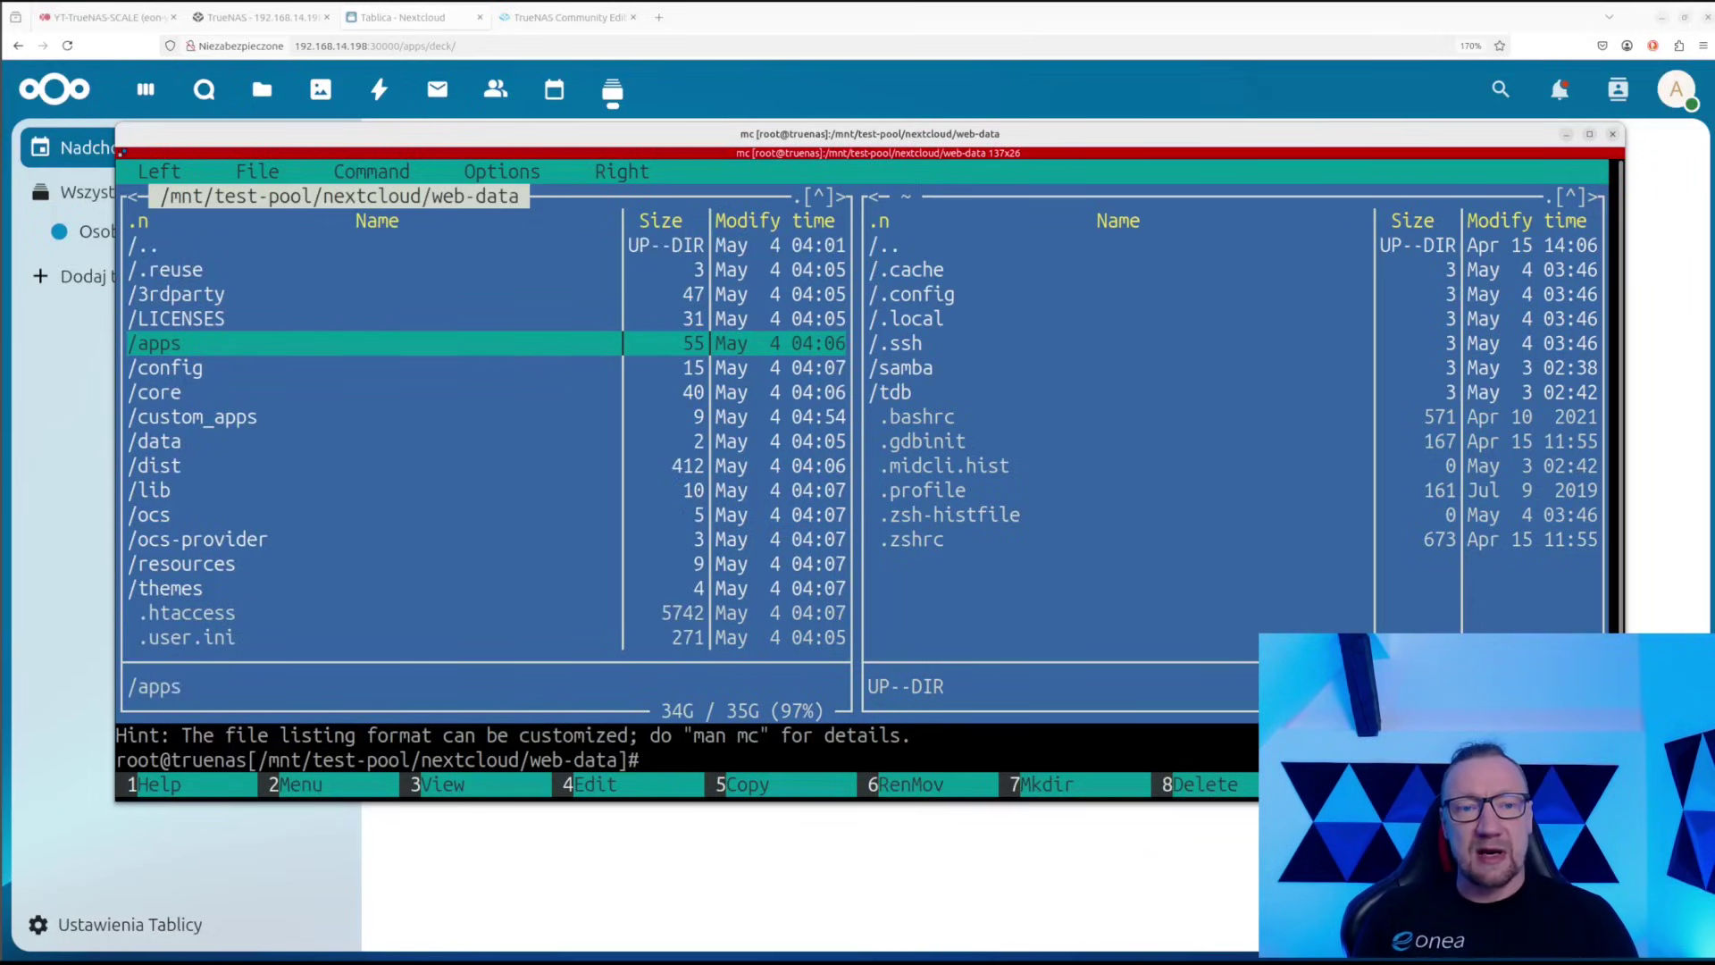
{"action": "key", "text": "Down"}
{"action": "key", "text": "Return"}
{"action": "key", "text": "Return"}
{"action": "key", "text": "Down"}
{"action": "key", "text": "Down"}
{"action": "key", "text": "Down"}
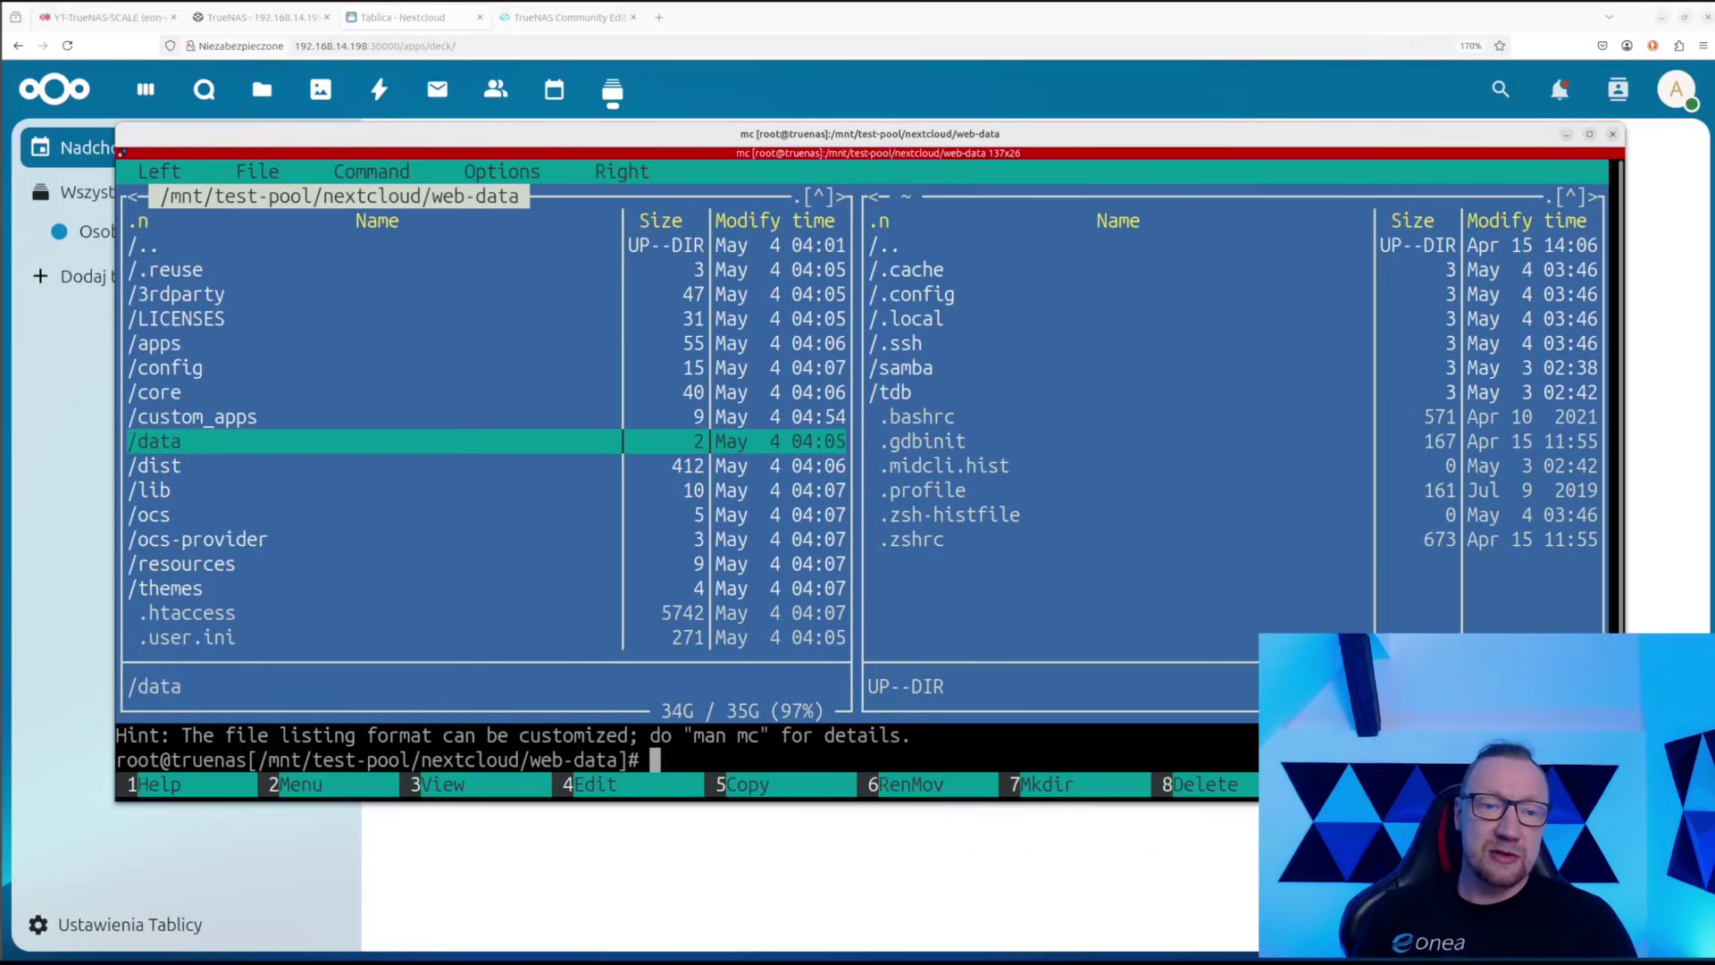
{"action": "key", "text": "Return"}
{"action": "key", "text": "Return"}
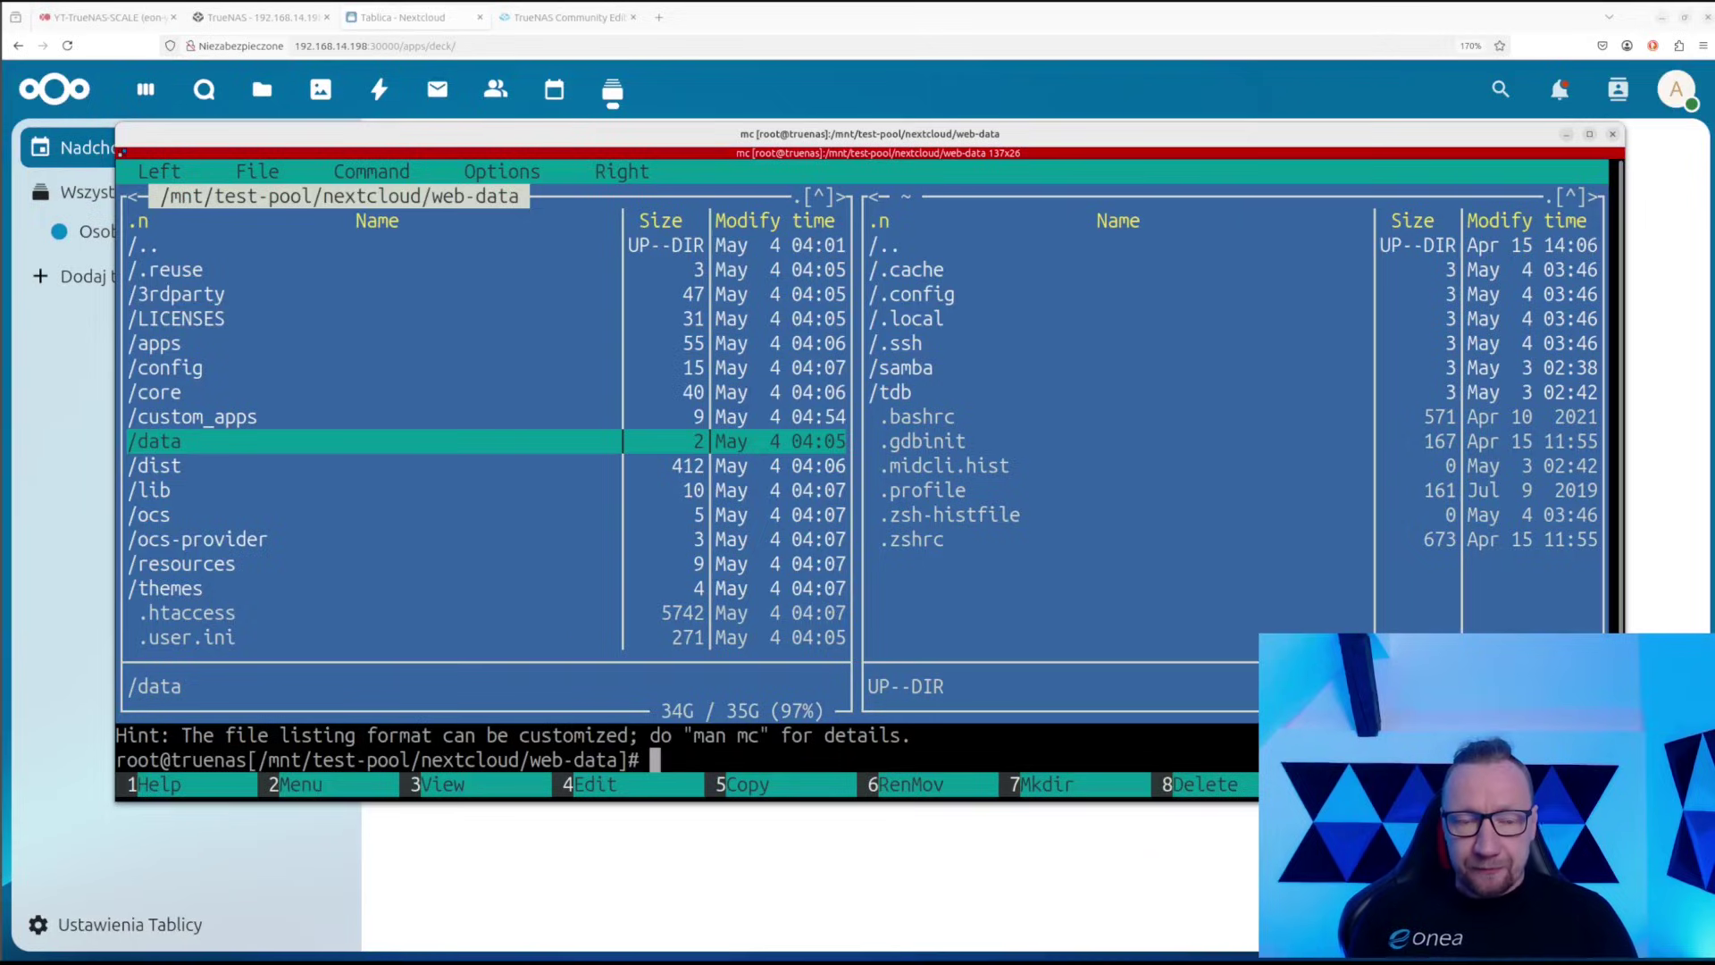
Quit Midnight Commander and move the terminal aside to reveal Nextcloud's Deck upcoming cards
{"action": "key", "text": "Down"}
{"action": "key", "text": "Down"}
{"action": "key", "text": "Down"}
{"action": "key", "text": "Down"}
{"action": "key", "text": "Down"}
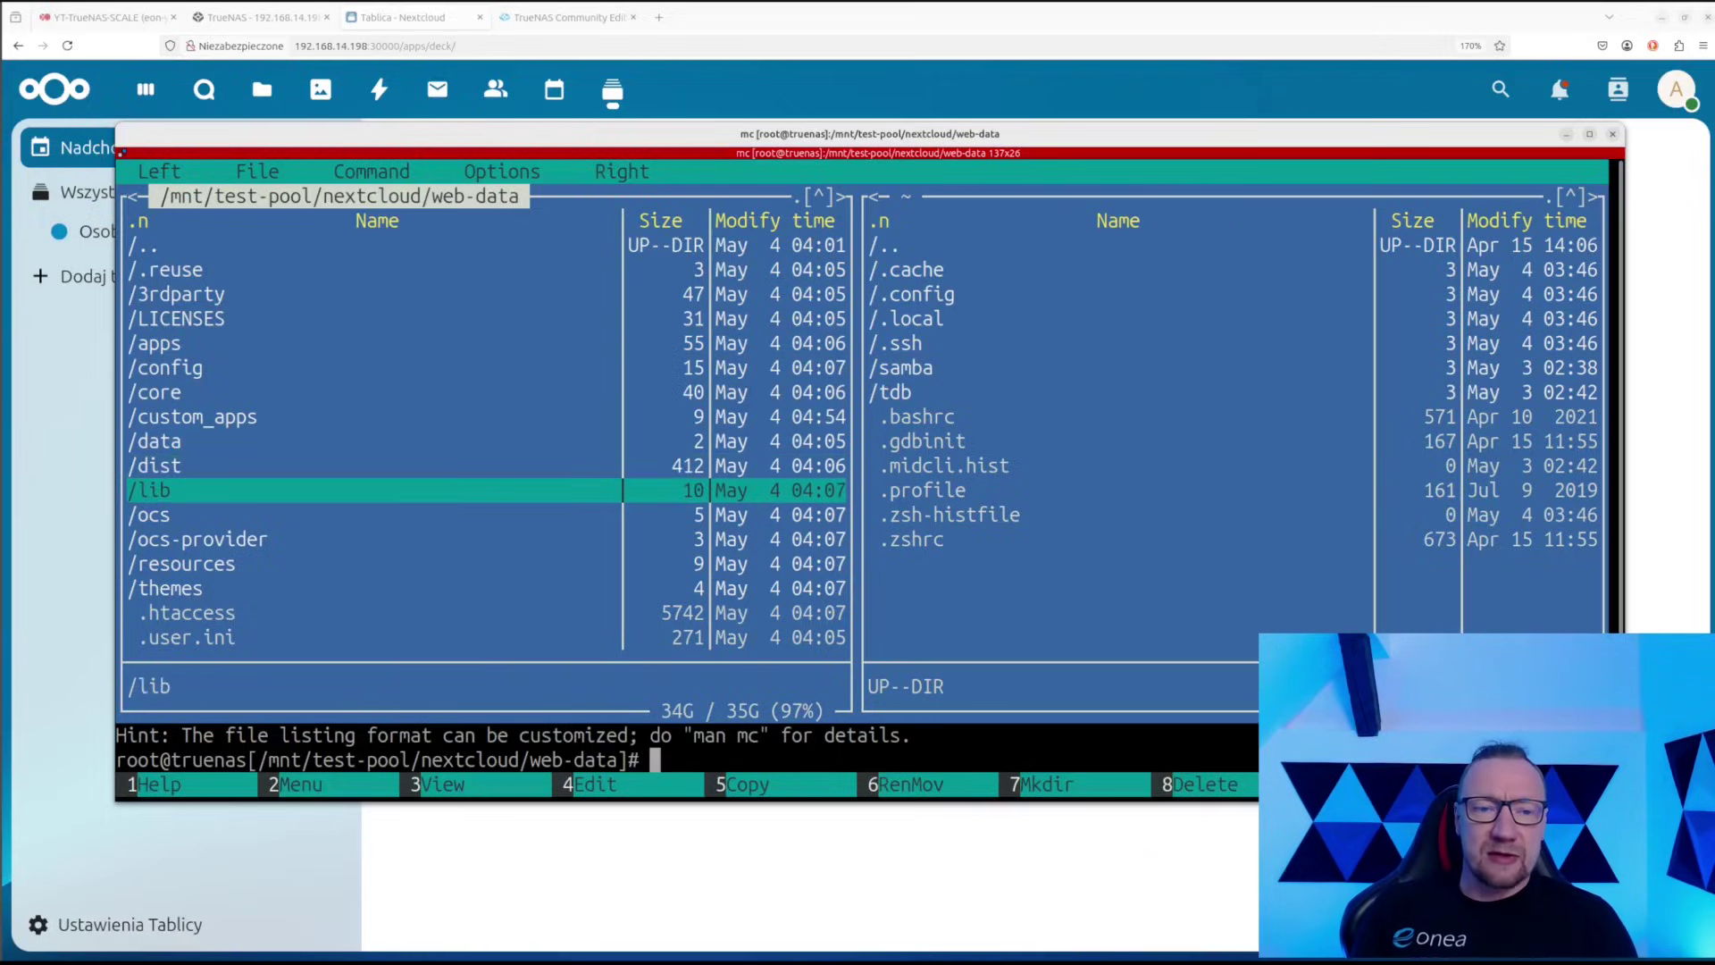
{"action": "key", "text": "Up"}
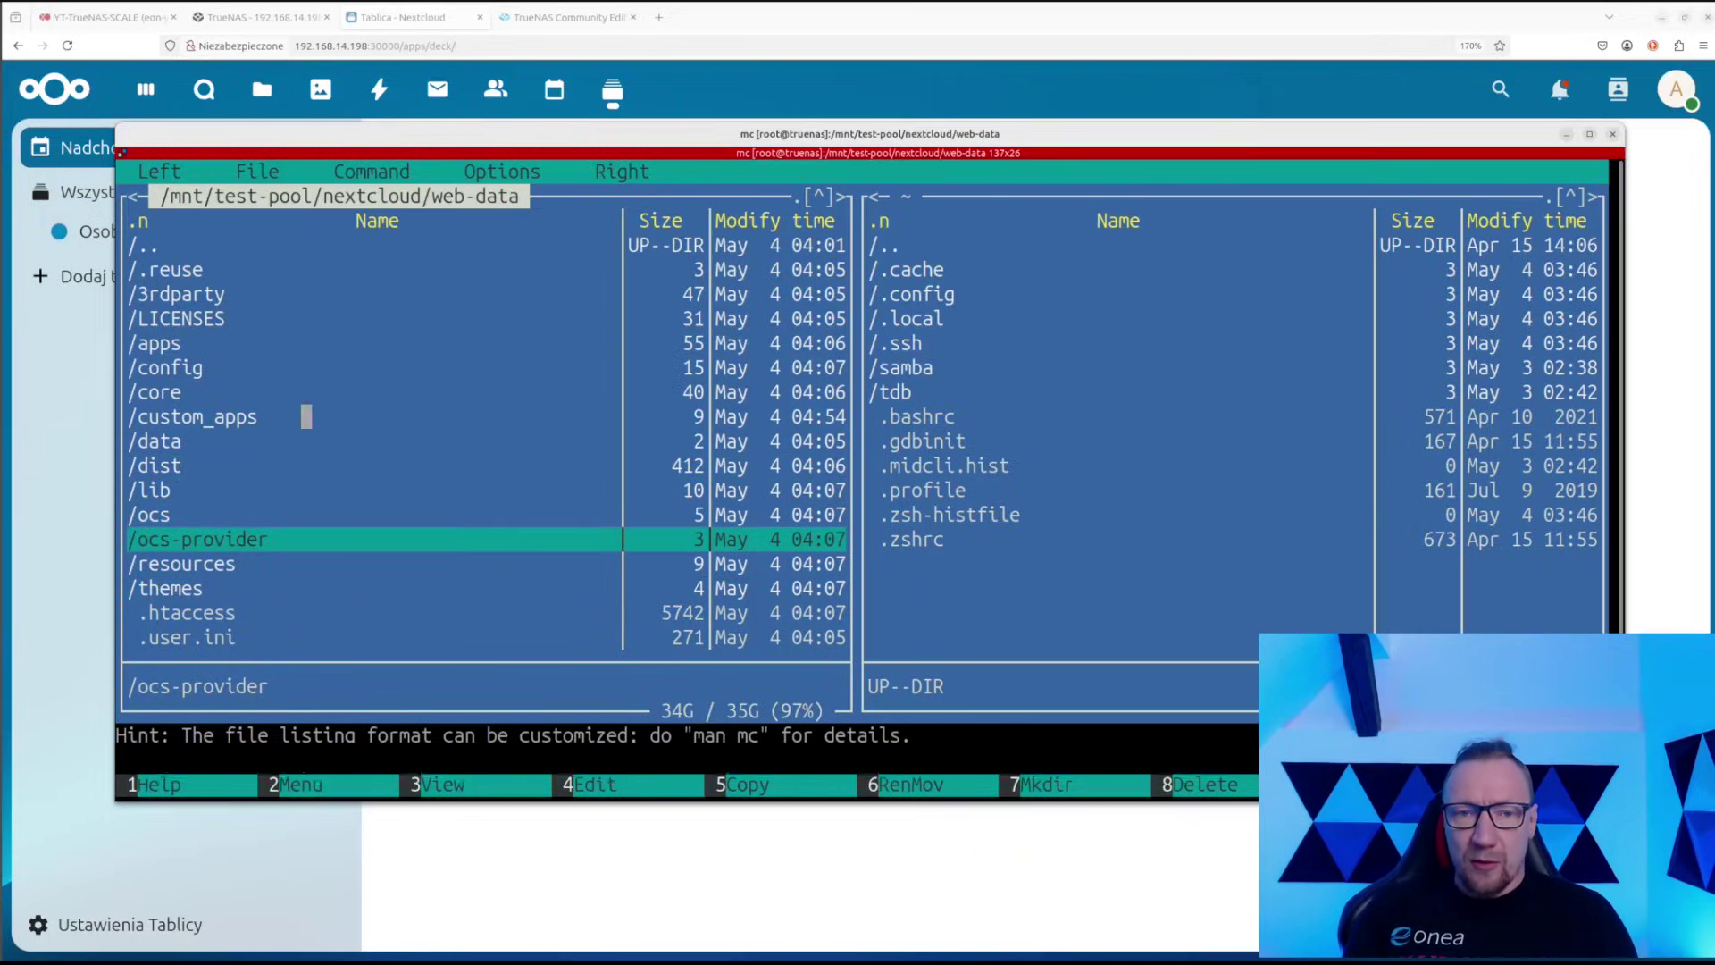
{"action": "key", "text": "F10"}
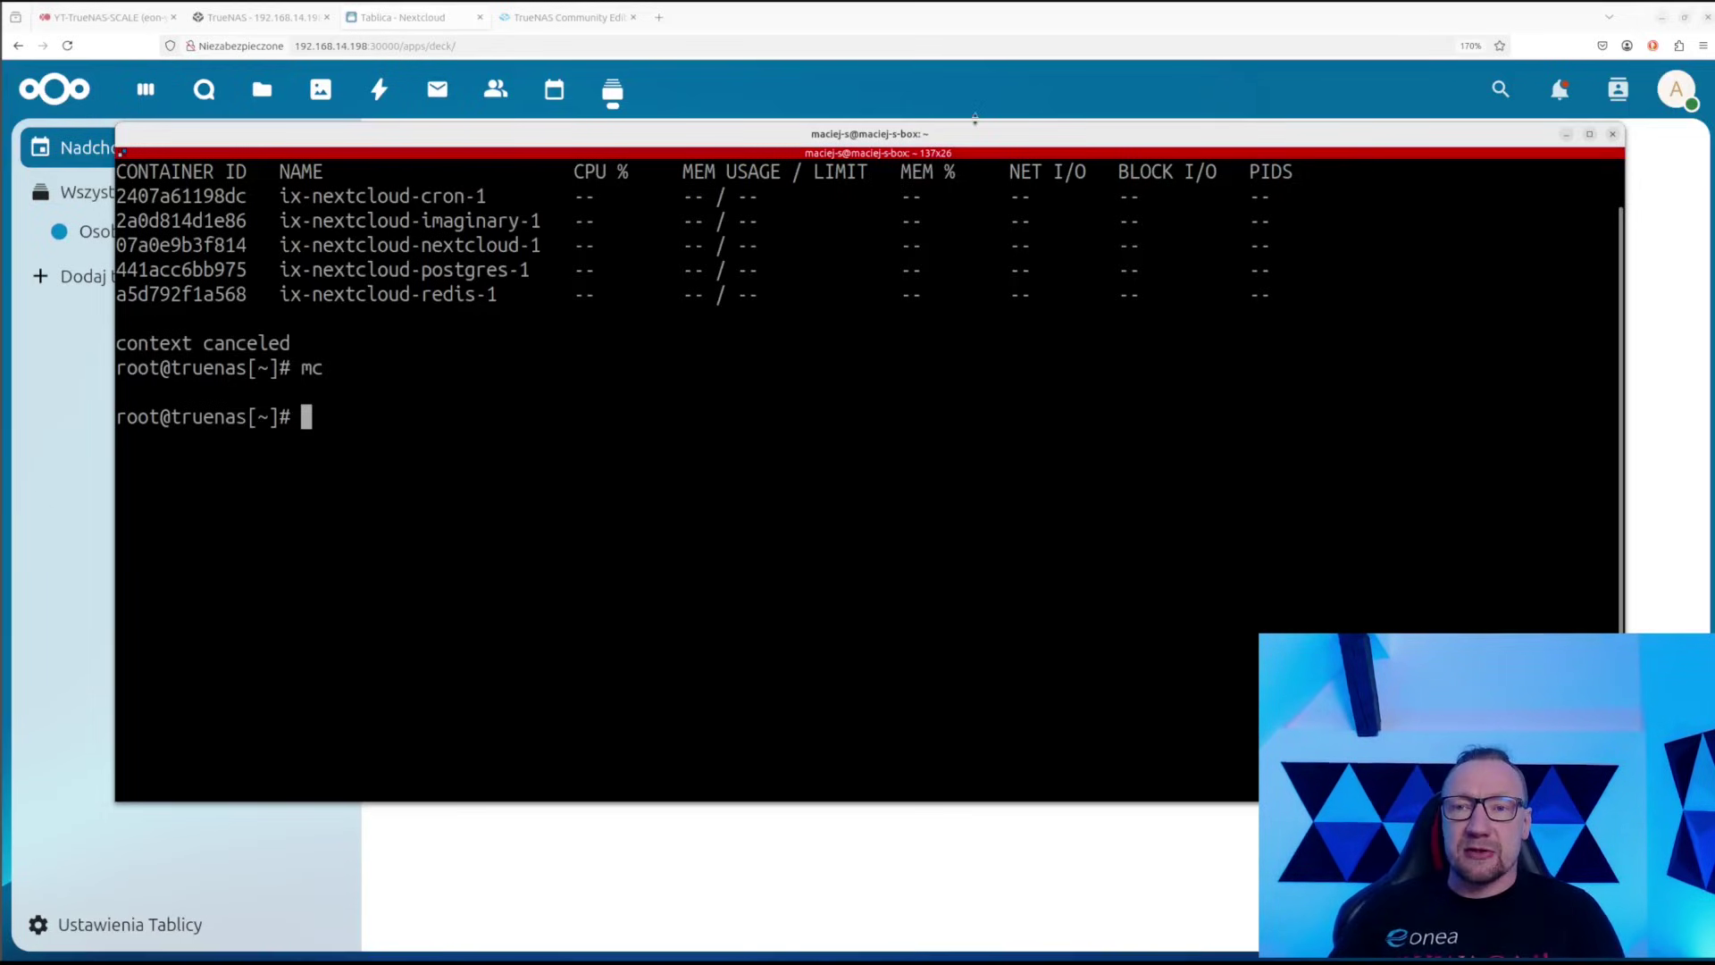
{"action": "left_click_drag", "start_coordinate": [945, 143], "coordinate": [0, 295]}
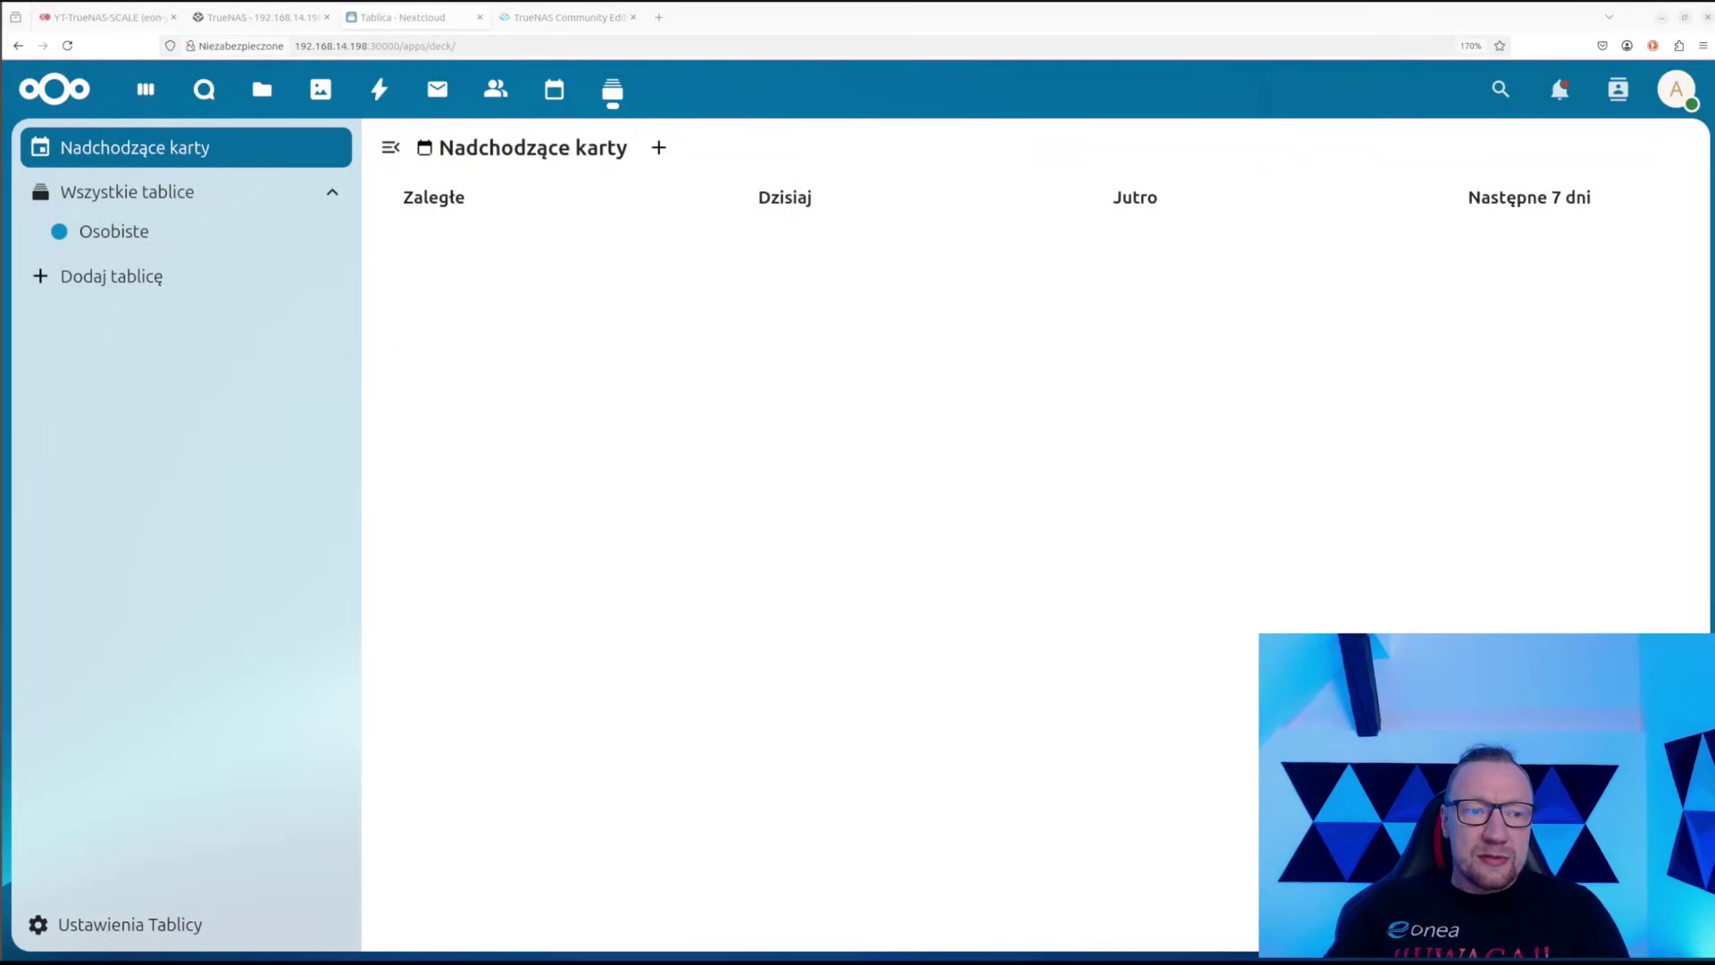